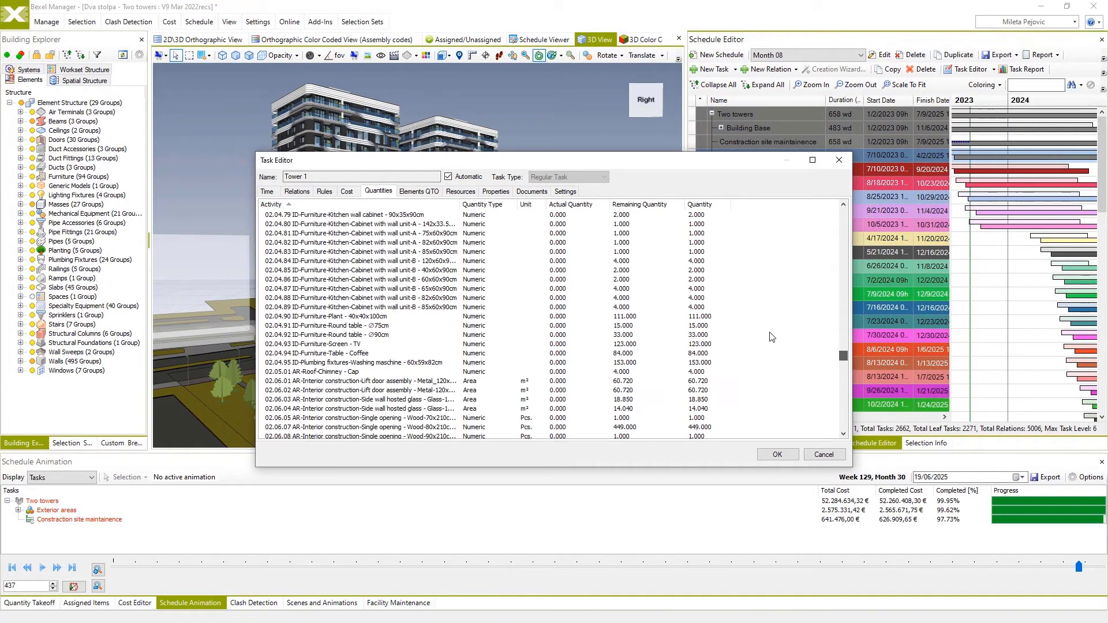
# Examine Tower 1's element quantity takeoff by category, collapse the reviewed groups, and close the task editor without changes.
pyautogui.click(430, 192)
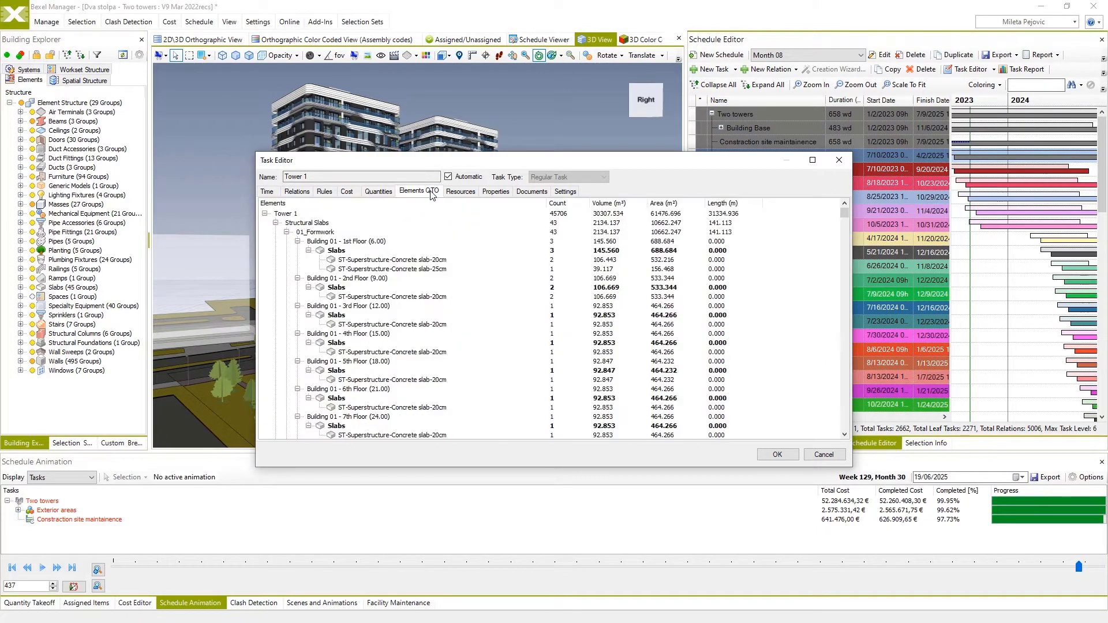
pyautogui.click(275, 223)
pyautogui.click(275, 232)
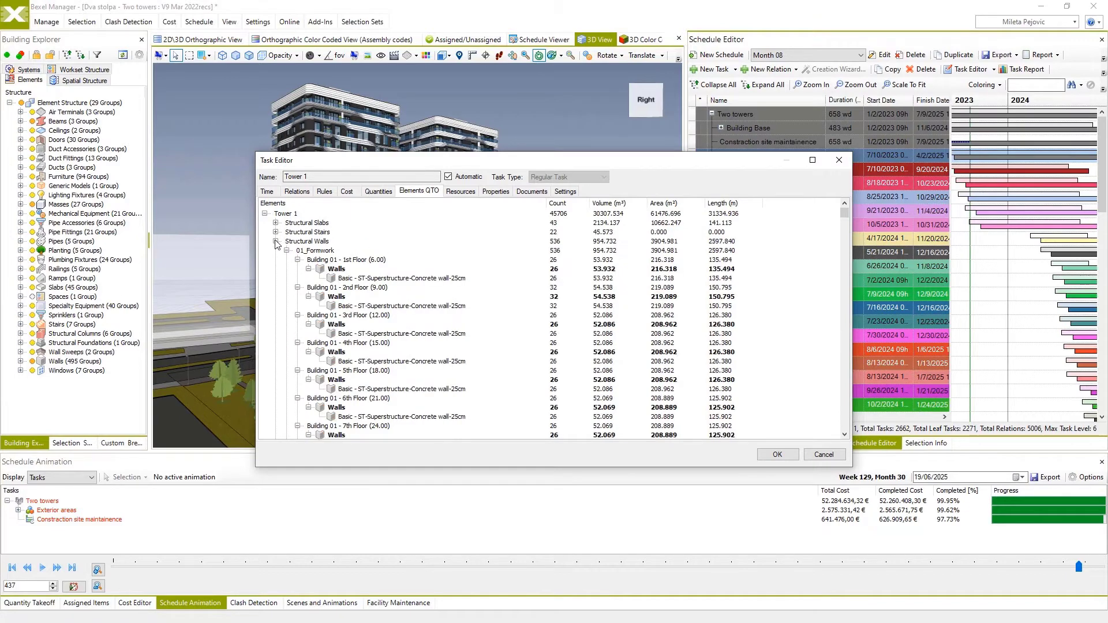
pyautogui.click(276, 241)
pyautogui.click(275, 250)
pyautogui.click(276, 260)
pyautogui.click(276, 269)
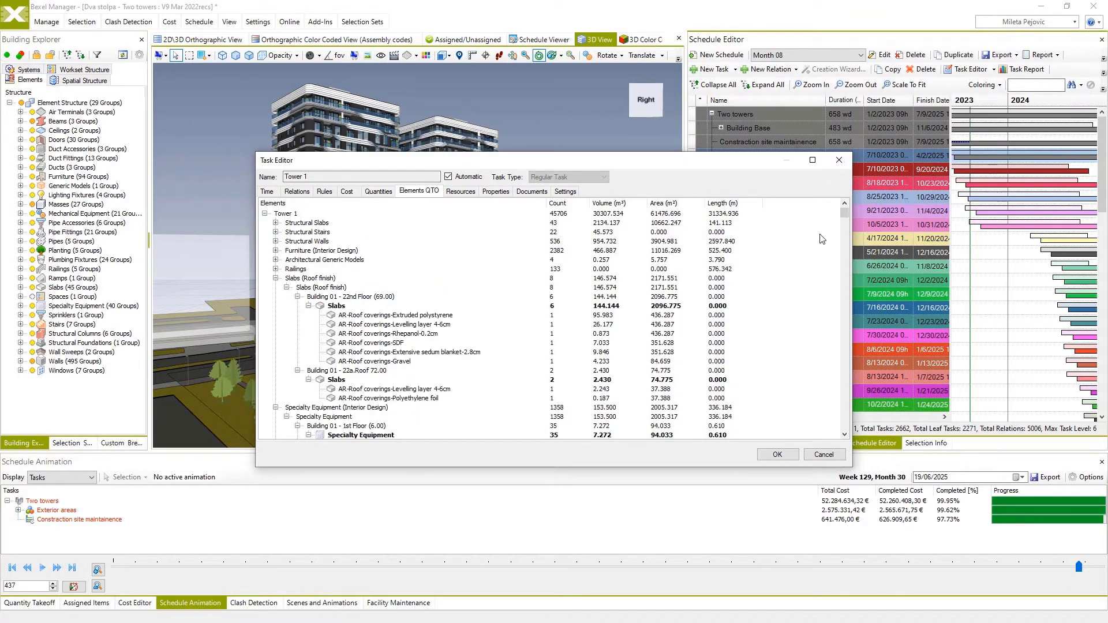
pyautogui.moveTo(844, 214)
pyautogui.mouseDown()
pyautogui.moveTo(833, 258)
pyautogui.moveTo(831, 208)
pyautogui.mouseUp()
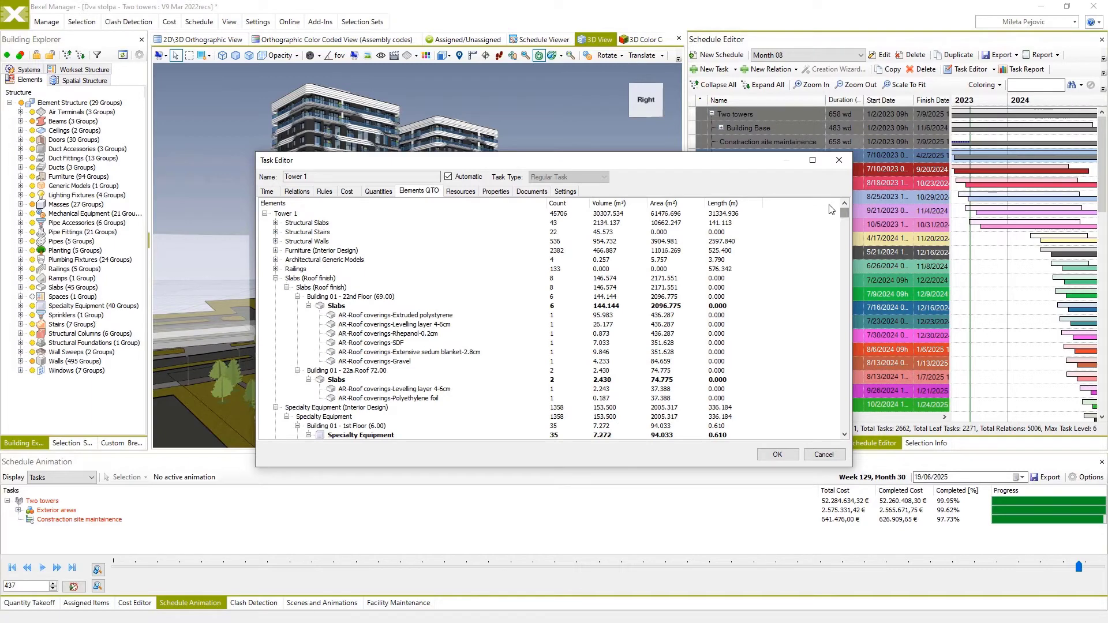
pyautogui.click(825, 455)
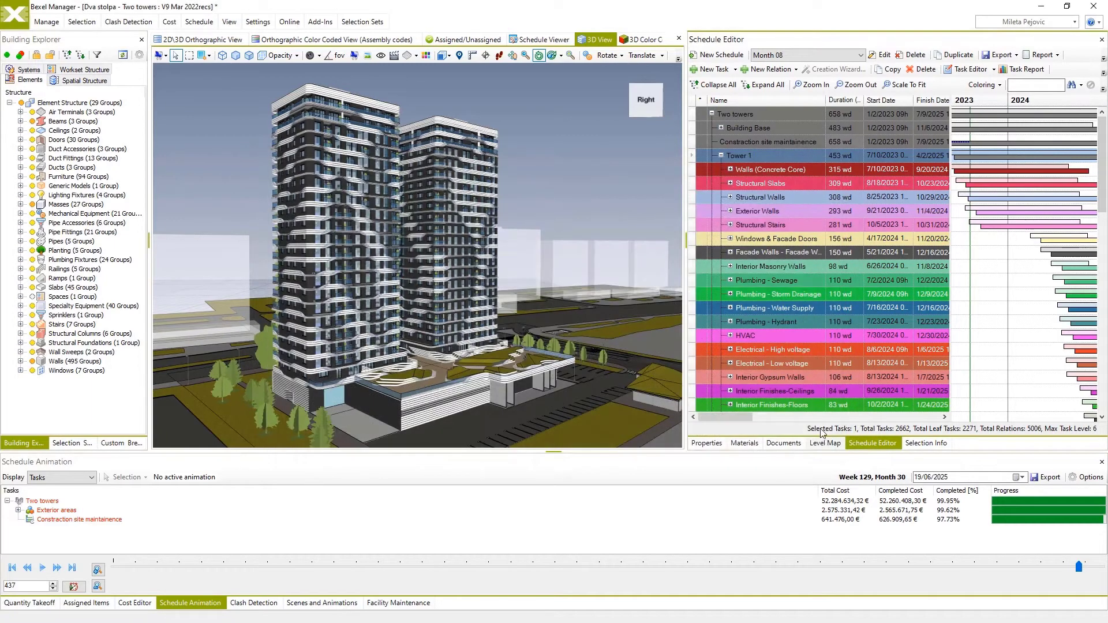
# Review the V01 cost classification and the assigned items' cost breakdown for Cost version 01.
pyautogui.click(134, 602)
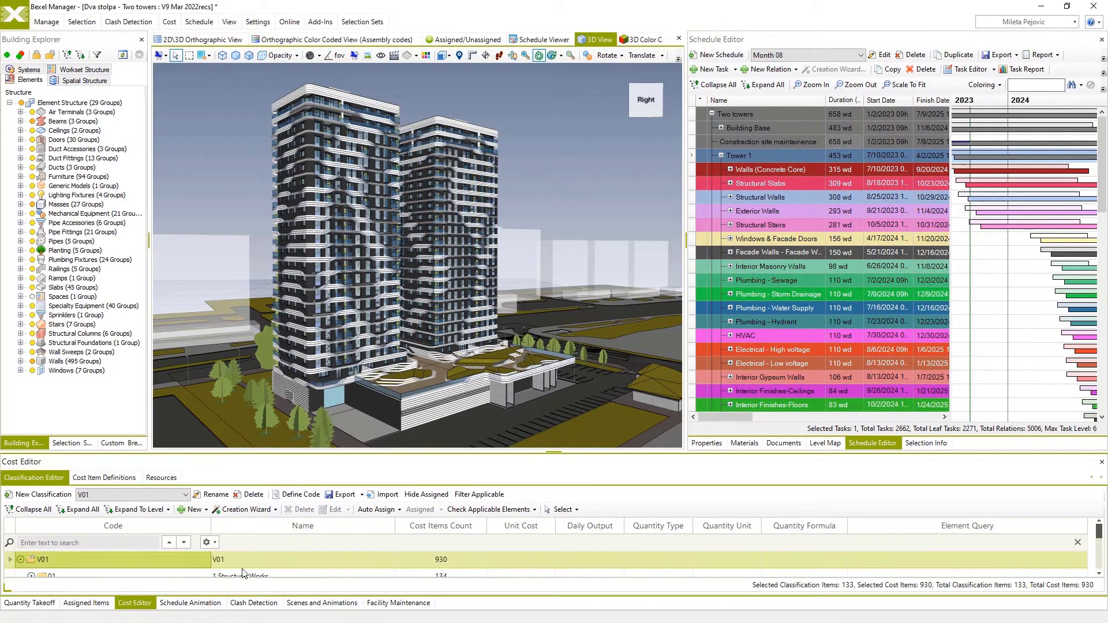
pyautogui.click(104, 603)
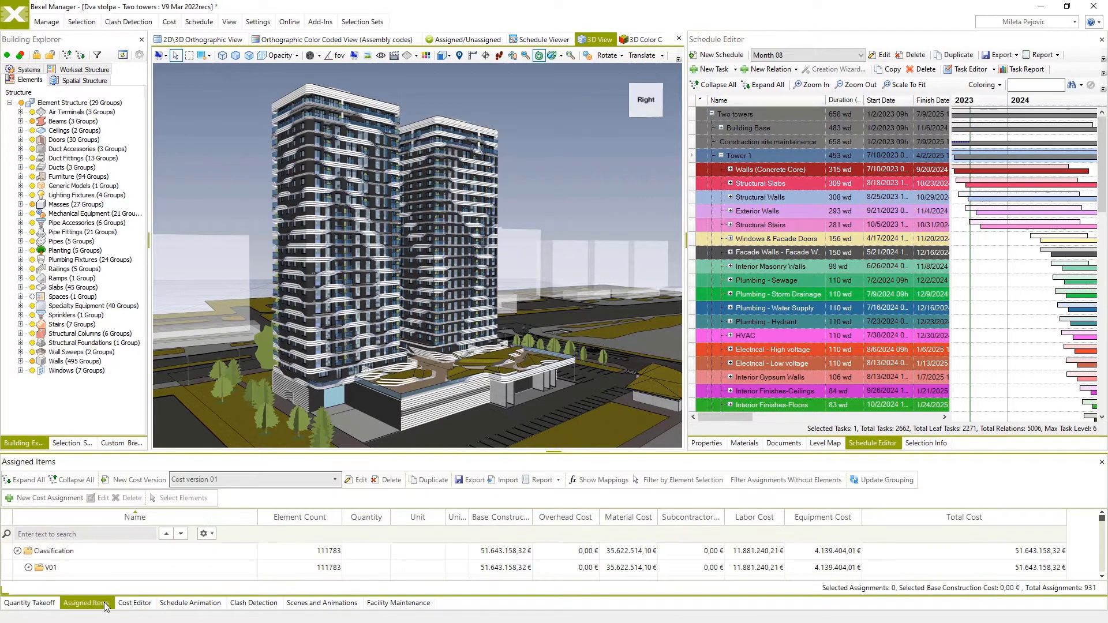
pyautogui.click(874, 548)
pyautogui.scroll(-5, 859, 553)
pyautogui.scroll(5, 844, 555)
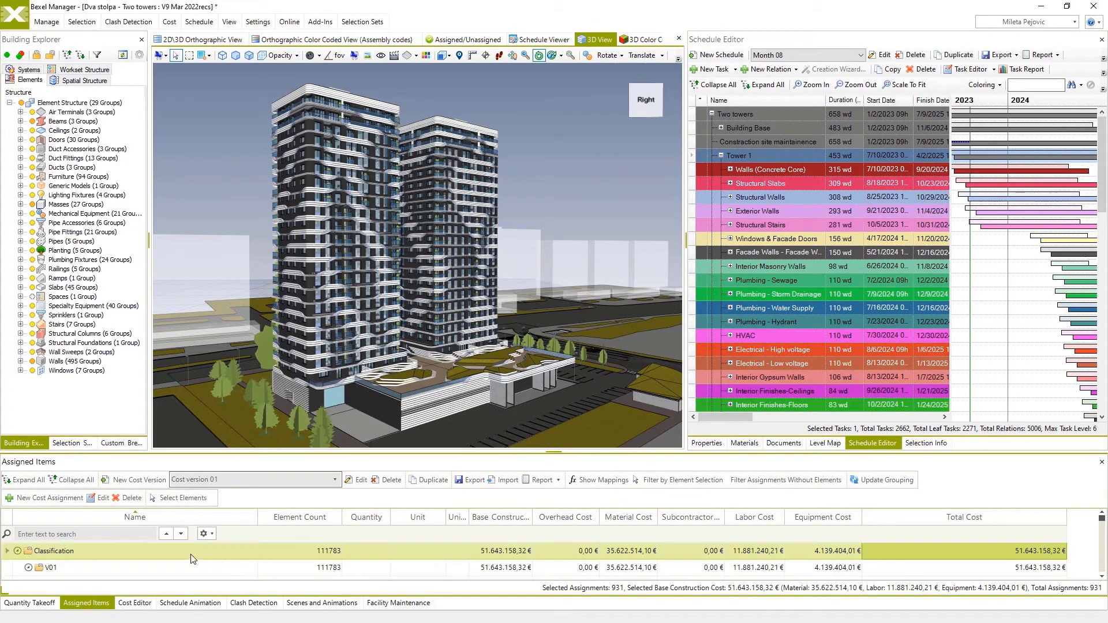
# Inspect the Classification row's cost assignments, including one flower pot item, and close the assignment editor without changes.
pyautogui.rightClick(91, 557)
pyautogui.click(138, 485)
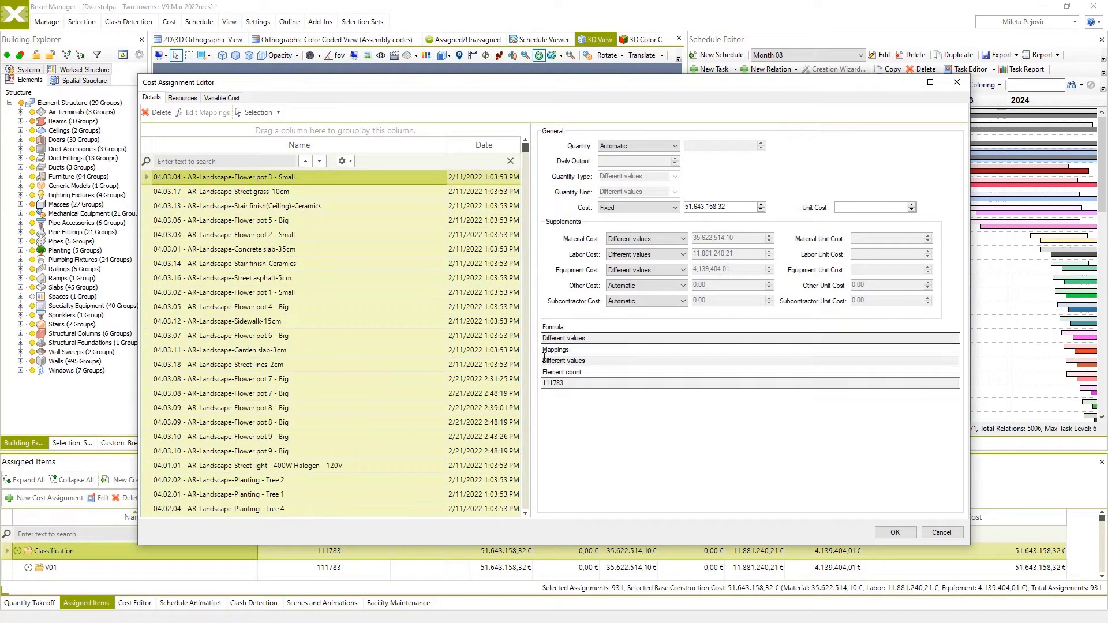
pyautogui.click(314, 379)
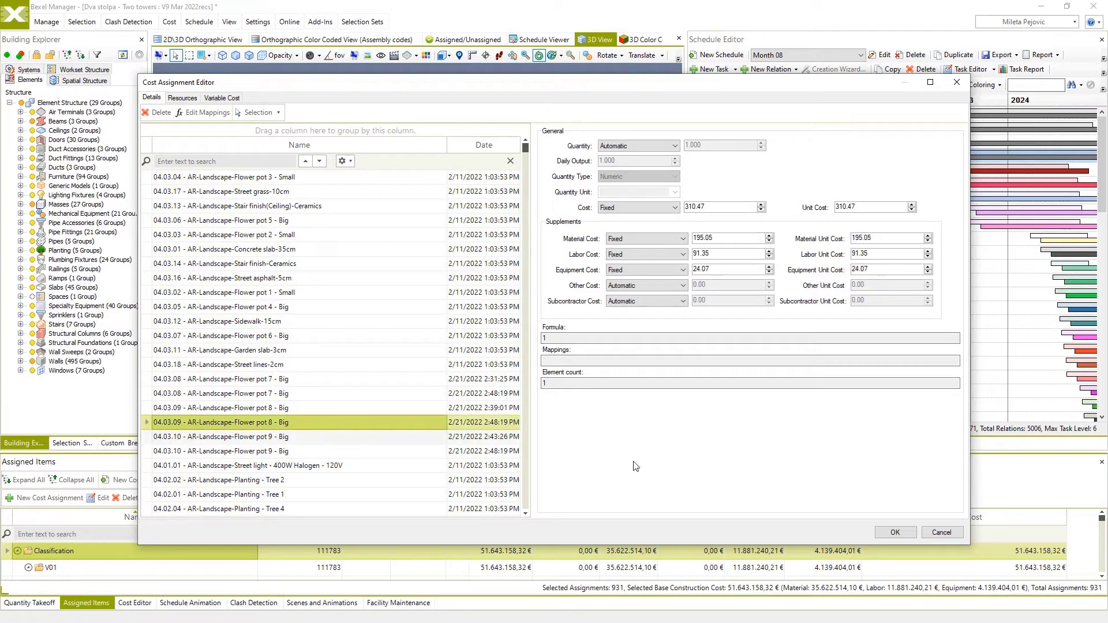
pyautogui.click(937, 533)
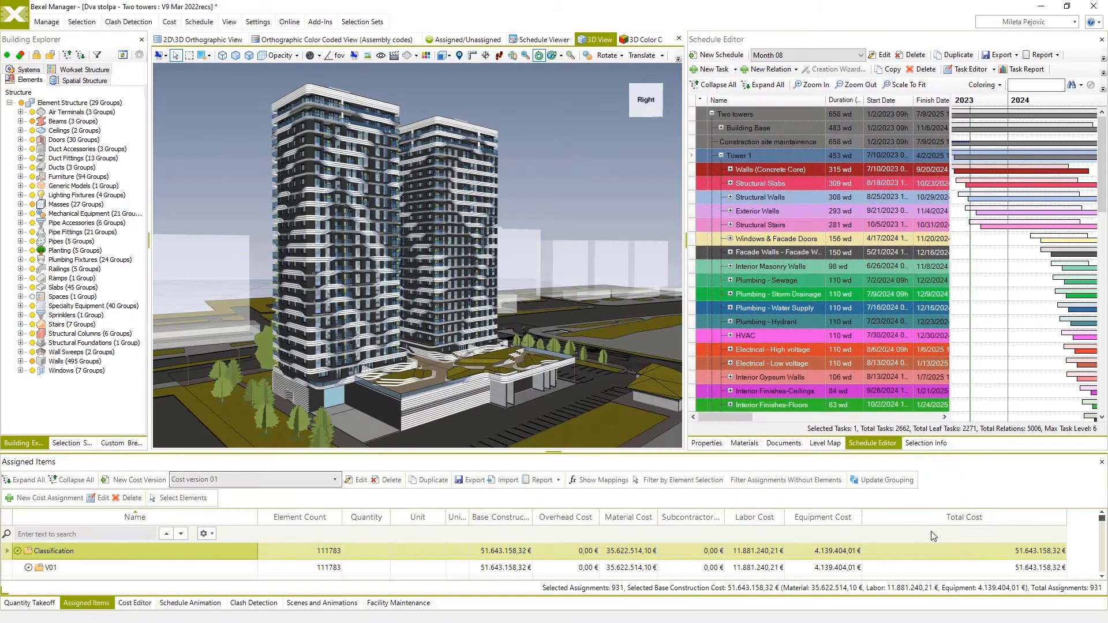
# Look over the project's quantity takeoffs and return to the schedule animation.
pyautogui.click(40, 604)
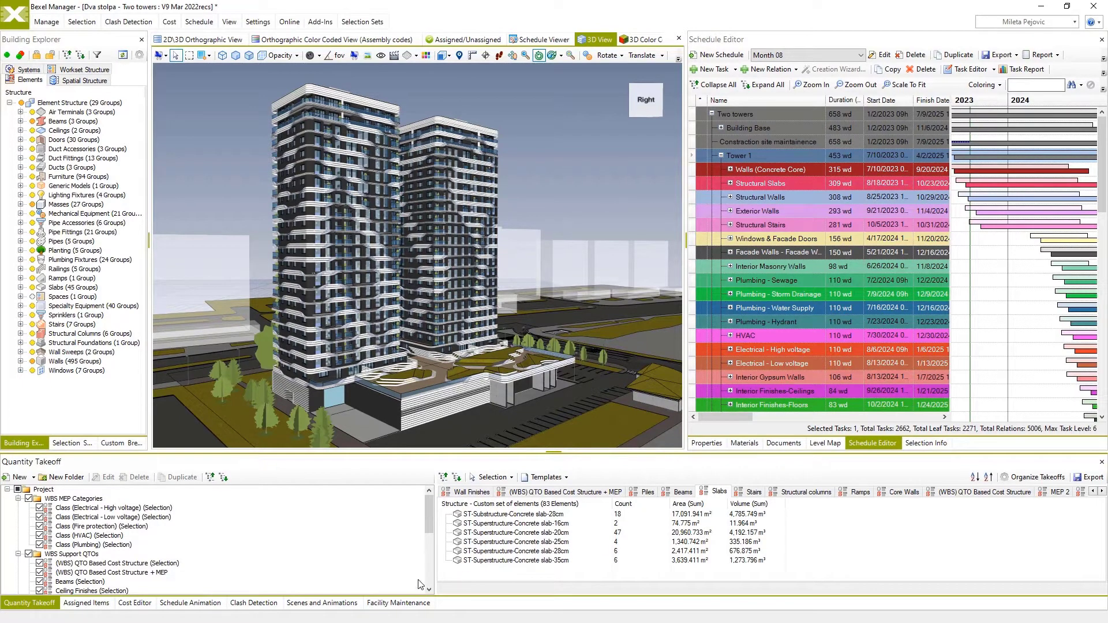
pyautogui.click(190, 603)
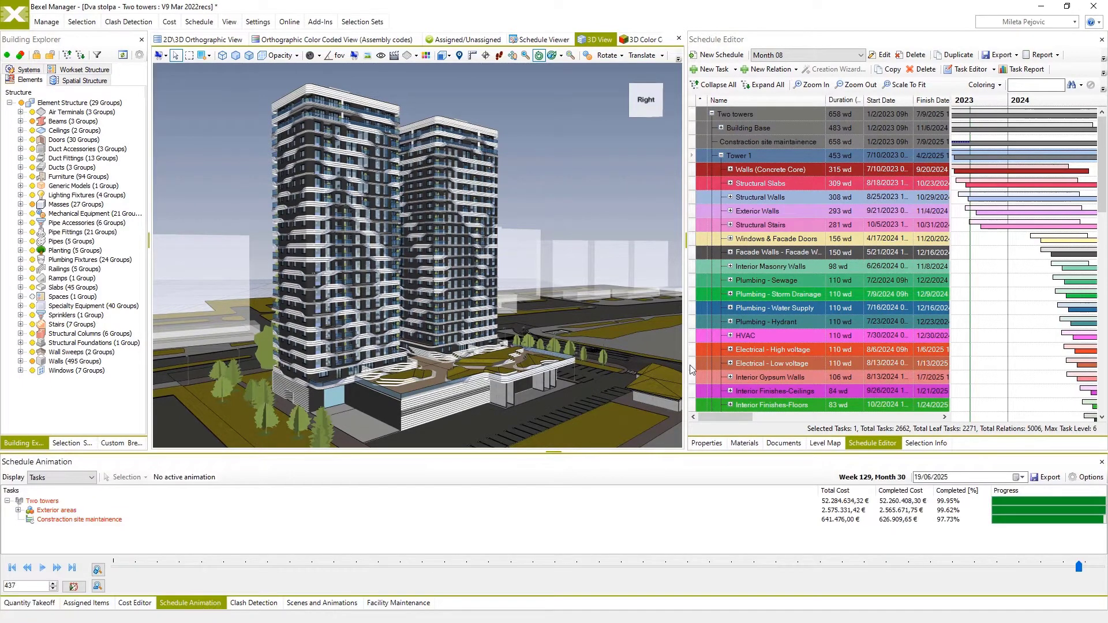
# Open the task report for Tower 1 and compare its cost, cumulative cost and activity quantity charts.
pyautogui.click(1022, 70)
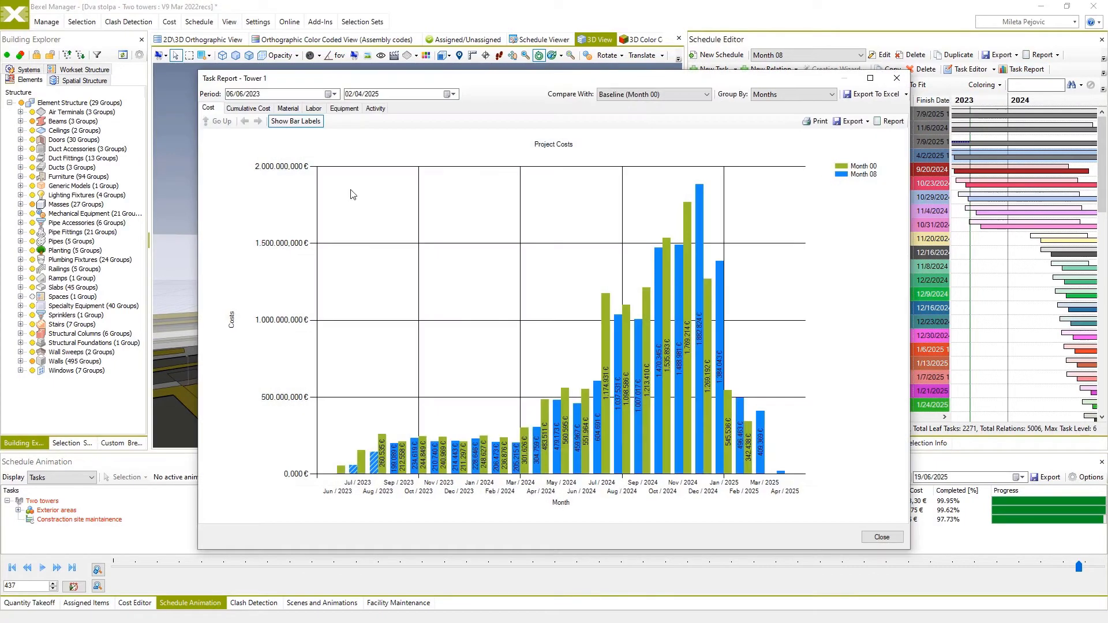
pyautogui.click(249, 108)
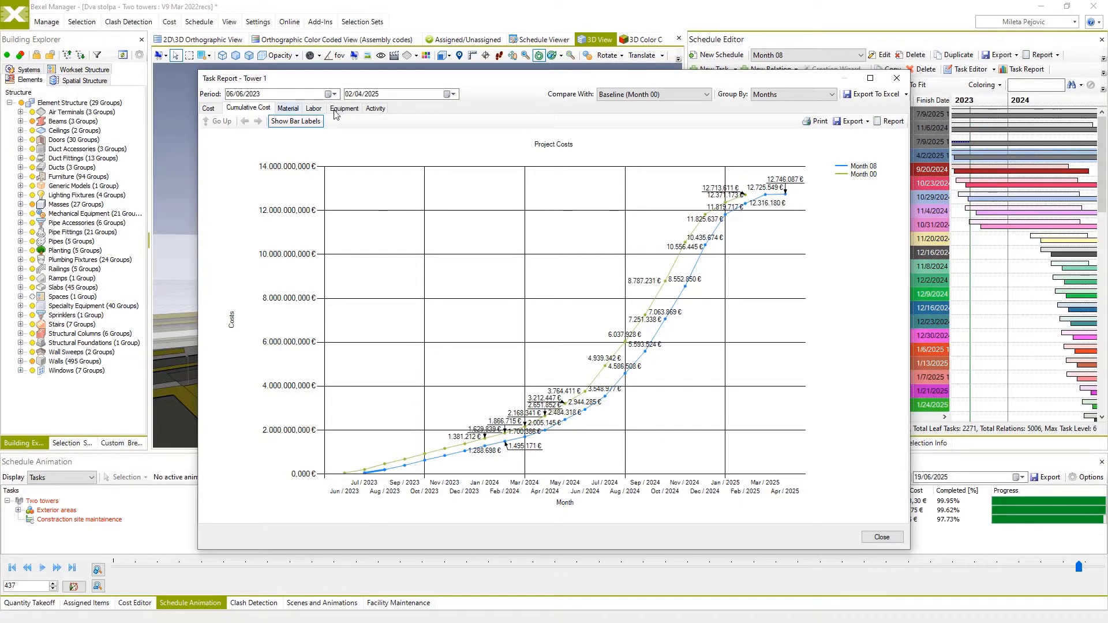
pyautogui.click(375, 108)
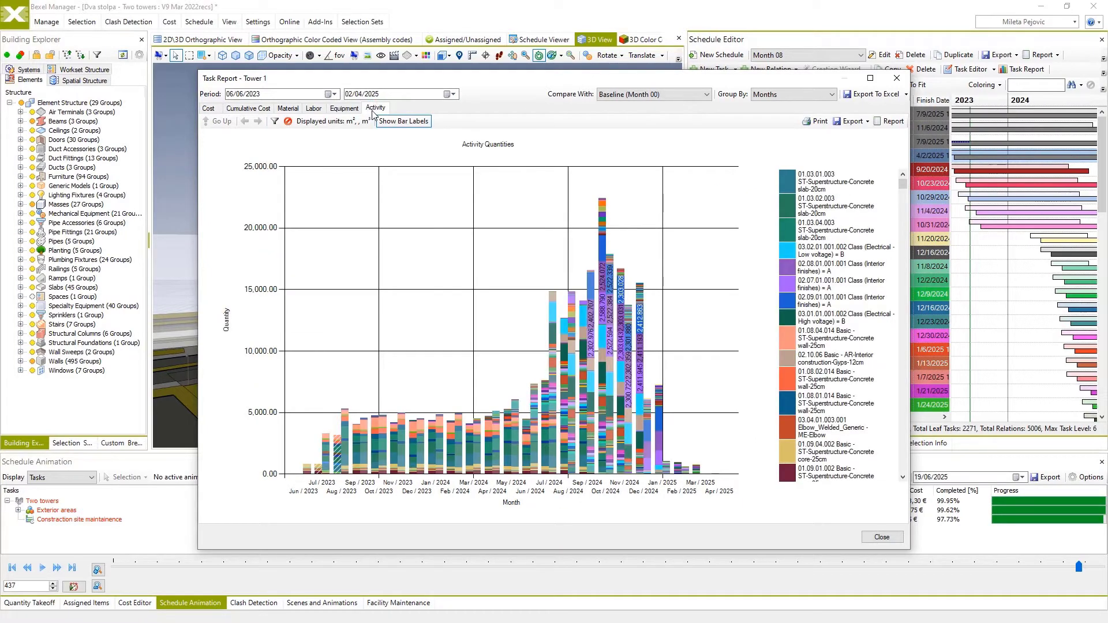
pyautogui.click(209, 108)
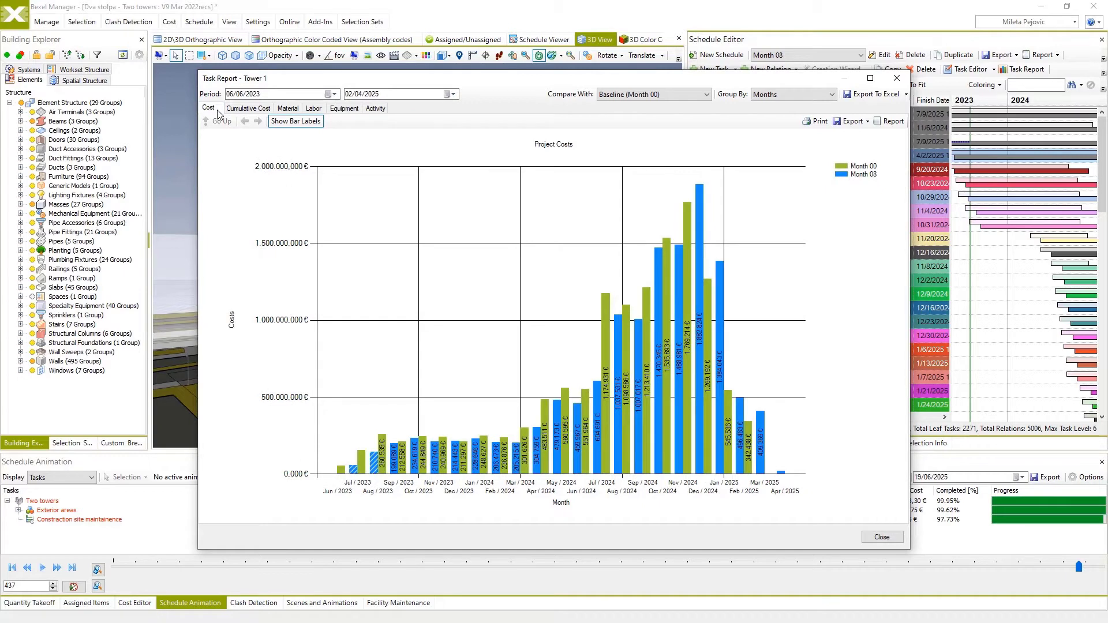
# Check the Tower 1 report's Excel and chart export options, and close the report without exporting.
pyautogui.click(905, 95)
pyautogui.click(855, 92)
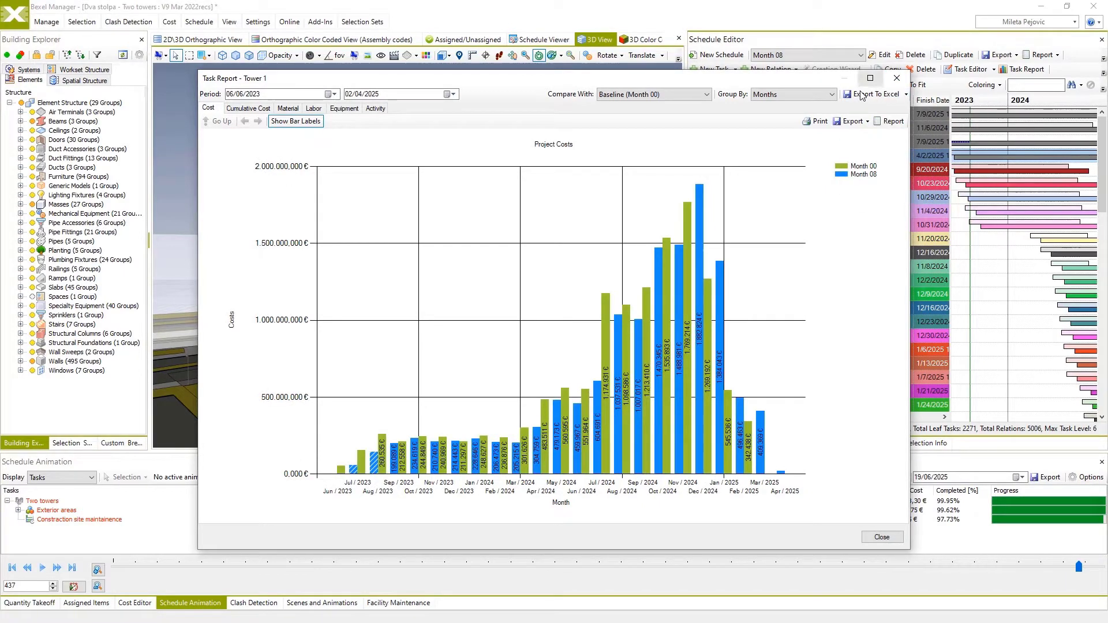
pyautogui.click(851, 121)
pyautogui.click(858, 165)
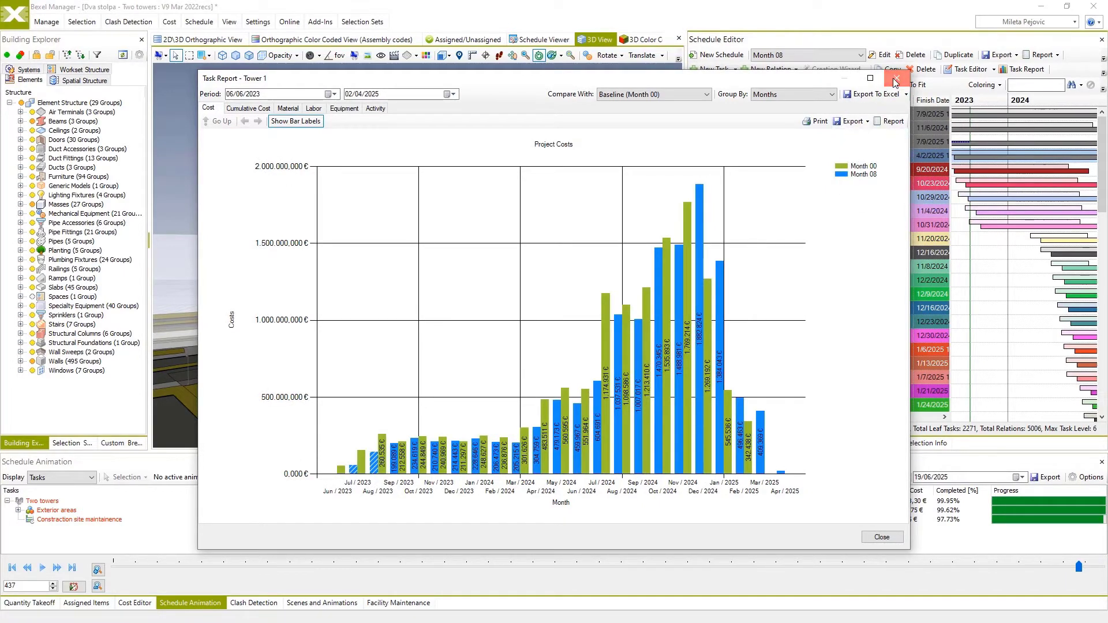
pyautogui.click(896, 78)
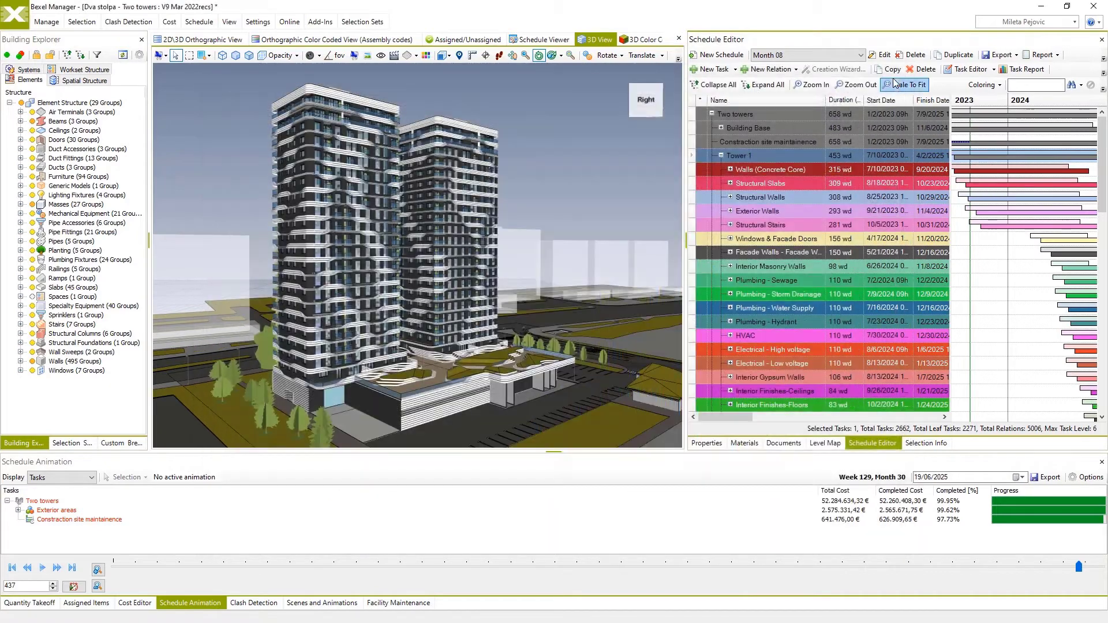
pyautogui.click(1016, 57)
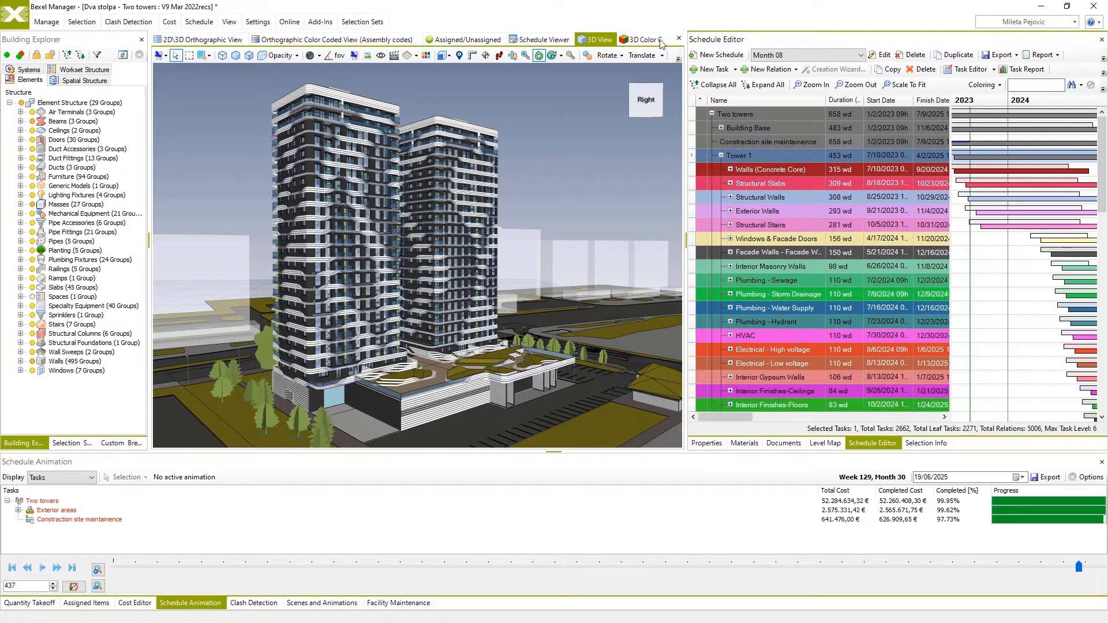
pyautogui.click(46, 21)
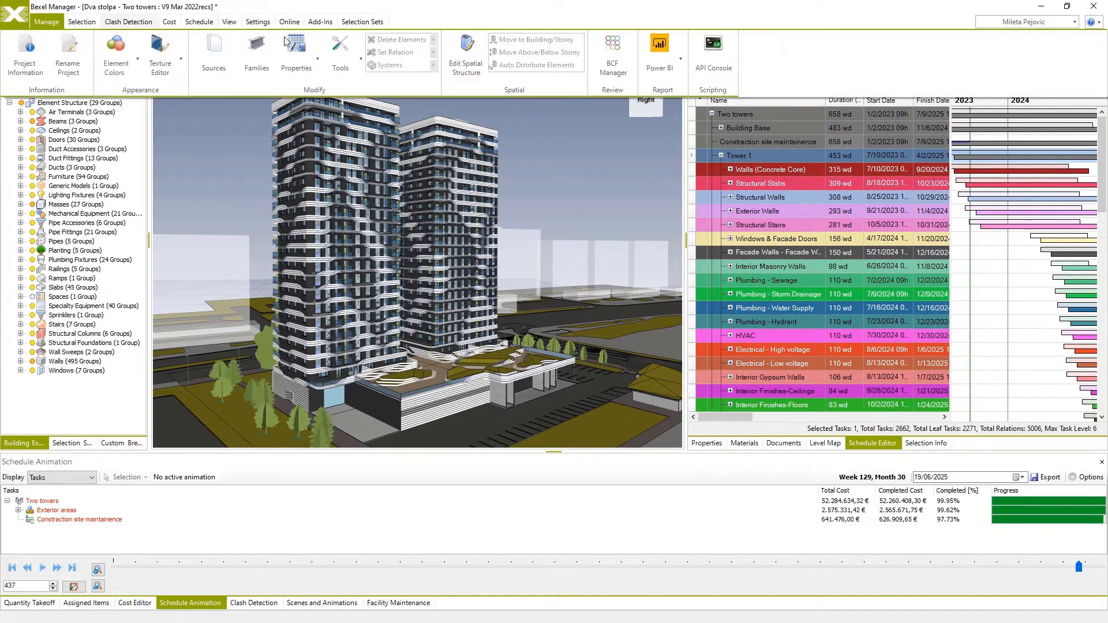
pyautogui.click(782, 57)
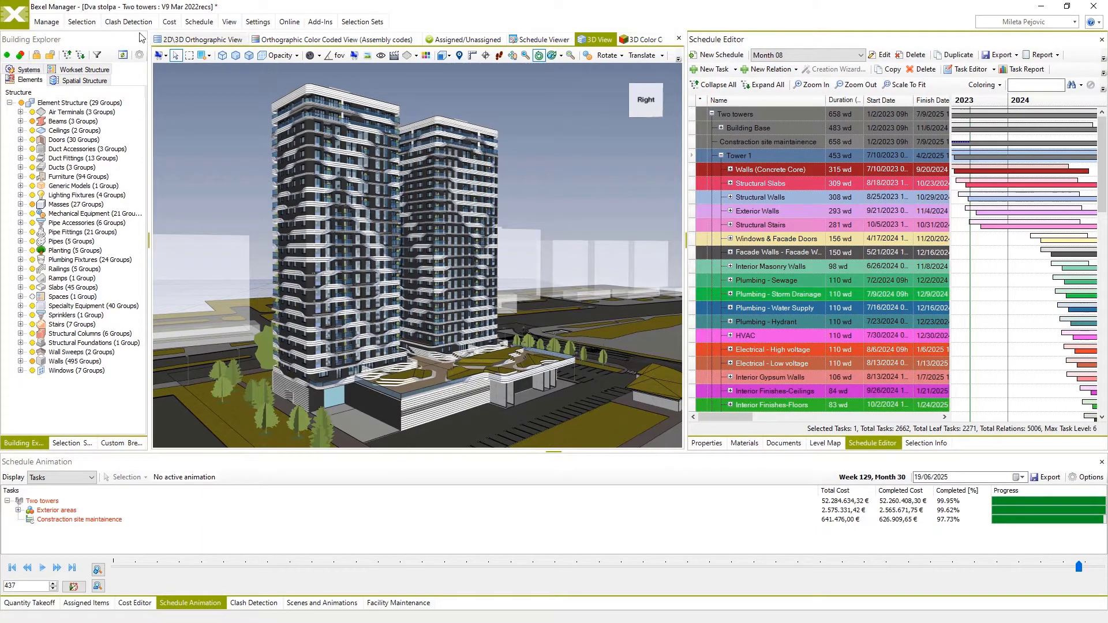
# Review the IFC export settings, toggle Export Linked Documents, and return to the project without exporting.
pyautogui.click(17, 13)
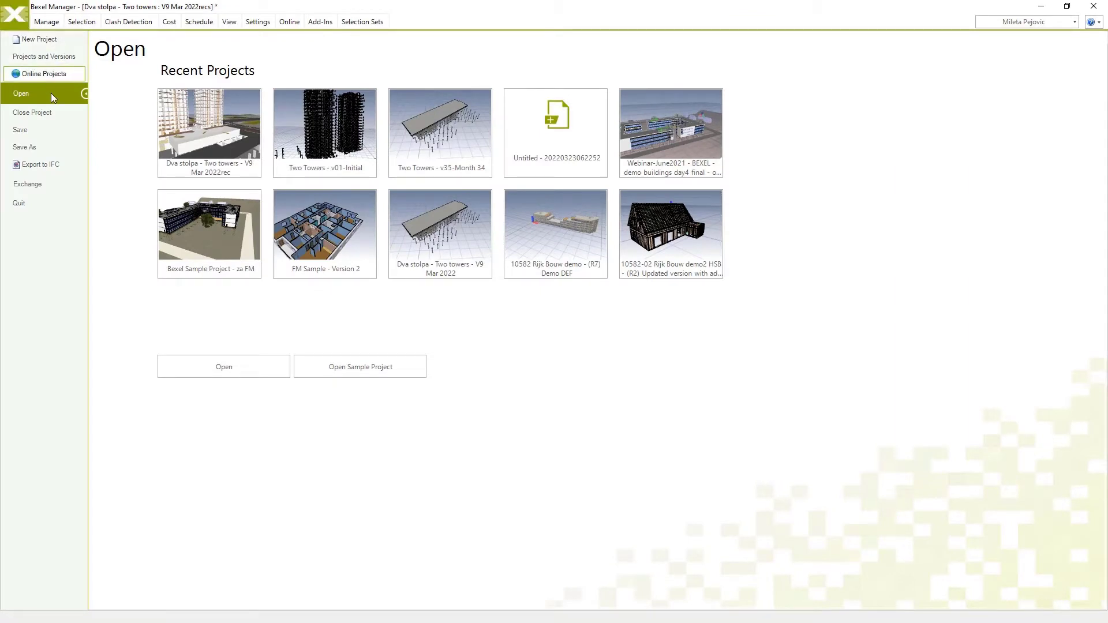
pyautogui.click(50, 165)
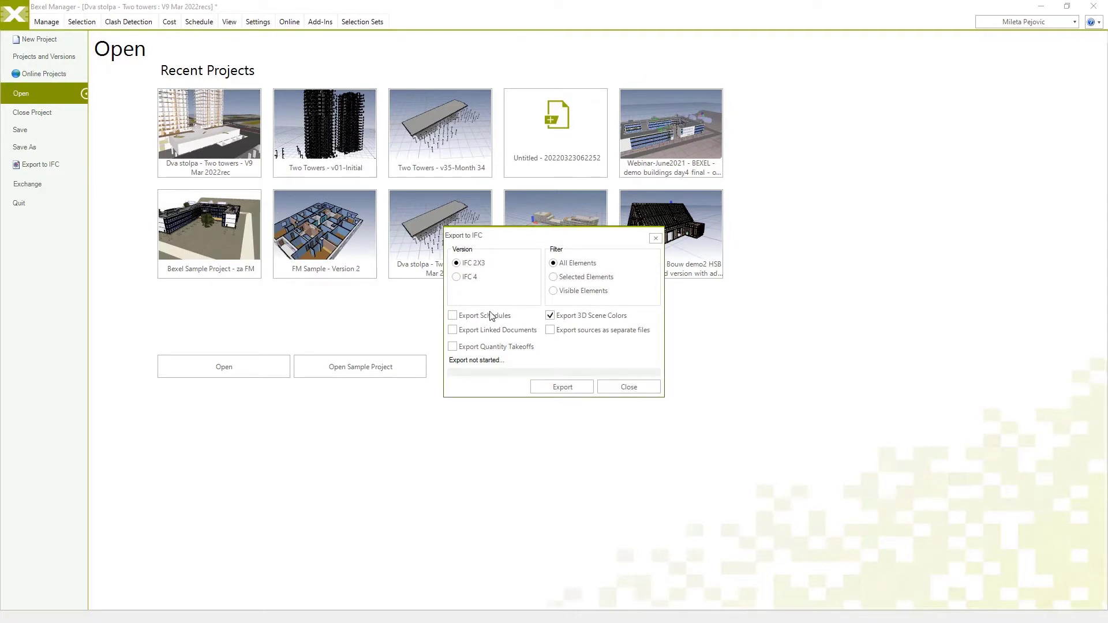
pyautogui.click(452, 331)
pyautogui.click(617, 386)
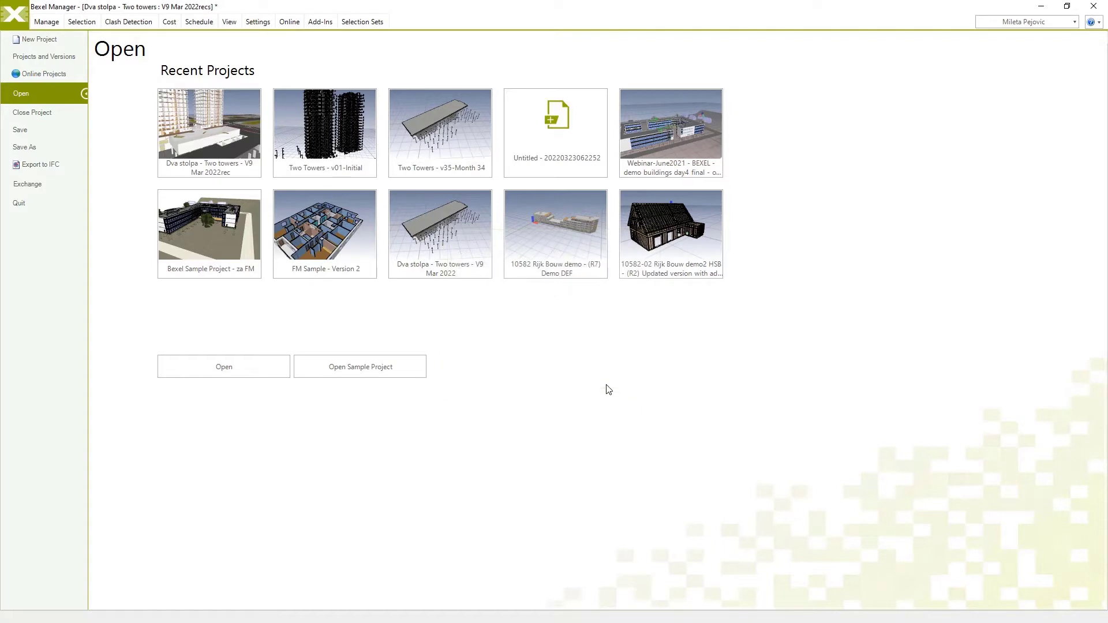
pyautogui.click(15, 15)
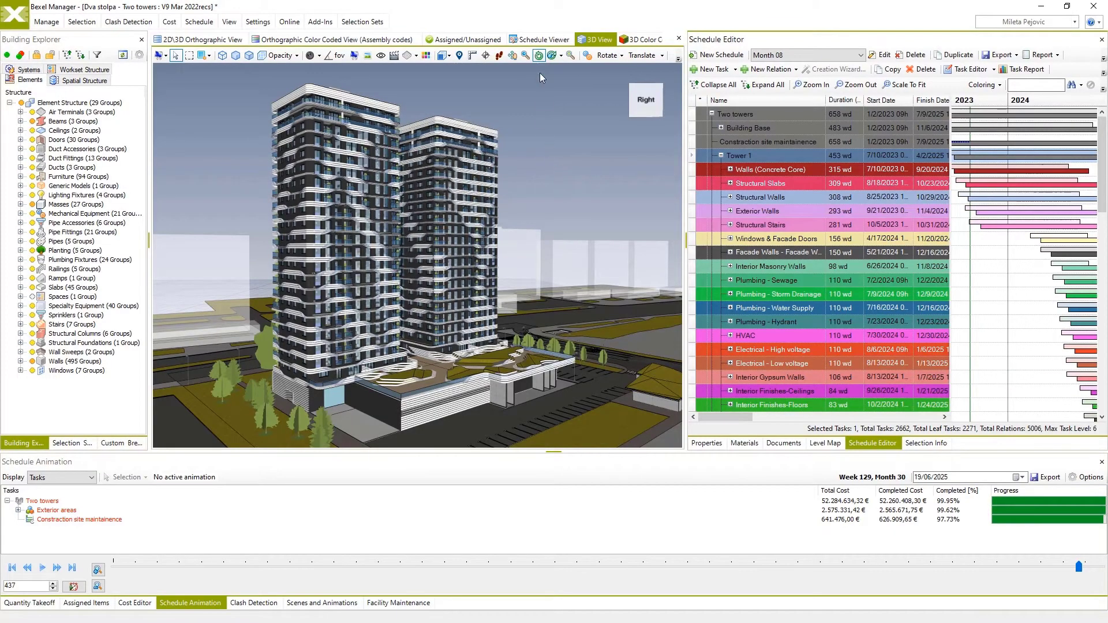
# Show the project in the Schedule Viewer and play the construction animation from the project start.
pyautogui.click(543, 39)
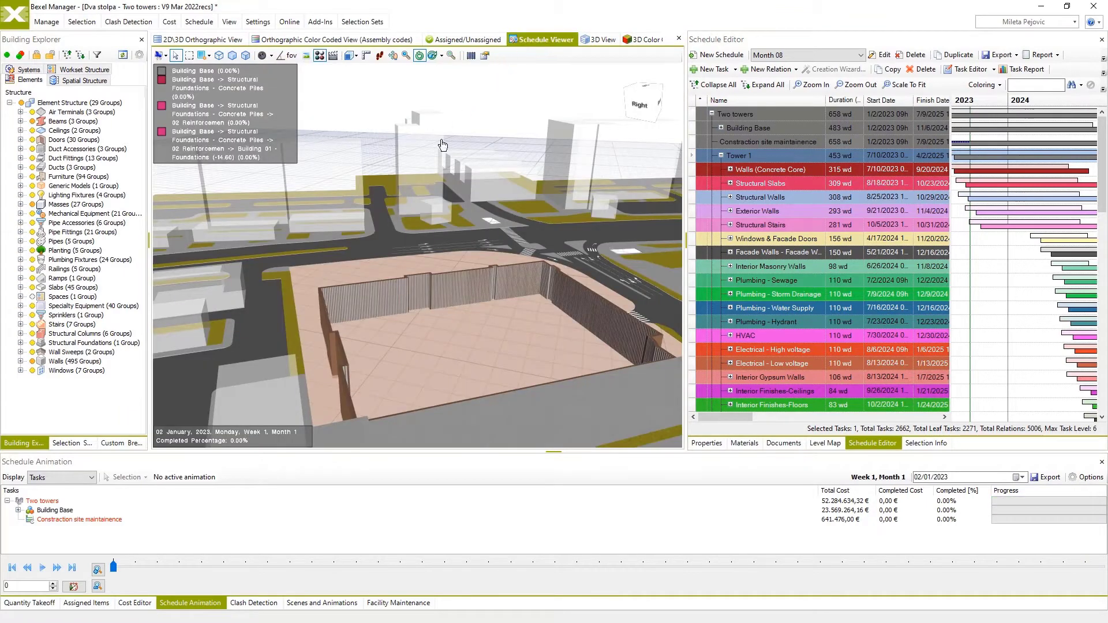
pyautogui.click(43, 570)
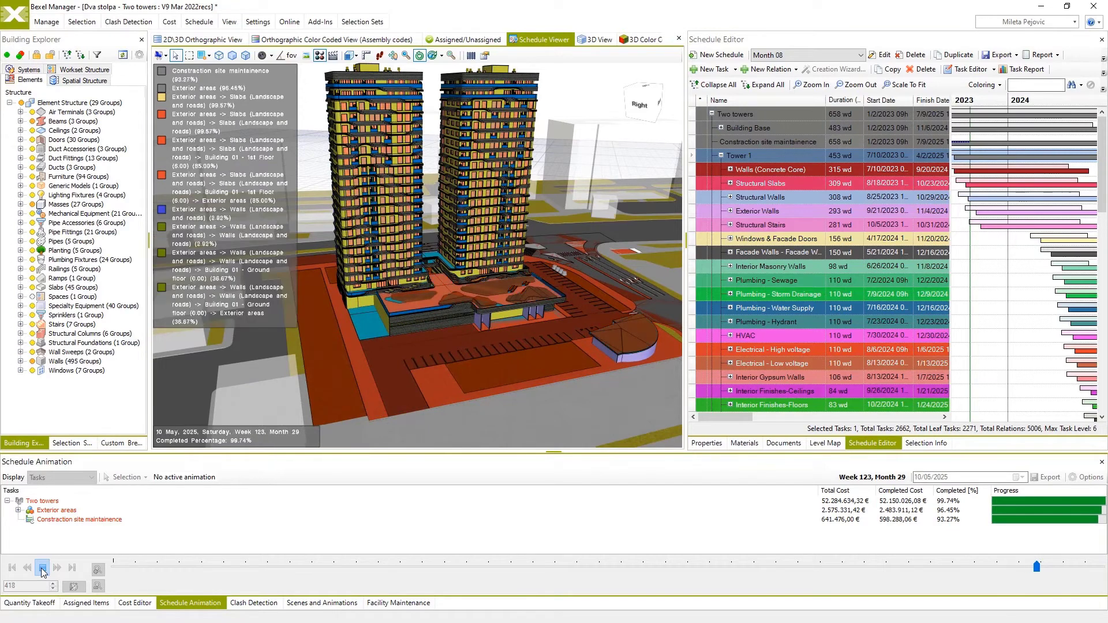
pyautogui.click(41, 569)
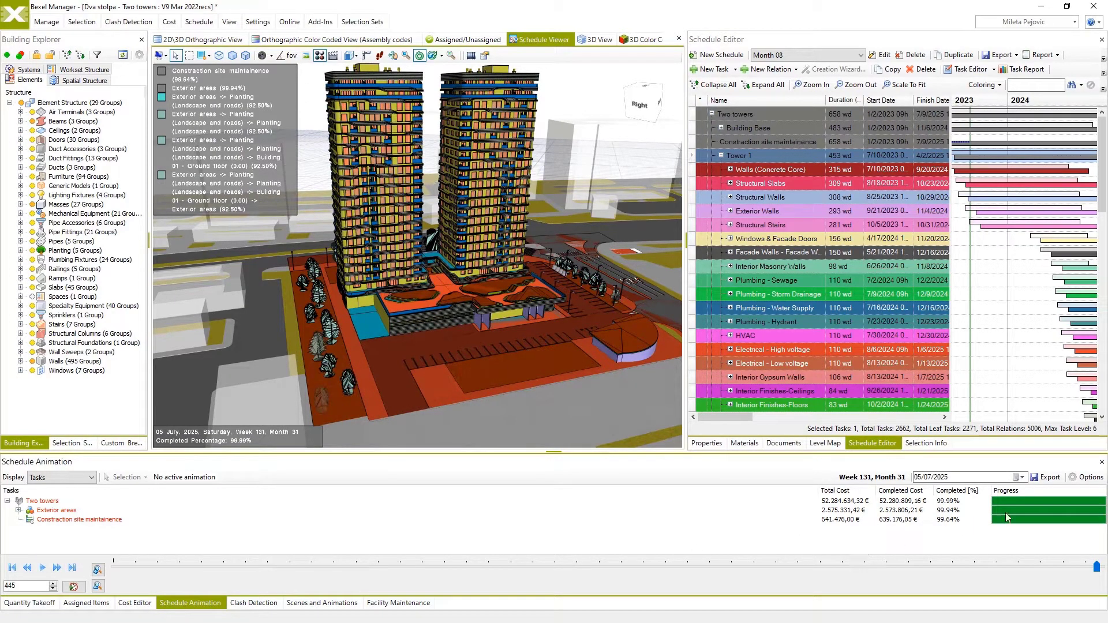
# Set the schedule animation's interval type to Weekly.
pyautogui.click(1086, 478)
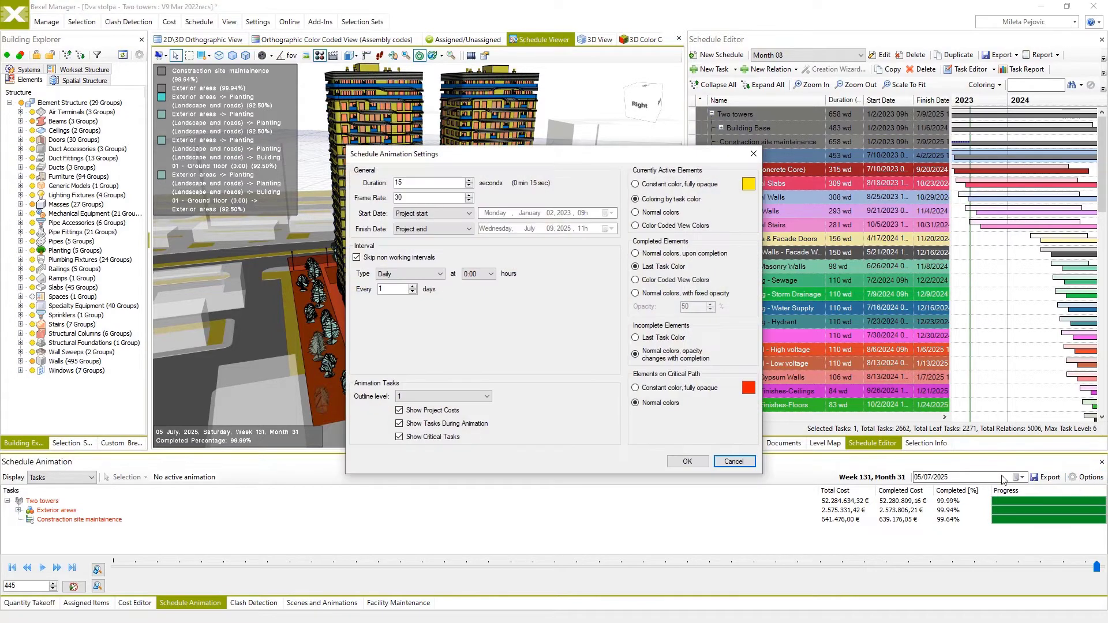
pyautogui.click(411, 274)
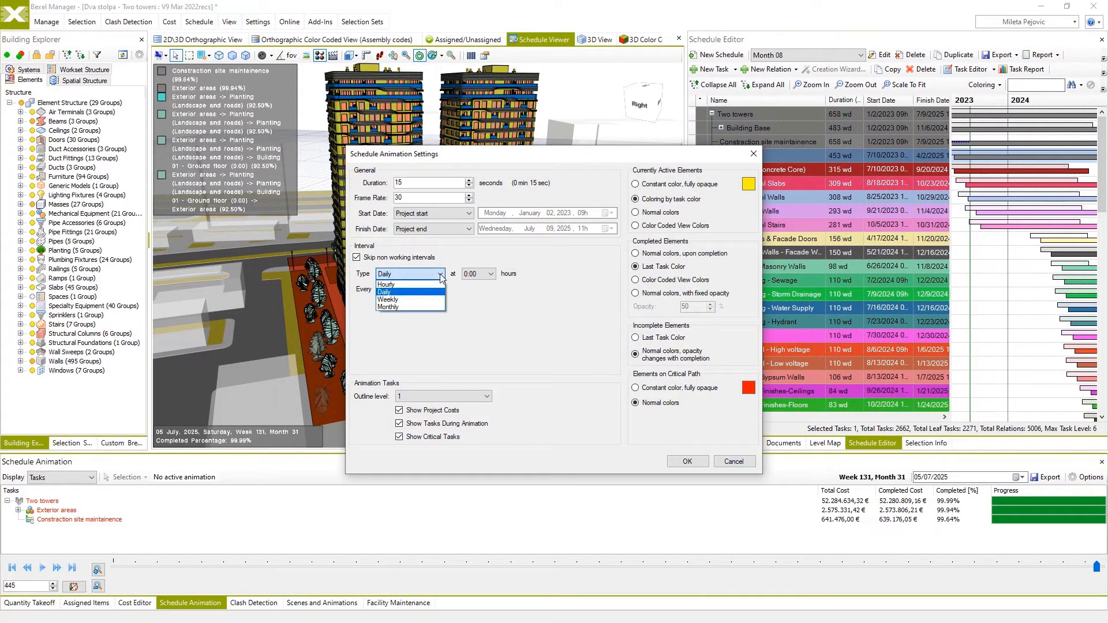
pyautogui.click(412, 300)
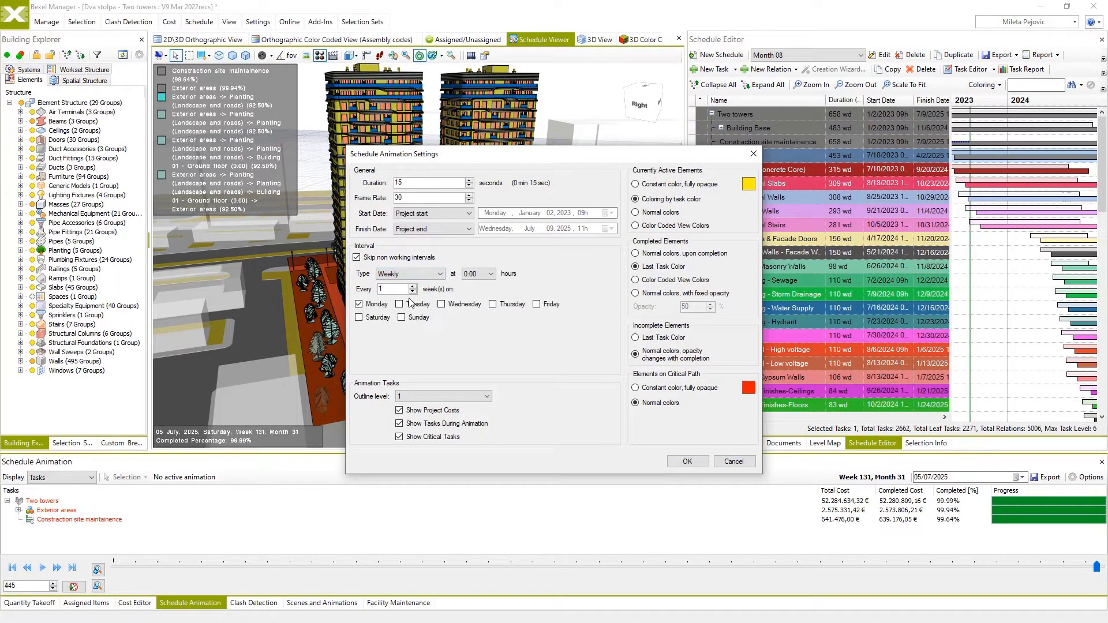
pyautogui.click(687, 461)
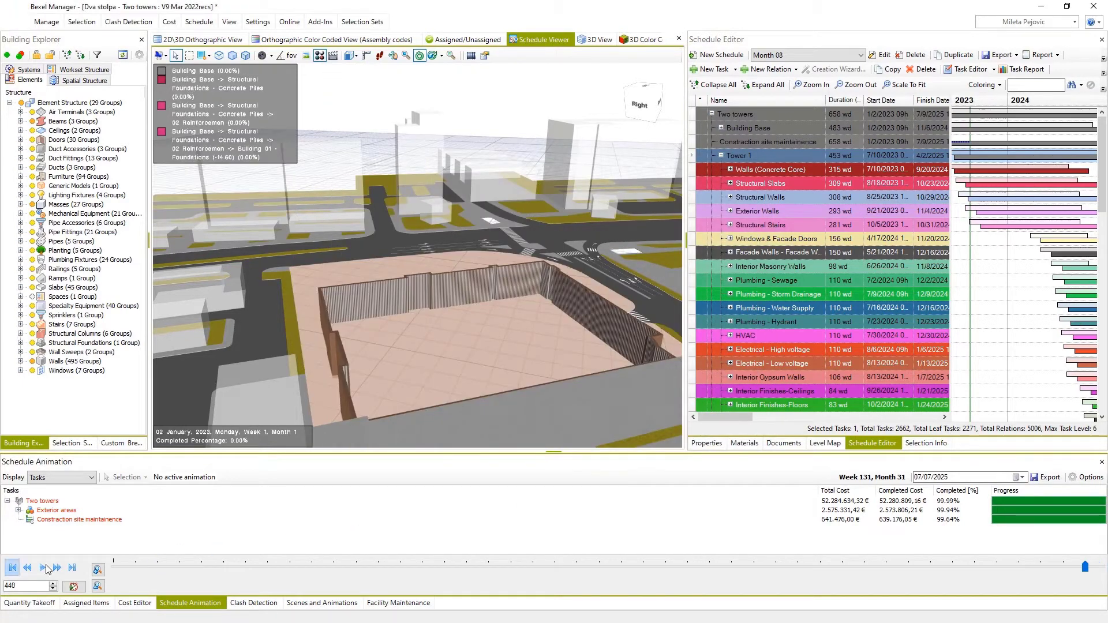
# Play the weekly construction animation, and set the schedule animation's interval type to Monthly.
pyautogui.click(43, 568)
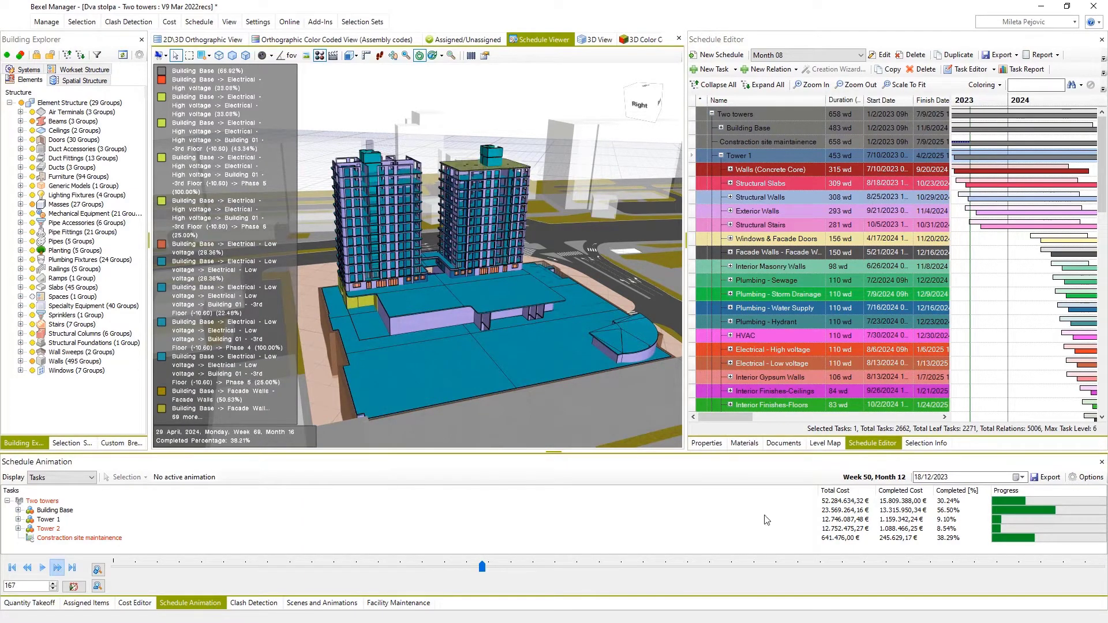
pyautogui.click(1089, 478)
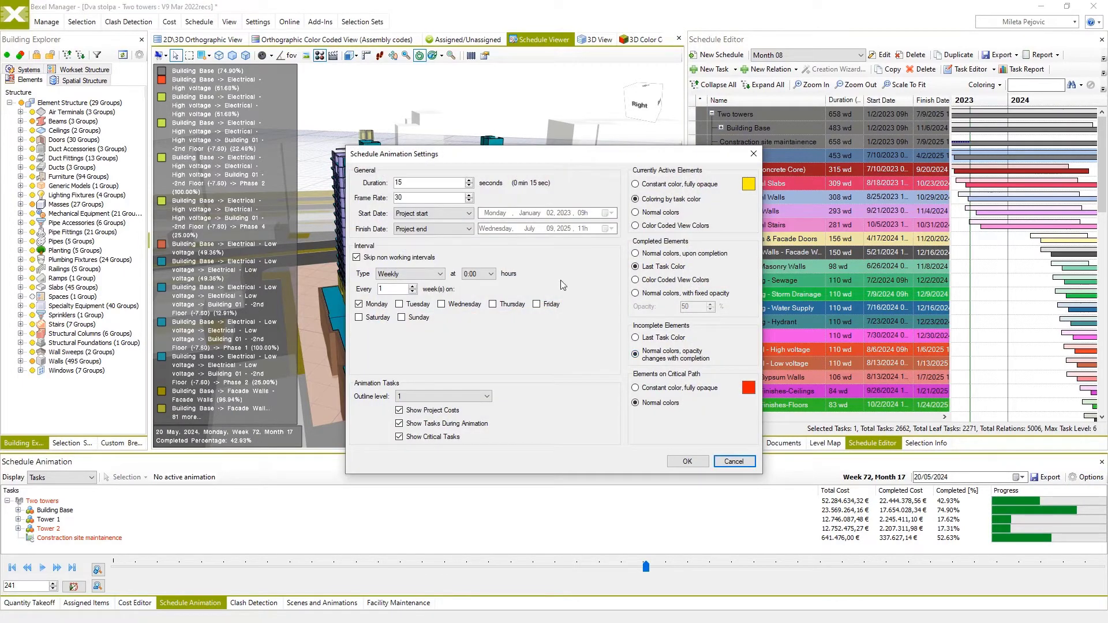
pyautogui.click(440, 274)
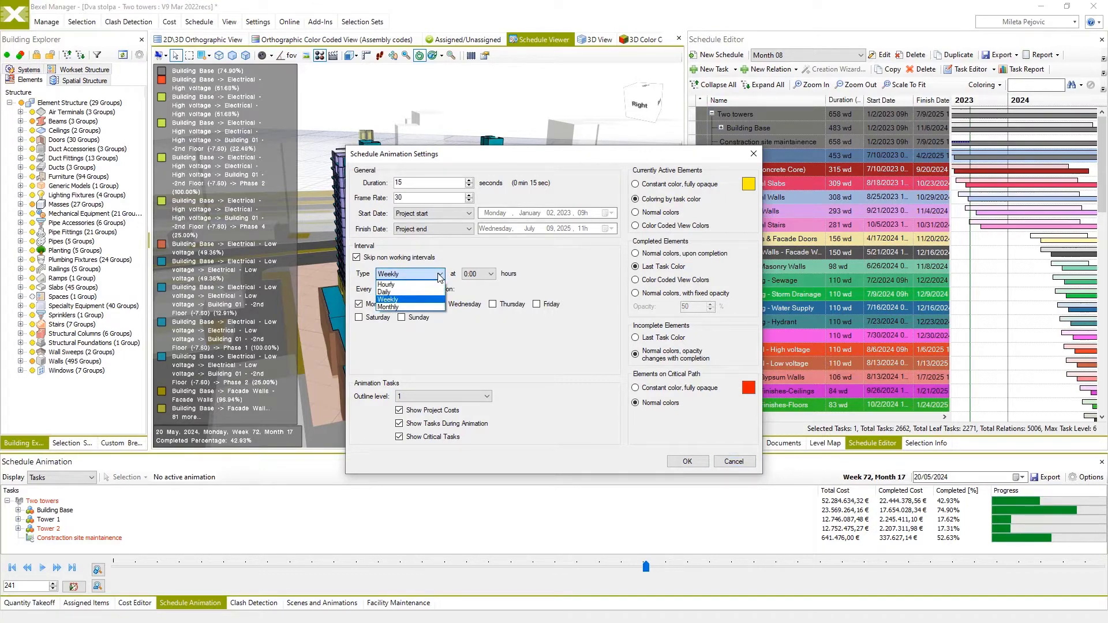
pyautogui.click(402, 307)
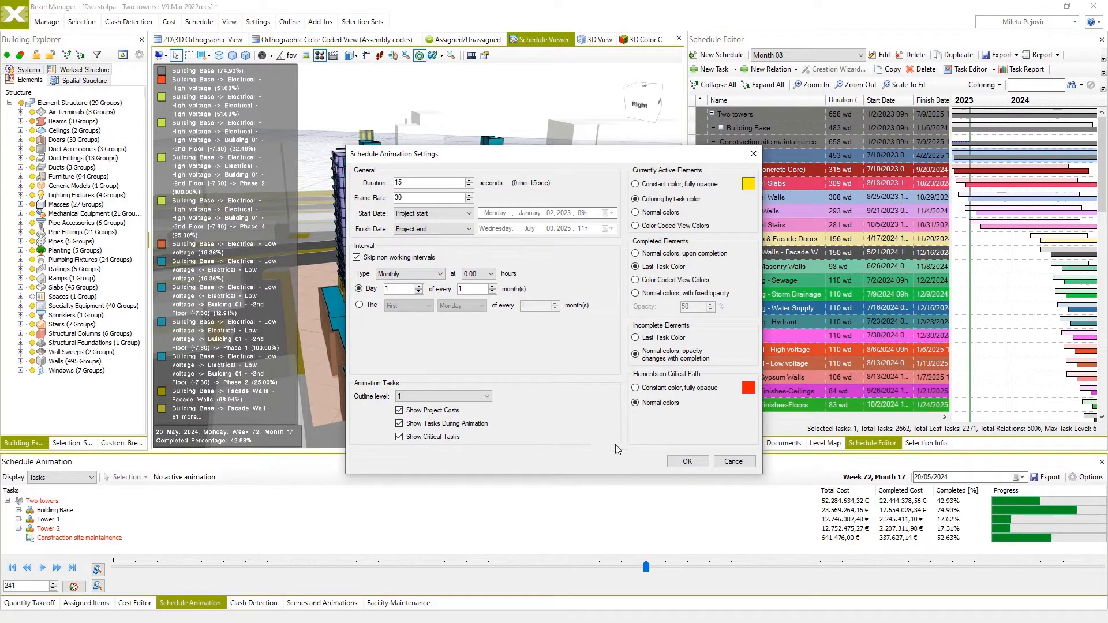
pyautogui.click(684, 462)
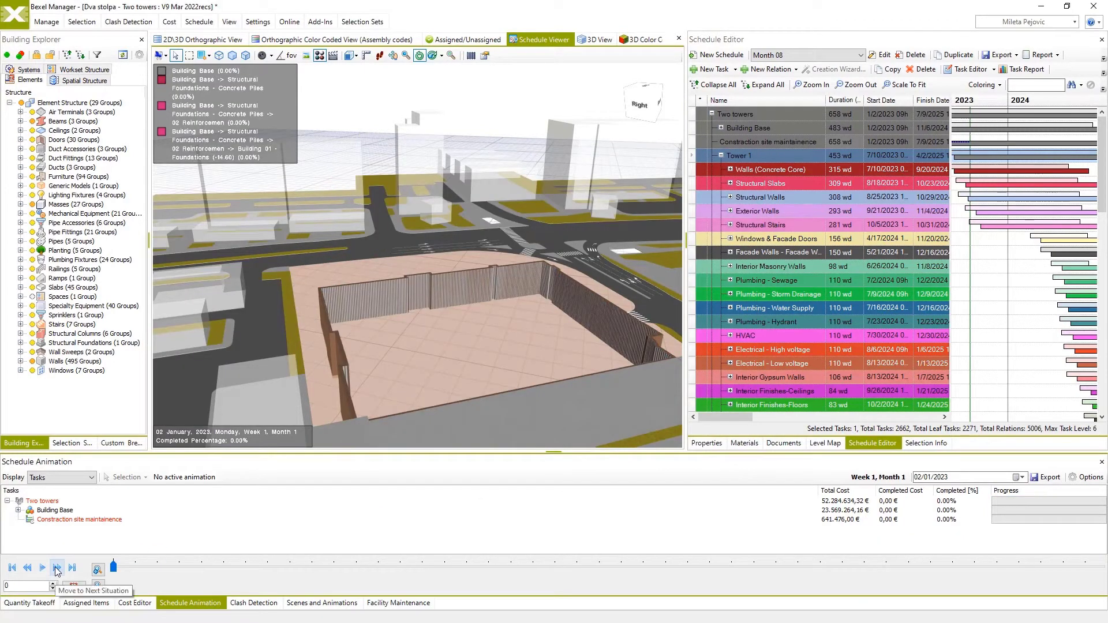
# Advance the monthly animation from the project start through successive months up to 01/07/2025 and examine the construction progress.
pyautogui.click(56, 568)
pyautogui.click(1022, 477)
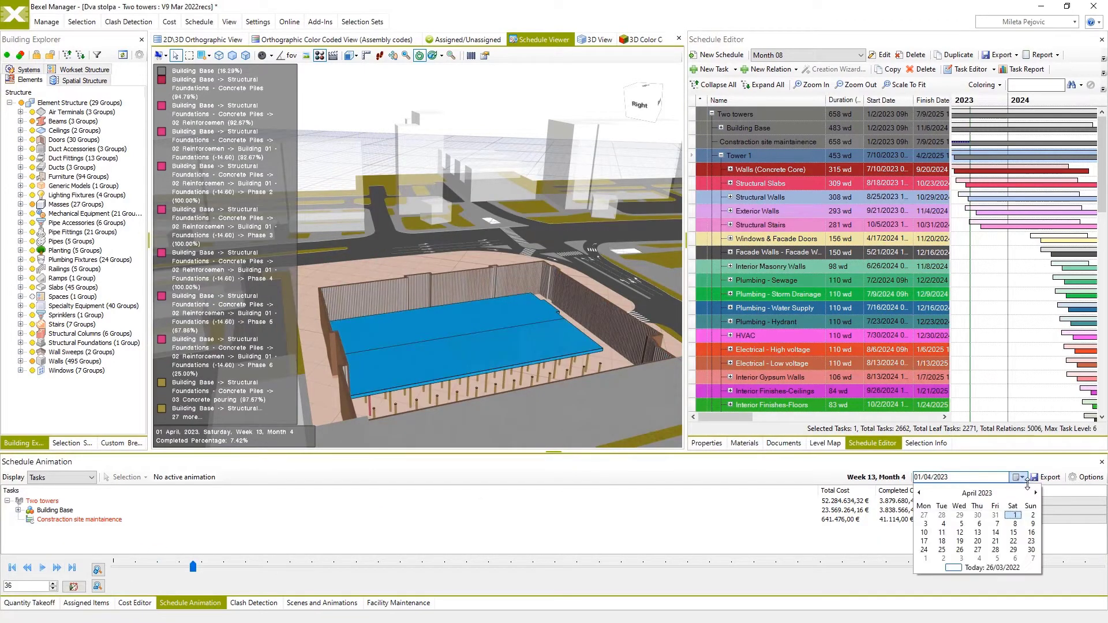
pyautogui.click(1037, 492)
pyautogui.click(1037, 492)
pyautogui.click(1037, 492)
pyautogui.click(1037, 493)
pyautogui.click(1037, 493)
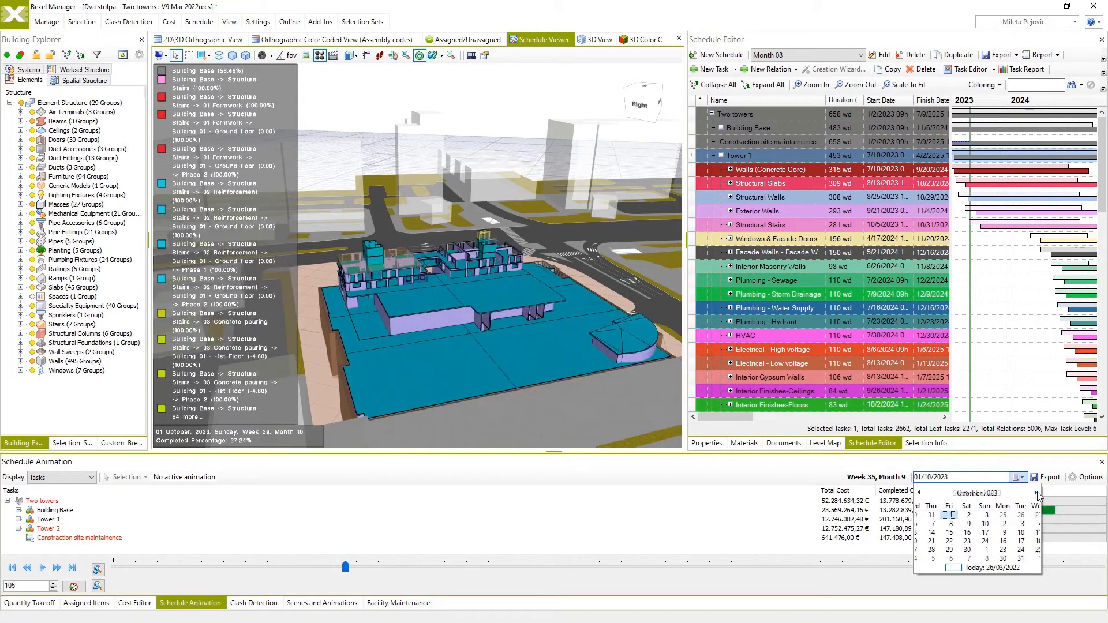
pyautogui.click(1037, 492)
pyautogui.click(1037, 492)
pyautogui.click(1036, 492)
pyautogui.click(1036, 492)
pyautogui.click(1036, 492)
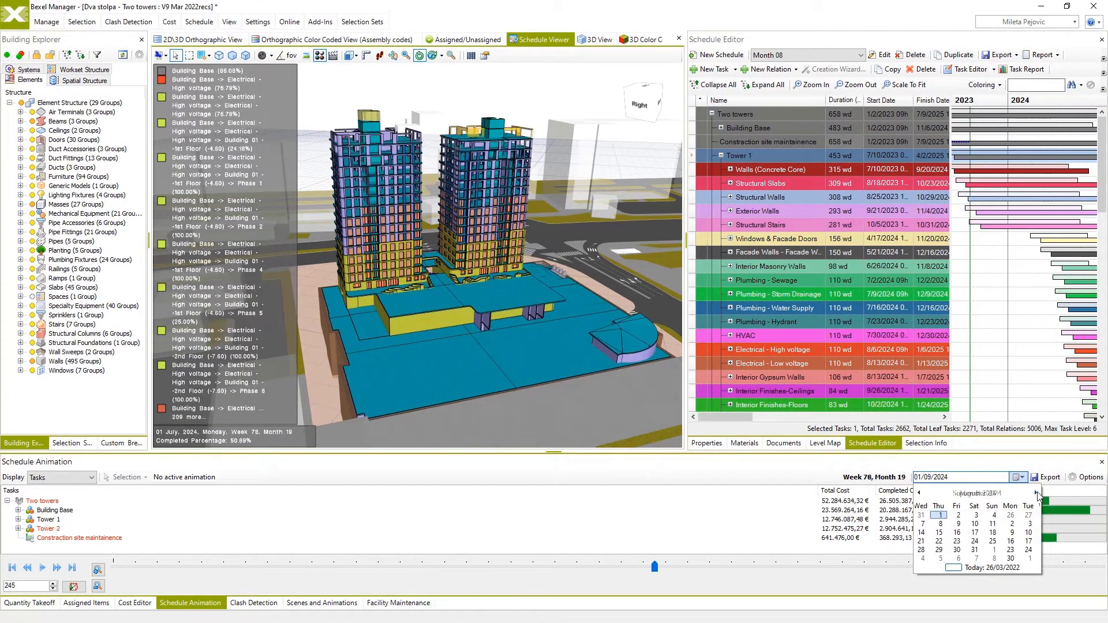
pyautogui.click(1036, 492)
pyautogui.click(1037, 492)
pyautogui.click(1036, 493)
pyautogui.click(1036, 494)
pyautogui.click(1037, 493)
pyautogui.click(1036, 494)
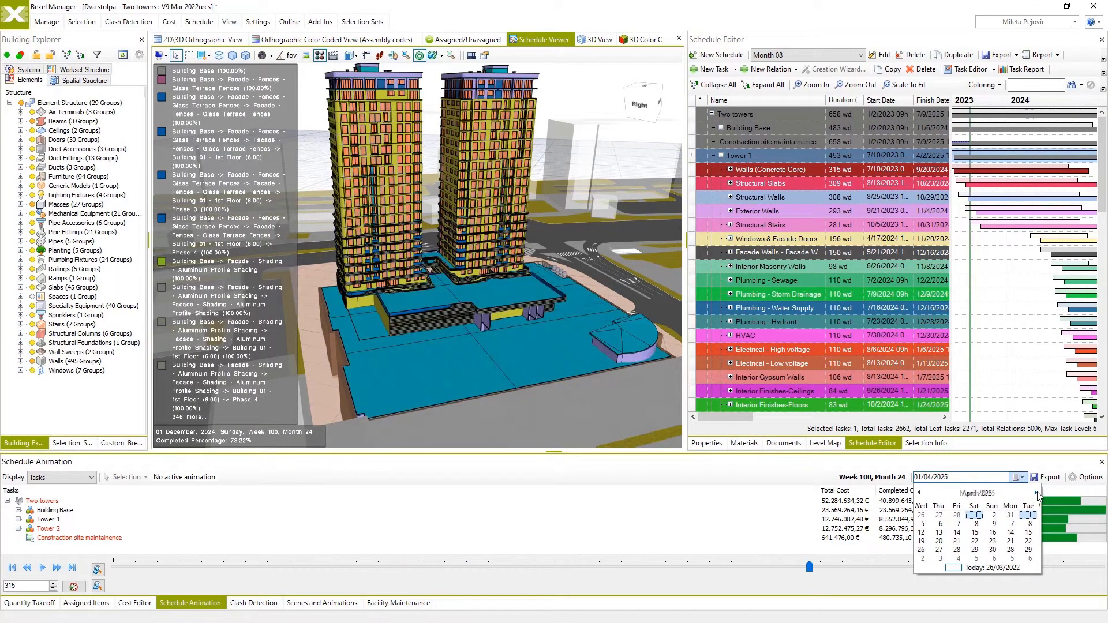
pyautogui.click(1036, 494)
pyautogui.click(1036, 493)
pyautogui.click(1037, 493)
pyautogui.click(1025, 460)
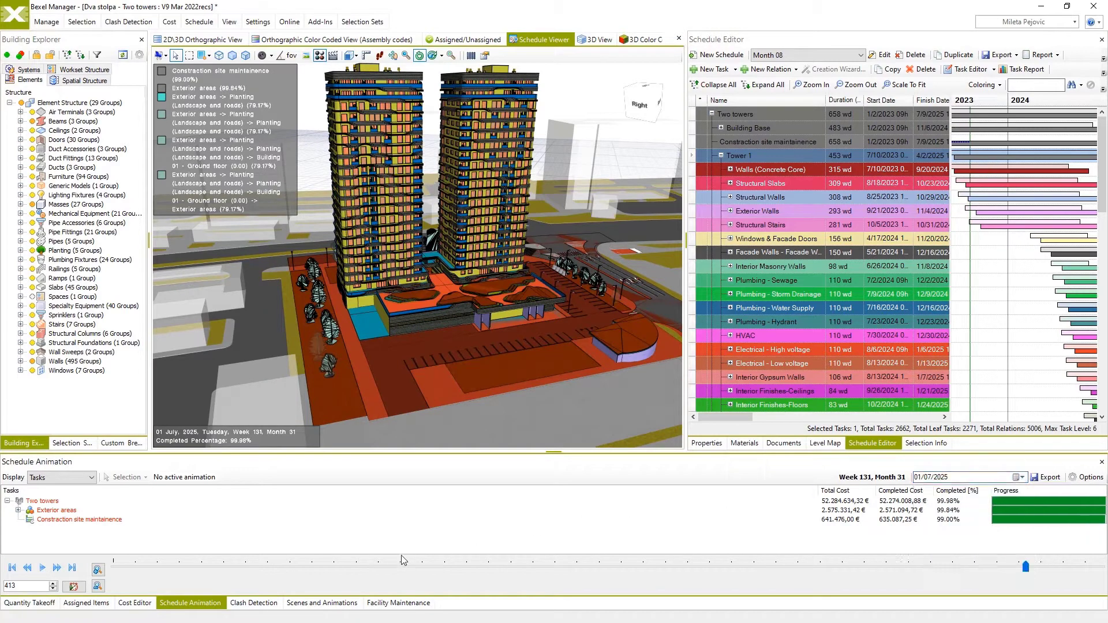
# Move the animation back to August 2023 on the timeline and set its date to 01/10/2023.
pyautogui.click(341, 567)
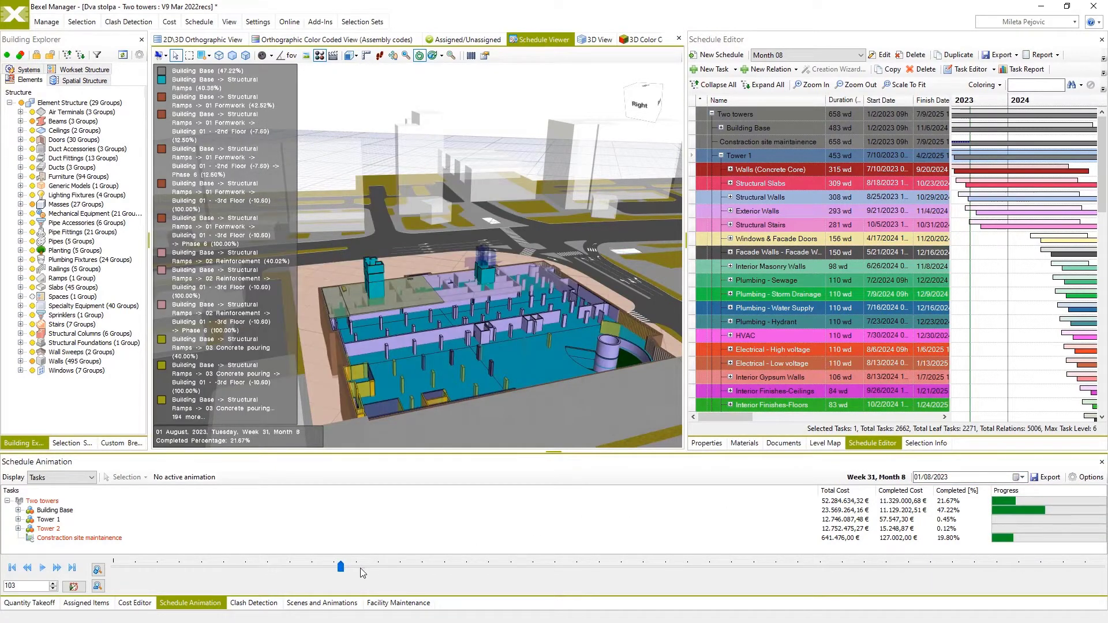
pyautogui.click(1021, 478)
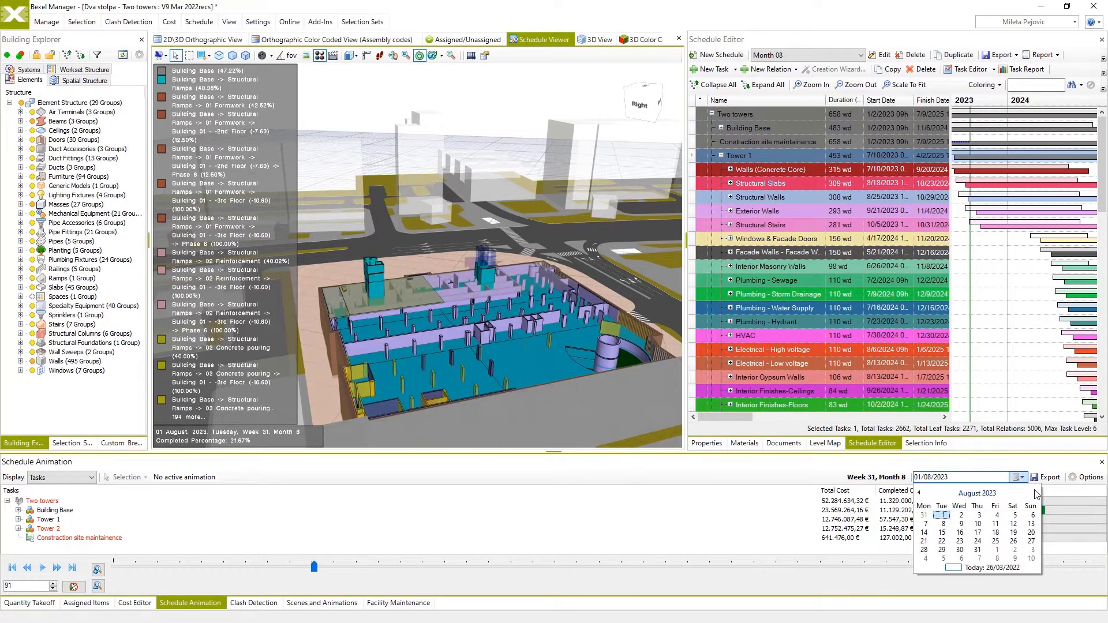
pyautogui.click(1035, 493)
pyautogui.click(1035, 493)
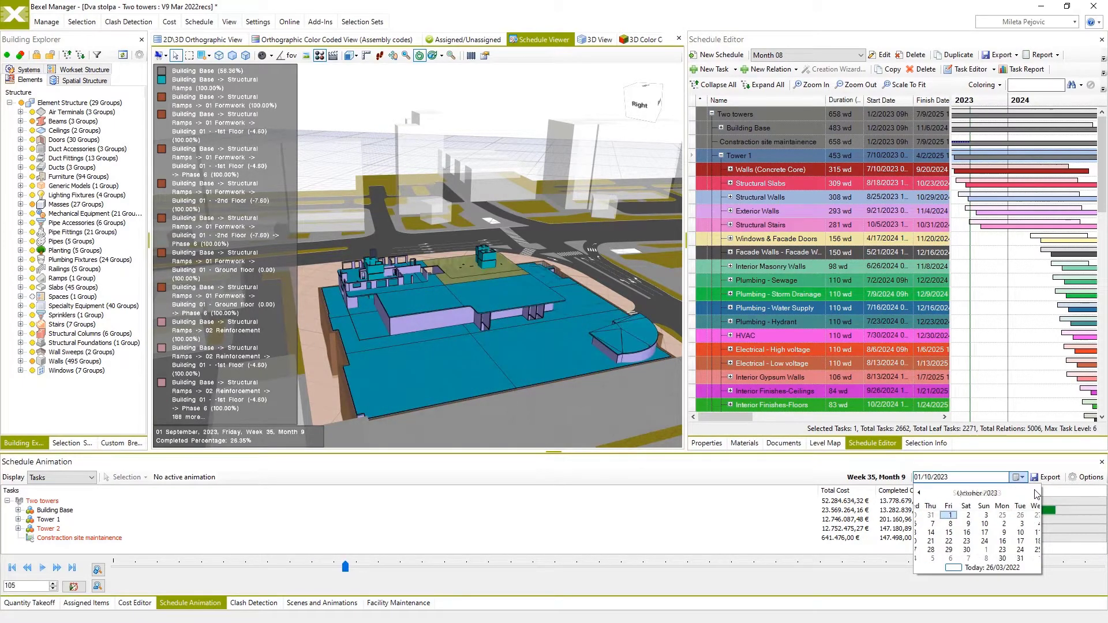
pyautogui.click(767, 478)
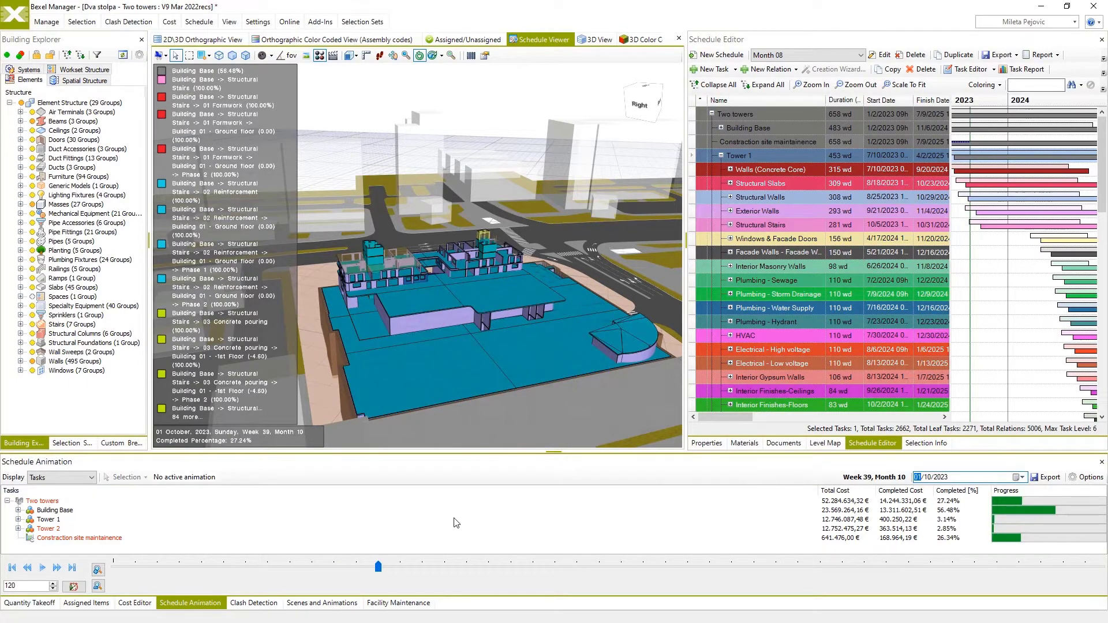
# Select the completed elements of the Two towers task at the current animation date.
pyautogui.moveTo(442, 288); pyautogui.dragTo(420, 325)
pyautogui.scroll(5, 425, 302)
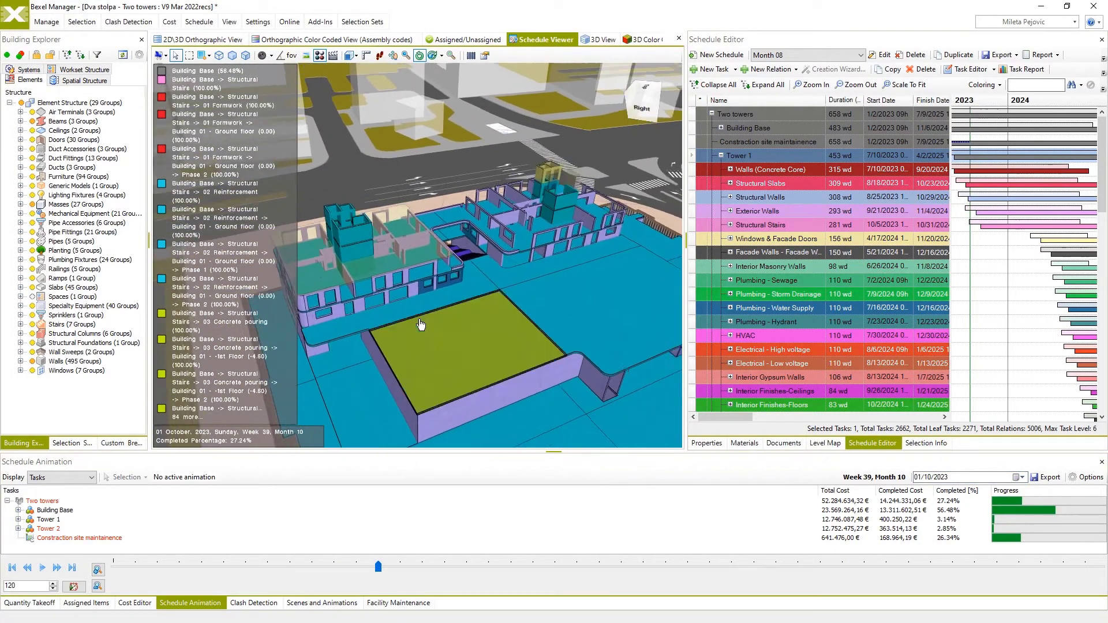
pyautogui.scroll(-2, 424, 282)
pyautogui.click(73, 497)
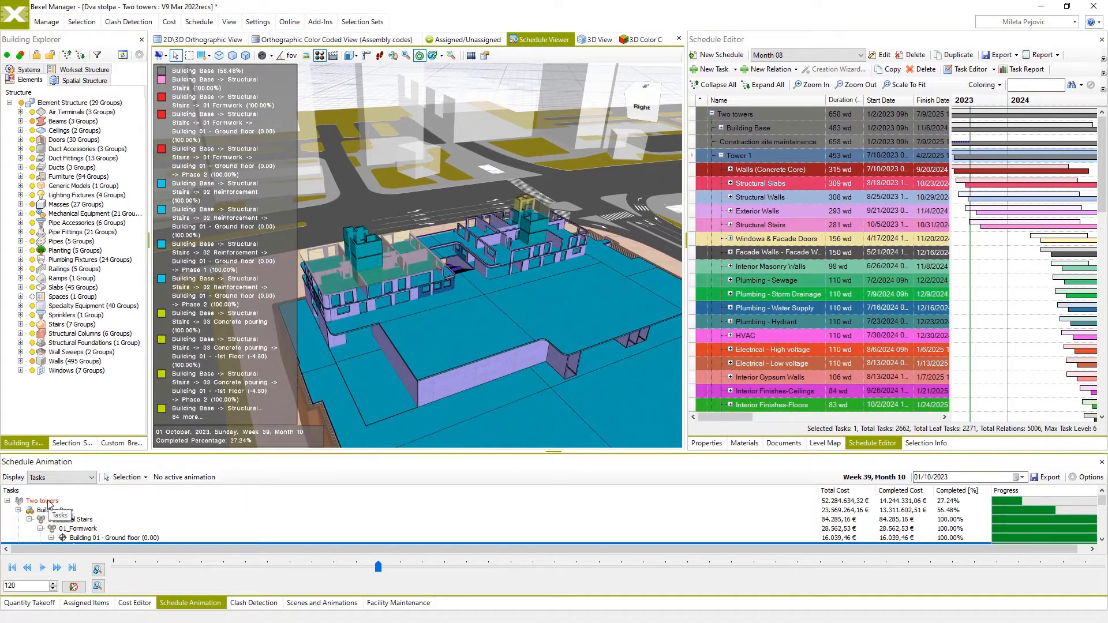
pyautogui.rightClick(51, 502)
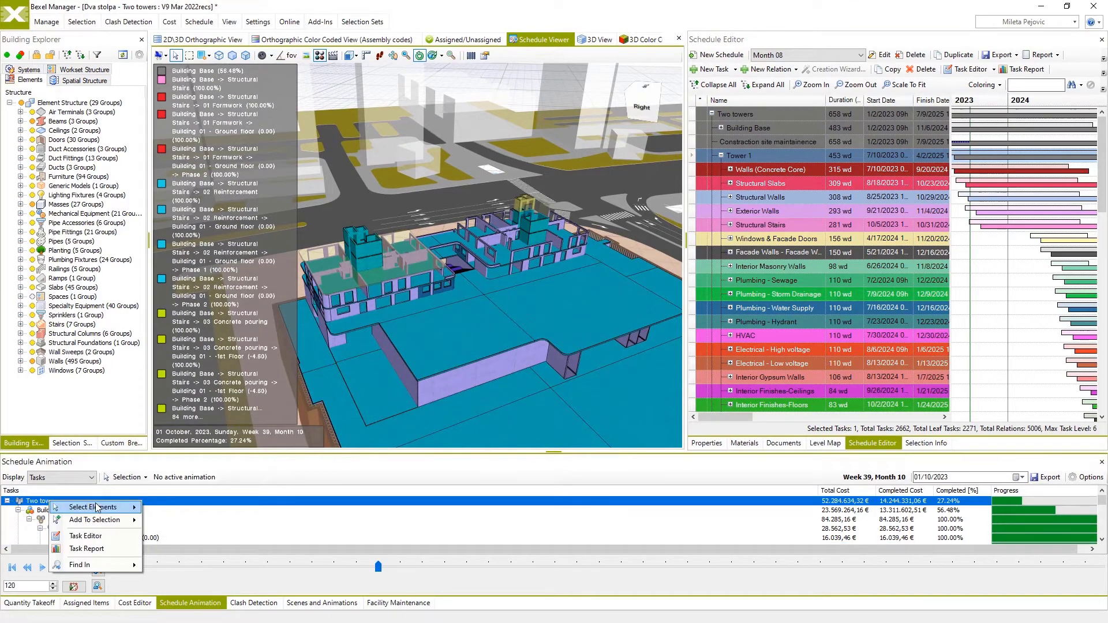
pyautogui.moveTo(98, 507)
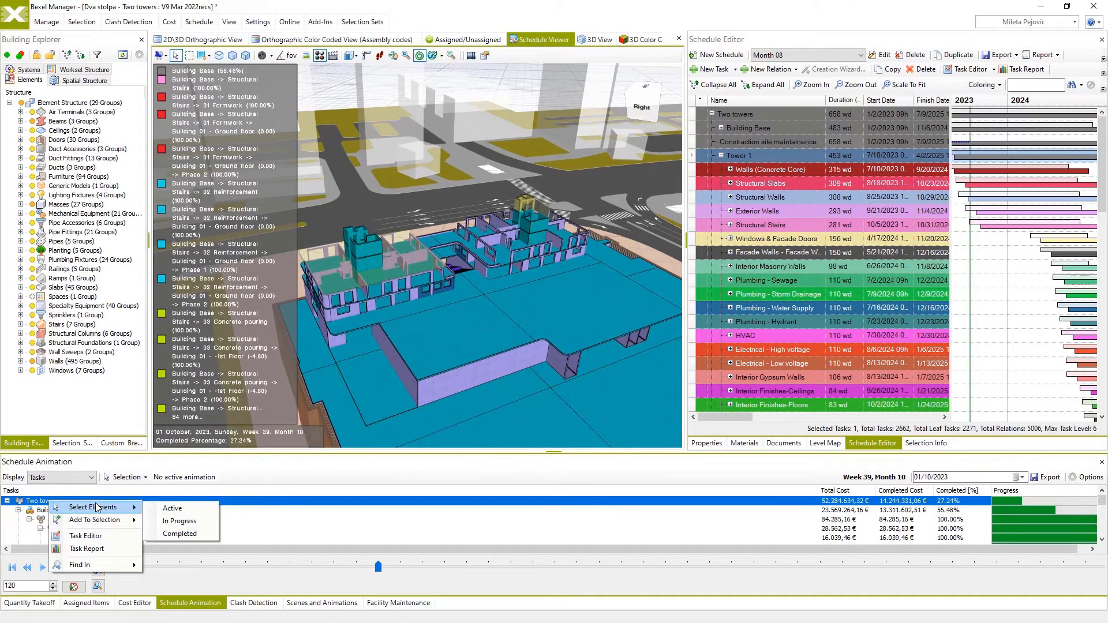
pyautogui.click(177, 533)
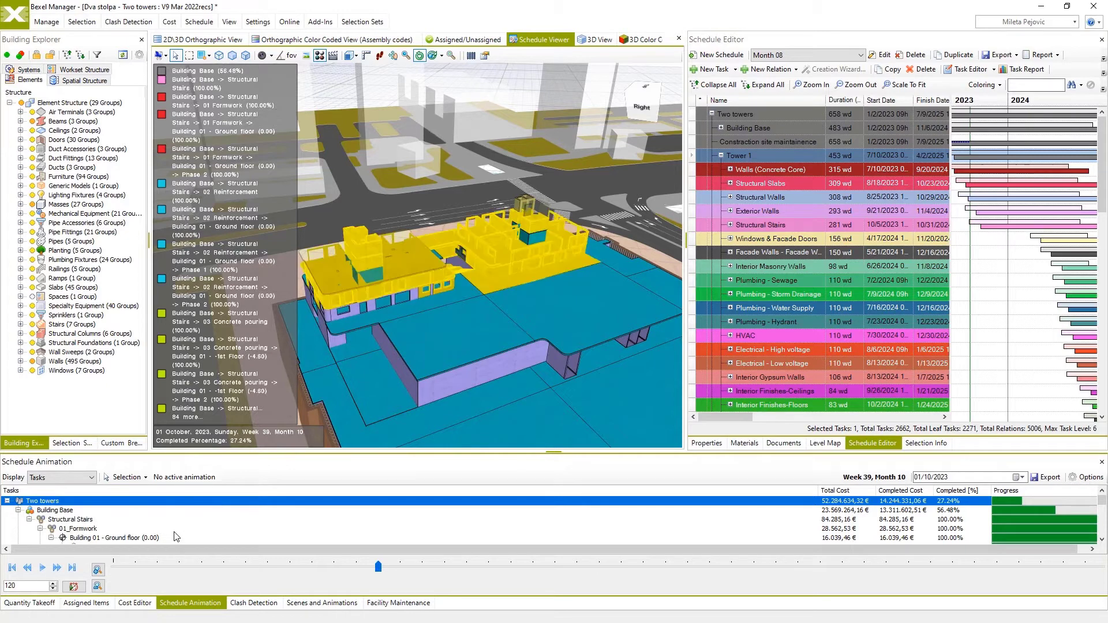
# Add the in-progress elements of the Two towers task to the selection.
pyautogui.rightClick(56, 503)
pyautogui.moveTo(89, 522)
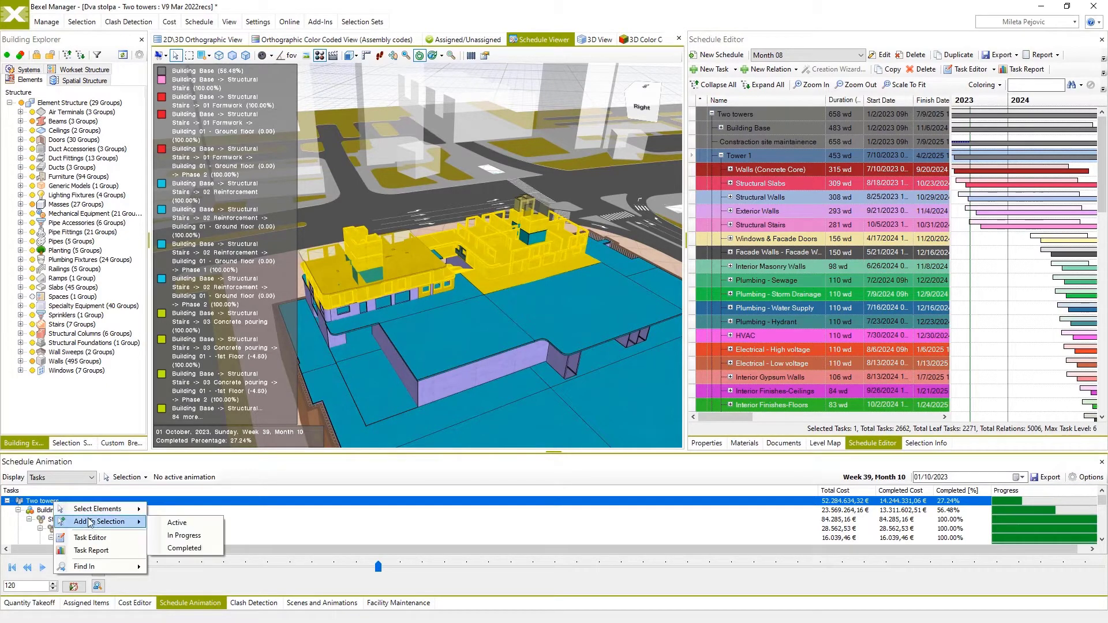
pyautogui.click(180, 535)
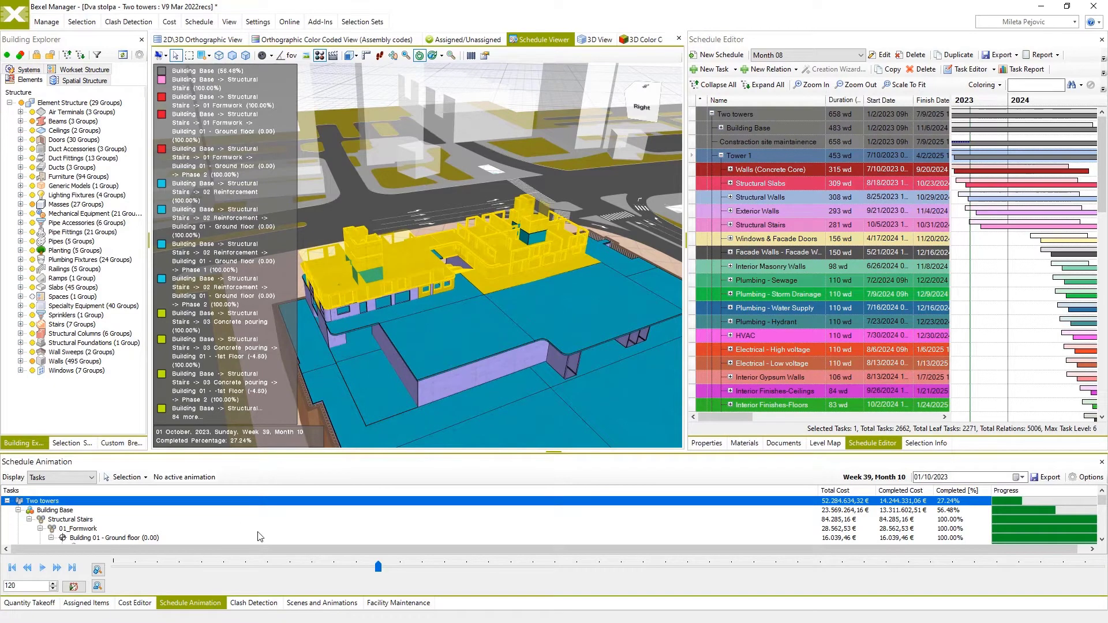
# Create a selection set named Month 09 from the selected elements in the 01-Look-Ahead Plans folder.
pyautogui.click(71, 443)
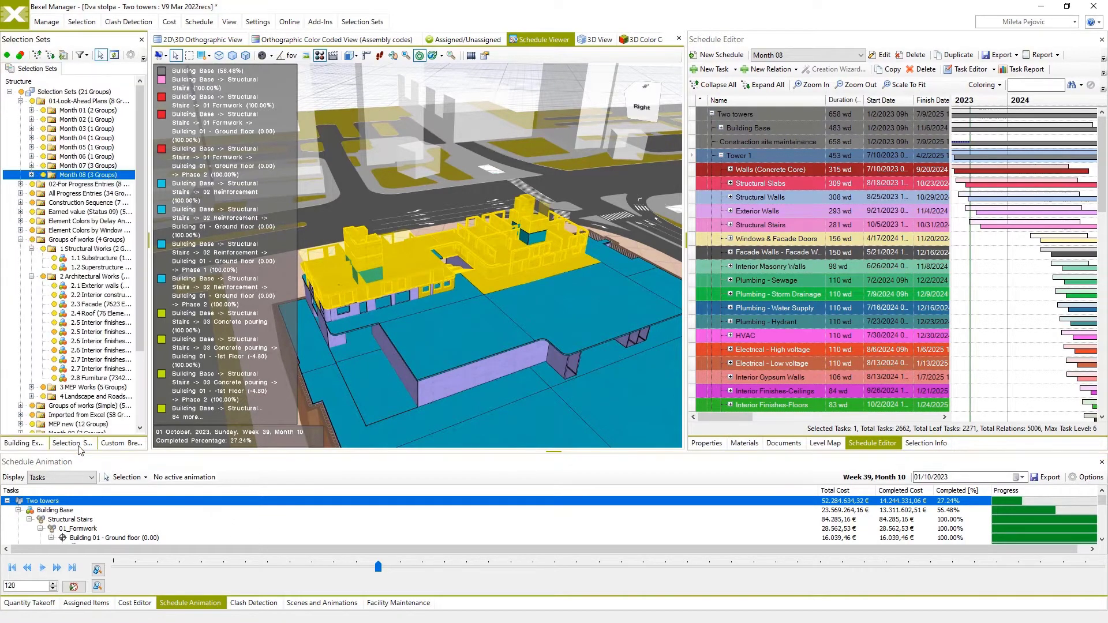
pyautogui.click(63, 56)
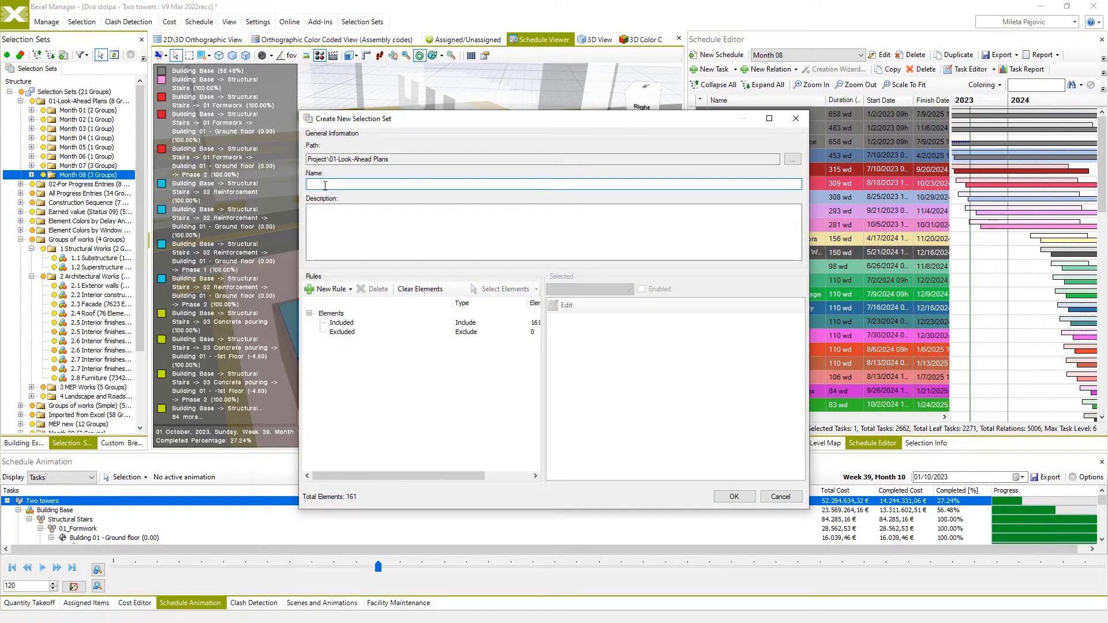
pyautogui.write('Month 09')
pyautogui.click(723, 492)
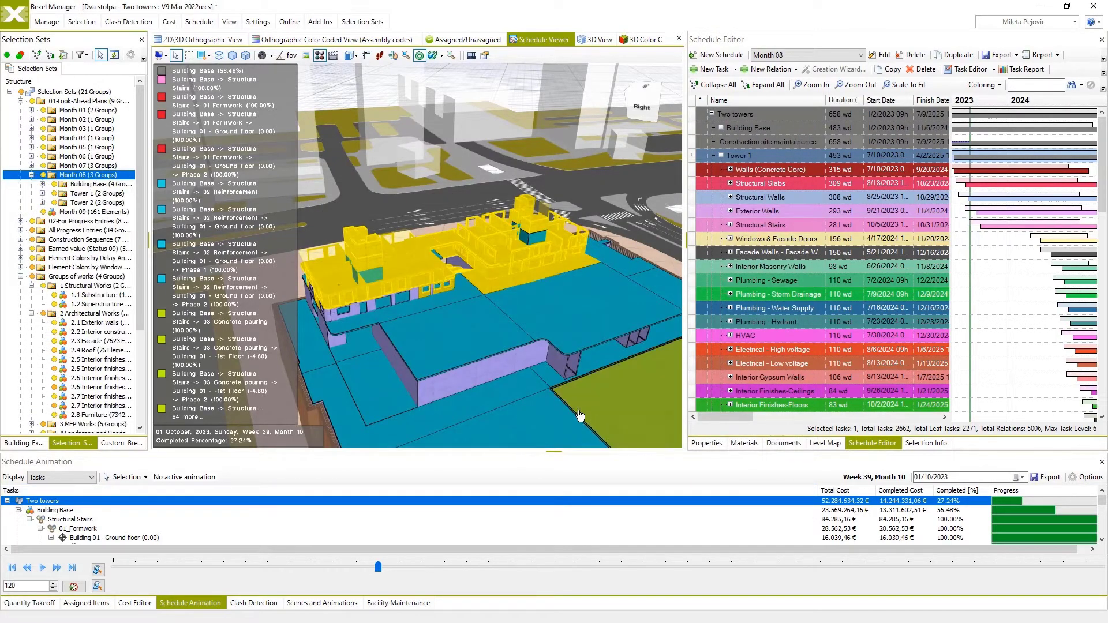
# Set monthsCount to 2 in the API Console's 04b Interval Activity Selection Sets Script, execute the script and close the console.
pyautogui.click(51, 24)
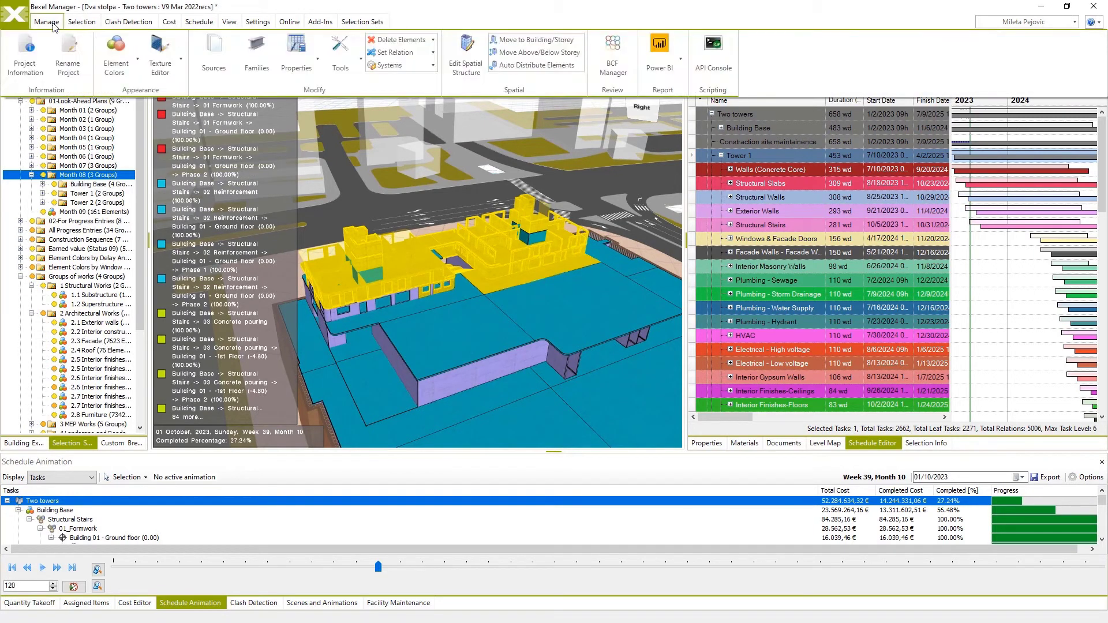
pyautogui.click(715, 52)
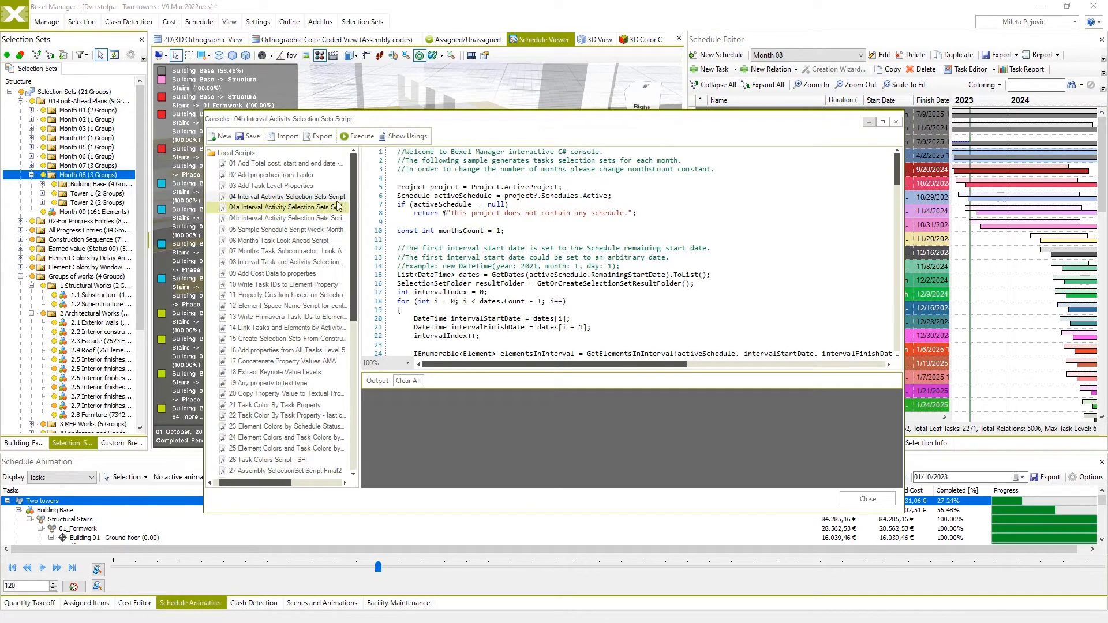
pyautogui.scroll(-5, 453, 228)
pyautogui.scroll(5, 456, 228)
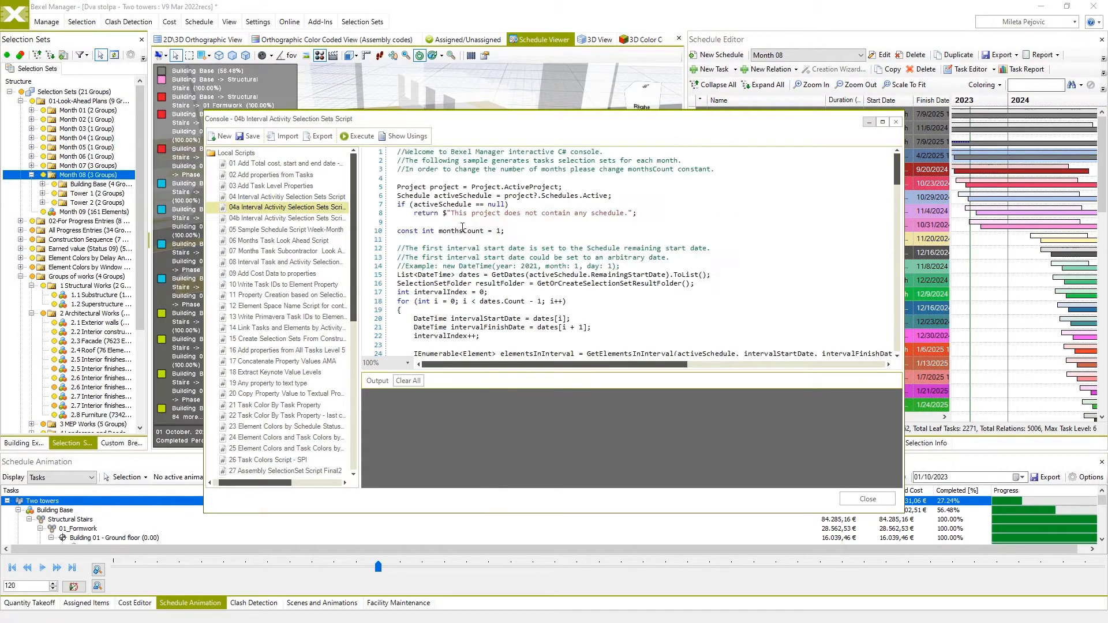
pyautogui.doubleClick(499, 230)
pyautogui.write('2')
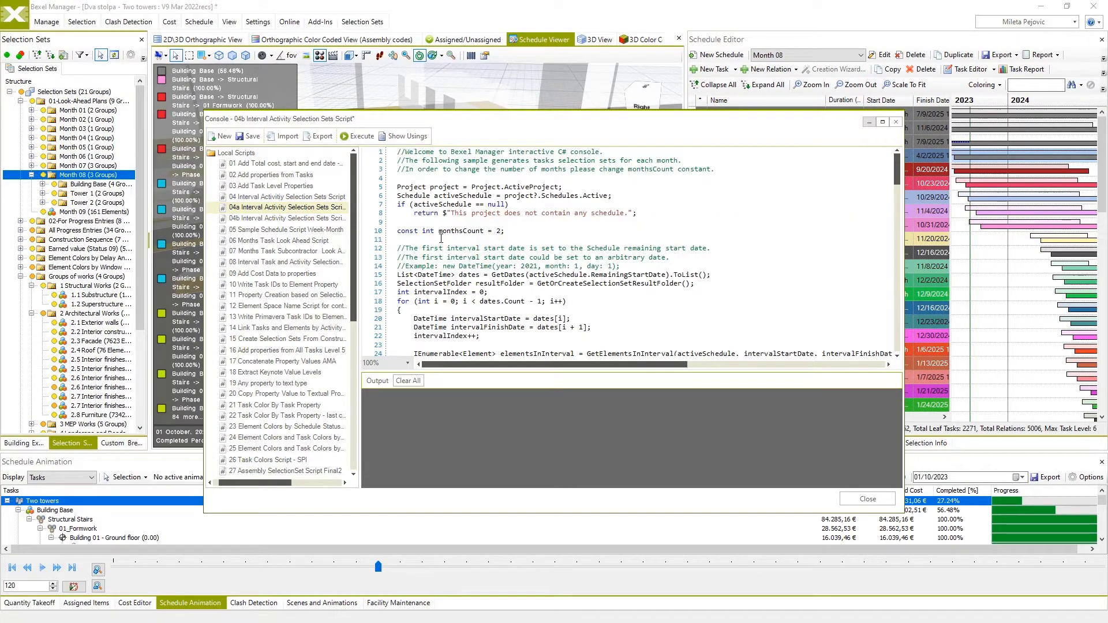
pyautogui.click(365, 138)
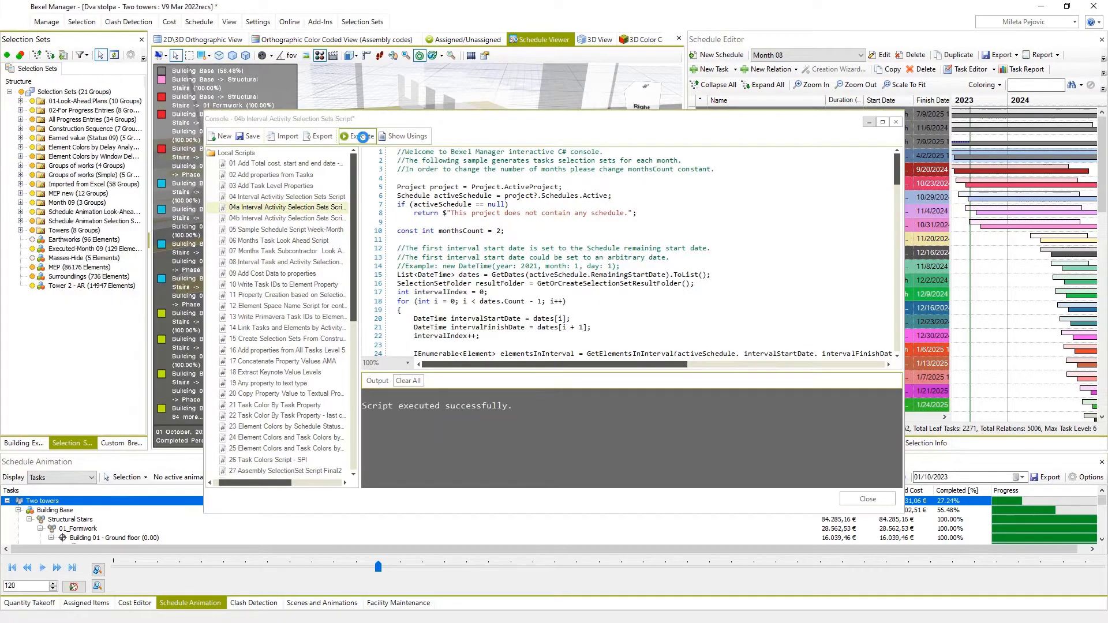
pyautogui.click(867, 498)
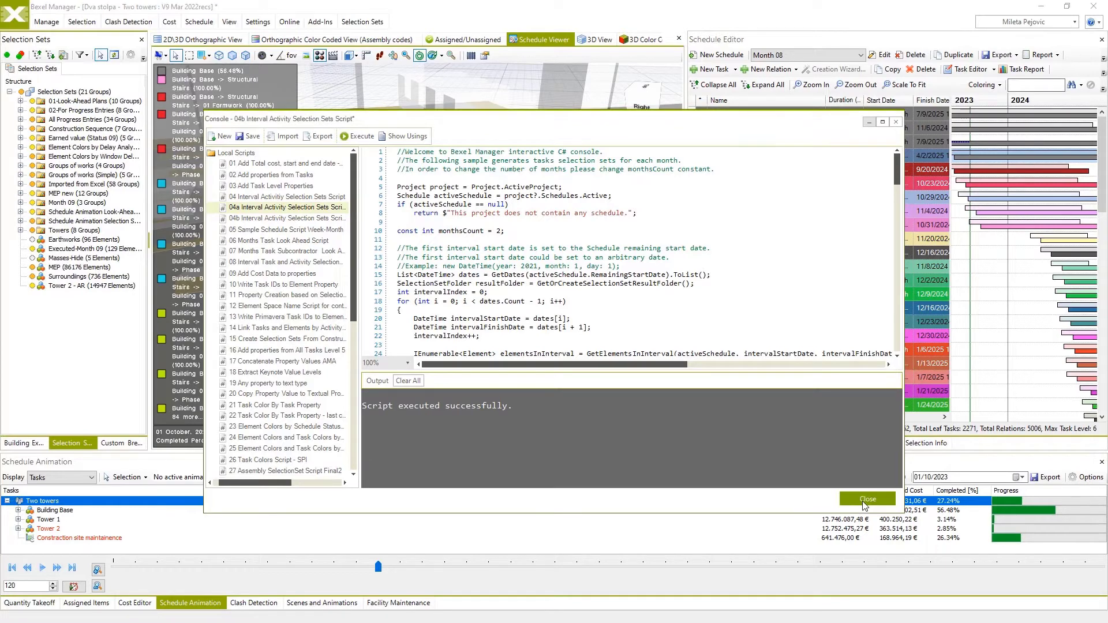
pyautogui.click(597, 359)
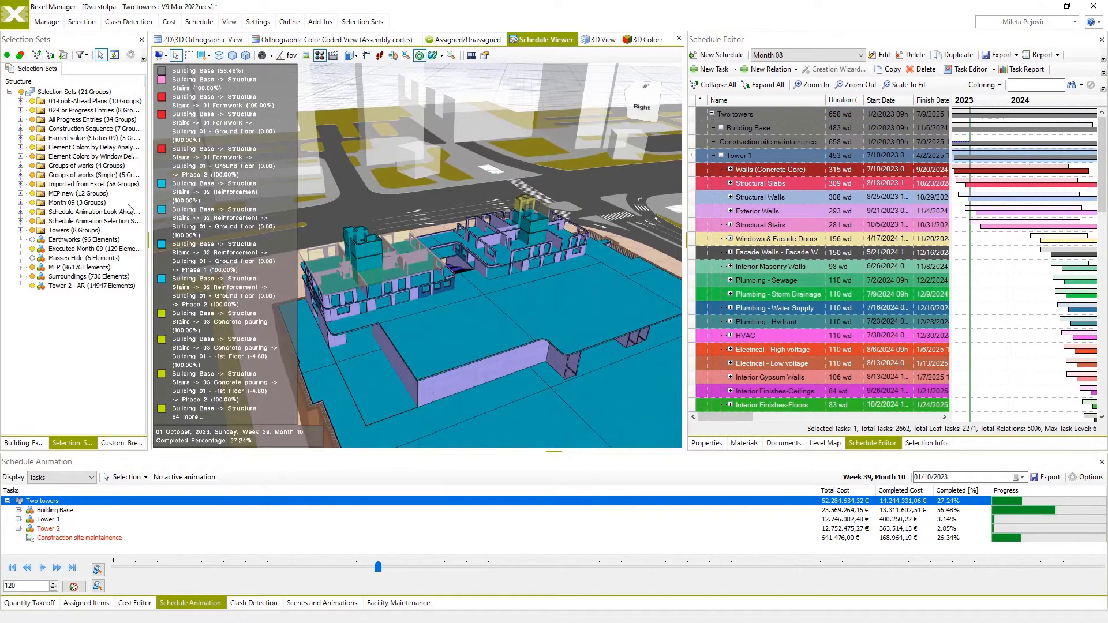
# Highlight the elements of the script-generated look-ahead folder, and of its Month 001 and Month 002 groups in turn.
pyautogui.click(20, 101)
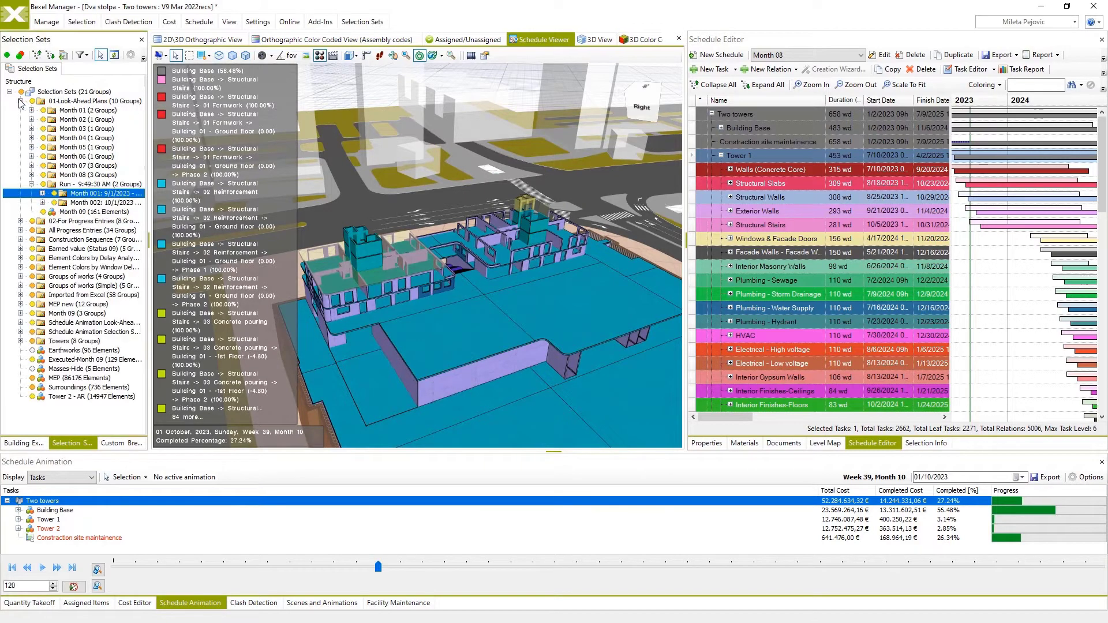
pyautogui.click(74, 185)
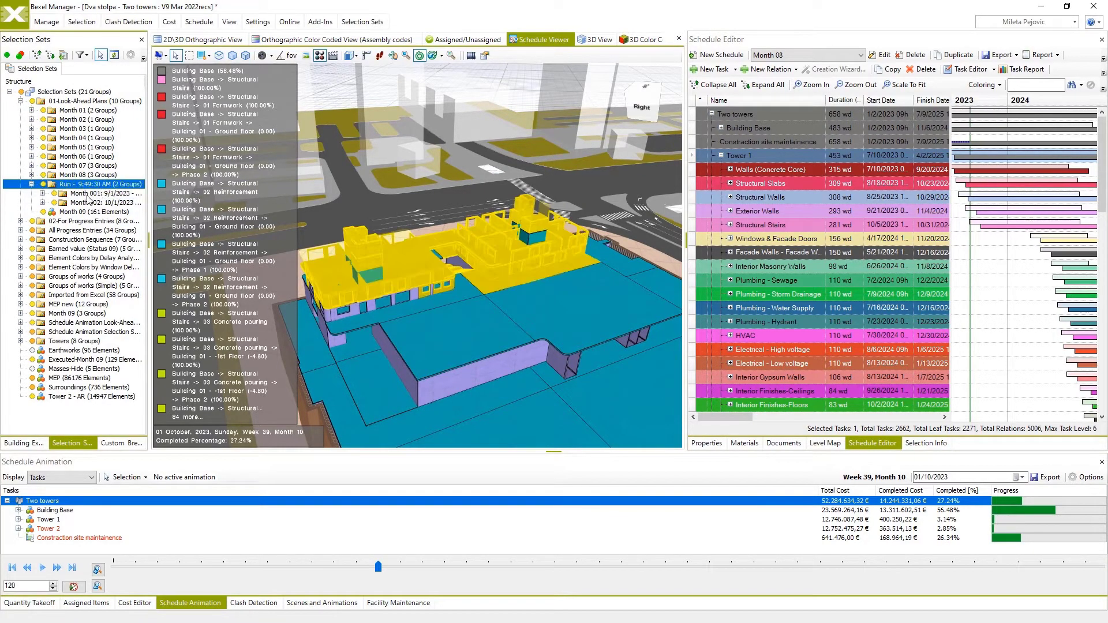
pyautogui.click(87, 195)
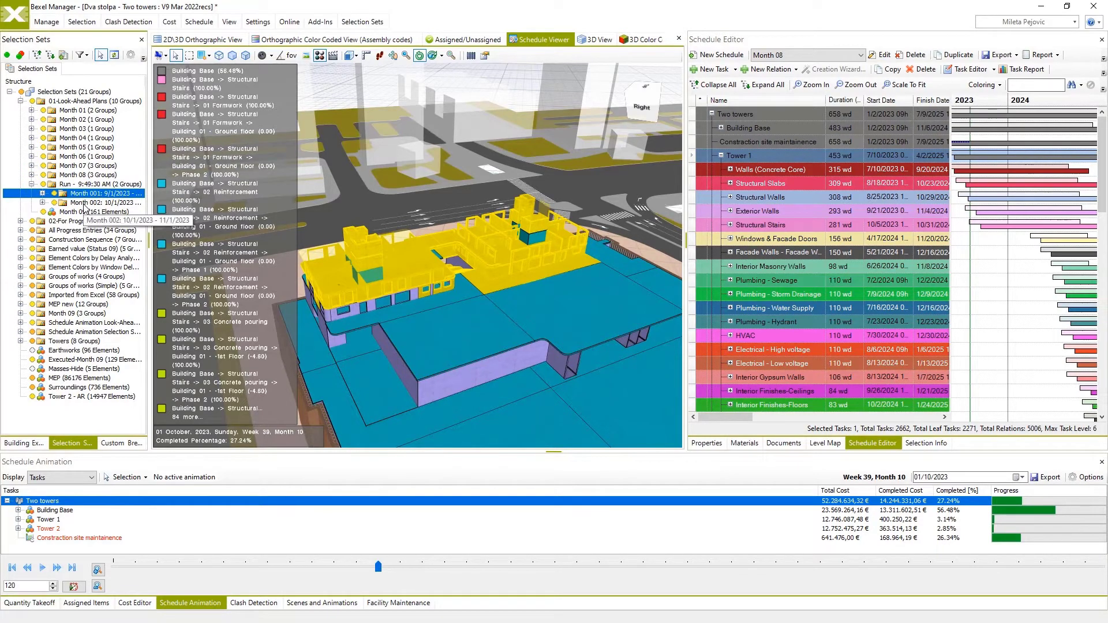
pyautogui.click(87, 203)
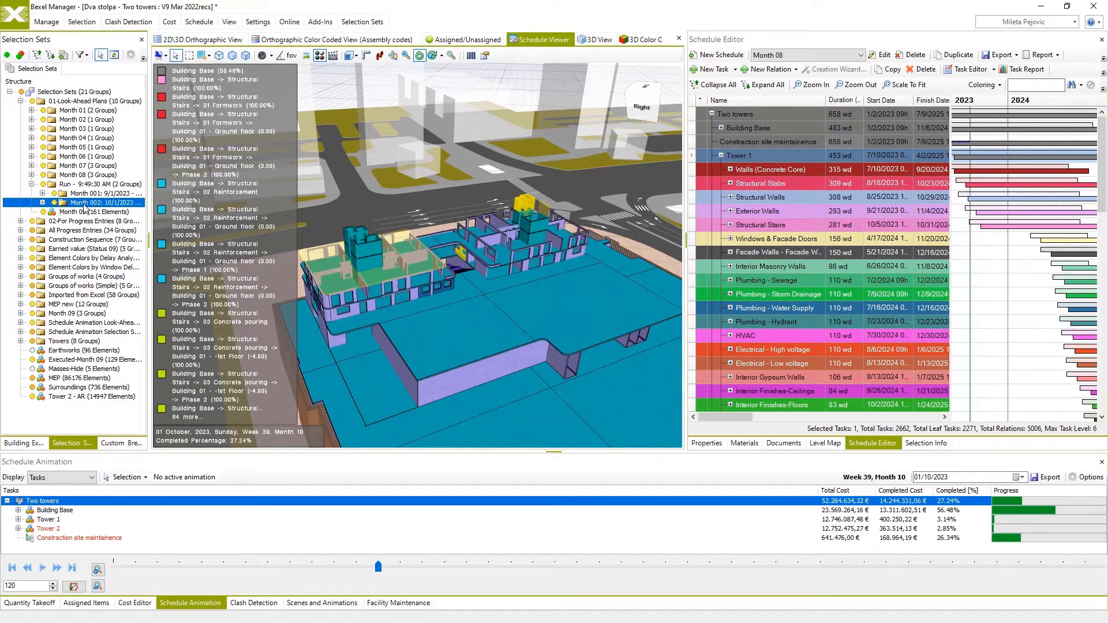
# Switch to the 3D View and select the elements of the Month 09 selection set.
pyautogui.rightClick(308, 194)
pyautogui.click(496, 218)
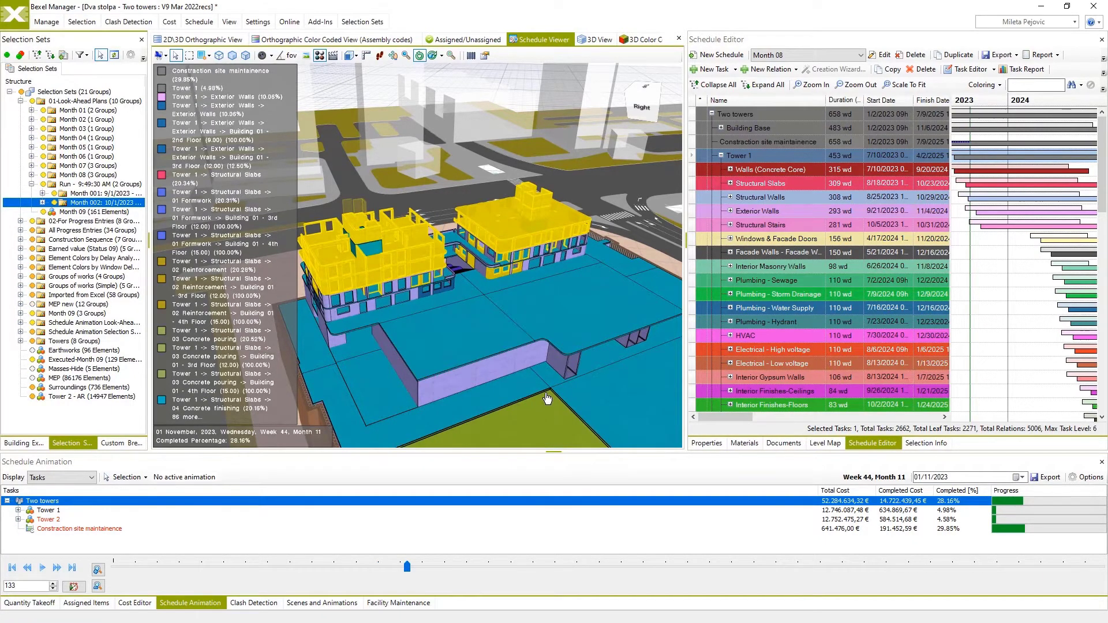
pyautogui.click(607, 40)
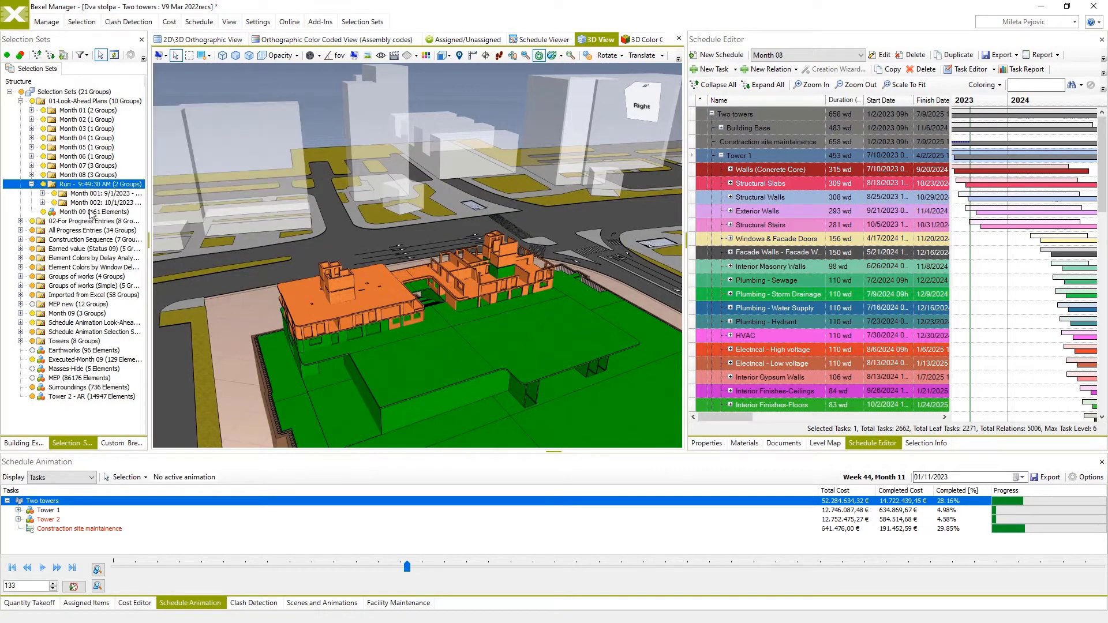
pyautogui.click(83, 212)
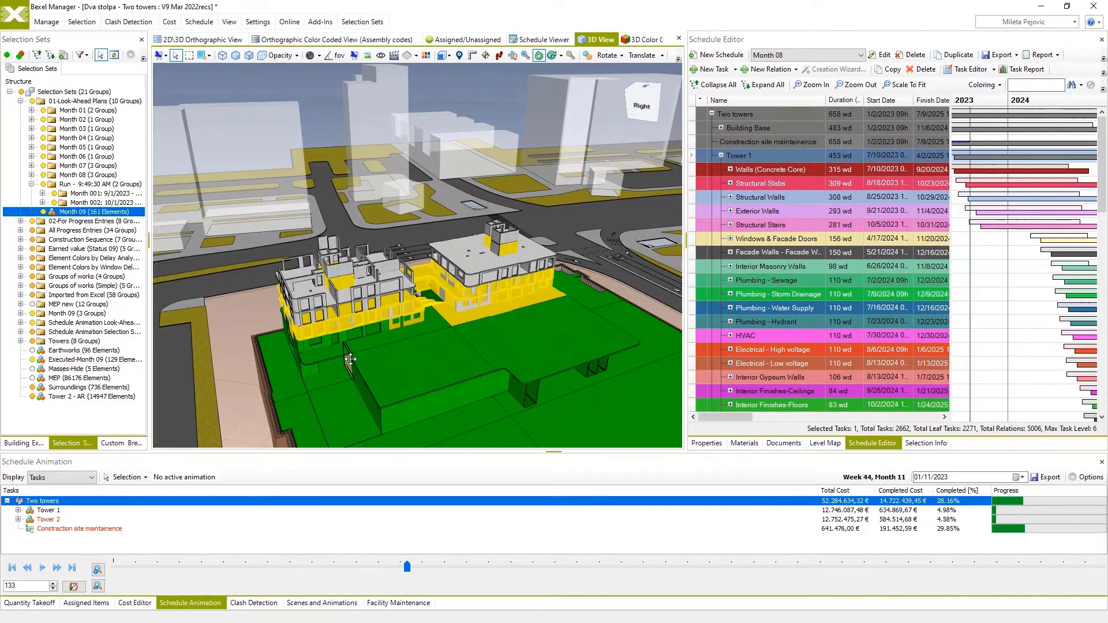
# Hide the elements of the script-generated look-ahead folder and show the Month 09 elements in the 3D View.
pyautogui.moveTo(347, 359); pyautogui.dragTo(355, 350, button='middle')
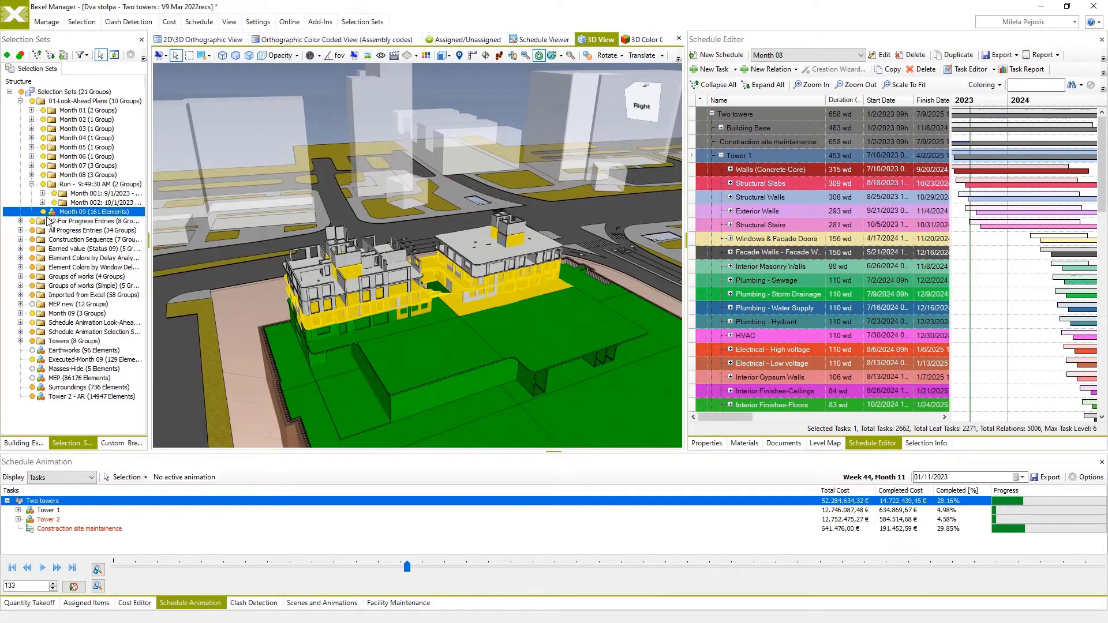
pyautogui.click(43, 184)
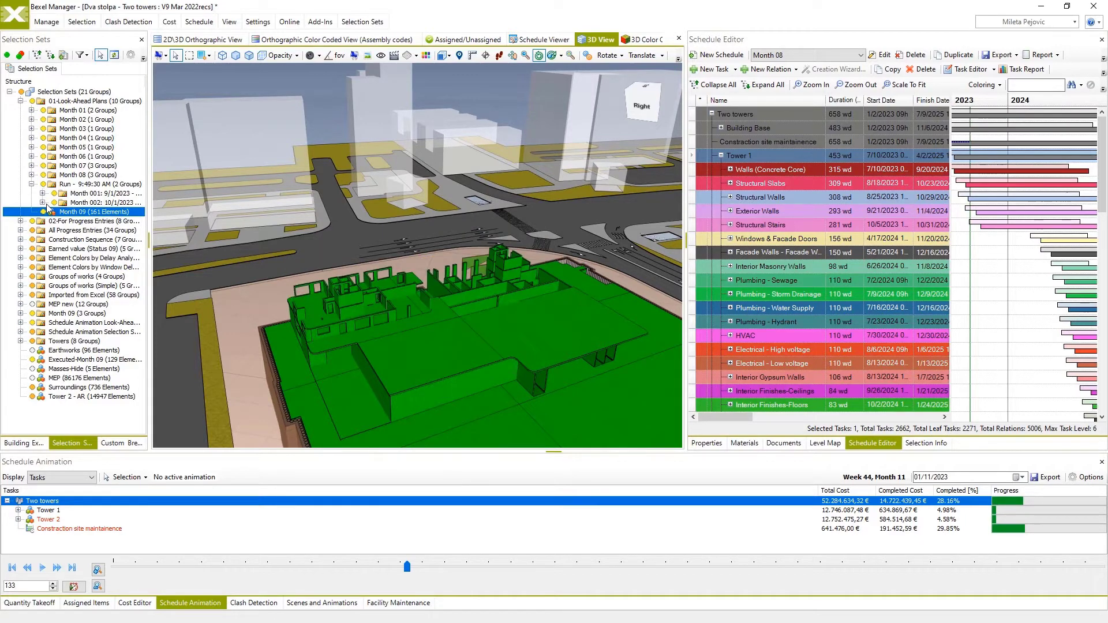
pyautogui.click(43, 211)
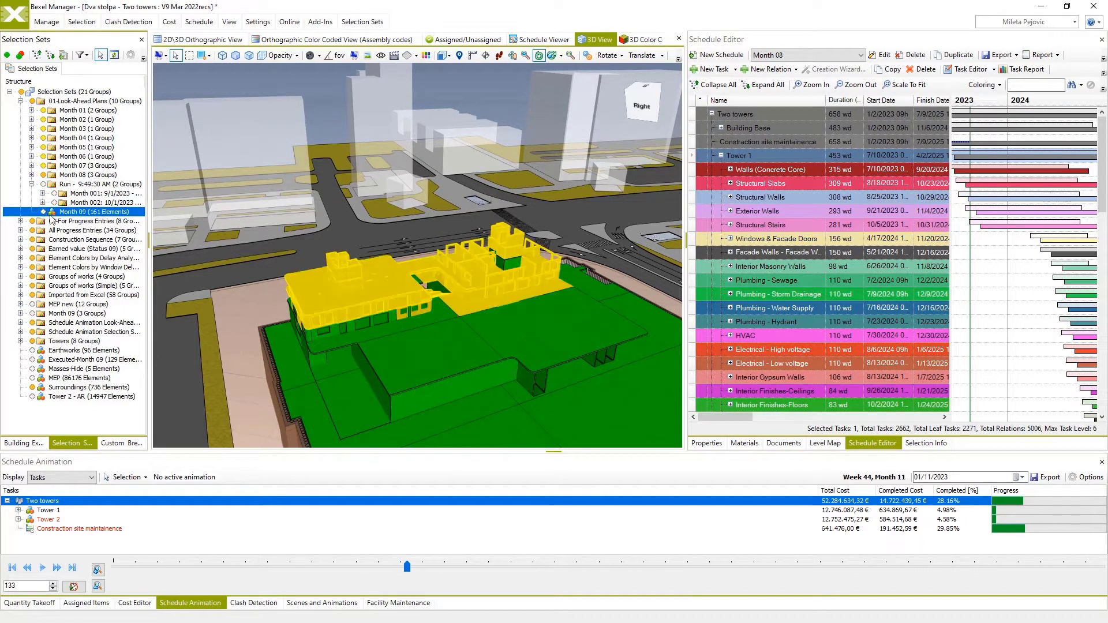
pyautogui.moveTo(407, 343)
pyautogui.mouseDown()
pyautogui.moveTo(421, 341)
pyautogui.moveTo(411, 355)
pyautogui.mouseUp()
pyautogui.scroll(3, 440, 329)
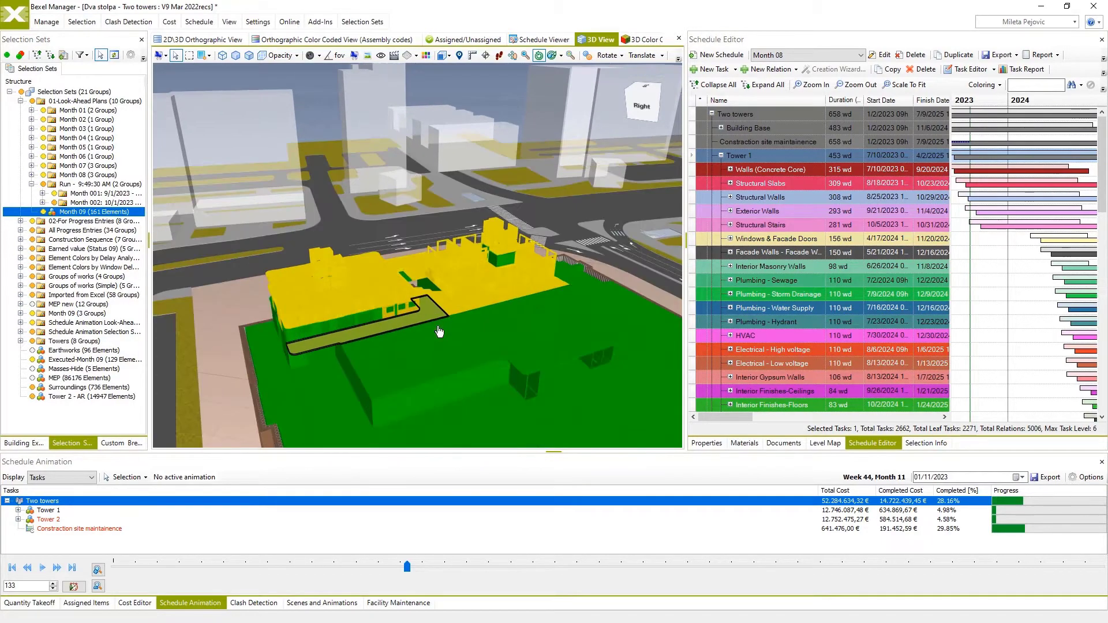
pyautogui.moveTo(445, 338); pyautogui.dragTo(418, 280)
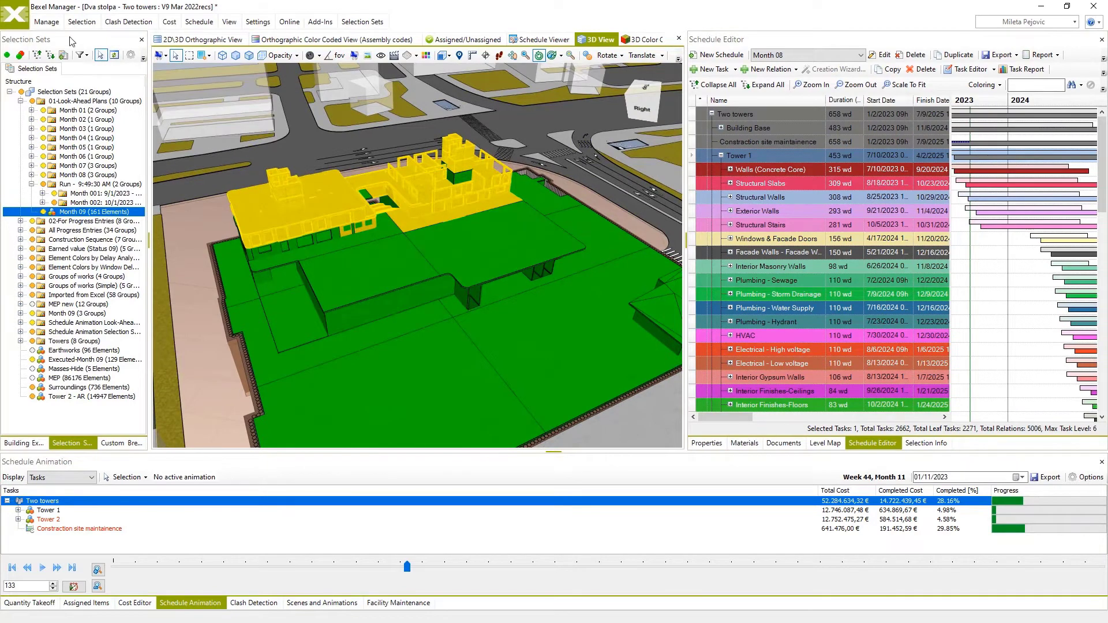
# Add an issue titled Month 09 in the BCF Manager with the selected elements as its components.
pyautogui.click(47, 23)
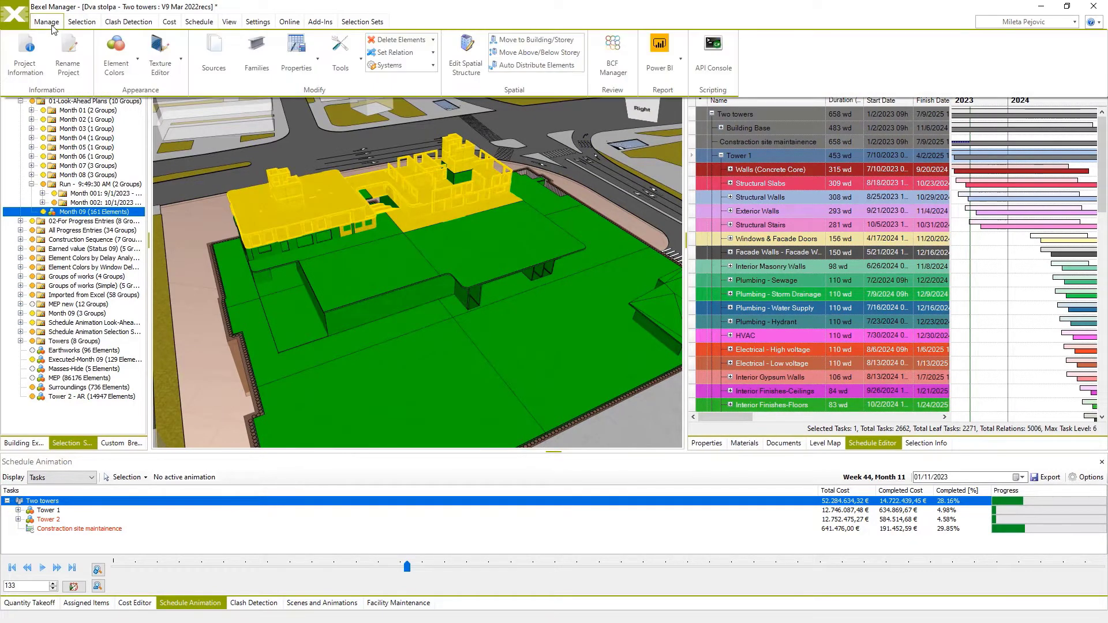
pyautogui.click(617, 55)
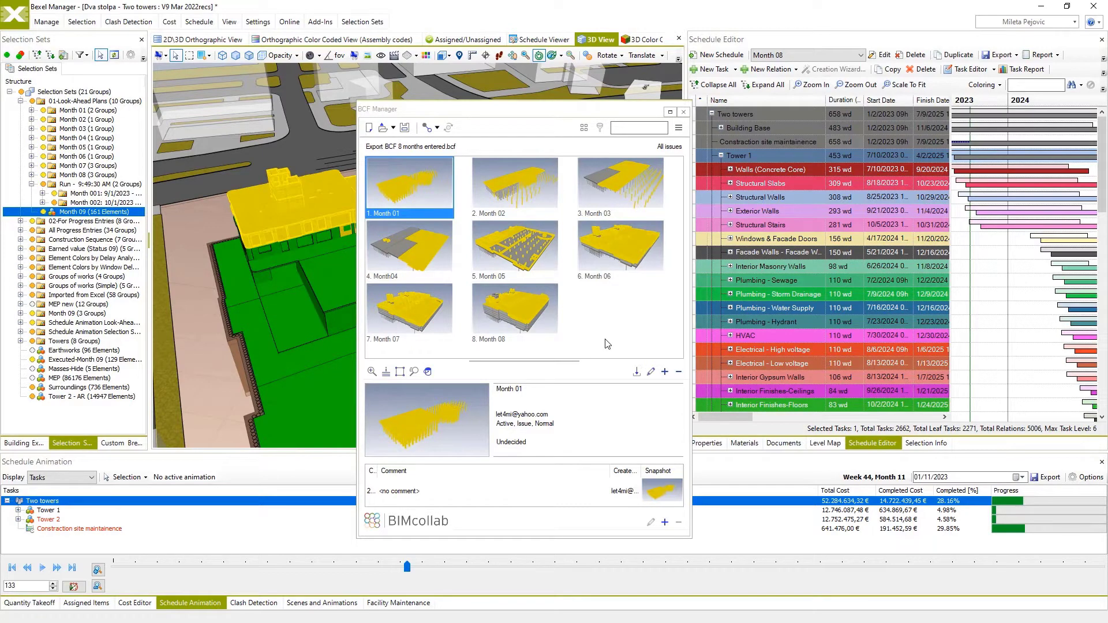
pyautogui.click(665, 372)
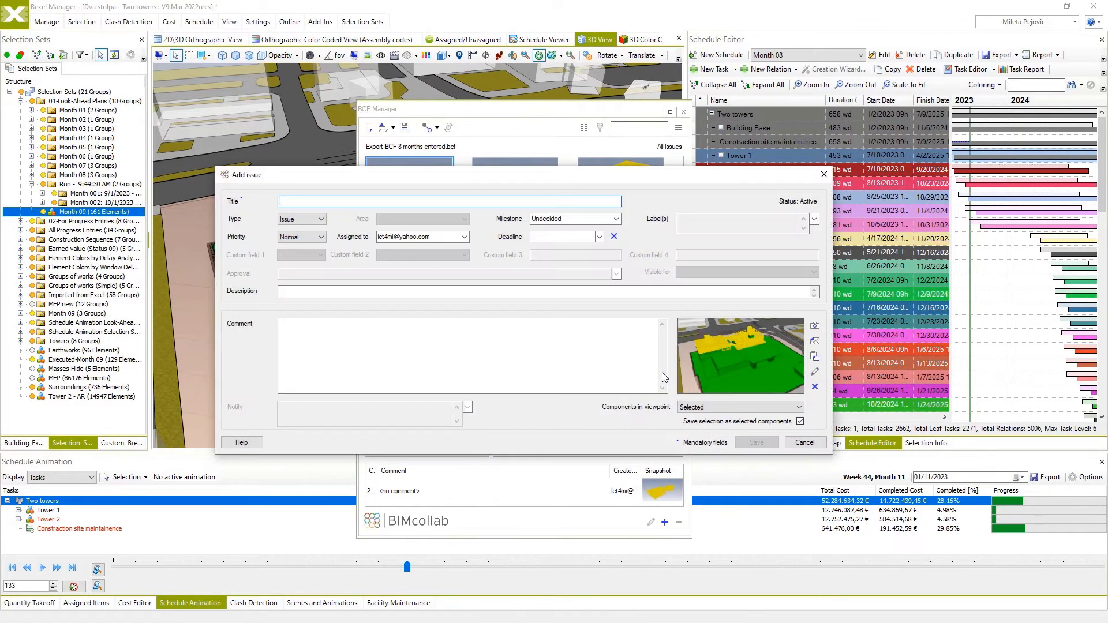
pyautogui.write('Month 09')
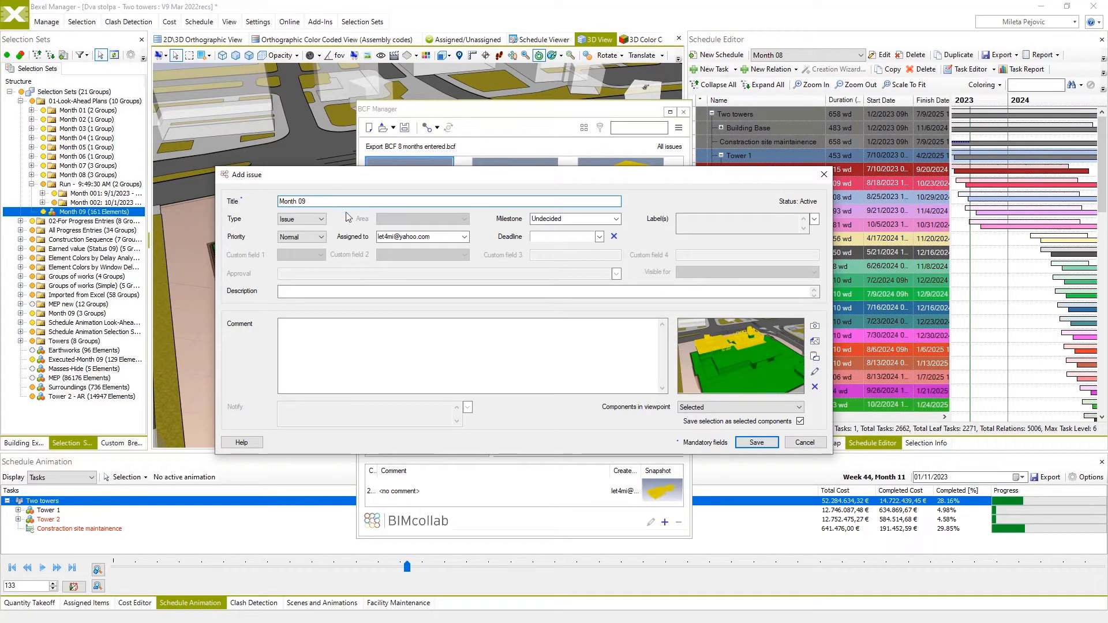
pyautogui.click(754, 443)
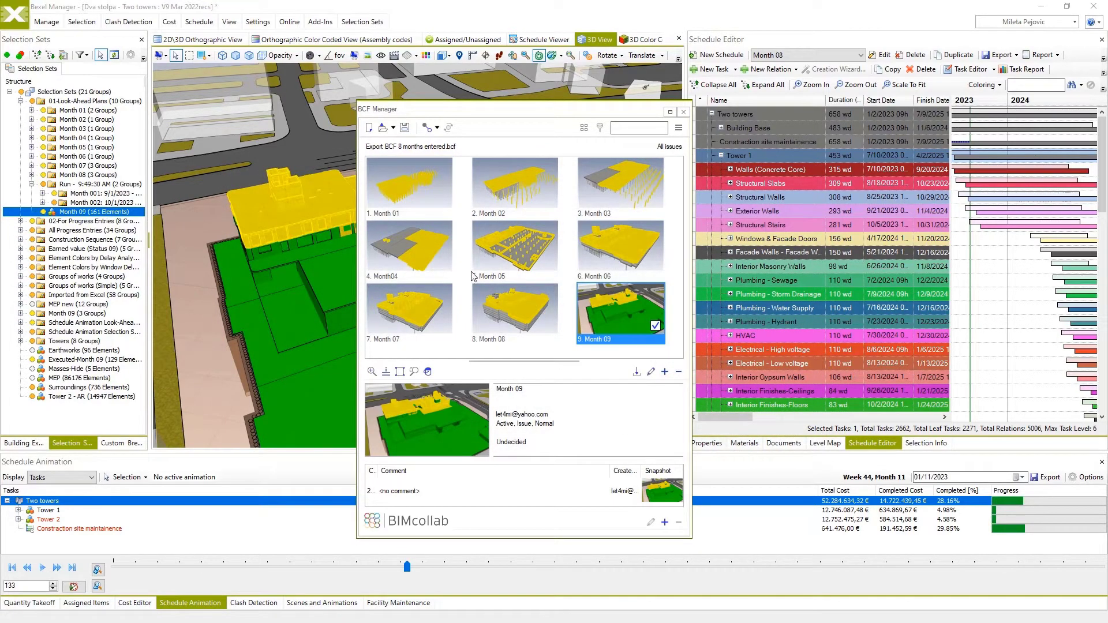
# Save the issues as the BCF 2.1 file Look-ahead for Month 09.bcf in the Look-ahead folder and close the BCF Manager.
pyautogui.click(404, 128)
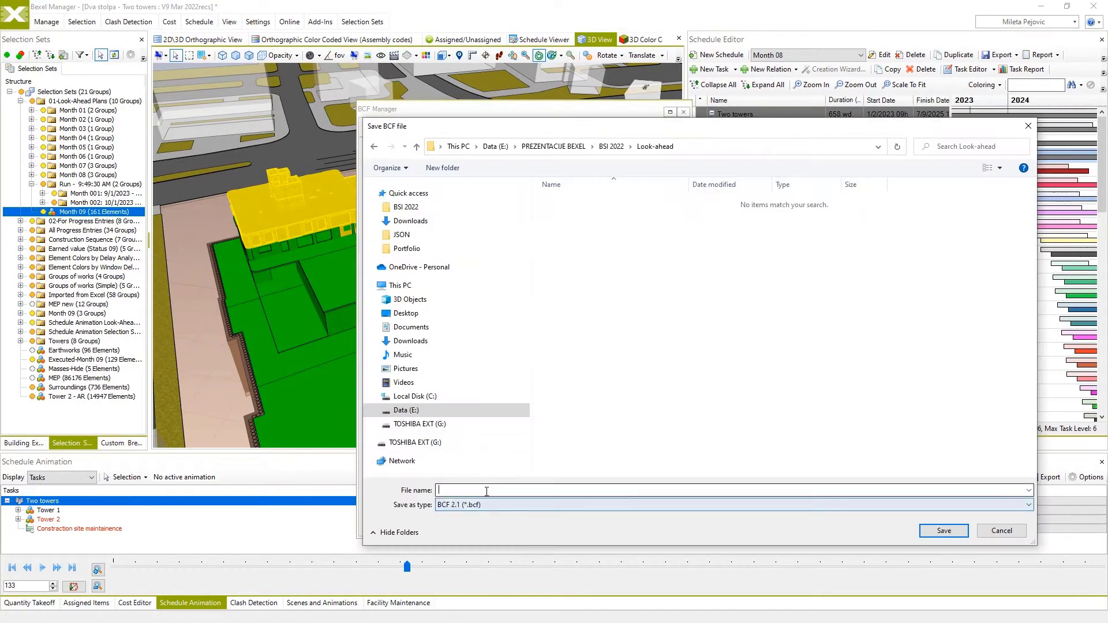
pyautogui.click(487, 490)
pyautogui.write('Look-ahead for Month 09.bcf')
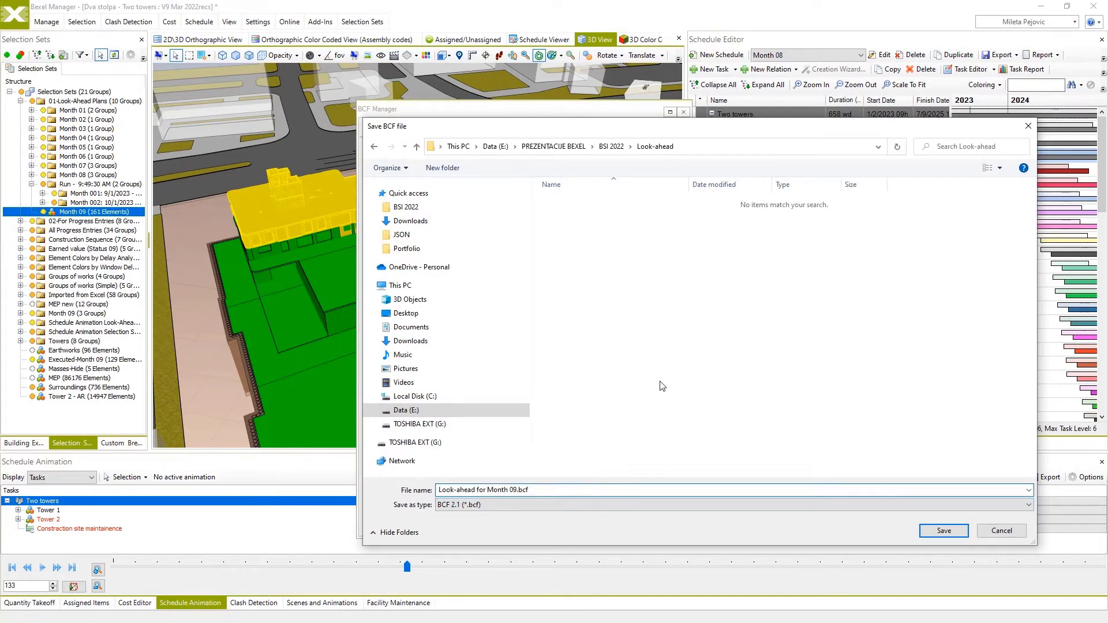
pyautogui.click(937, 534)
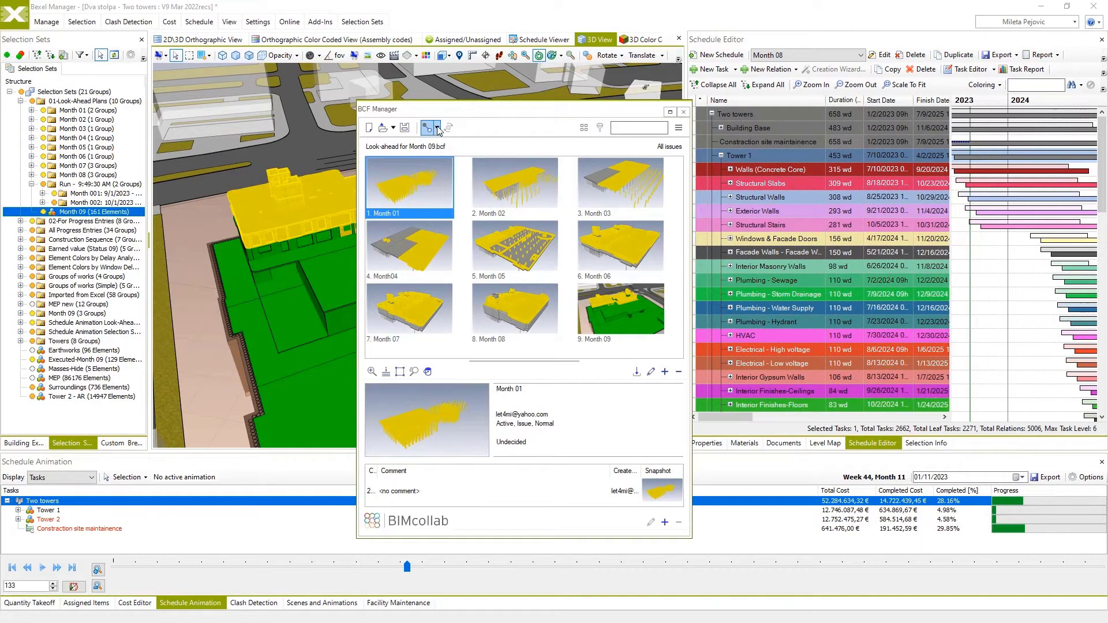
pyautogui.click(684, 114)
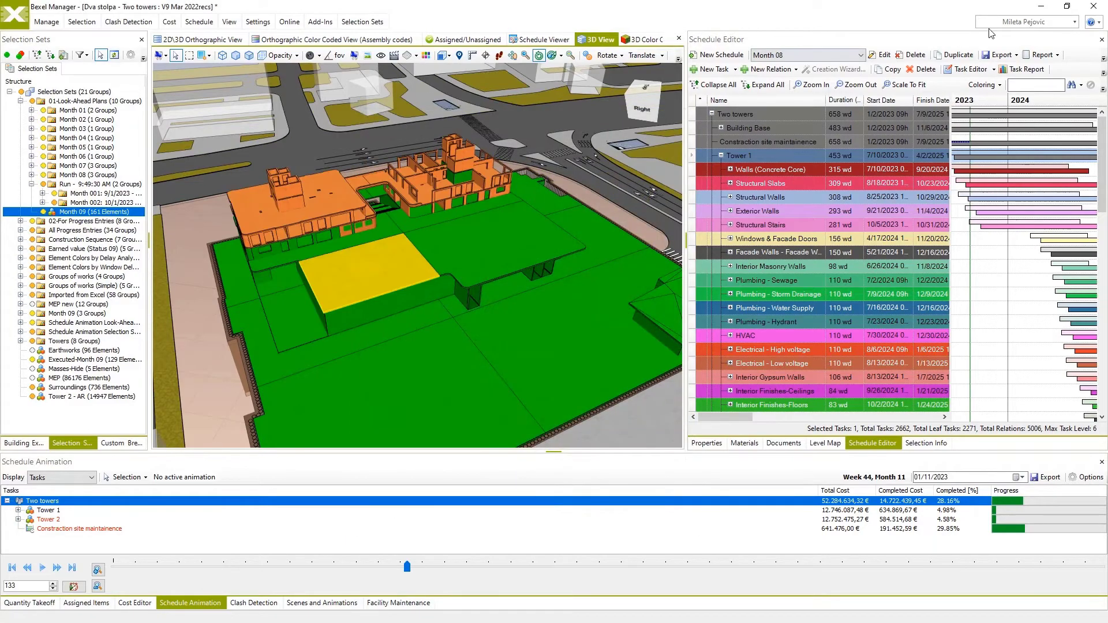
pyautogui.click(1041, 7)
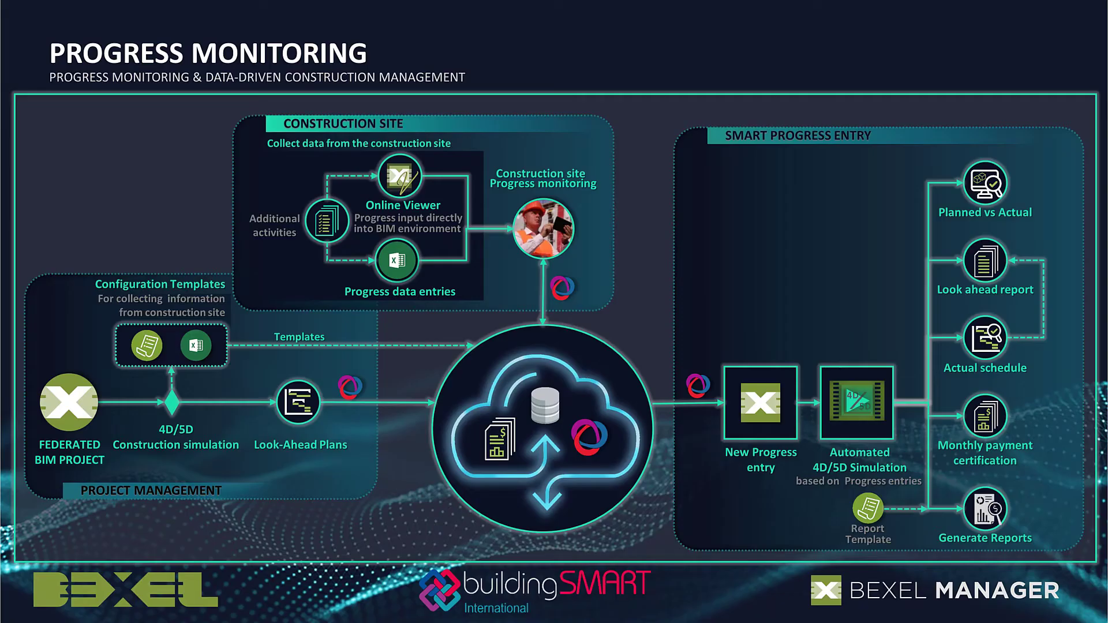
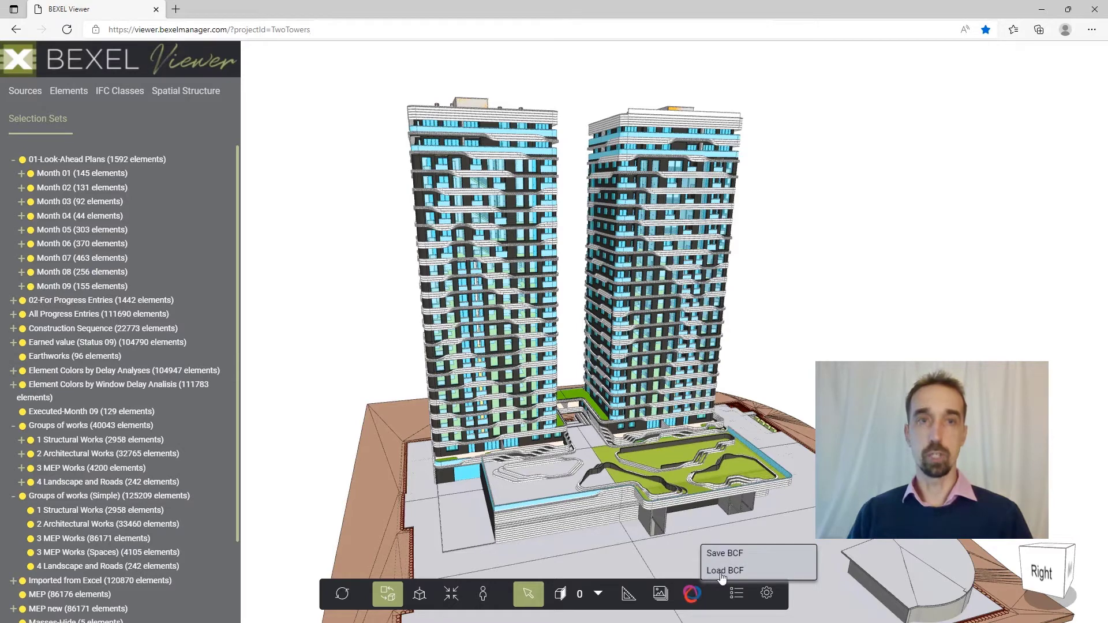
# In BEXEL Viewer, load the BCF file Look-ahead for Month 09.bcf from the Look-ahead folder.
pyautogui.click(722, 572)
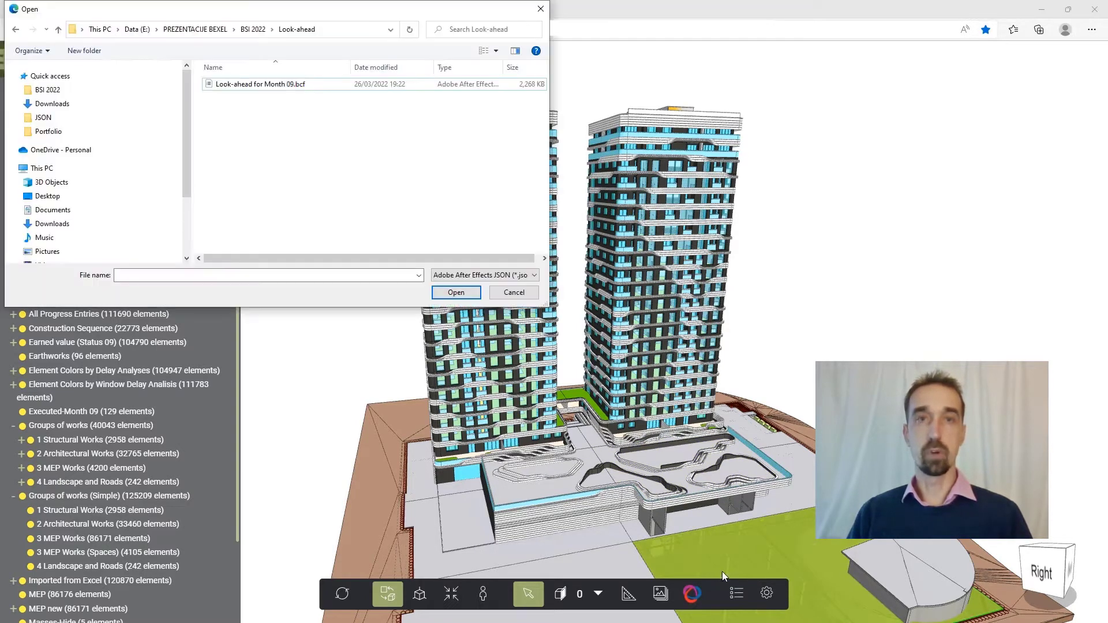
pyautogui.click(247, 87)
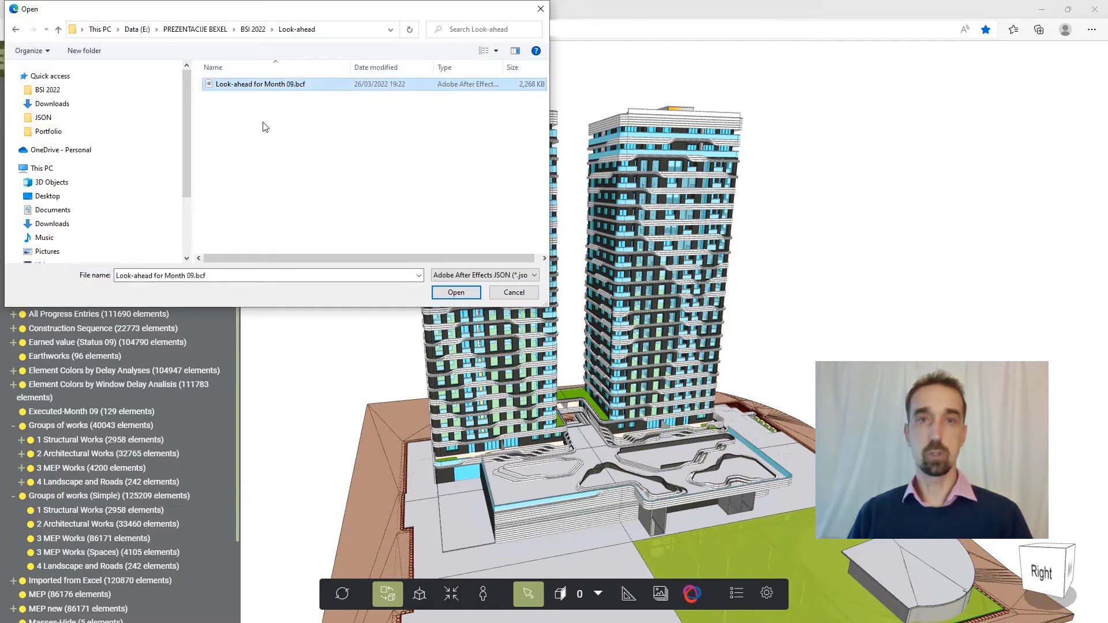
pyautogui.click(452, 291)
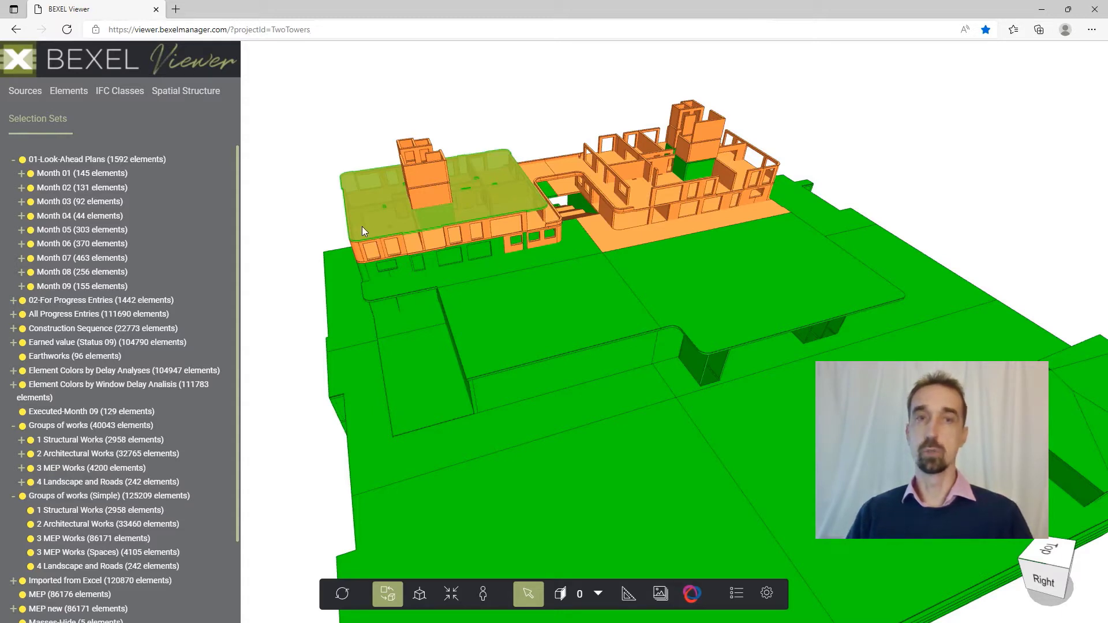
# Hide everything except the selected elements of the Month 09 look-ahead set and clear the selection.
pyautogui.click(361, 226)
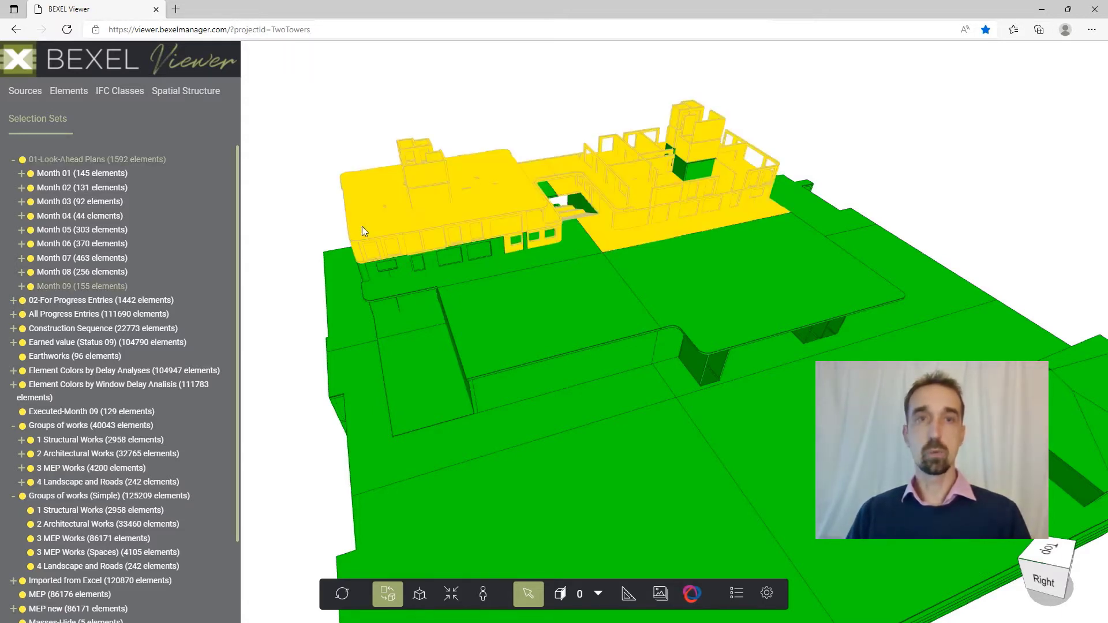
pyautogui.rightClick(362, 226)
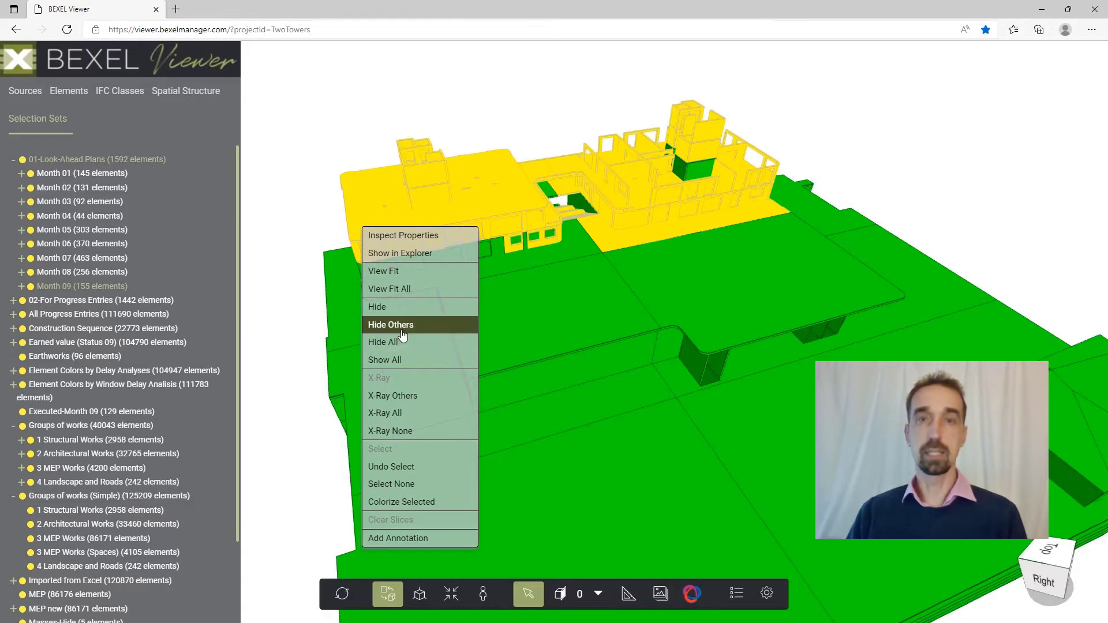
pyautogui.click(398, 325)
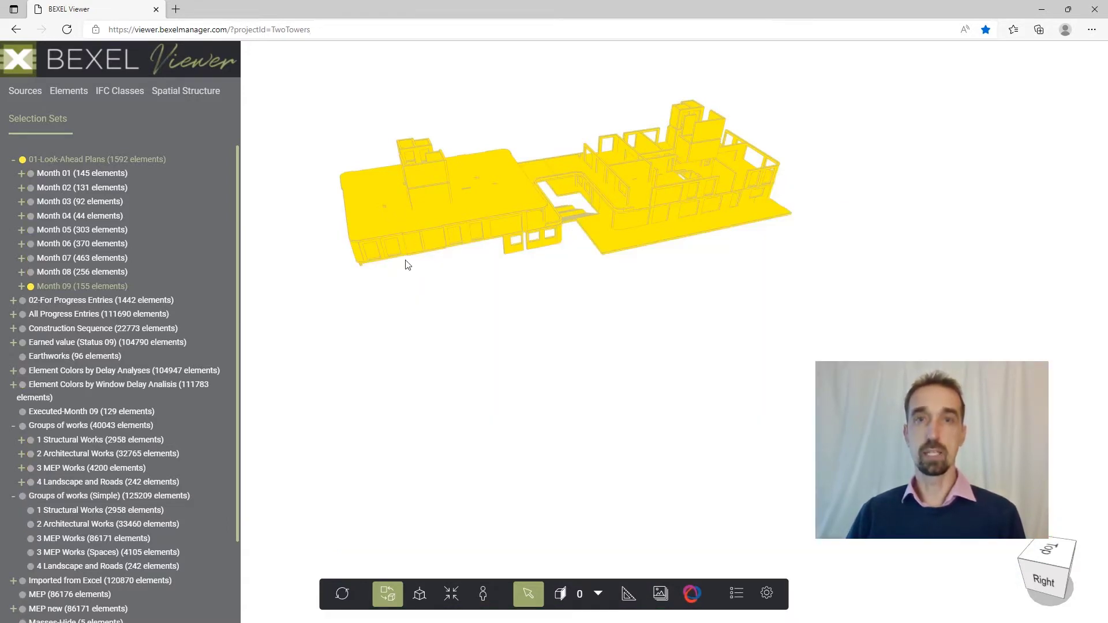
pyautogui.click(409, 280)
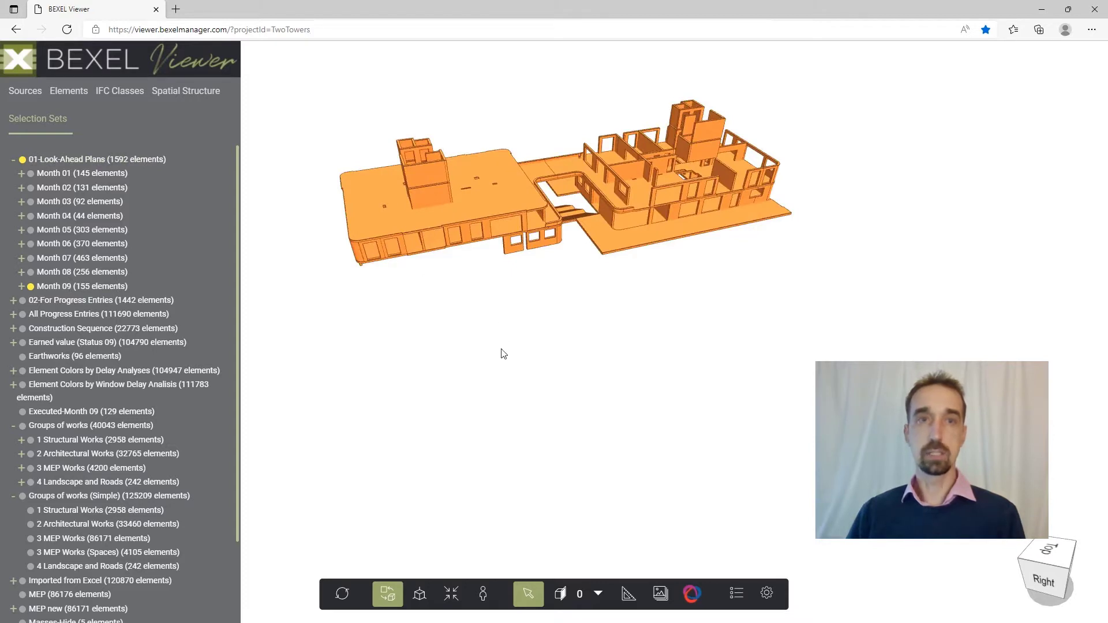
# Select the Executed-Month 09 elements, hide all others and clear the selection.
pyautogui.moveTo(531, 301); pyautogui.dragTo(553, 372, button='right')
pyautogui.moveTo(558, 379); pyautogui.dragTo(409, 345)
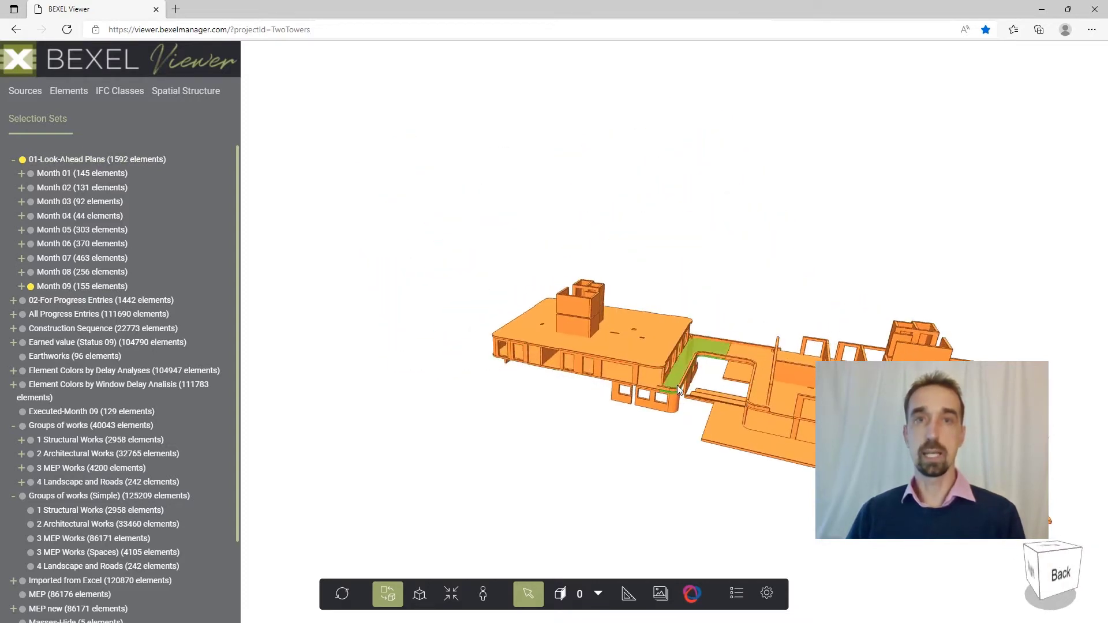
pyautogui.moveTo(684, 381); pyautogui.dragTo(479, 334, button='right')
pyautogui.moveTo(452, 391); pyautogui.dragTo(614, 388)
pyautogui.moveTo(450, 378); pyautogui.dragTo(588, 378, button='right')
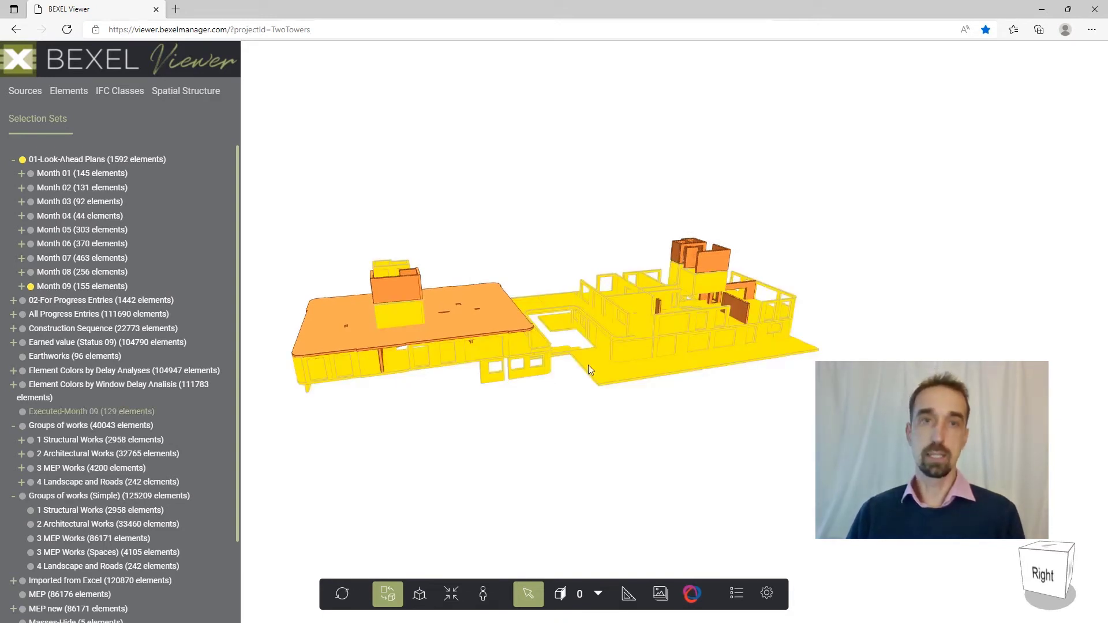
pyautogui.rightClick(589, 366)
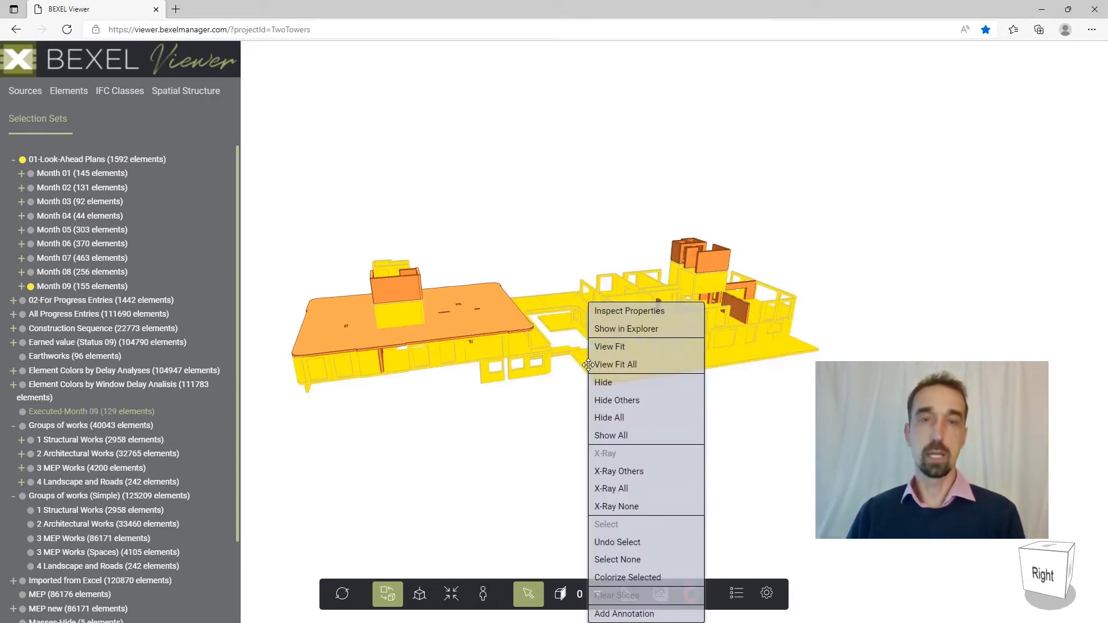
pyautogui.click(625, 402)
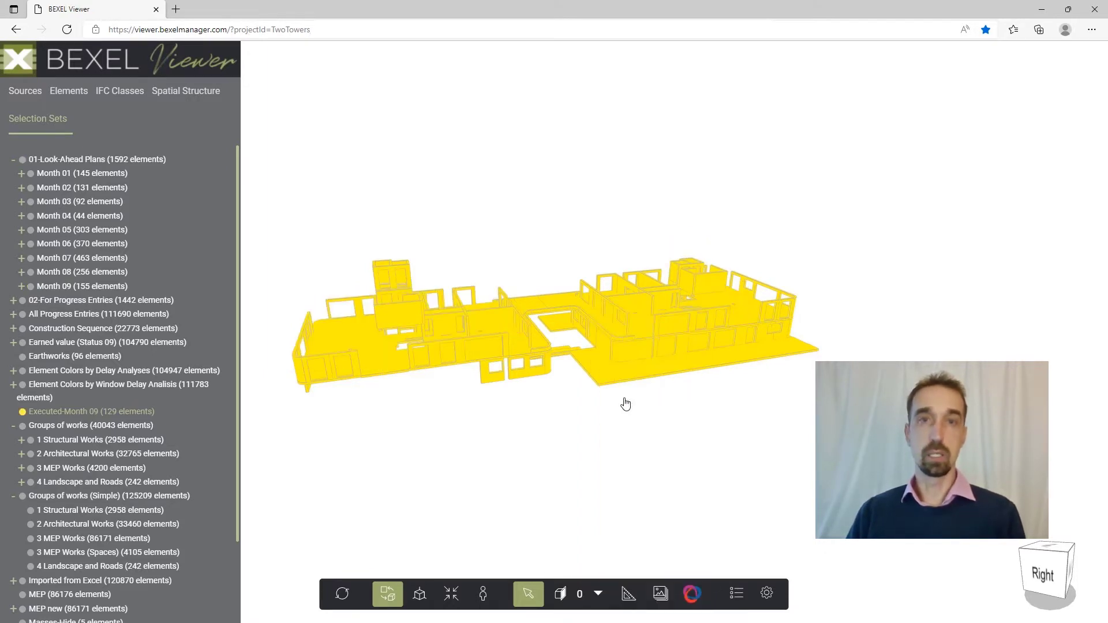
pyautogui.click(618, 408)
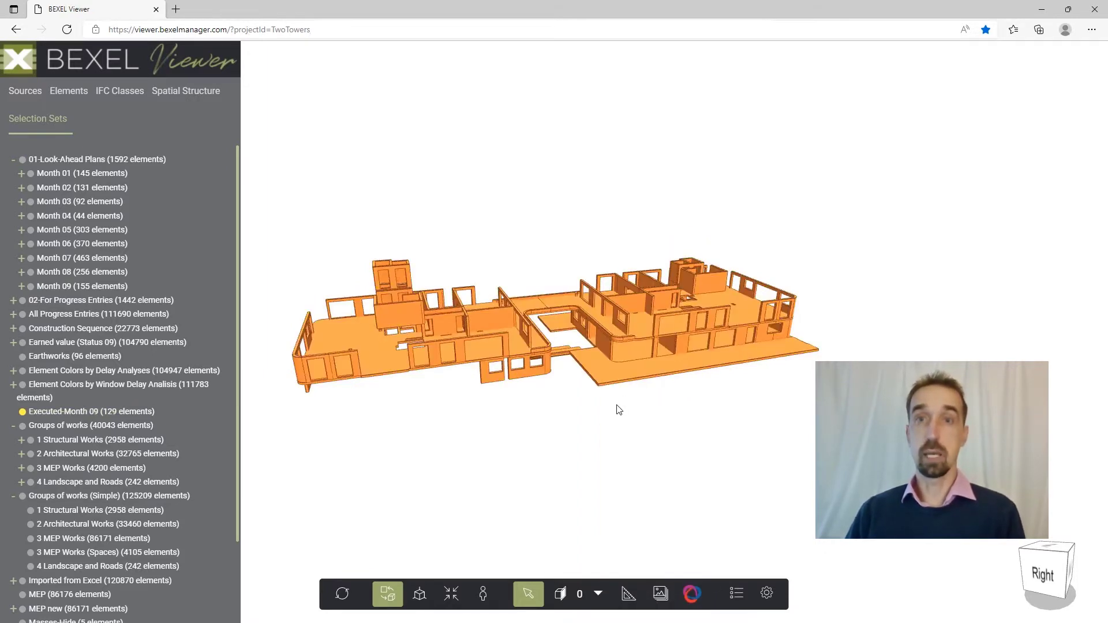
# Add an annotation on the lower slab beside the link between the towers, titled Month 09 with the description Executed.
pyautogui.rightClick(605, 375)
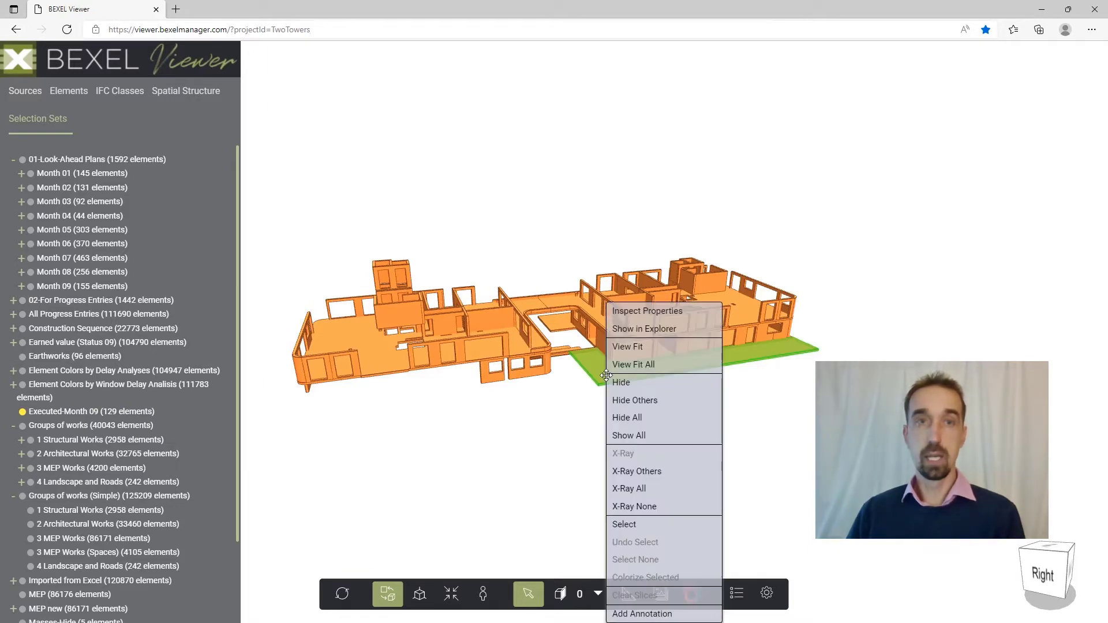
pyautogui.click(642, 613)
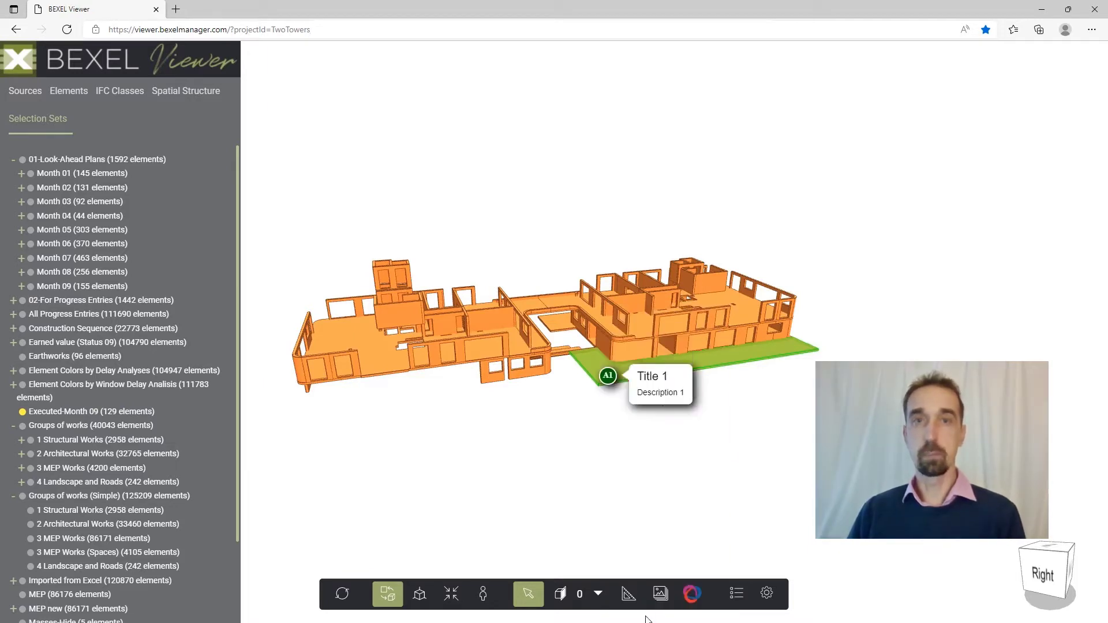
pyautogui.write('Month 09')
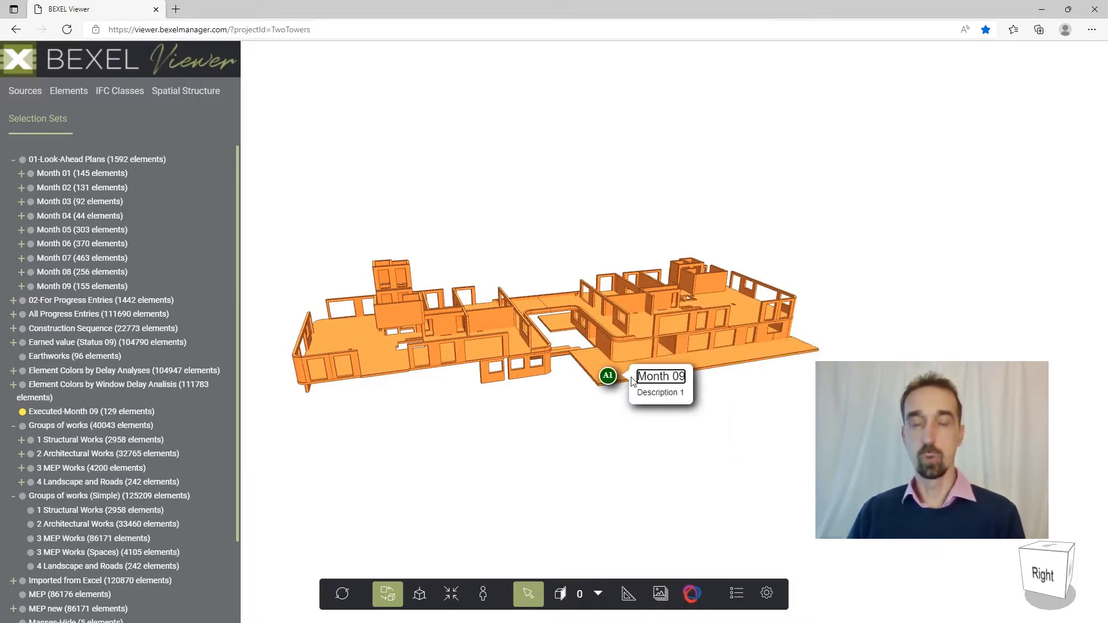
pyautogui.moveTo(684, 392); pyautogui.dragTo(616, 391)
pyautogui.write('Executed')
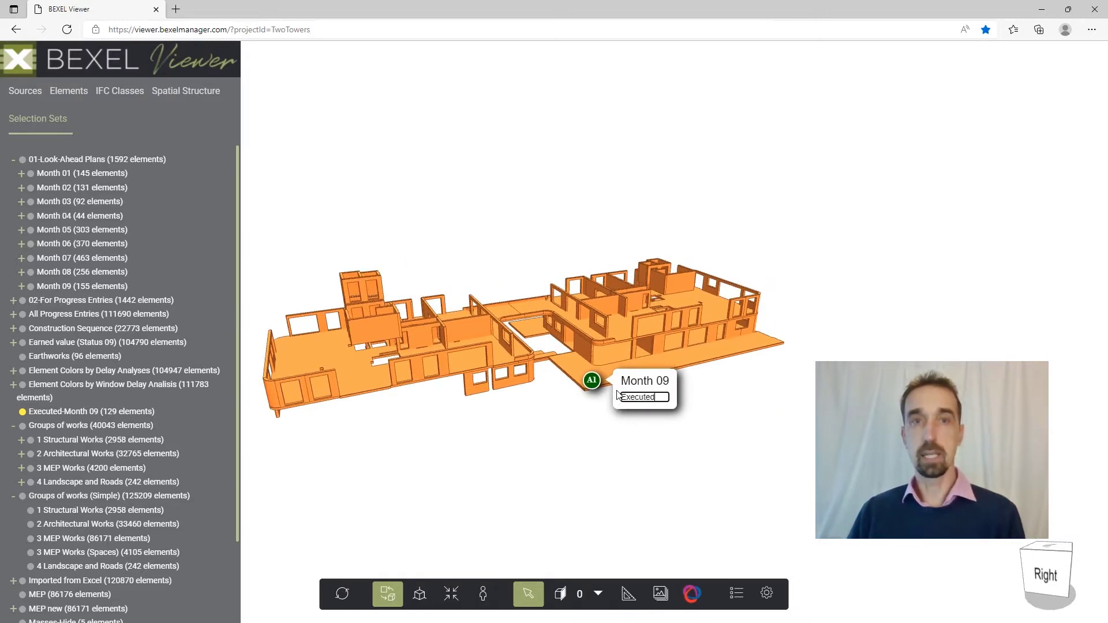
pyautogui.click(602, 384)
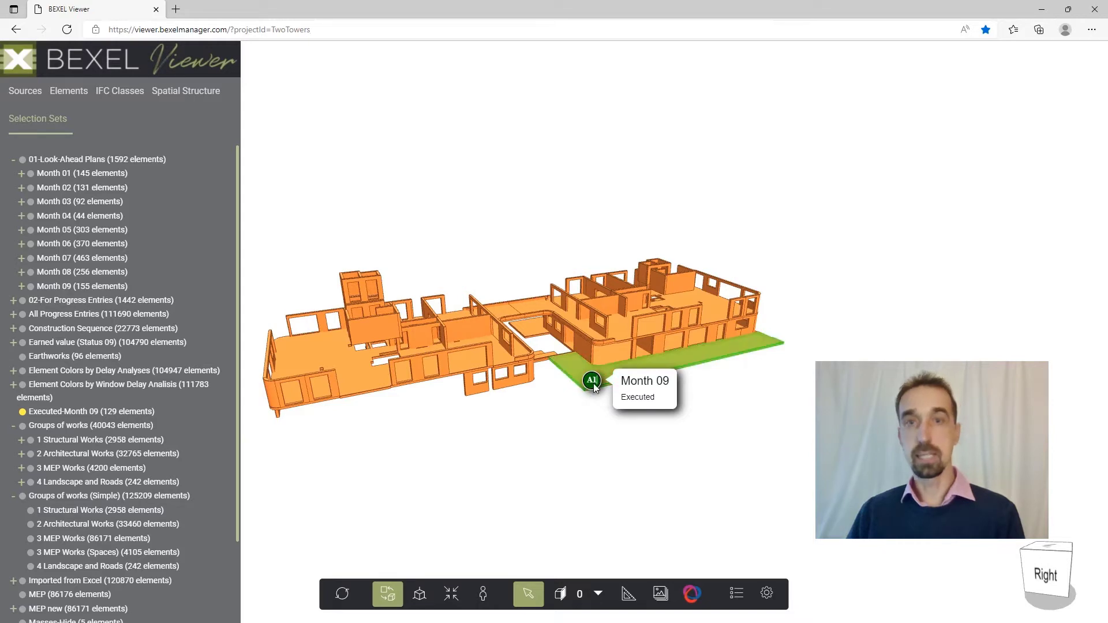
# Save the annotated view of the executed Month 09 elements as a BCF file.
pyautogui.moveTo(605, 426); pyautogui.dragTo(658, 431, button='middle')
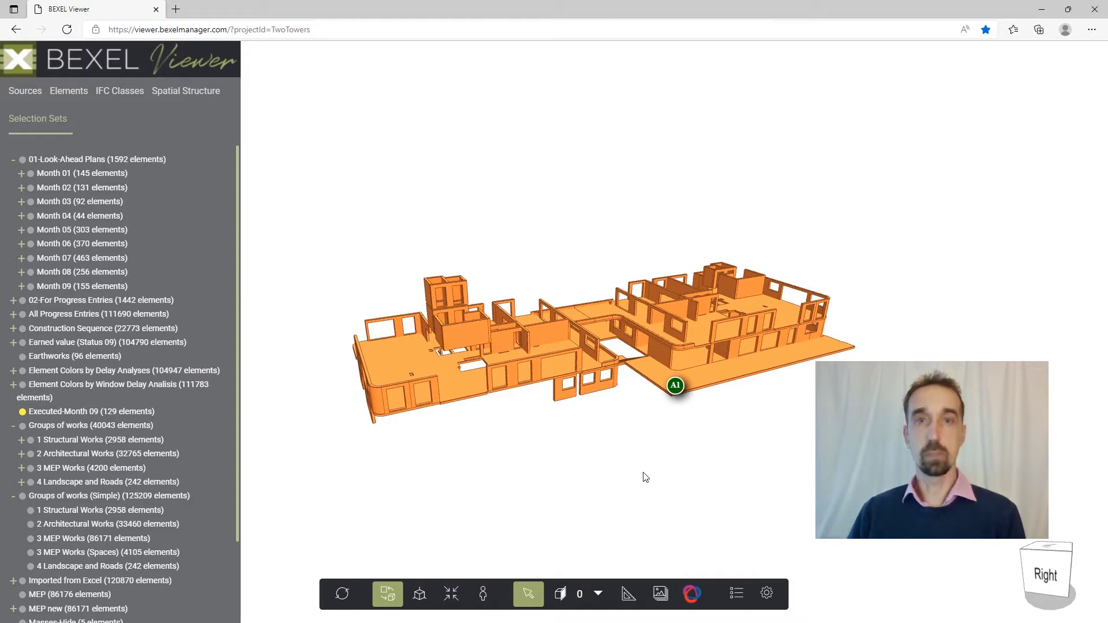
pyautogui.click(691, 594)
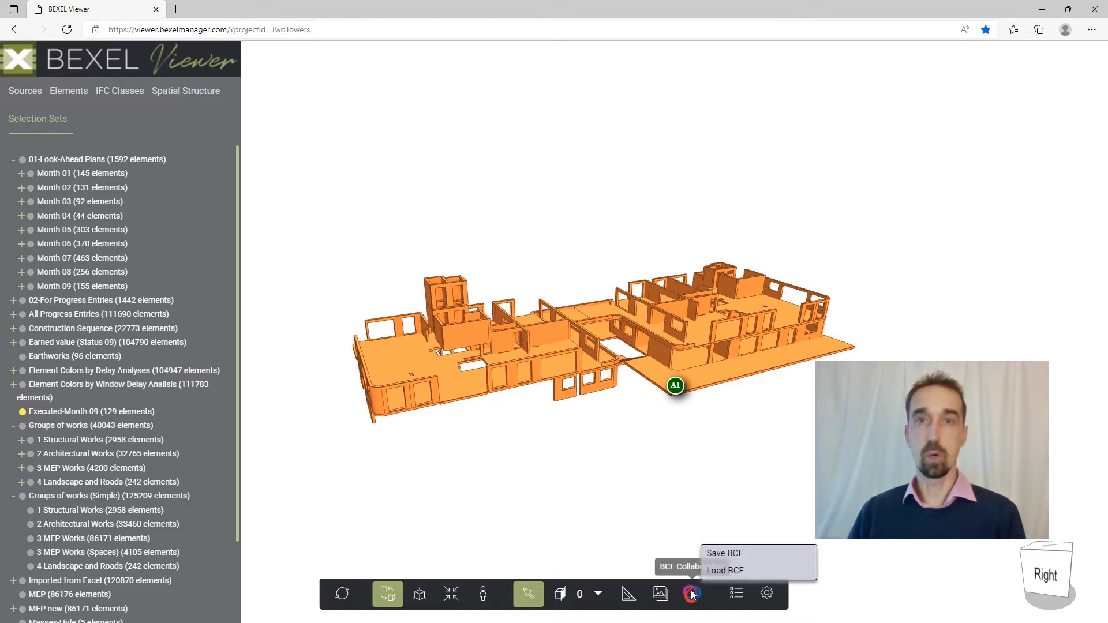
pyautogui.click(723, 555)
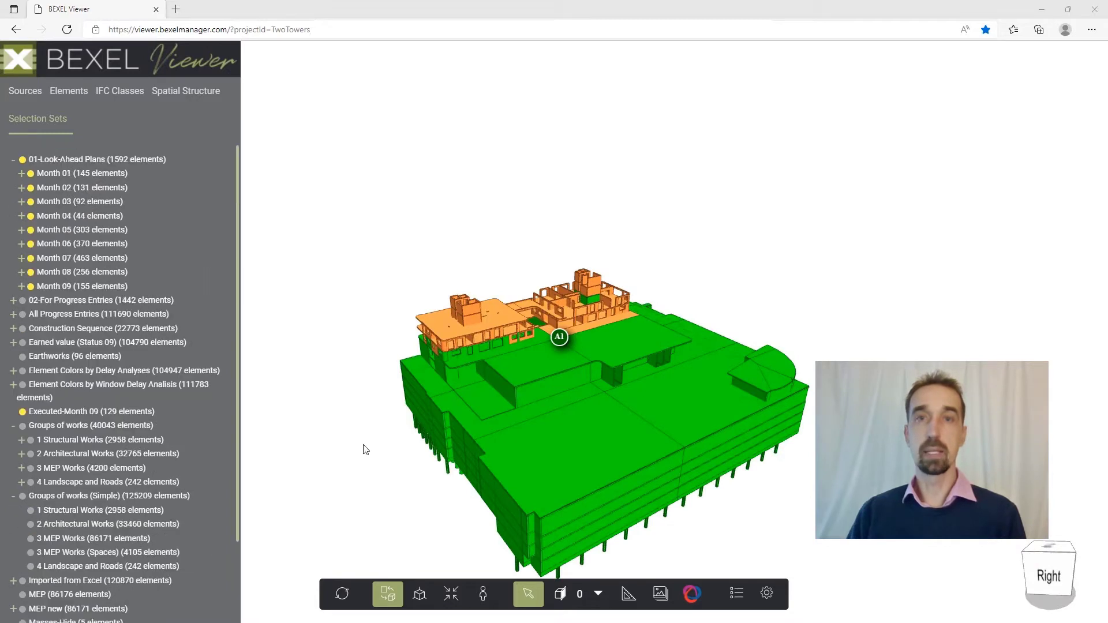
# Animate the Schedule Animation Look-Ahead Month 9 selection set.
pyautogui.scroll(-2, 172, 447)
pyautogui.scroll(-1, 172, 448)
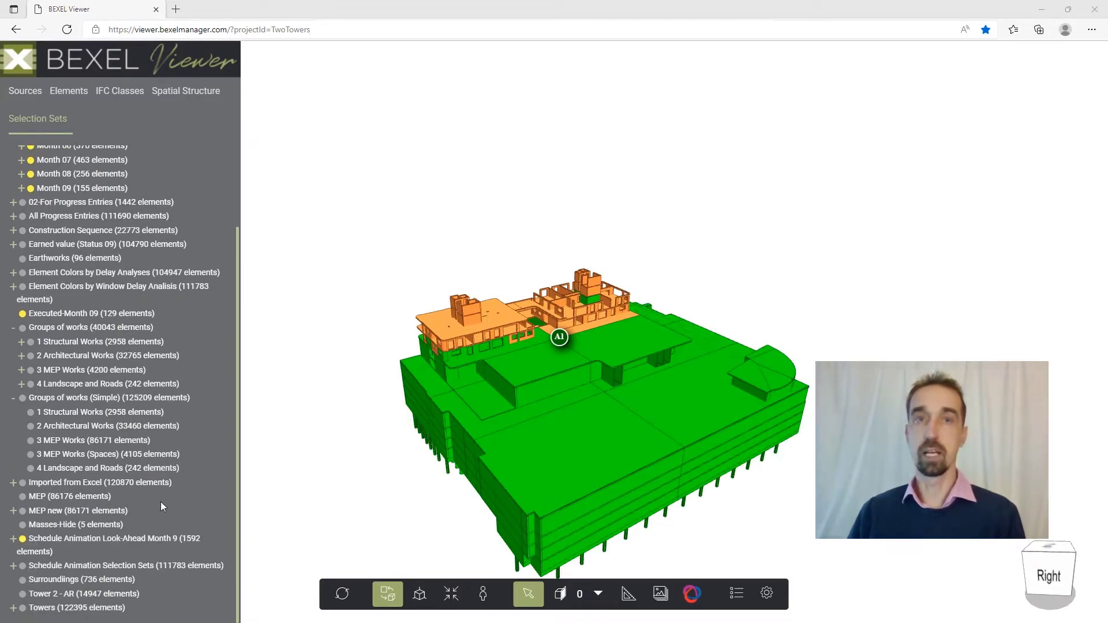
pyautogui.rightClick(110, 539)
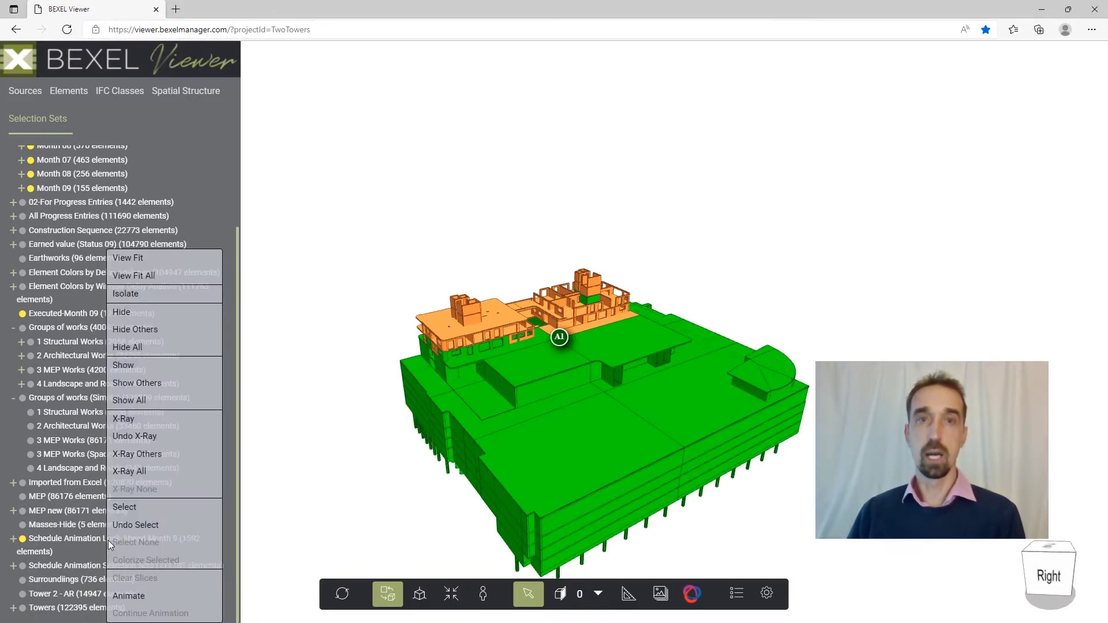
pyautogui.click(130, 595)
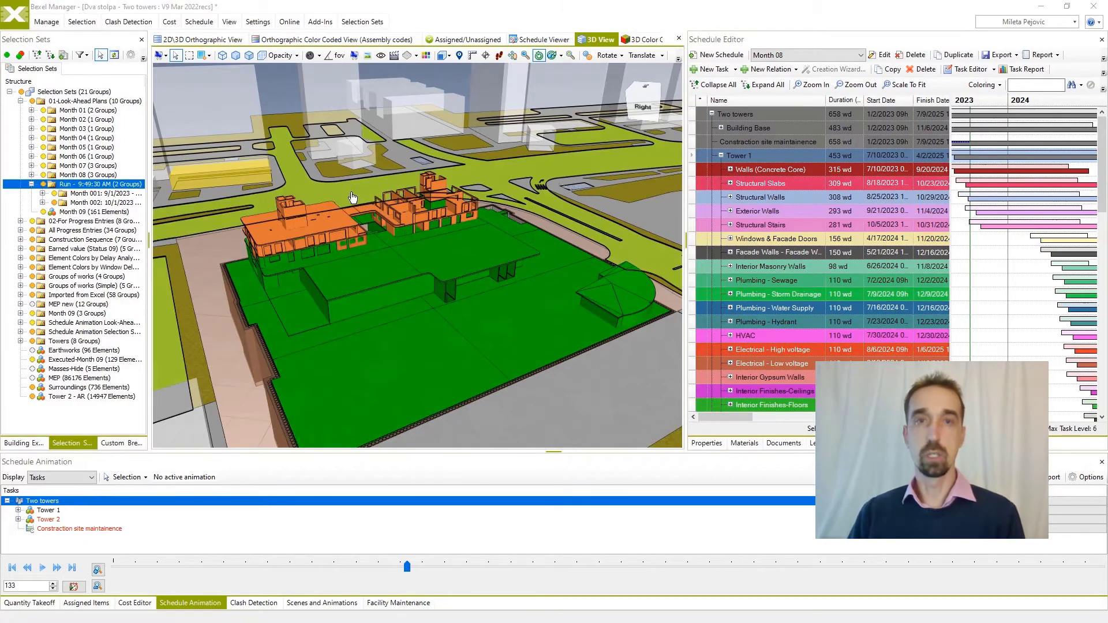
# In Bexel Manager, open the BCF file Actual progress for Month 09.bcf from the Actual progress folder in the BCF Manager.
pyautogui.click(49, 23)
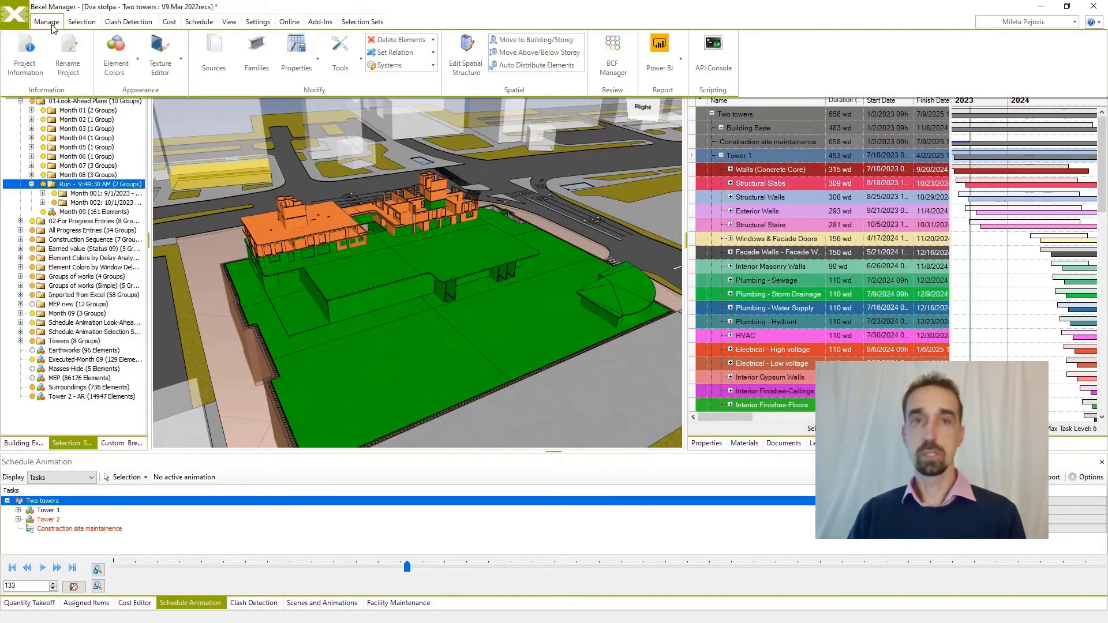
pyautogui.click(614, 65)
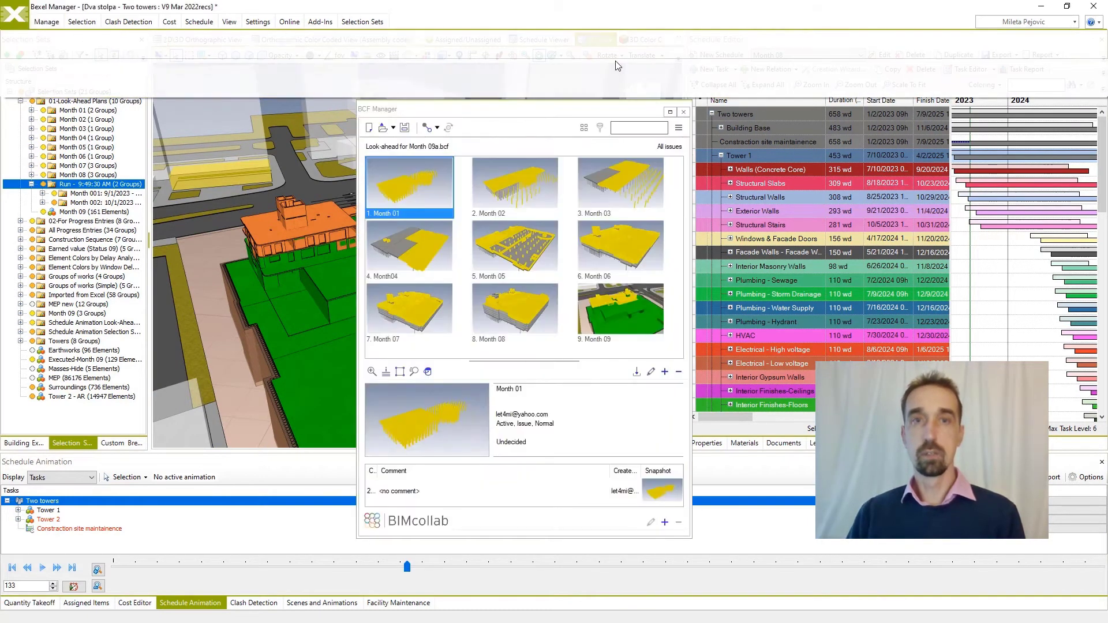
pyautogui.click(387, 132)
pyautogui.click(593, 243)
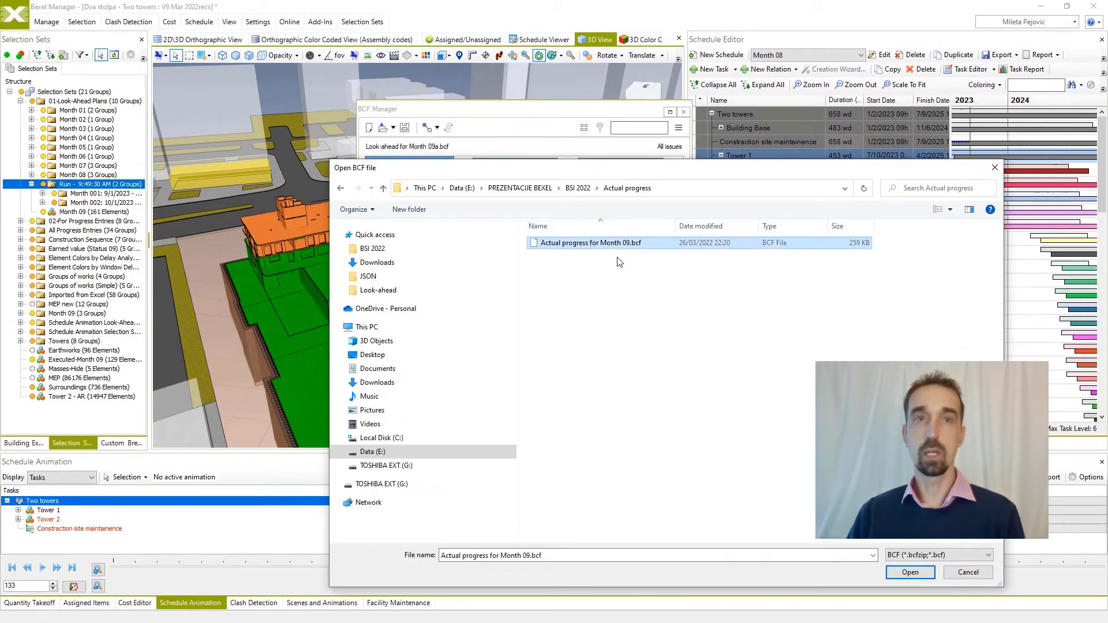
pyautogui.click(904, 573)
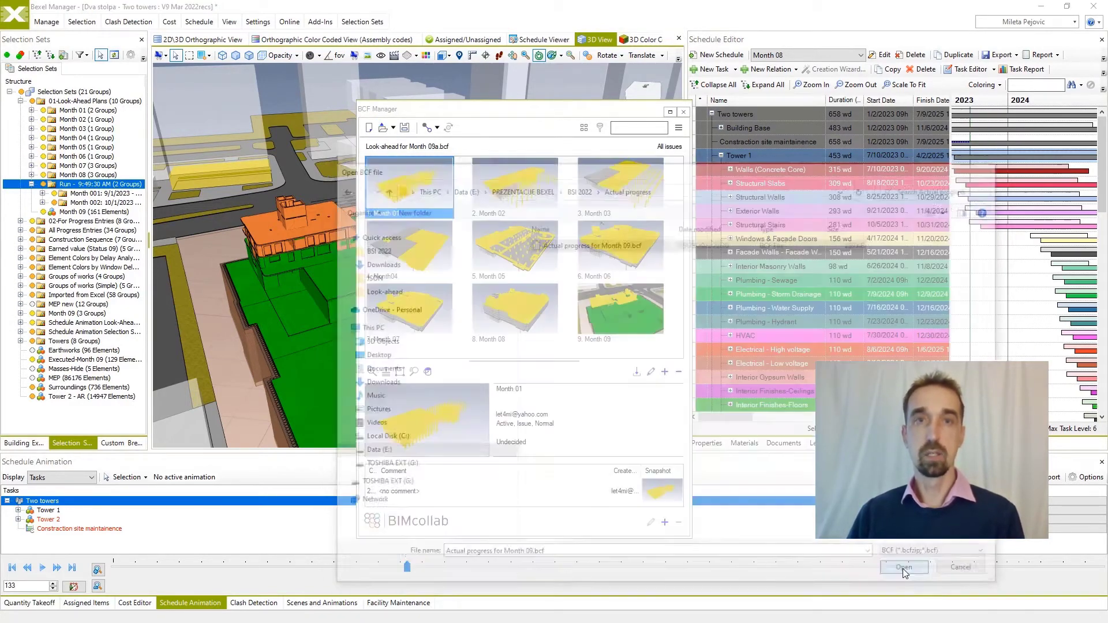
# Show the Actual progress for Month 09 issue in the 3D View and close the BCF Manager.
pyautogui.scroll(-1, 597, 292)
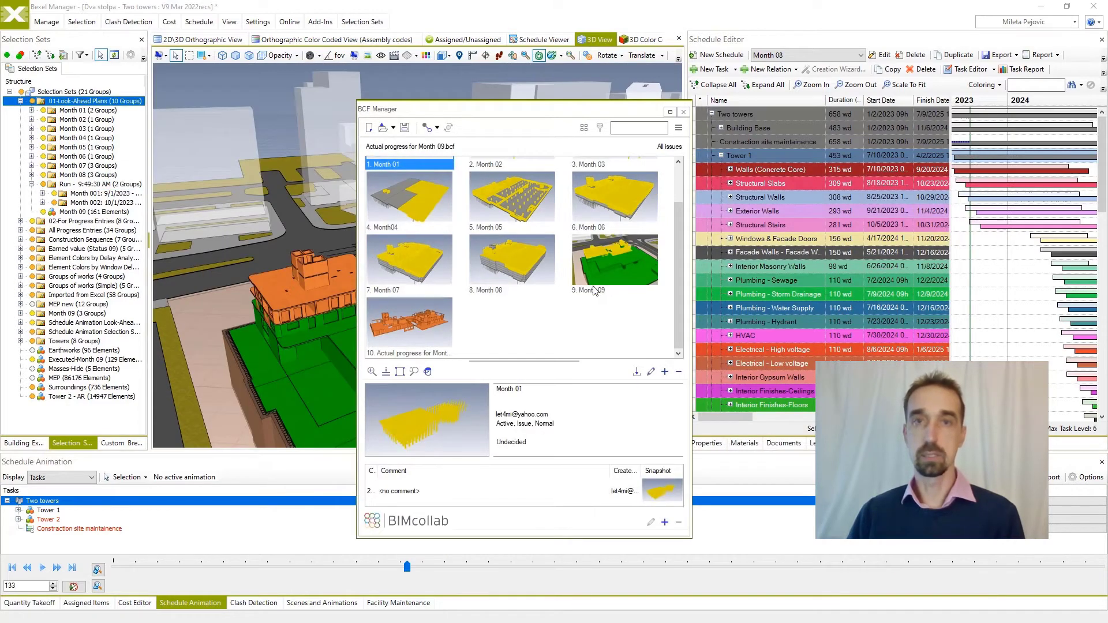
pyautogui.click(450, 329)
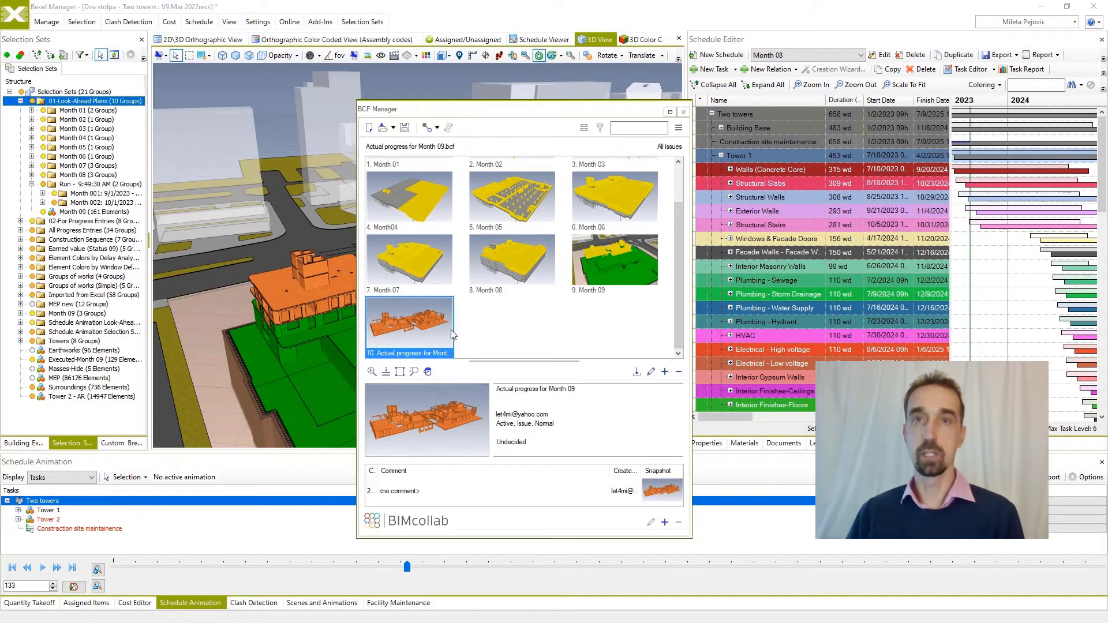
pyautogui.doubleClick(420, 325)
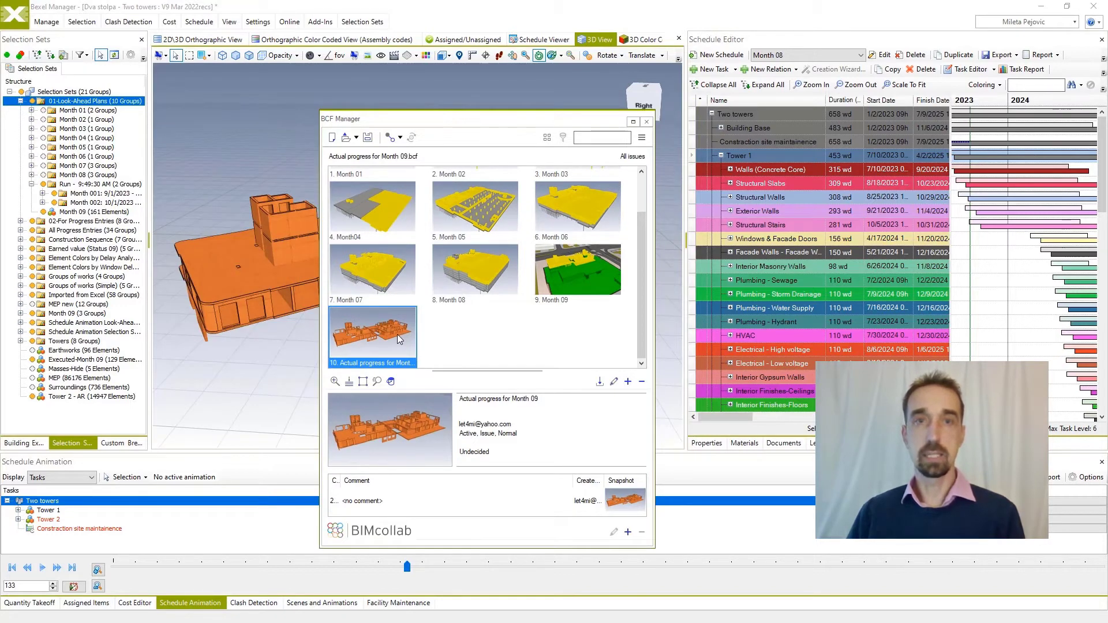
pyautogui.click(646, 123)
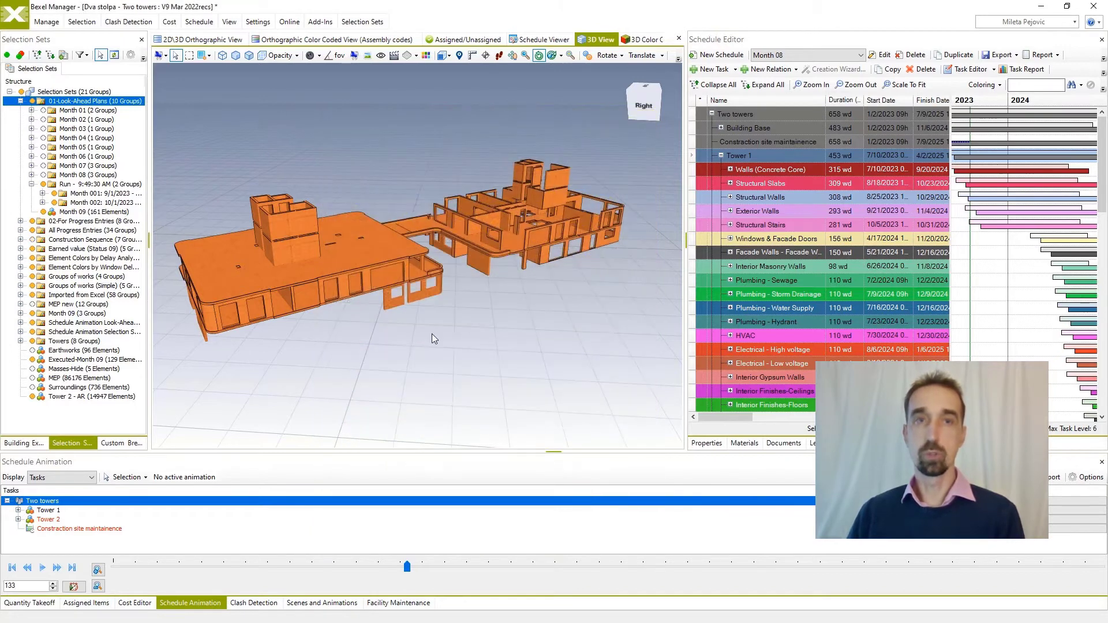
# Select all visible elements of the actual progress view by inverting the selection for visible elements only.
pyautogui.rightClick(369, 344)
pyautogui.moveTo(403, 351)
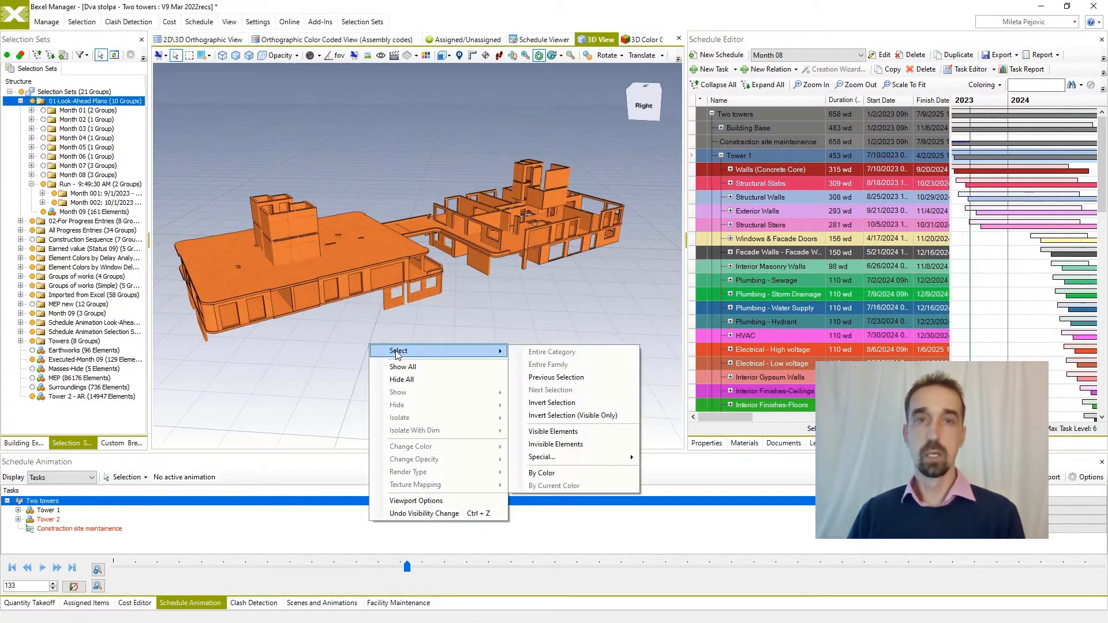
pyautogui.click(541, 416)
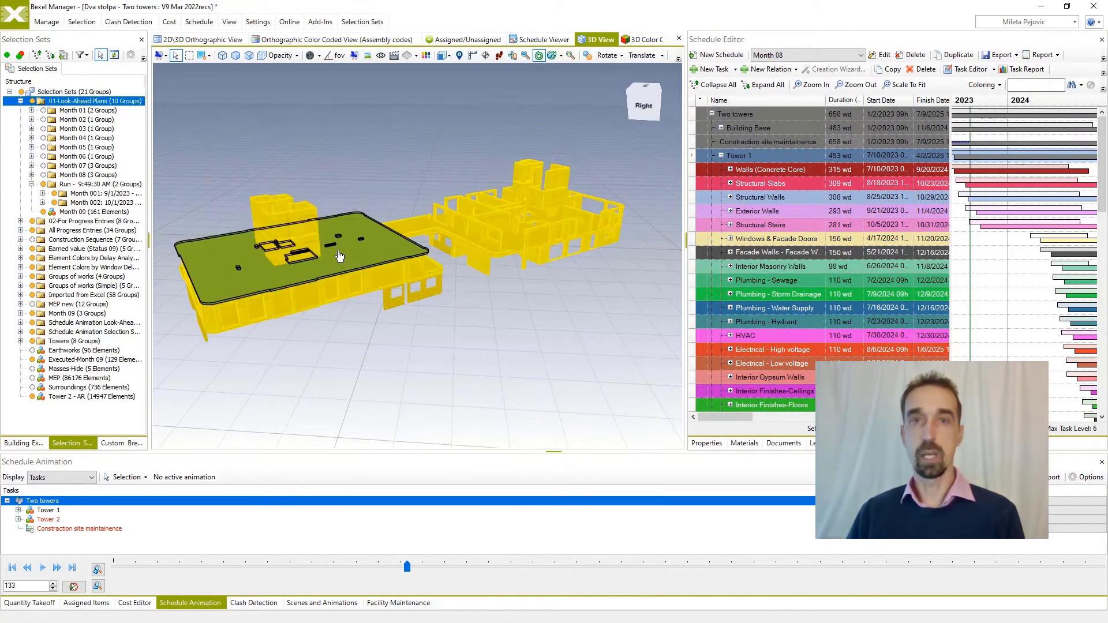
# Create a selection set named Executed-Month 09 from the selected elements in the 02-For Progress Entries folder.
pyautogui.click(64, 55)
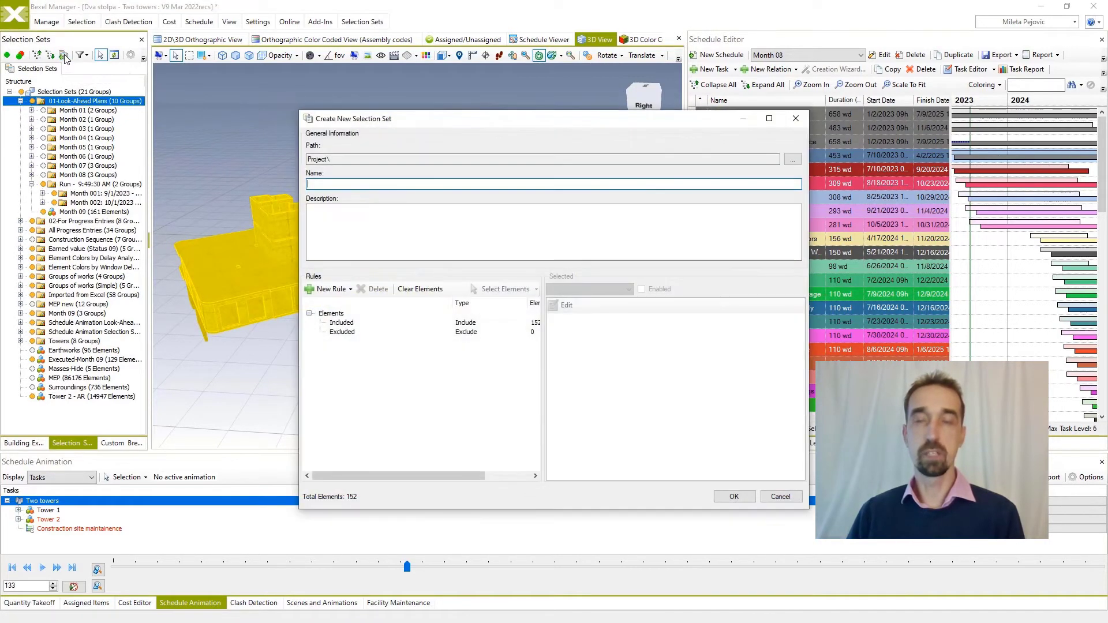
pyautogui.click(792, 159)
pyautogui.click(438, 183)
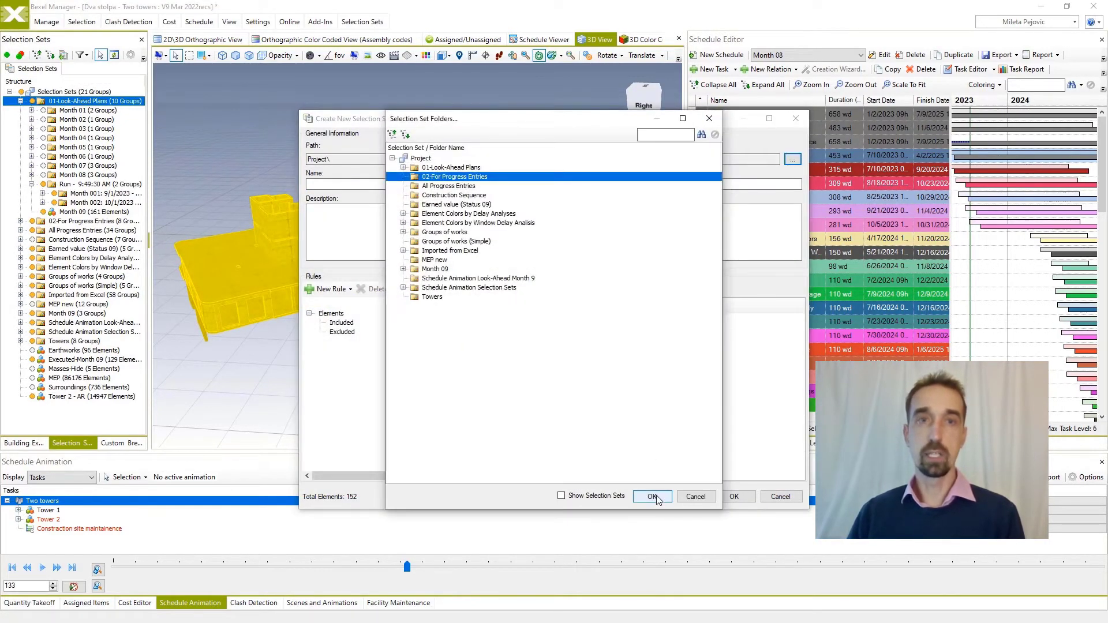
pyautogui.click(654, 496)
pyautogui.click(345, 183)
pyautogui.write('Executed-Month 01')
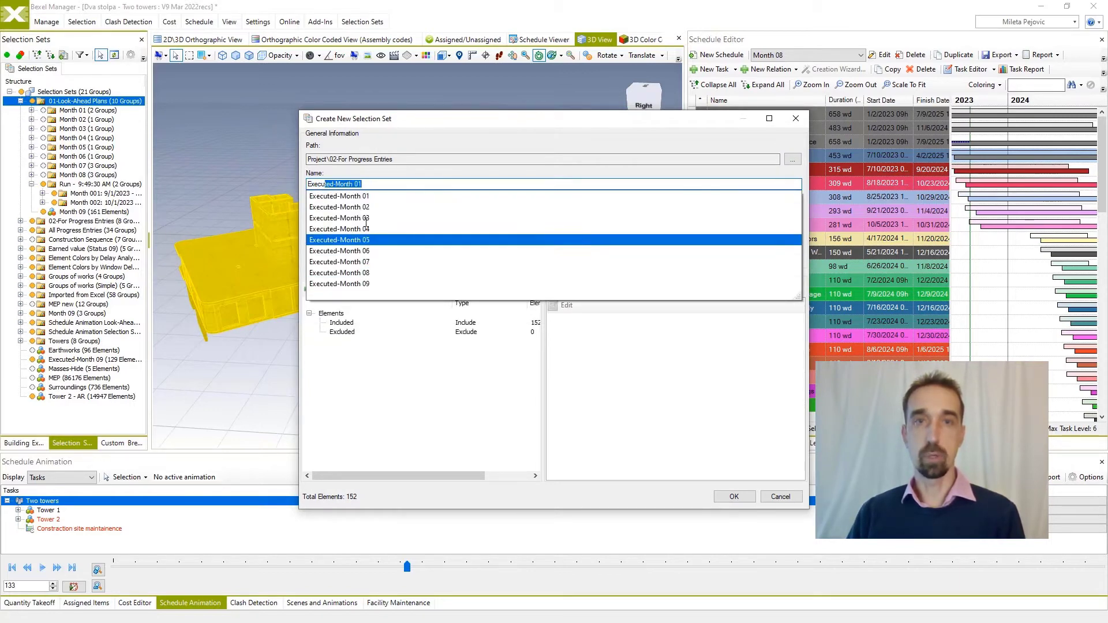
pyautogui.click(369, 284)
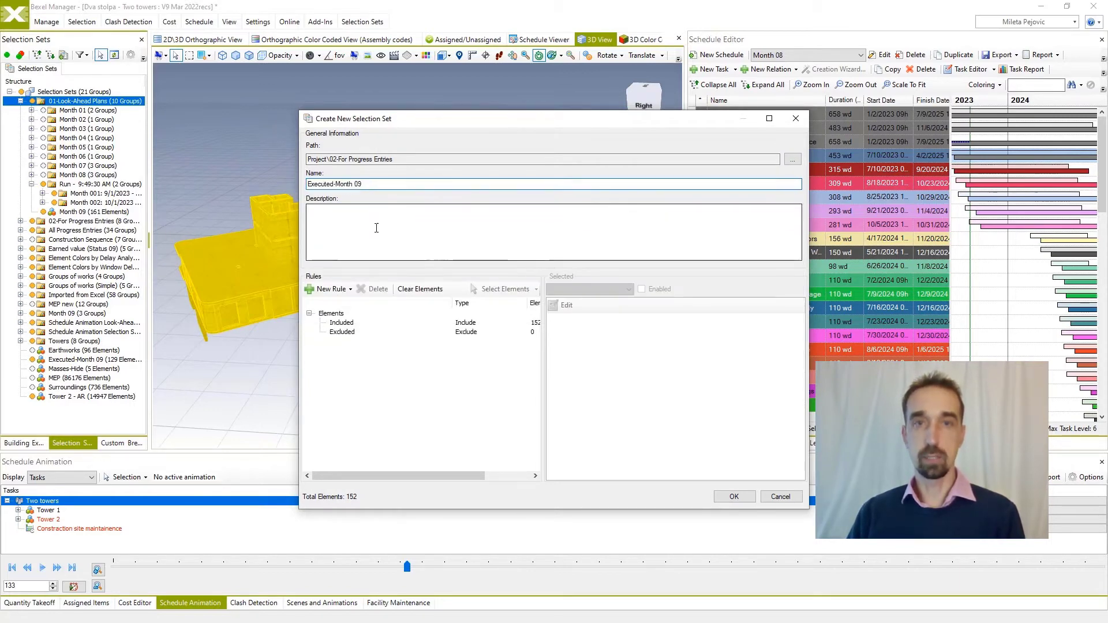
pyautogui.click(731, 496)
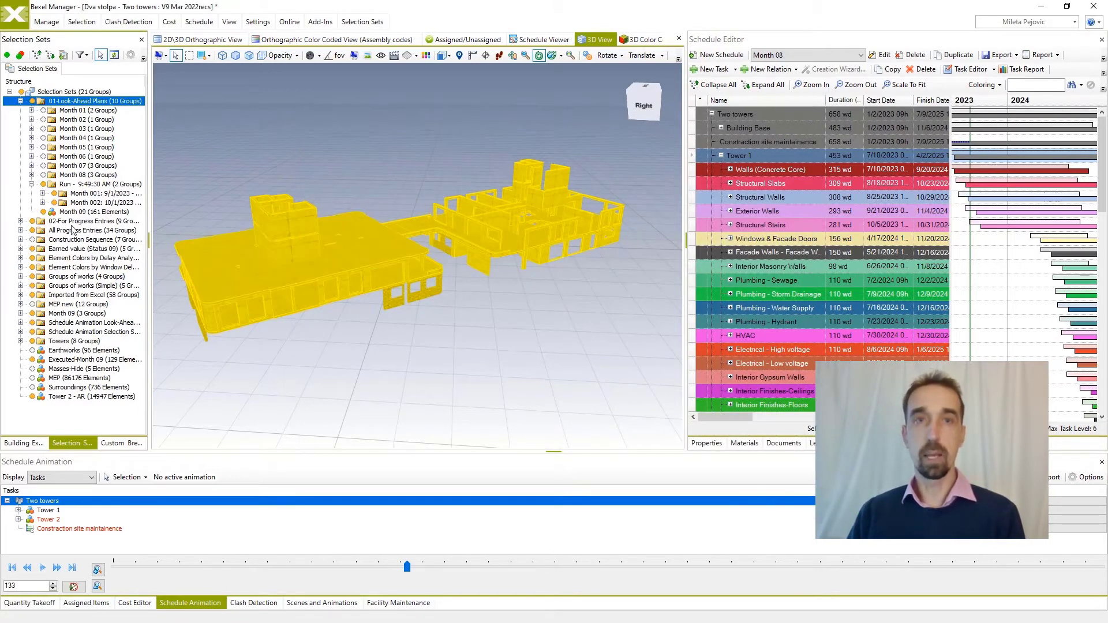
# Locate the Executed-Month 09 selection set in the 02-For Progress Entries folder and clear the element selection in the 3D view.
pyautogui.click(20, 221)
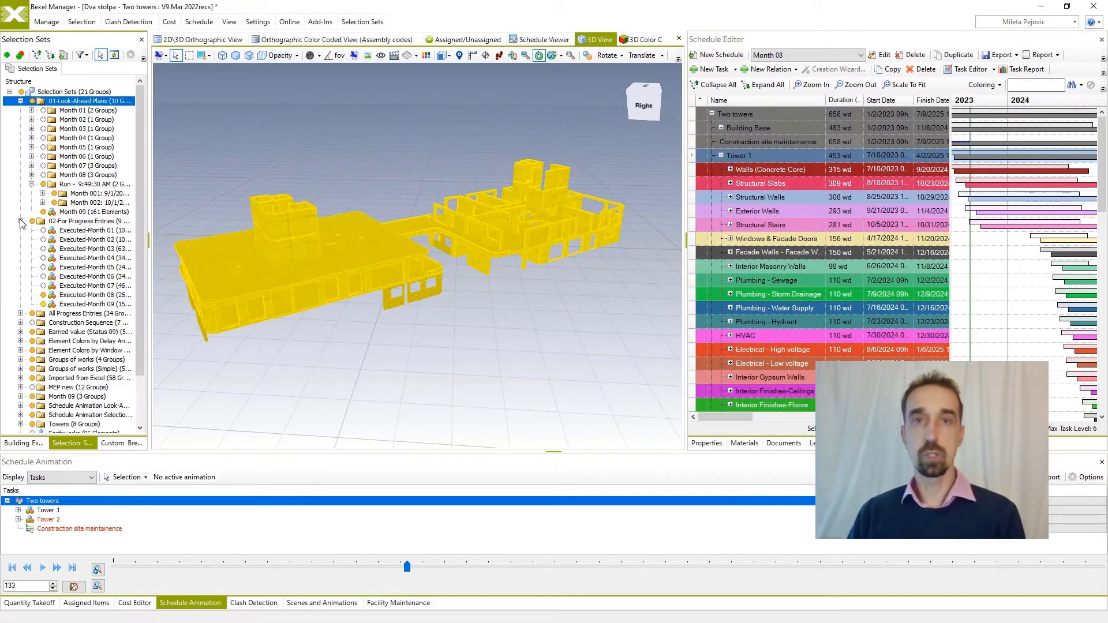
pyautogui.click(91, 304)
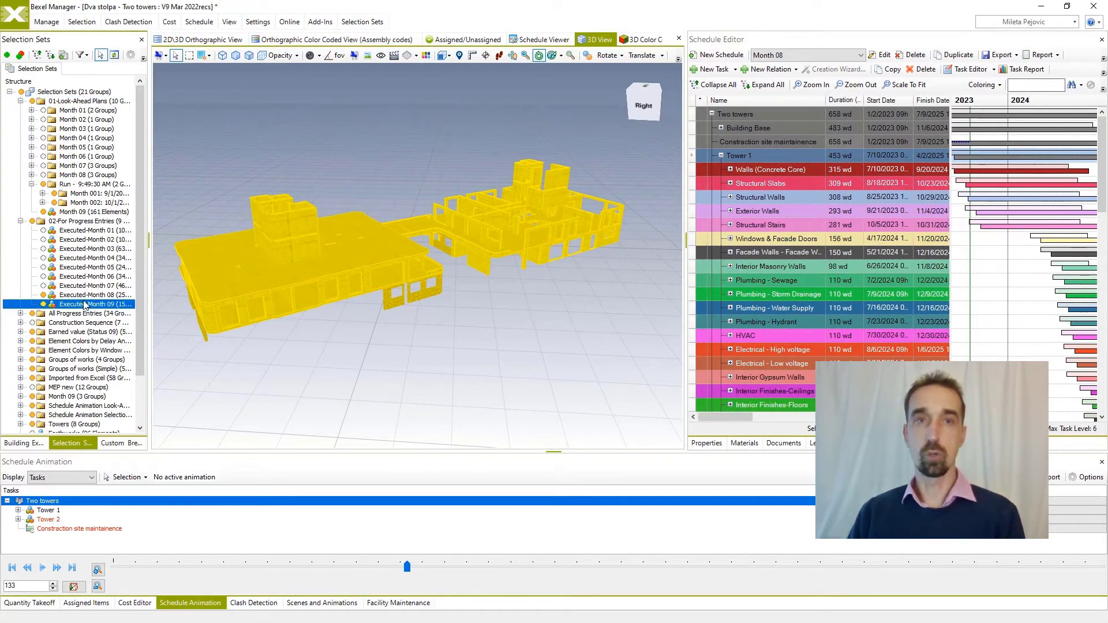
pyautogui.click(518, 321)
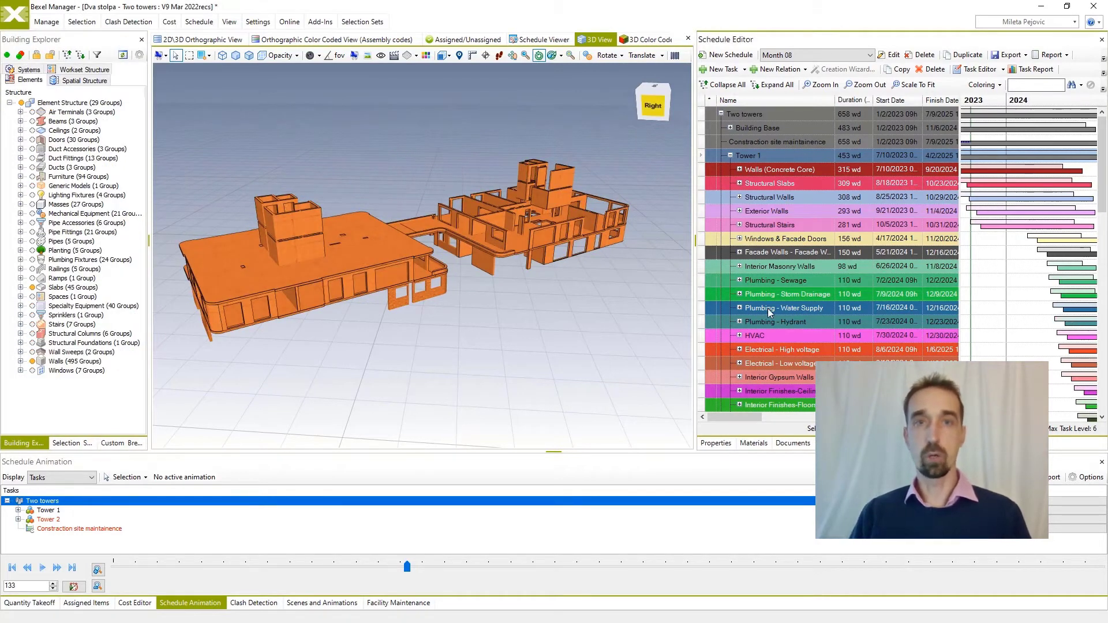
# Dock the Schedule Editor alongside Schedule Animation, enlarge that area, and scale the Gantt timeline to fit the whole schedule.
pyautogui.moveTo(755, 471); pyautogui.dragTo(551, 527)
pyautogui.moveTo(517, 452); pyautogui.dragTo(527, 383)
pyautogui.click(716, 375)
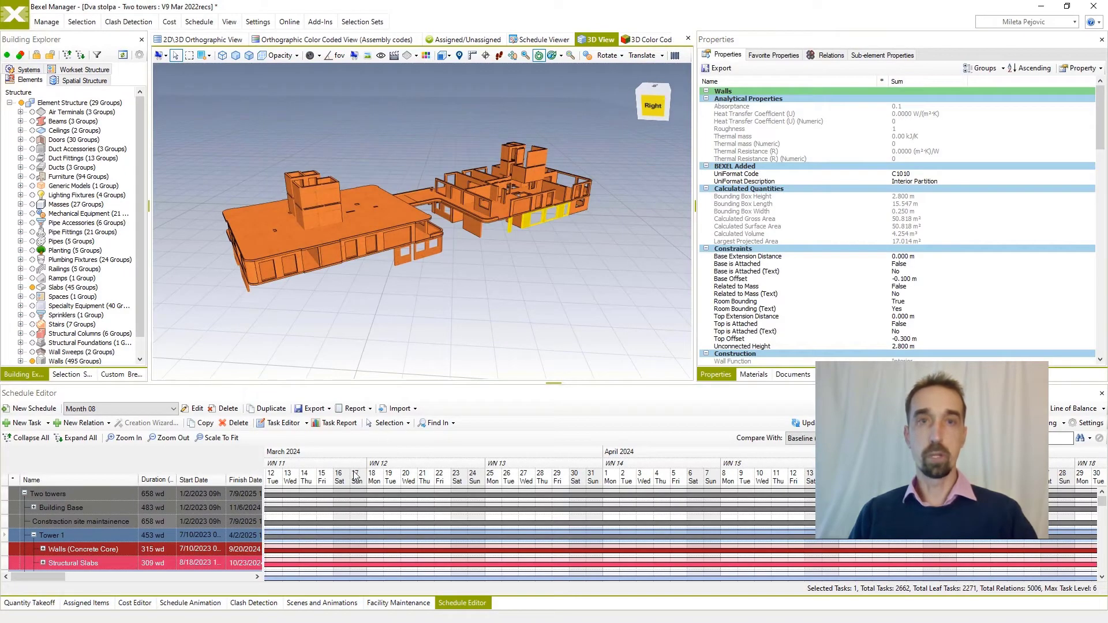
pyautogui.click(225, 442)
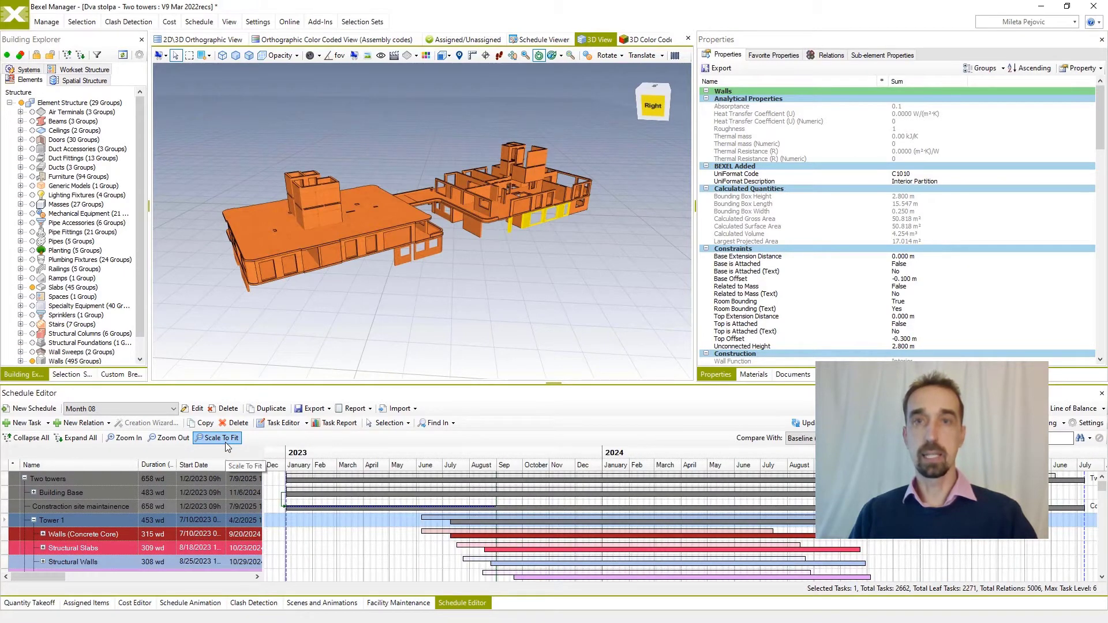
# Duplicate the Month 08 schedule, keeping baseline Month 00 and Cost version 01, and name the copy Month 09.
pyautogui.click(269, 409)
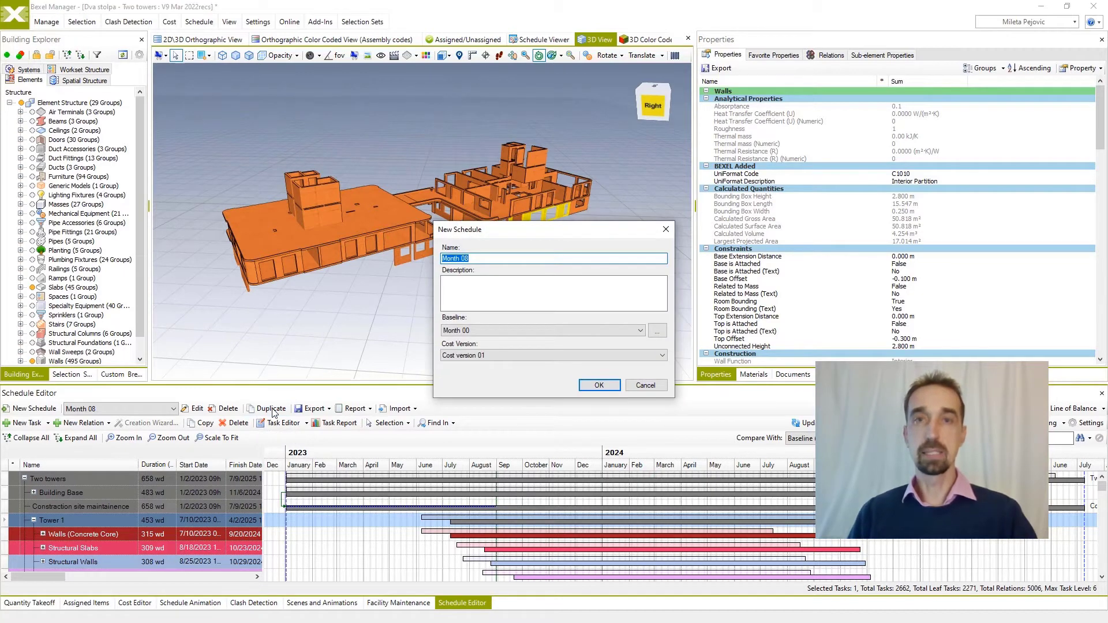
pyautogui.click(468, 260)
pyautogui.press('BackSpace')
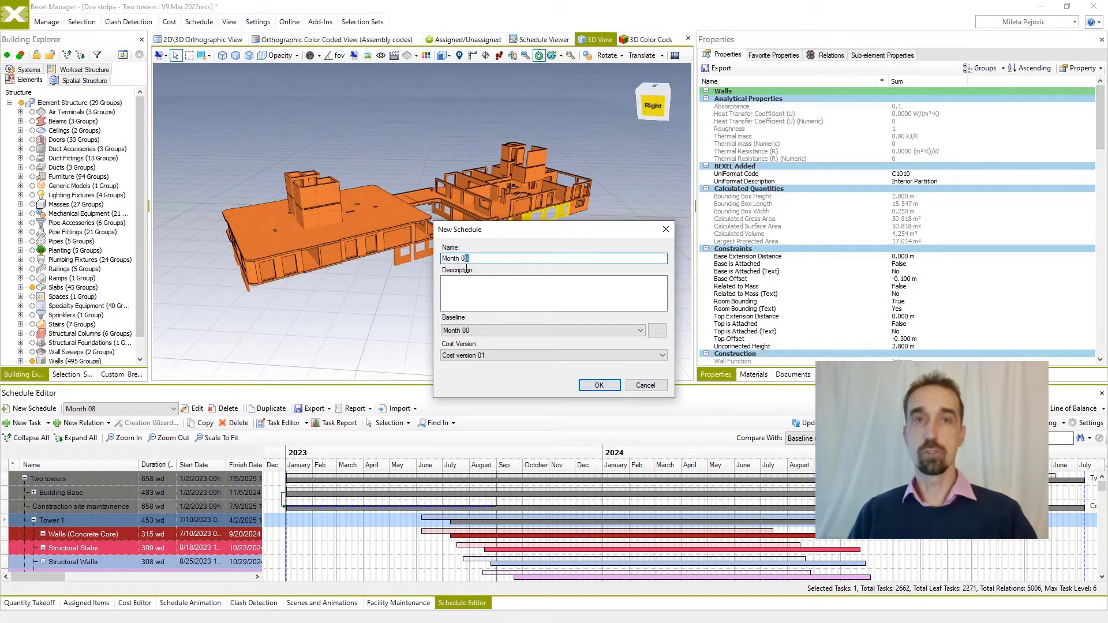
pyautogui.write('9')
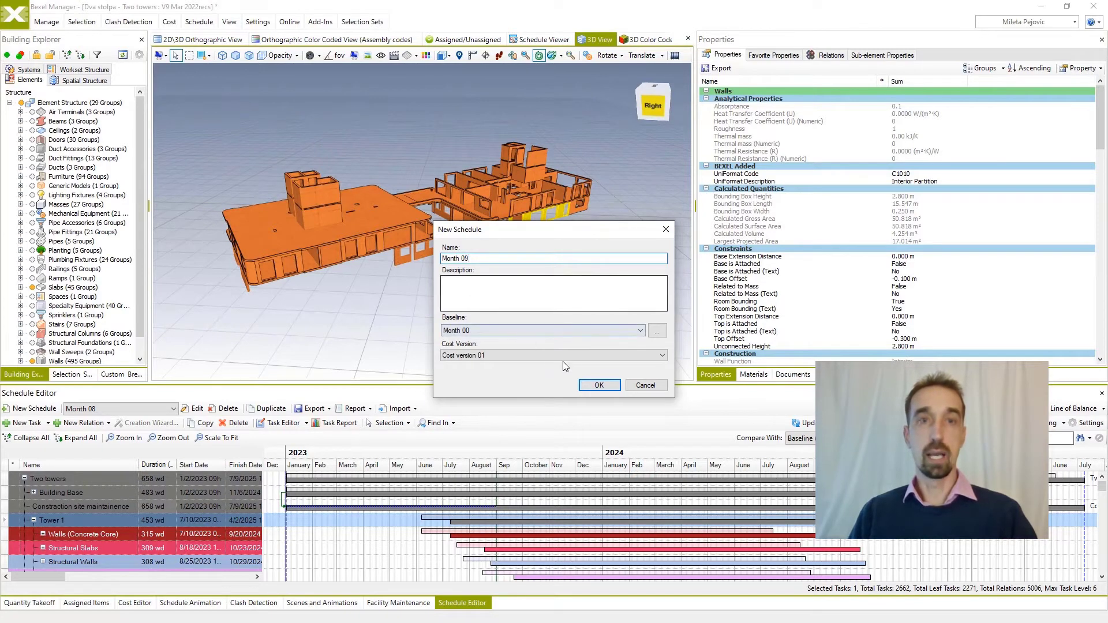
pyautogui.click(601, 384)
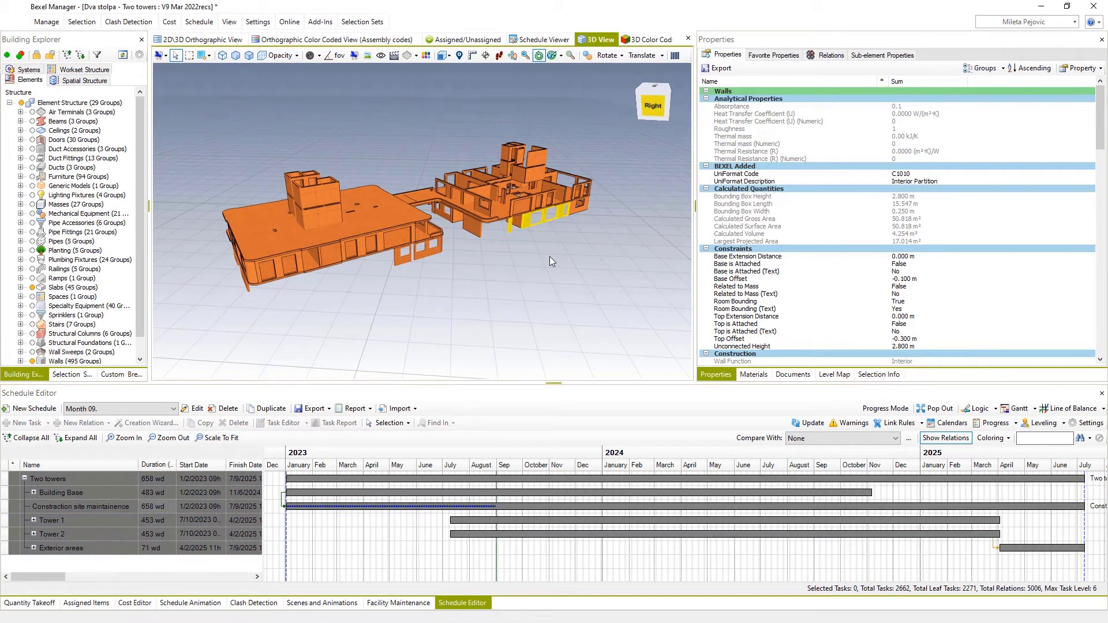
# Start a new schedule progress entry named Progress Entry 9 and set its finish date to October 1, 2023.
pyautogui.click(549, 257)
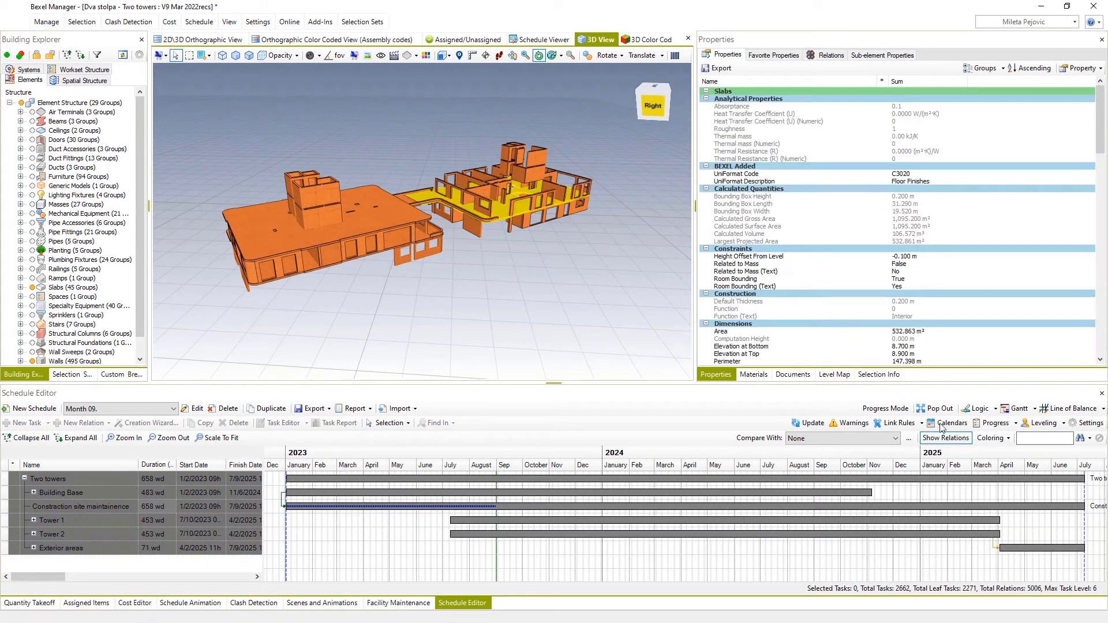
pyautogui.click(992, 423)
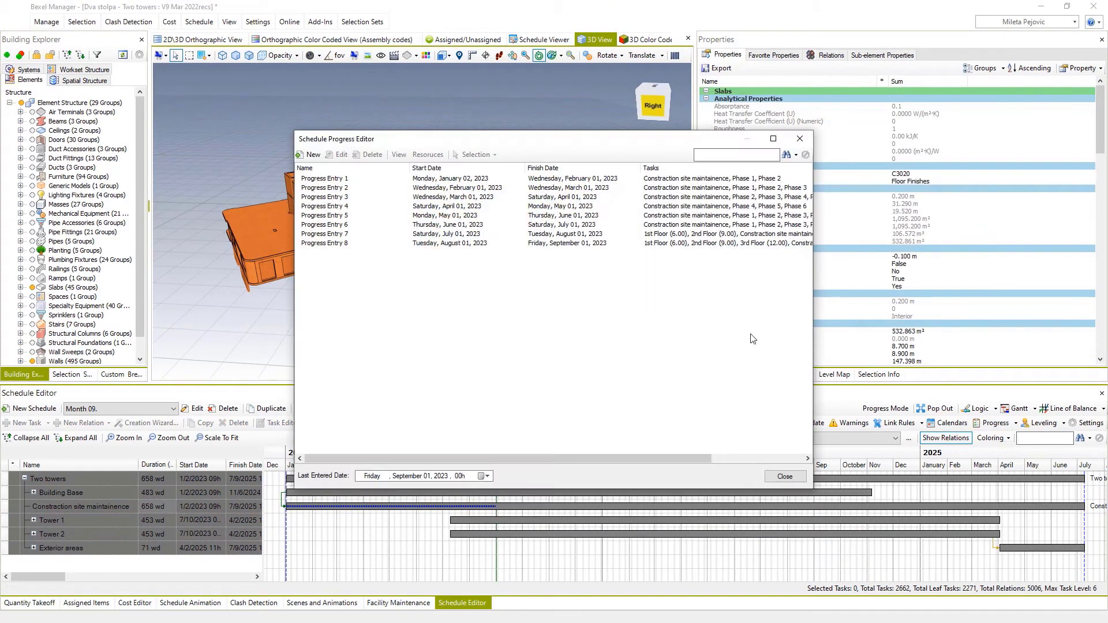
pyautogui.click(312, 155)
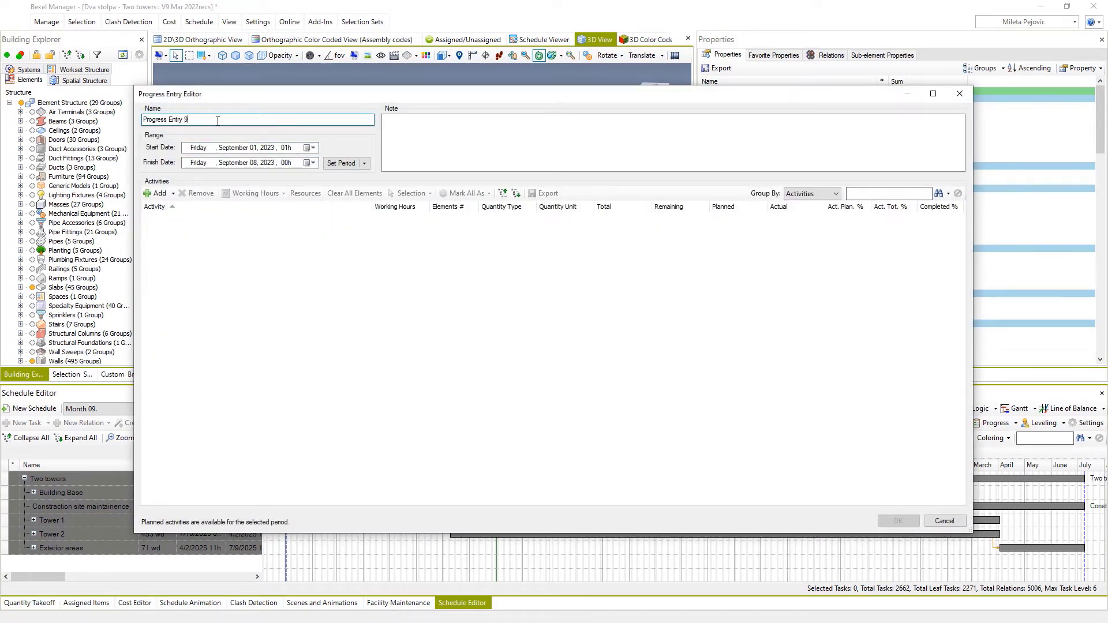
pyautogui.click(314, 163)
pyautogui.click(300, 235)
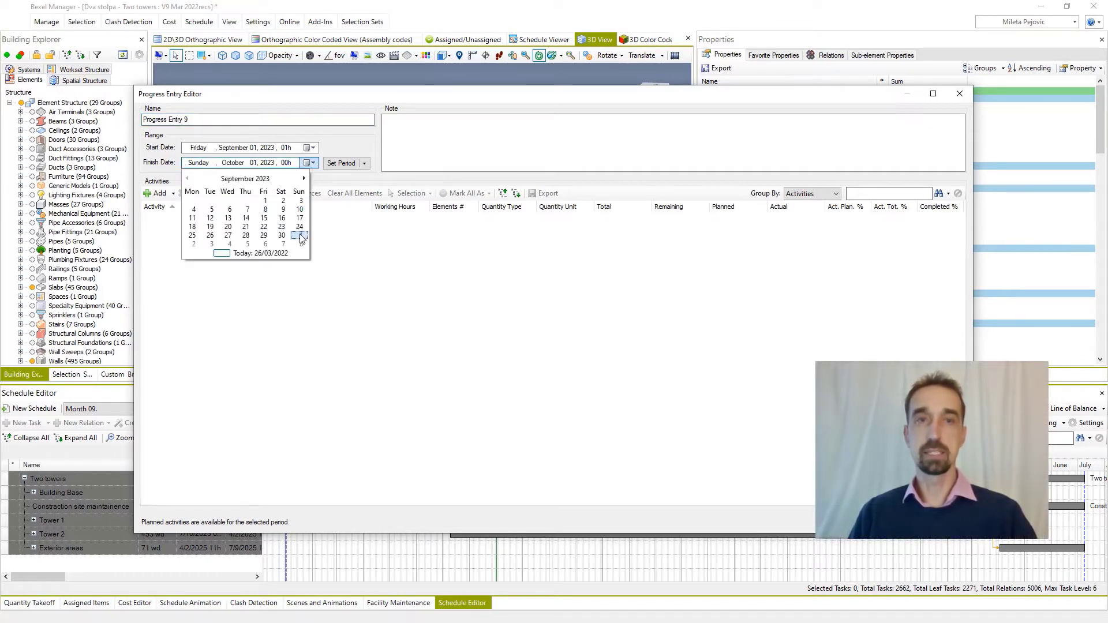
# Add all activities from the Executed-Month 09 selection set in 02-For Progress Entries to the progress entry at 100% completion.
pyautogui.click(173, 193)
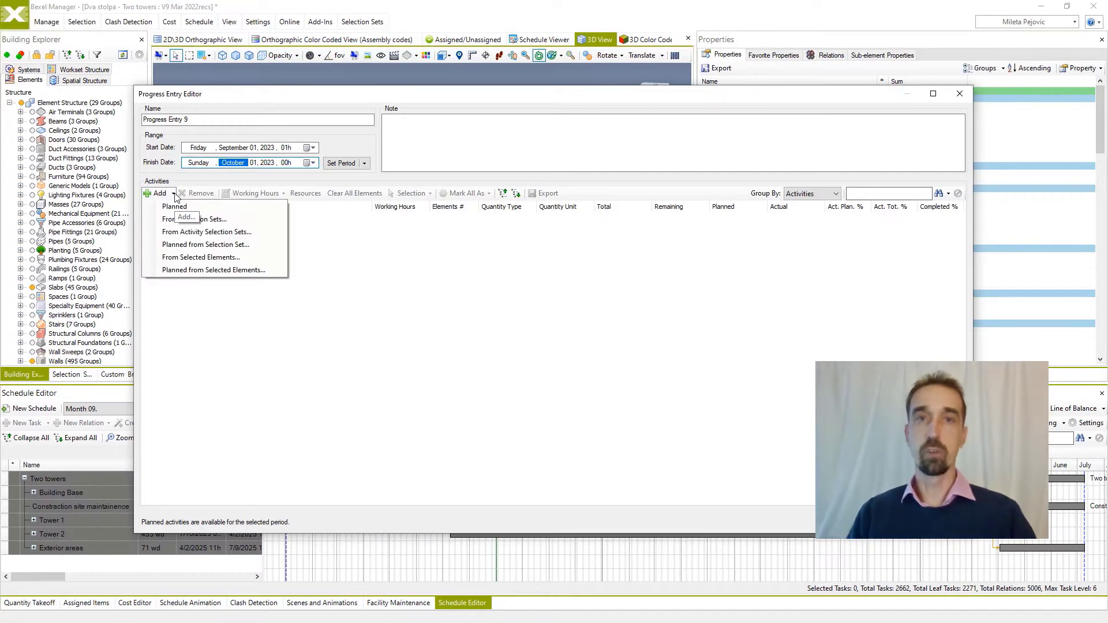
pyautogui.click(188, 219)
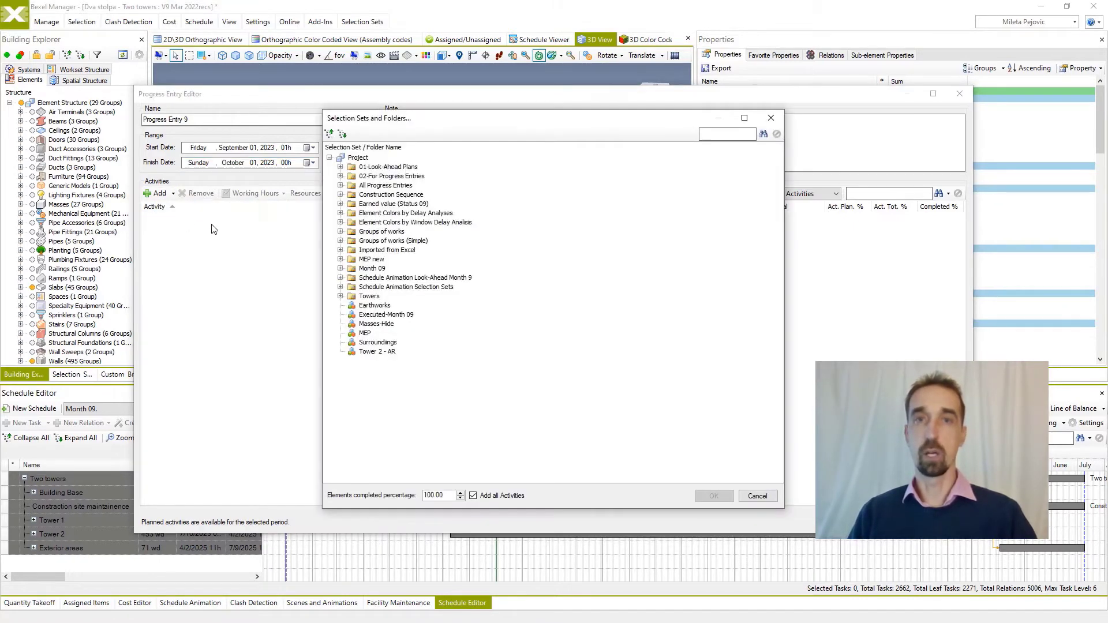
pyautogui.click(340, 176)
pyautogui.click(407, 260)
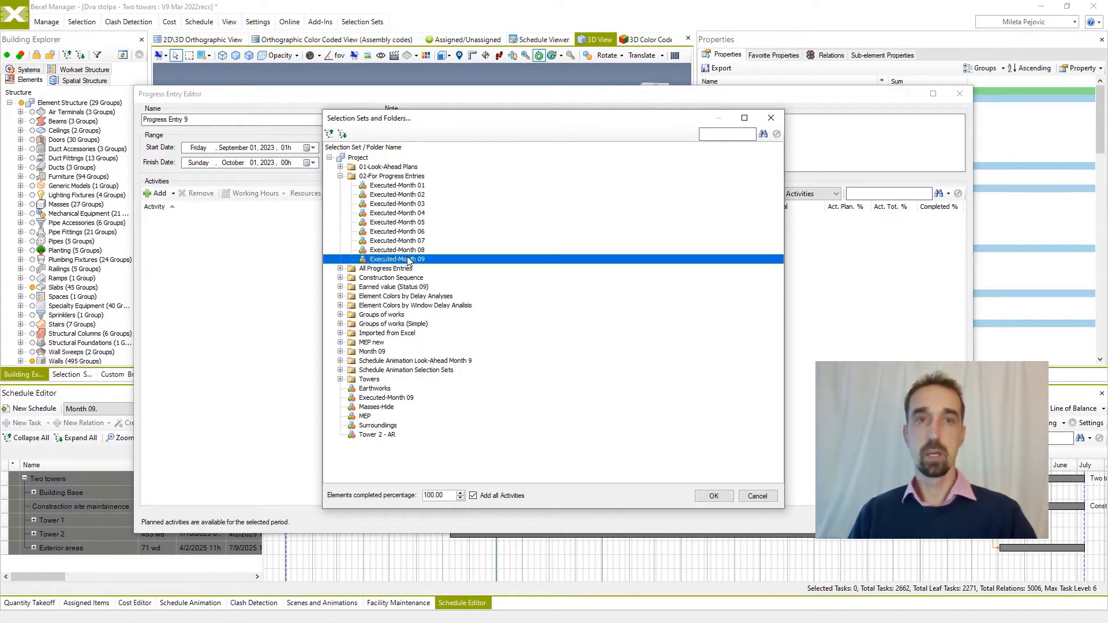
pyautogui.click(714, 496)
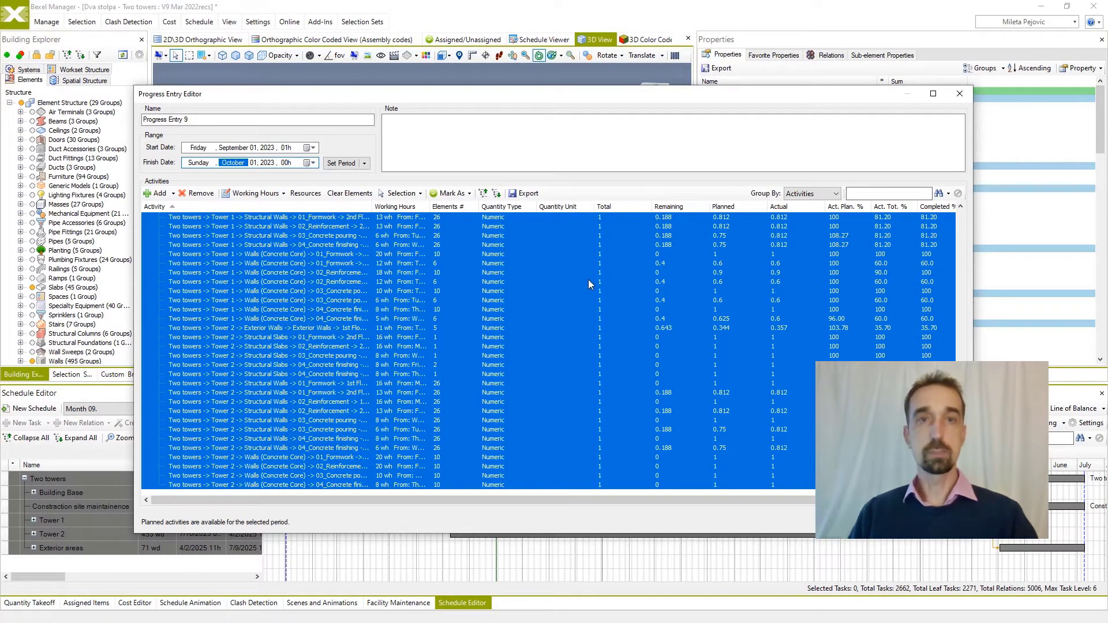
# Group the progress entry by Tasks, collapse the list, and expand Building Base, Tower 1 and Tower 2 to check their subtasks.
pyautogui.click(831, 194)
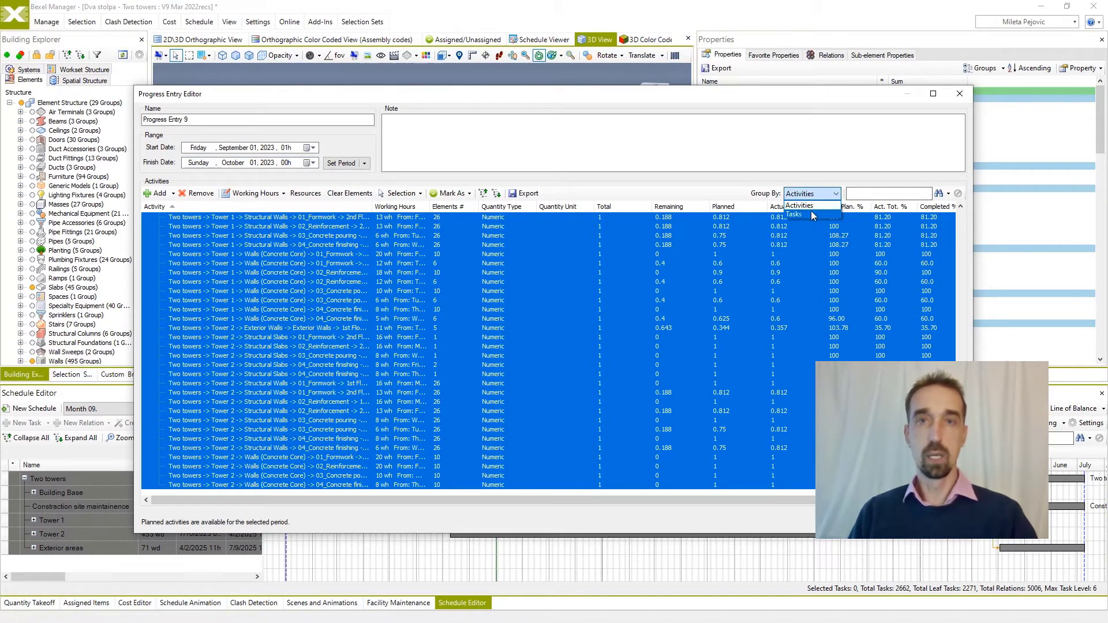
pyautogui.click(795, 214)
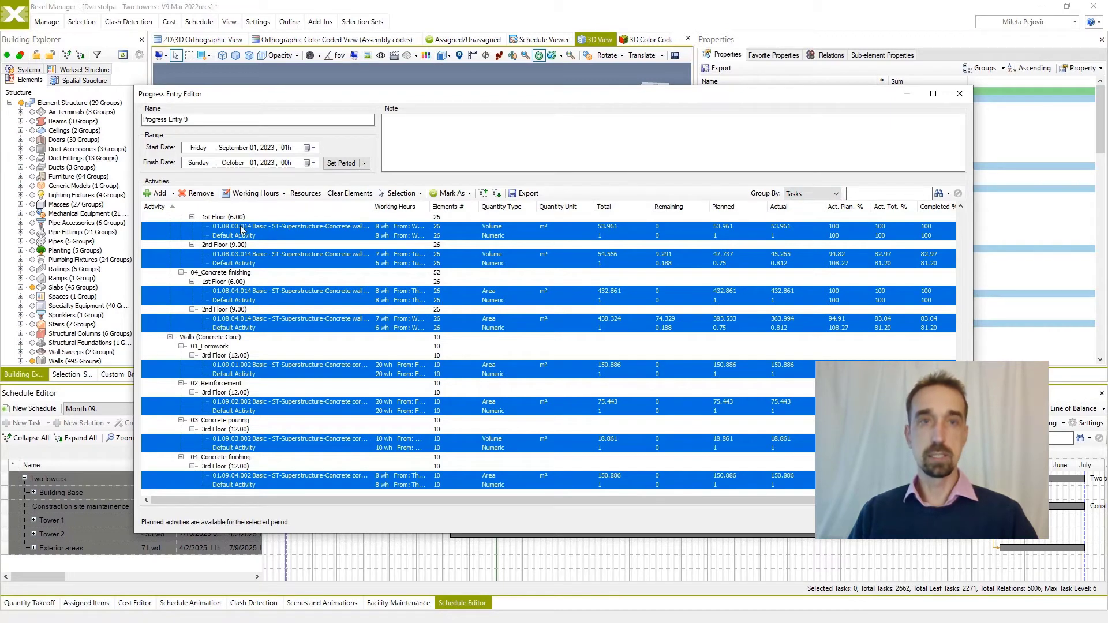
pyautogui.click(484, 194)
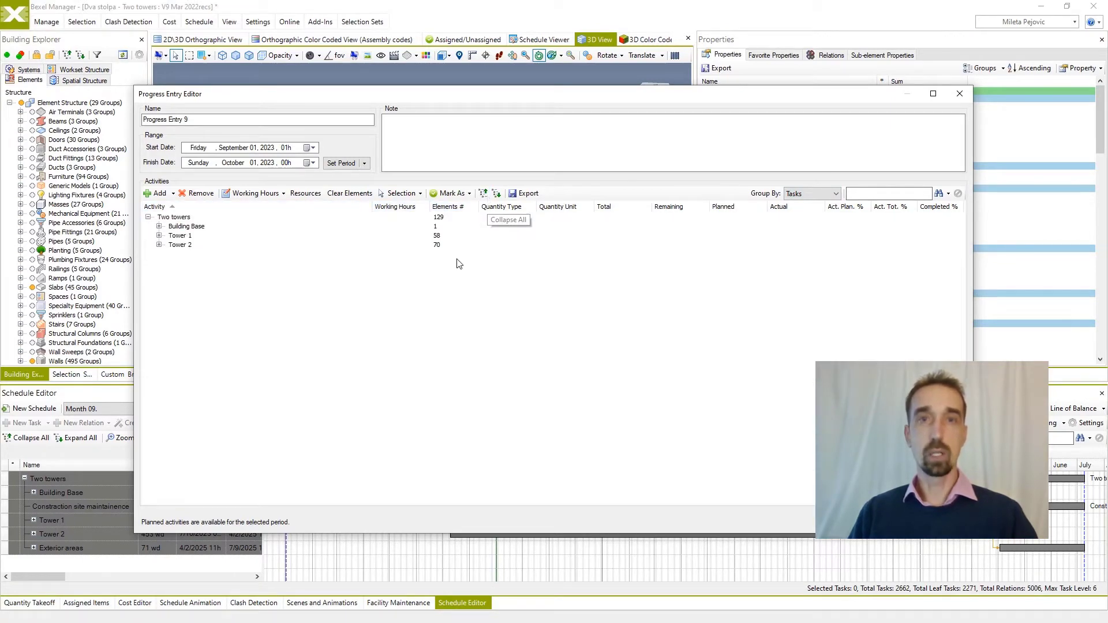
pyautogui.click(159, 226)
pyautogui.click(159, 244)
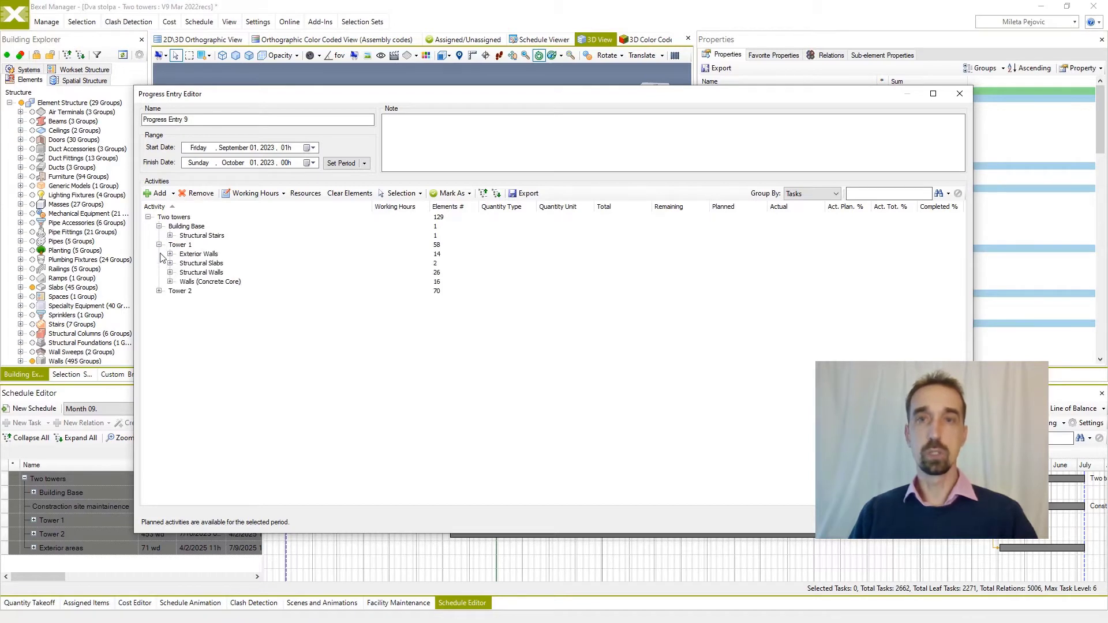
pyautogui.click(159, 291)
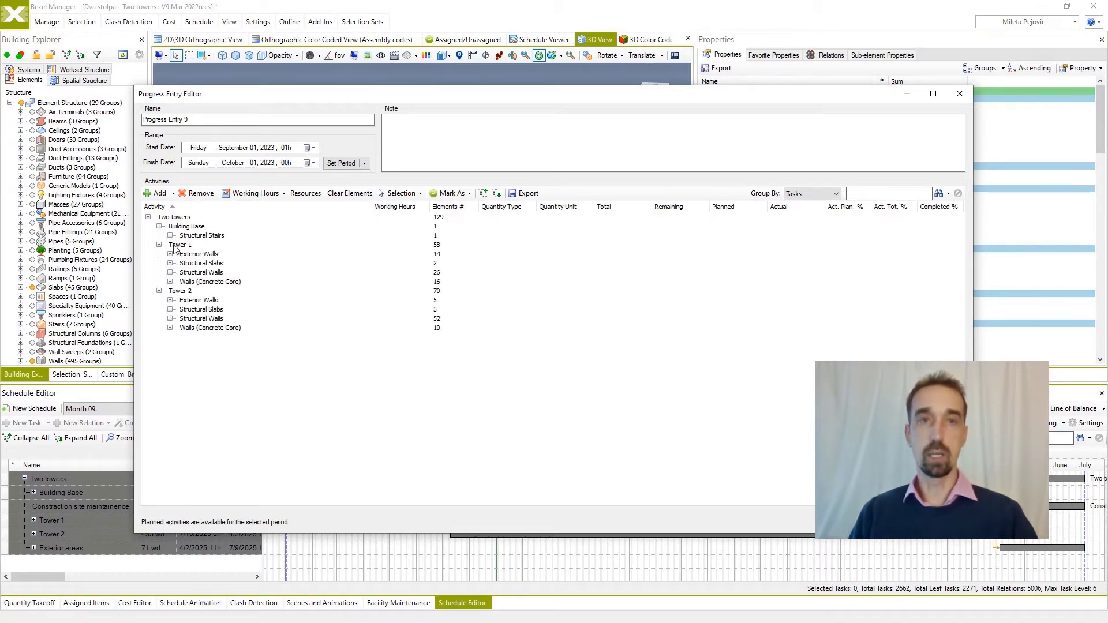
# Expand all tasks and examine the planned and actual quantities and completion percentages through Tower 1 and Tower 2.
pyautogui.click(496, 194)
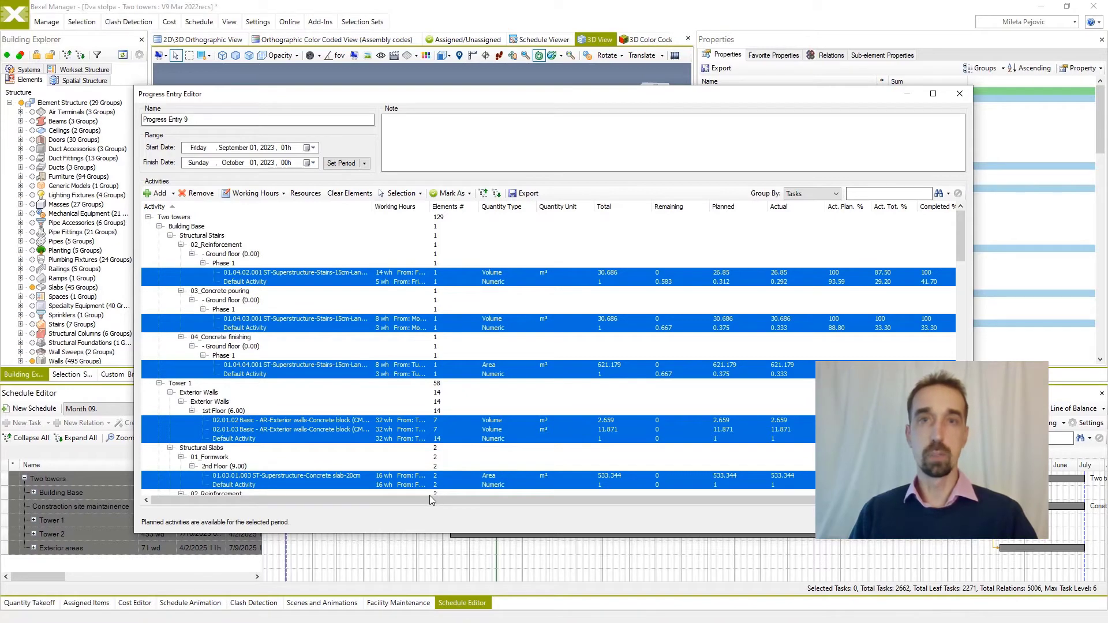
pyautogui.click(506, 384)
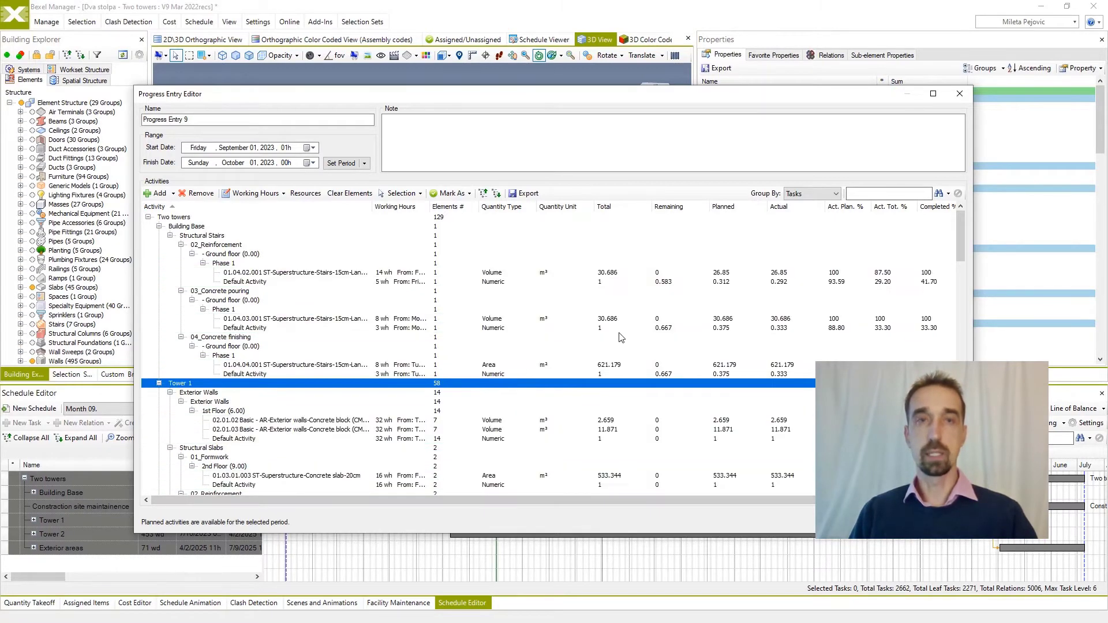
pyautogui.scroll(-6, 577, 375)
pyautogui.scroll(-5, 831, 348)
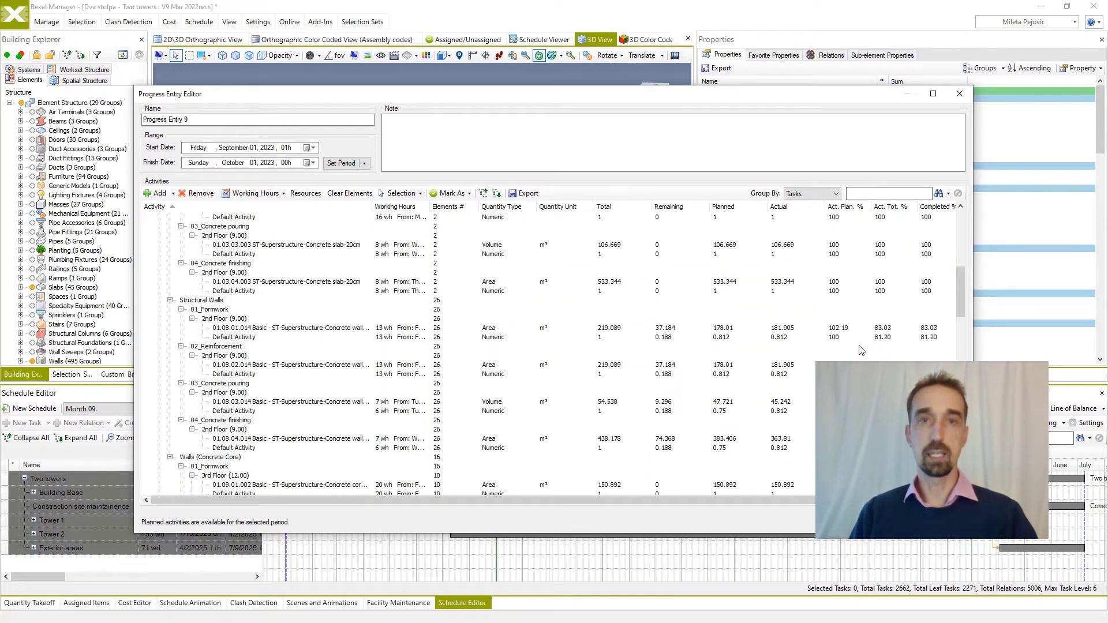
pyautogui.scroll(-11, 947, 353)
pyautogui.scroll(-5, 948, 354)
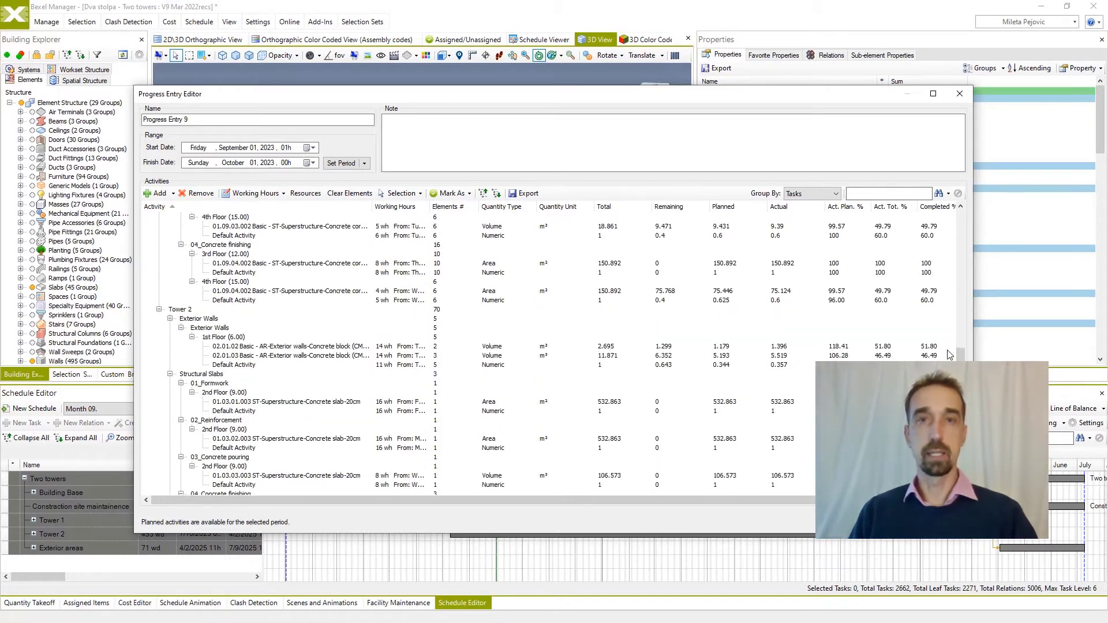
# Group the entry by Activities and open the actual-to-planned percentage of Tower 1's default structural slab formwork activity for editing.
pyautogui.click(836, 196)
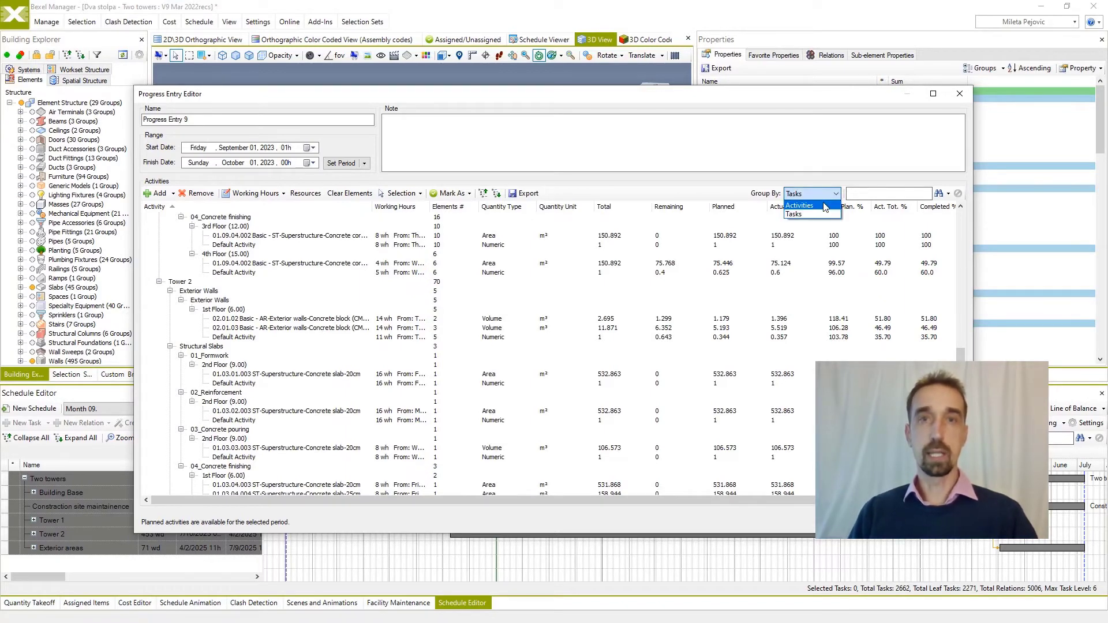
pyautogui.click(799, 205)
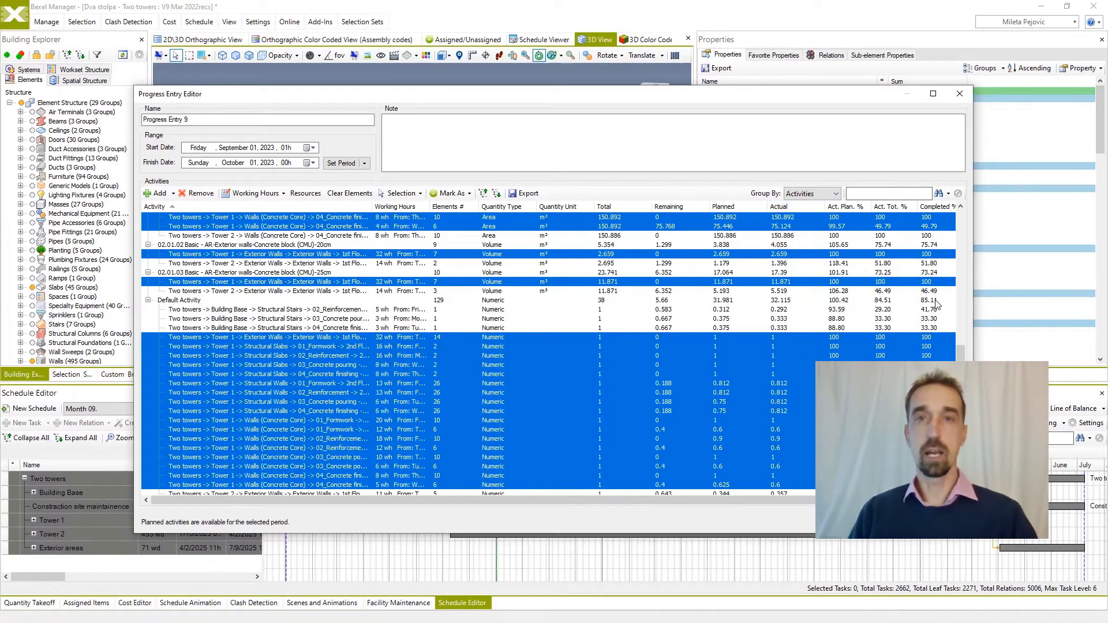
pyautogui.click(841, 346)
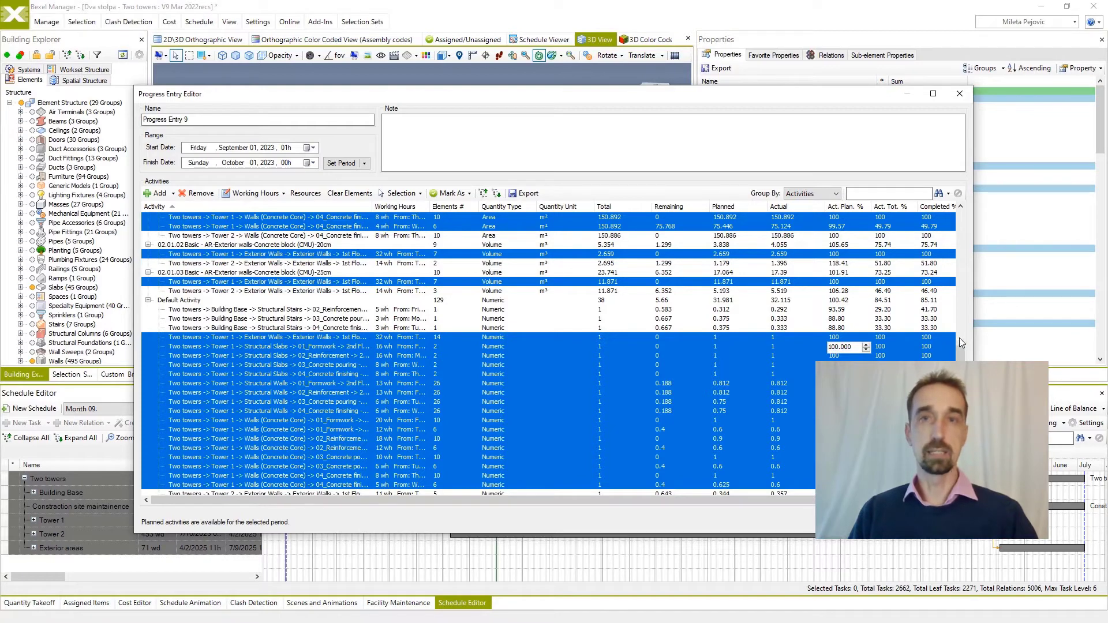
pyautogui.moveTo(959, 353); pyautogui.dragTo(972, 216)
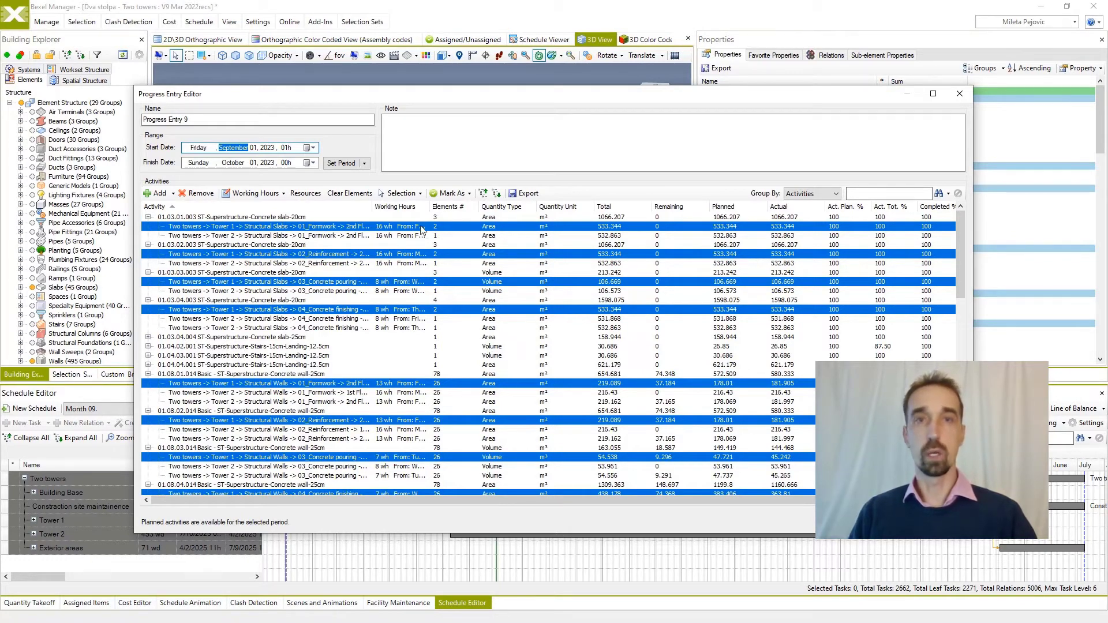
# Examine the daily working hours of the selected Tower 1 activities for September 1 to 27, 2023, leaving them as they are.
pyautogui.click(276, 193)
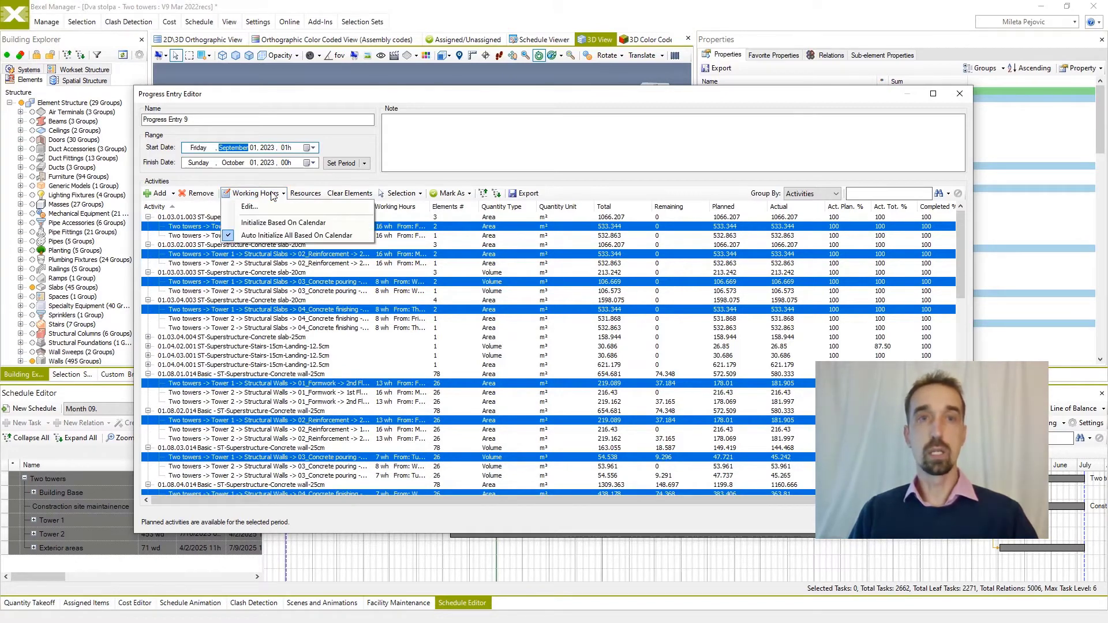
pyautogui.click(265, 206)
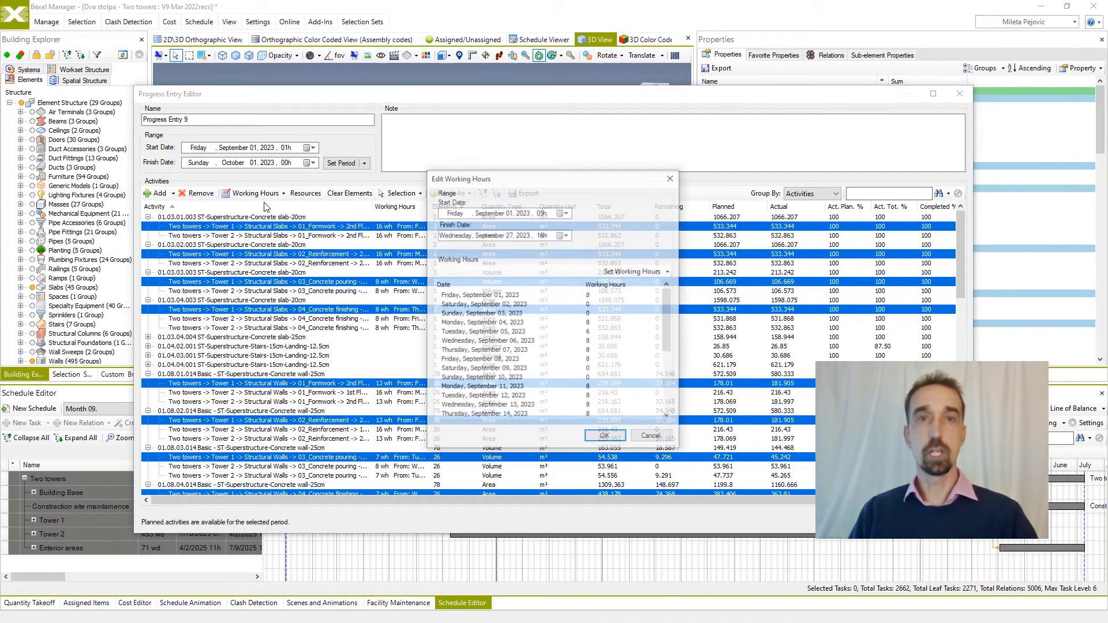
pyautogui.scroll(-5, 567, 346)
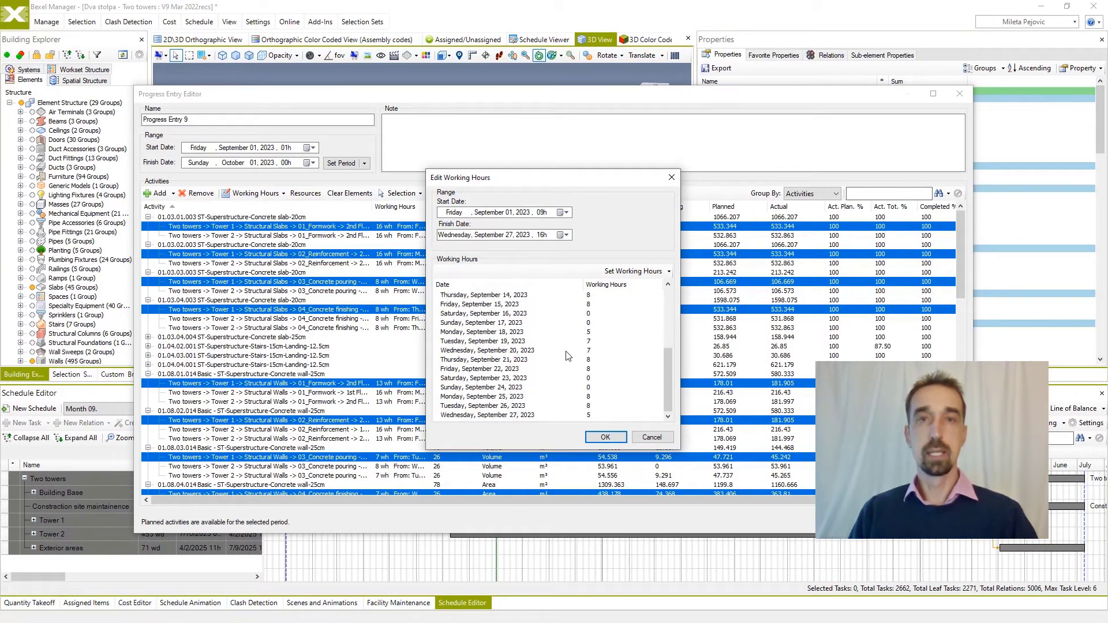
pyautogui.scroll(5, 567, 356)
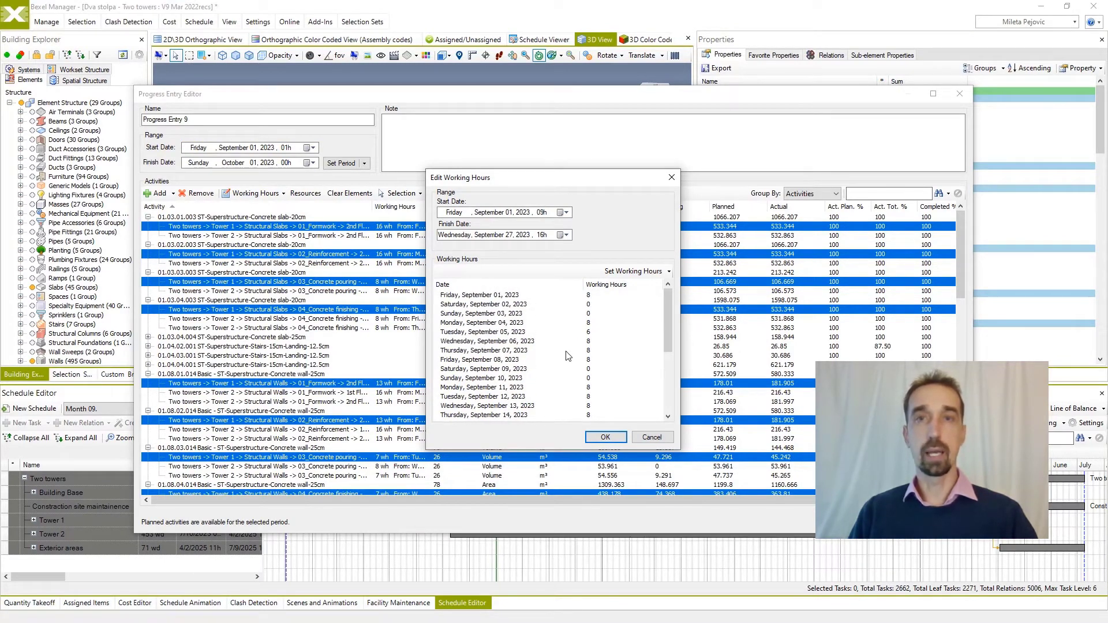
pyautogui.click(649, 438)
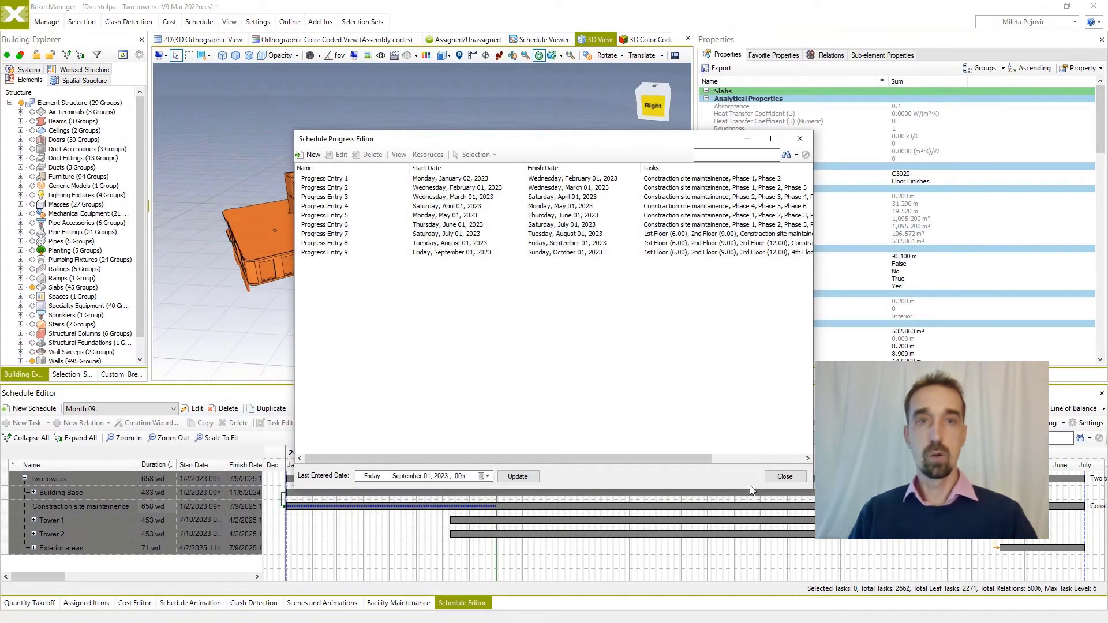
# Update the schedule progress's last entered date to October 1, 2023, 00h, and close the progress editor.
pyautogui.click(518, 476)
pyautogui.click(486, 476)
pyautogui.click(475, 547)
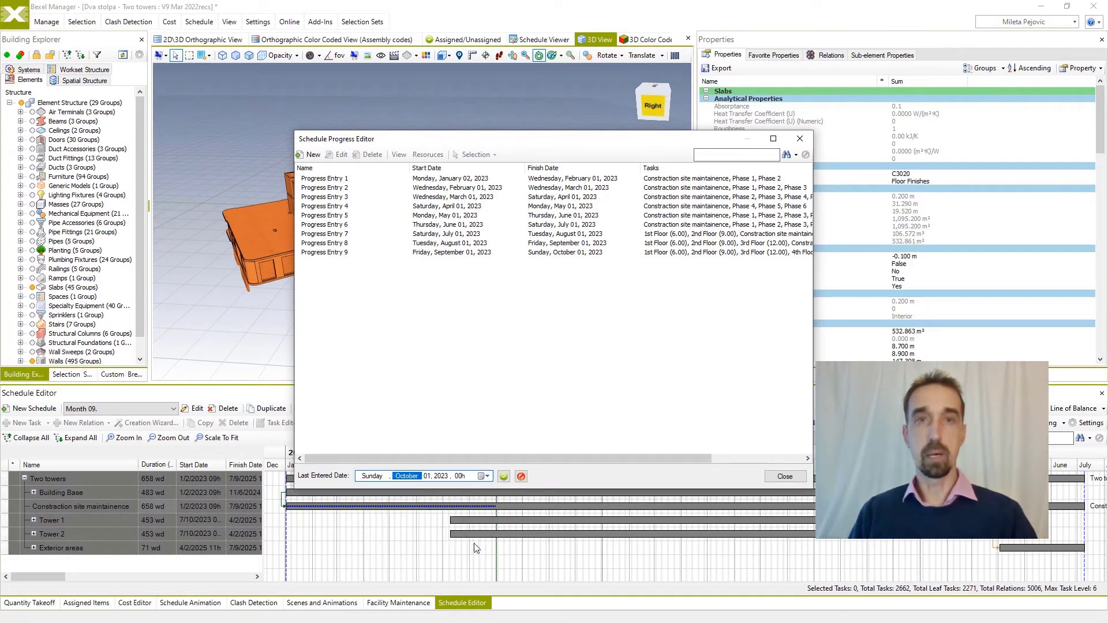
pyautogui.click(503, 477)
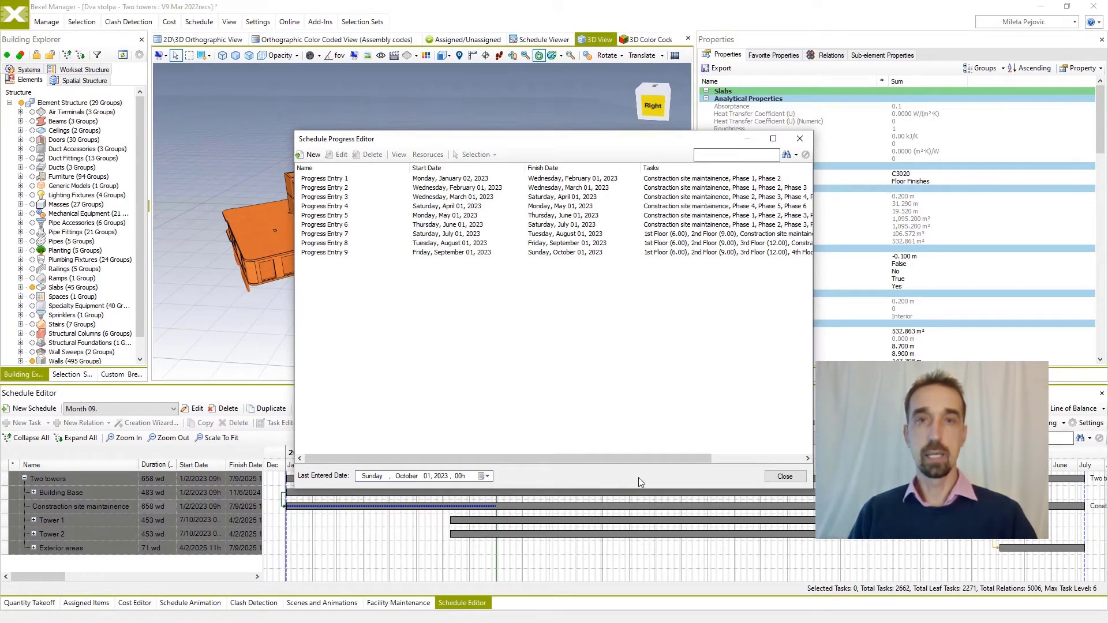
pyautogui.click(783, 476)
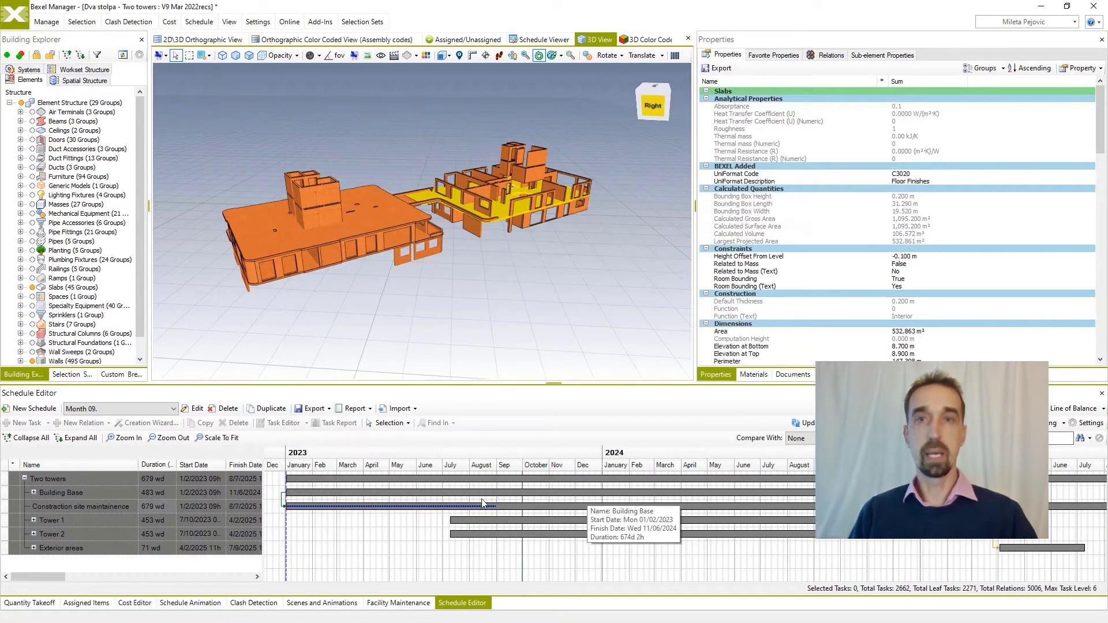
# Expand all schedule tasks, compare them with Baseline (Month 00), and enlarge the detached schedule editor to full screen.
pyautogui.click(78, 438)
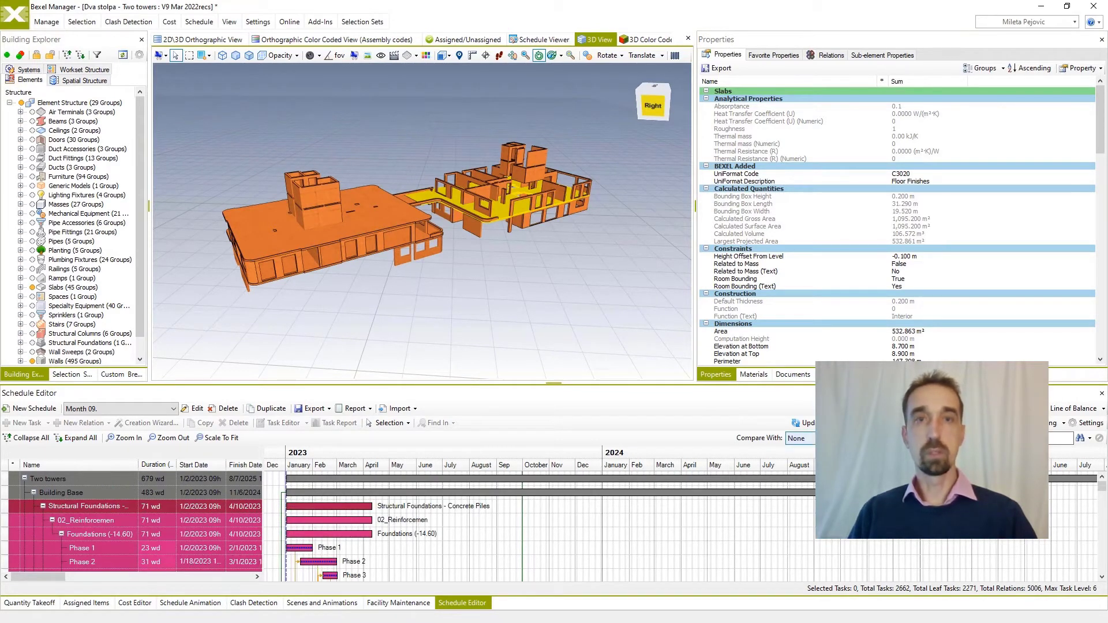
pyautogui.click(831, 455)
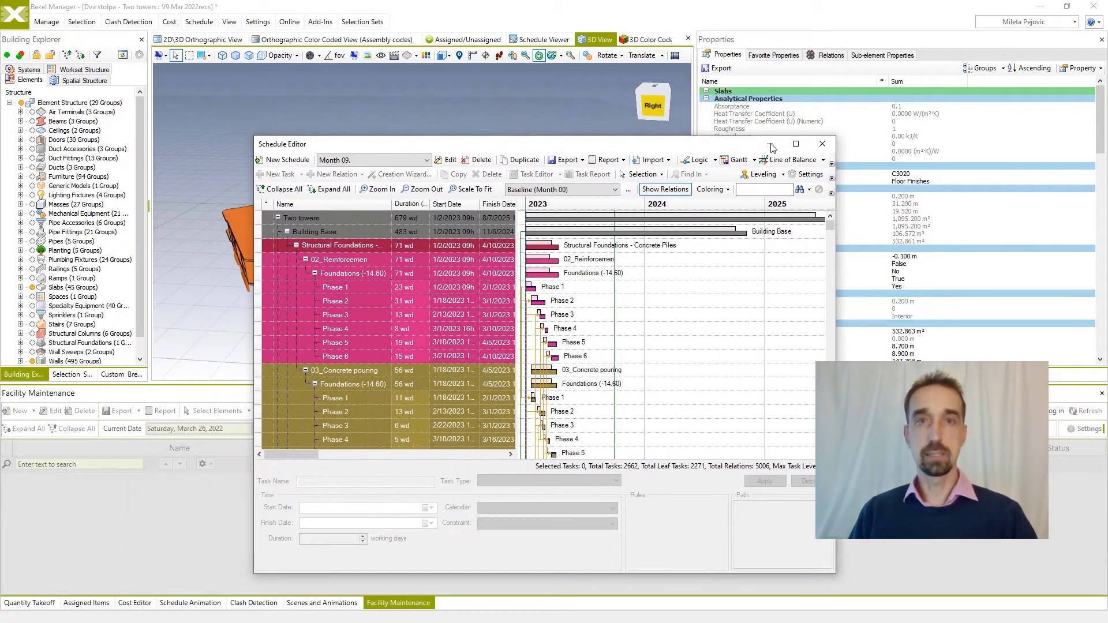
pyautogui.click(795, 143)
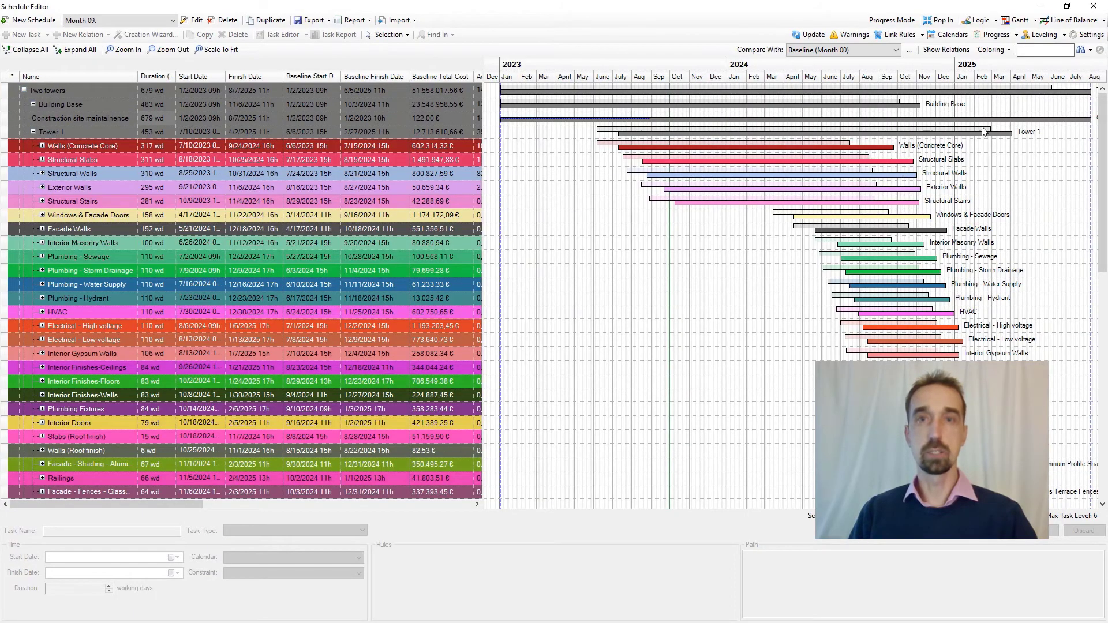
# Examine the Line of Balance chart from Building Base up through both towers, and return to the Gantt view.
pyautogui.click(1070, 19)
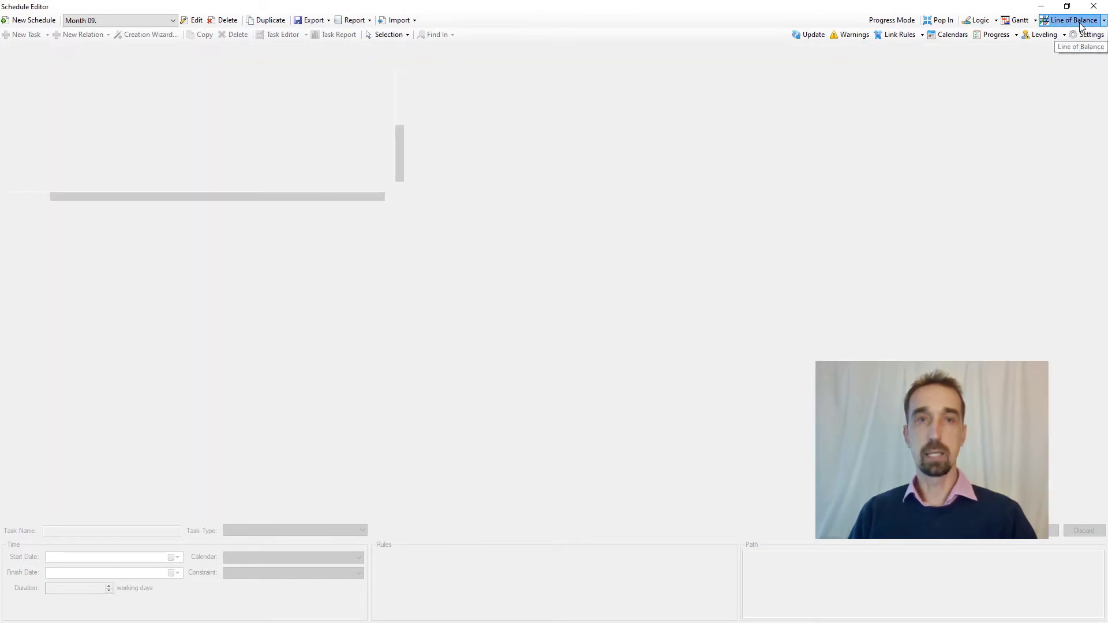
pyautogui.scroll(5, 900, 273)
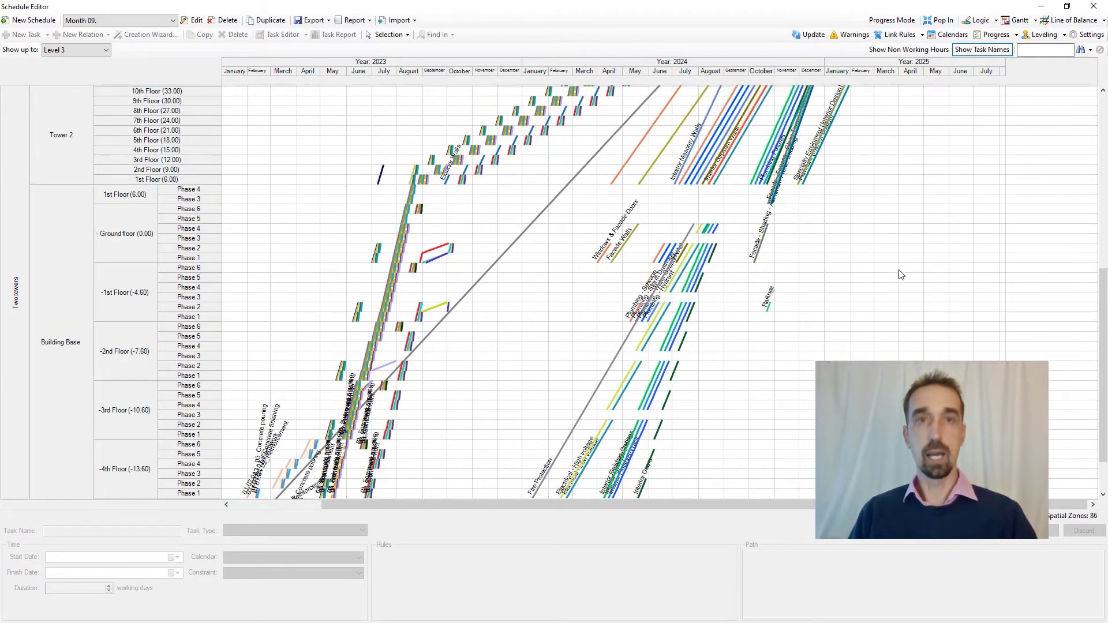
pyautogui.scroll(6, 901, 274)
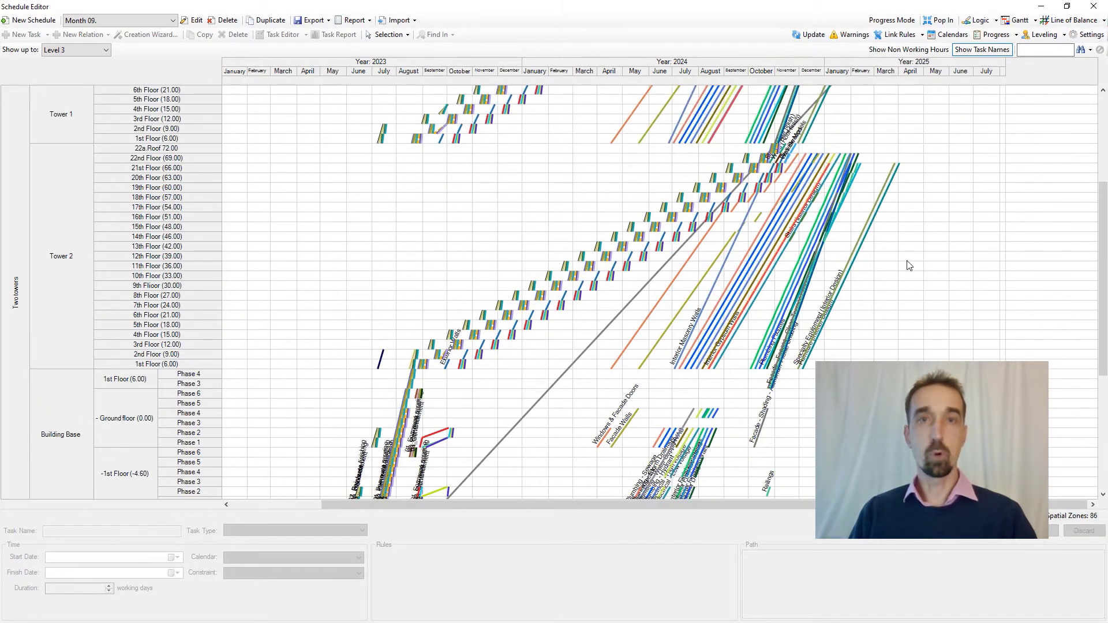
pyautogui.scroll(5, 920, 257)
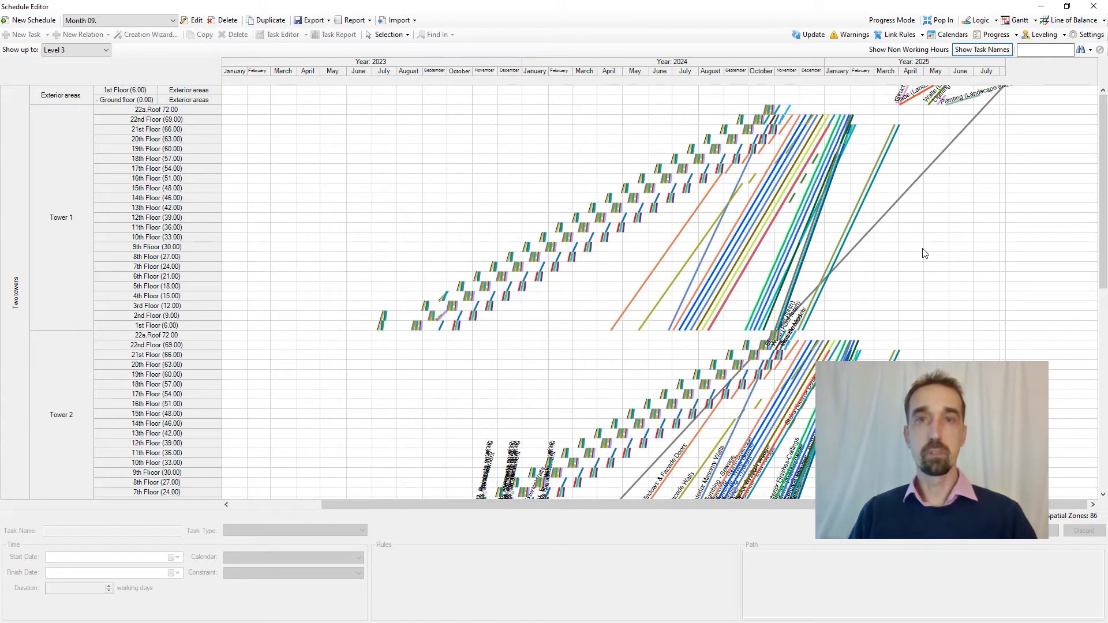
pyautogui.click(1019, 26)
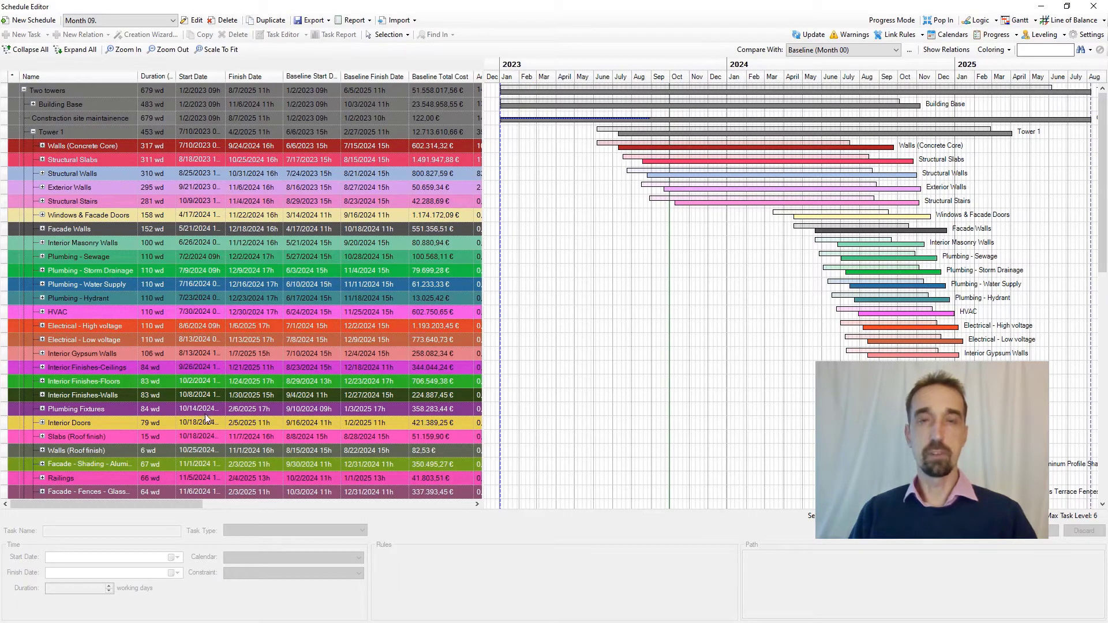
pyautogui.click(252, 284)
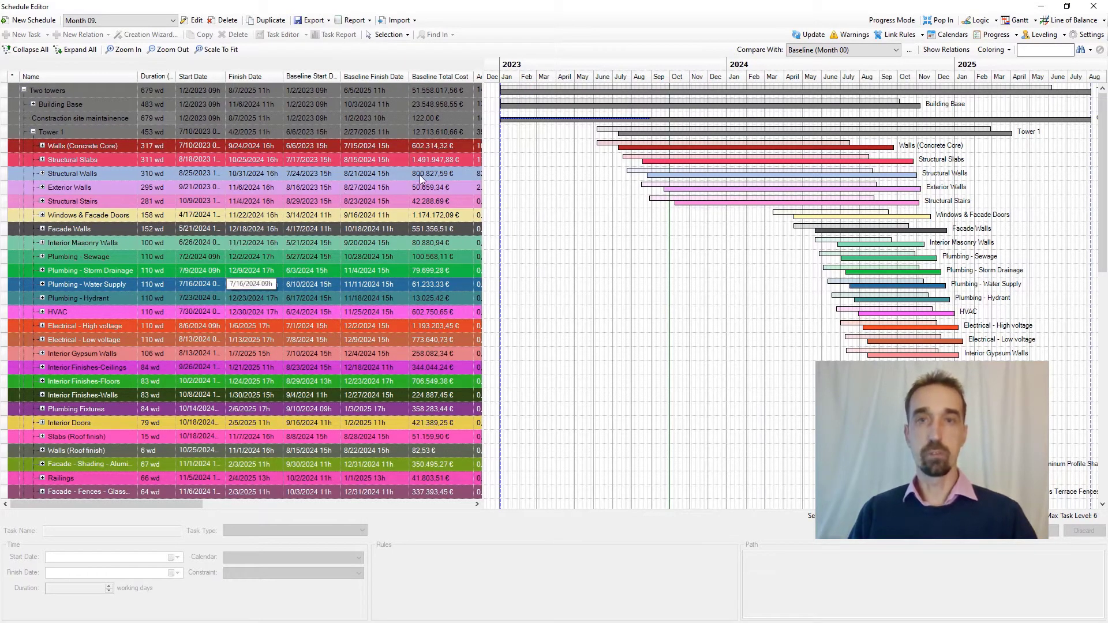
pyautogui.moveTo(145, 502)
pyautogui.mouseDown()
pyautogui.moveTo(453, 522)
pyautogui.moveTo(279, 503)
pyautogui.moveTo(140, 505)
pyautogui.mouseUp()
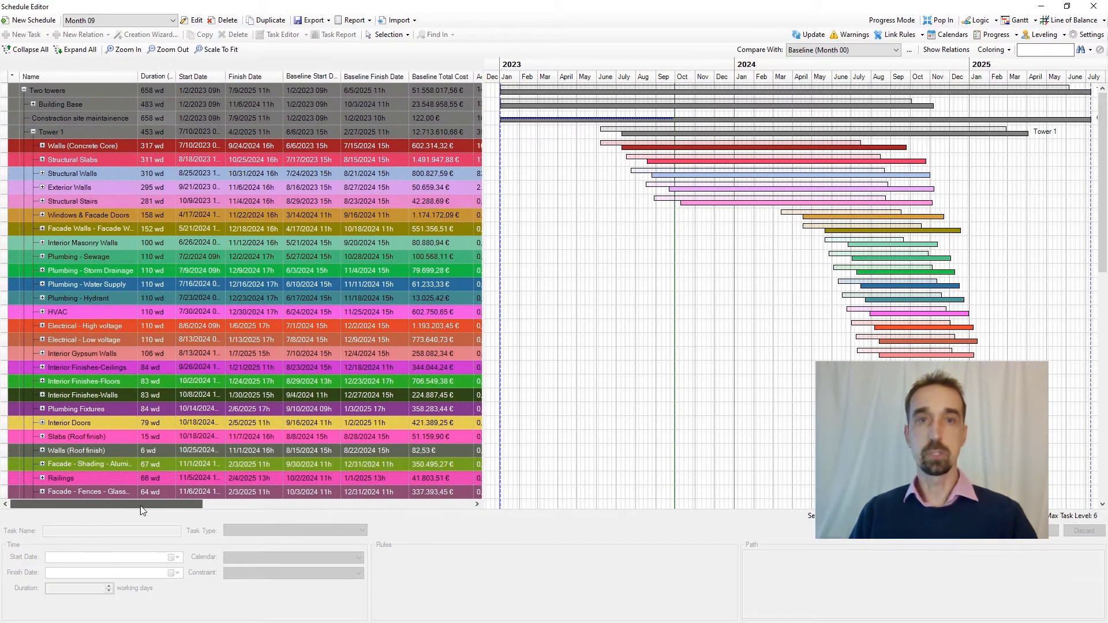
# Generate the Tower 1 task report and compare its cost, cumulative cost and activity quantities against Baseline (Month 00).
pyautogui.click(57, 136)
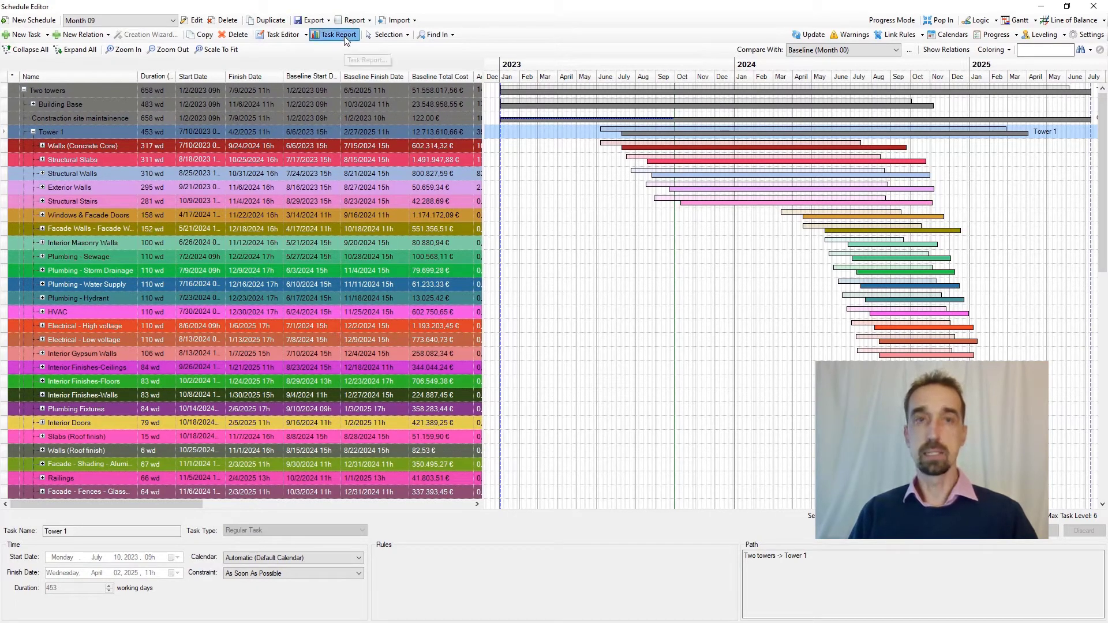
pyautogui.click(344, 36)
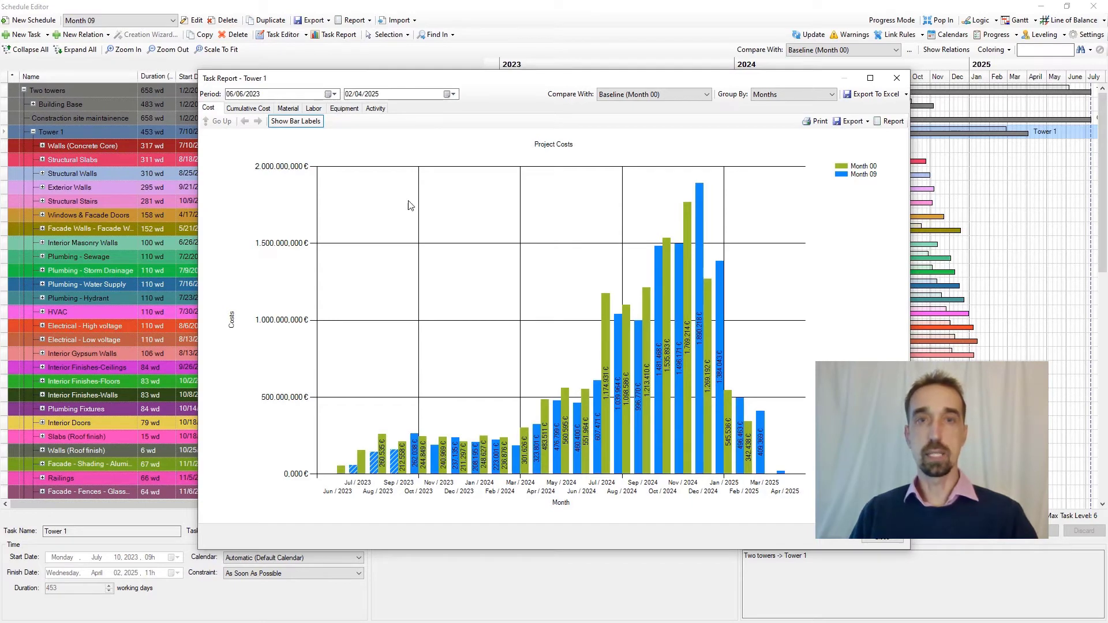
pyautogui.click(253, 109)
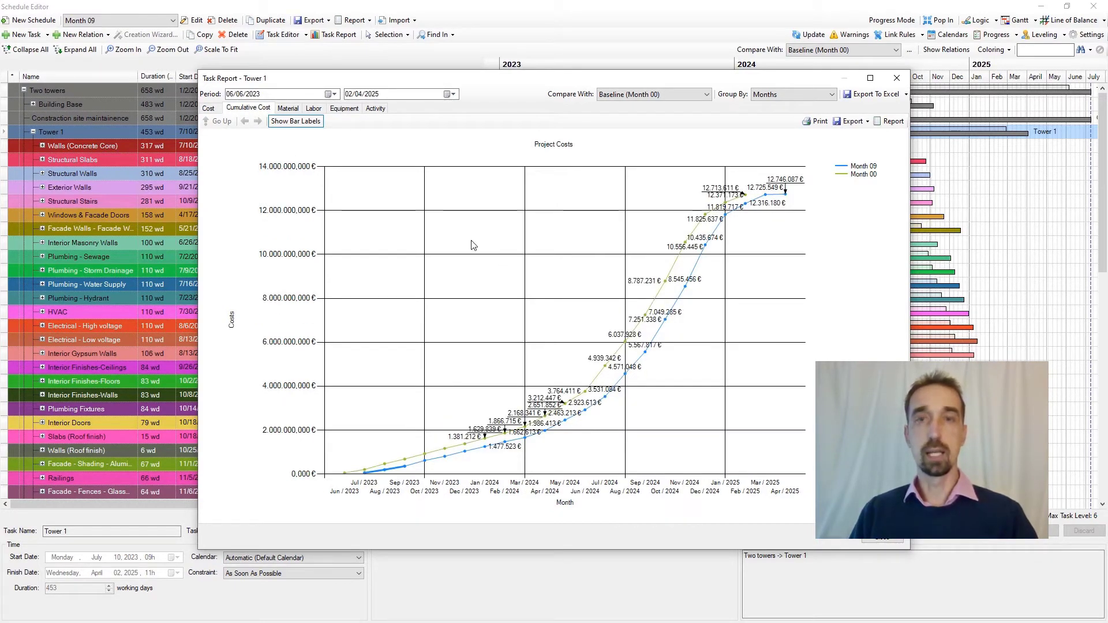
pyautogui.click(374, 109)
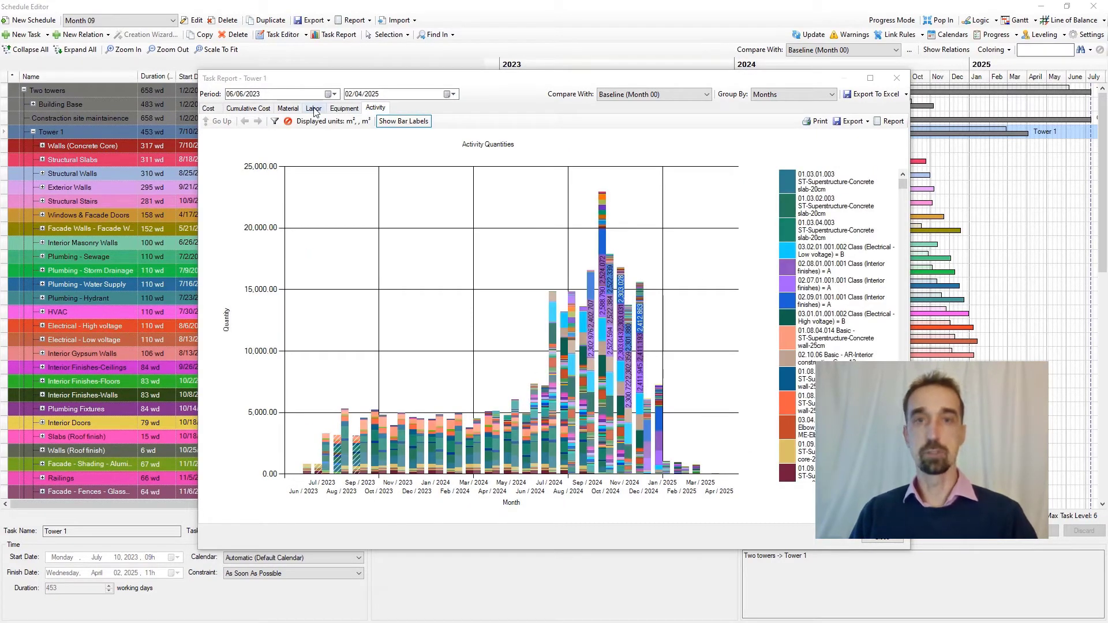
pyautogui.click(210, 109)
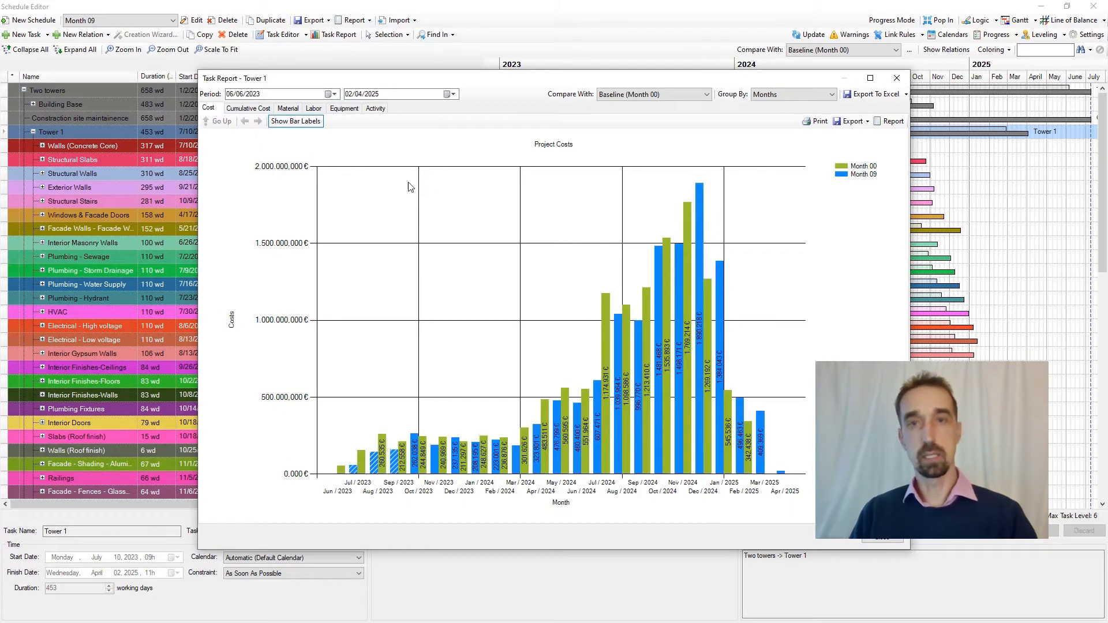
pyautogui.click(881, 539)
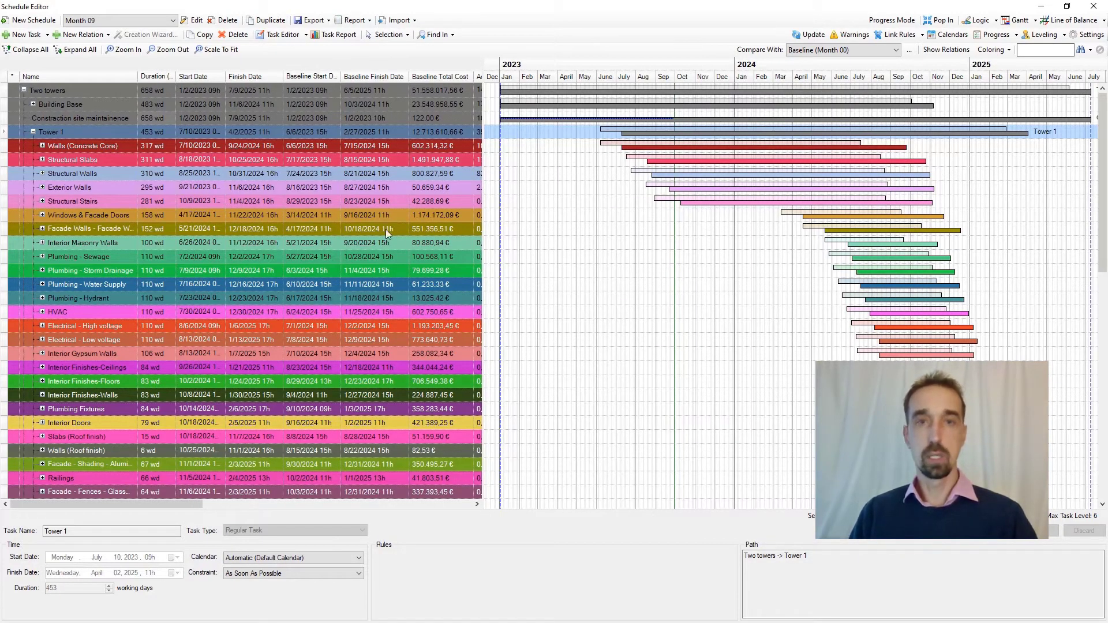
# Generate the task report for the whole Two towers task and review its cumulative and monthly costs against the baseline.
pyautogui.click(89, 91)
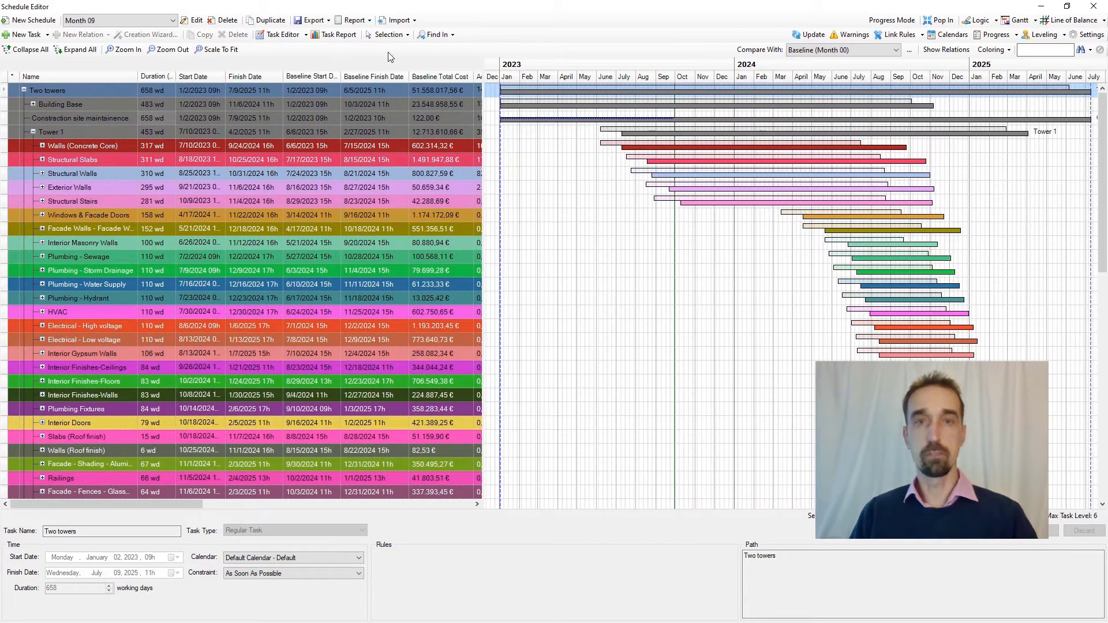
pyautogui.click(339, 35)
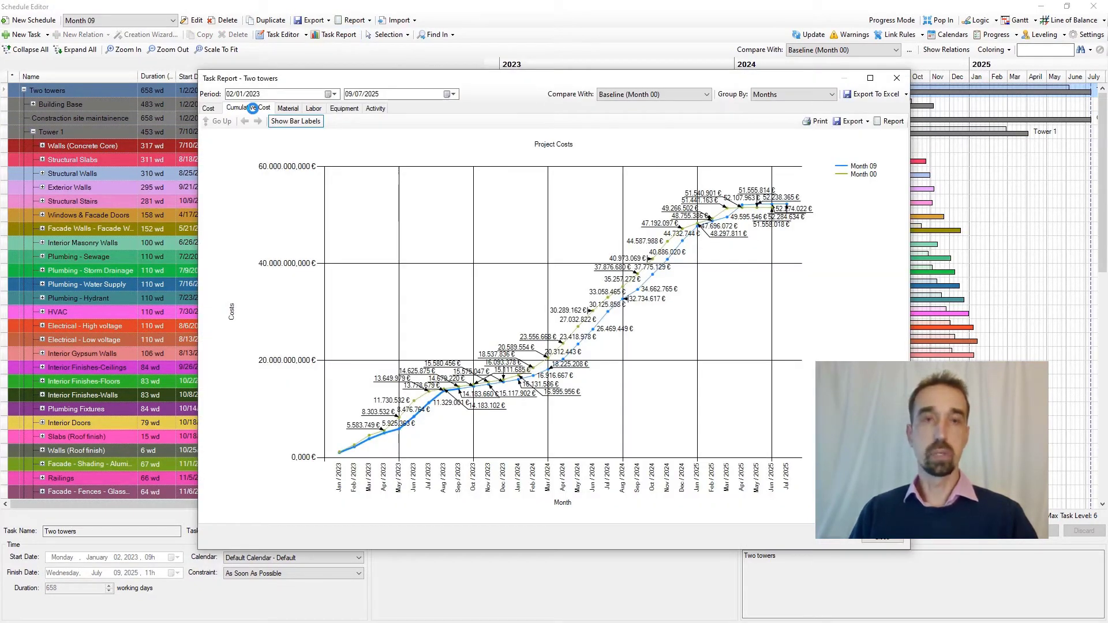
pyautogui.click(209, 108)
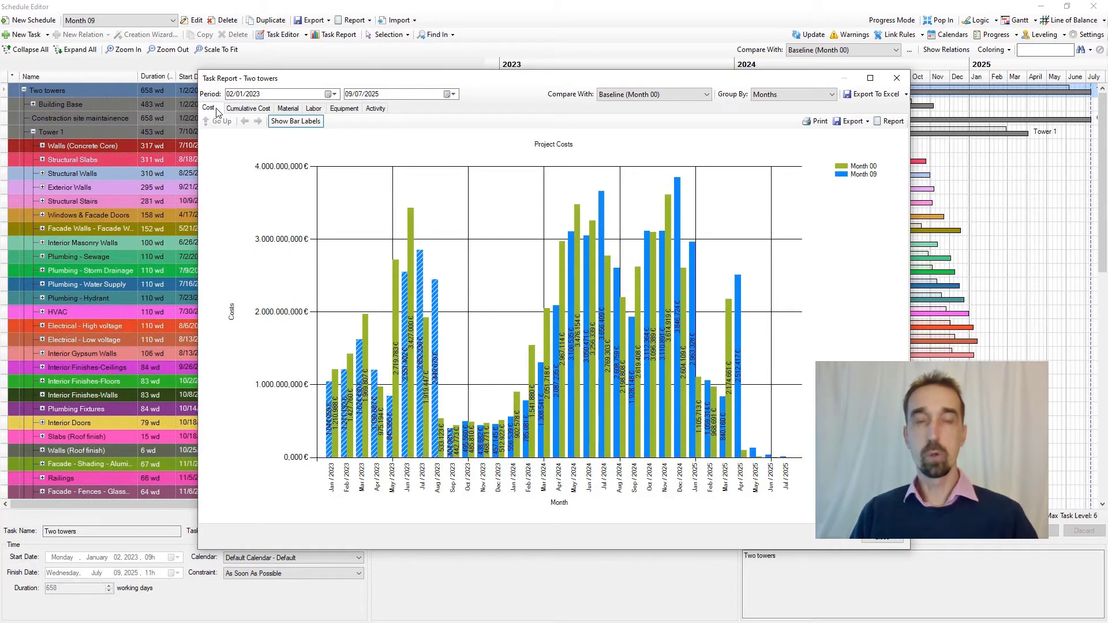
pyautogui.click(897, 80)
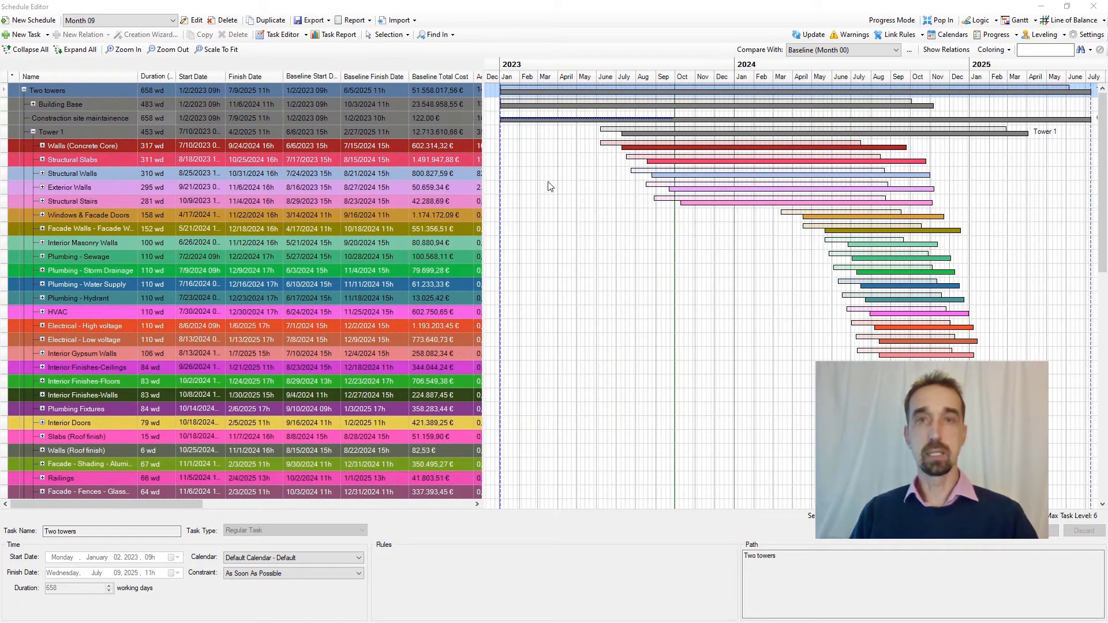
# Dock the schedule editor back into the main window and bring both towers fully into the 3D view.
pyautogui.click(939, 20)
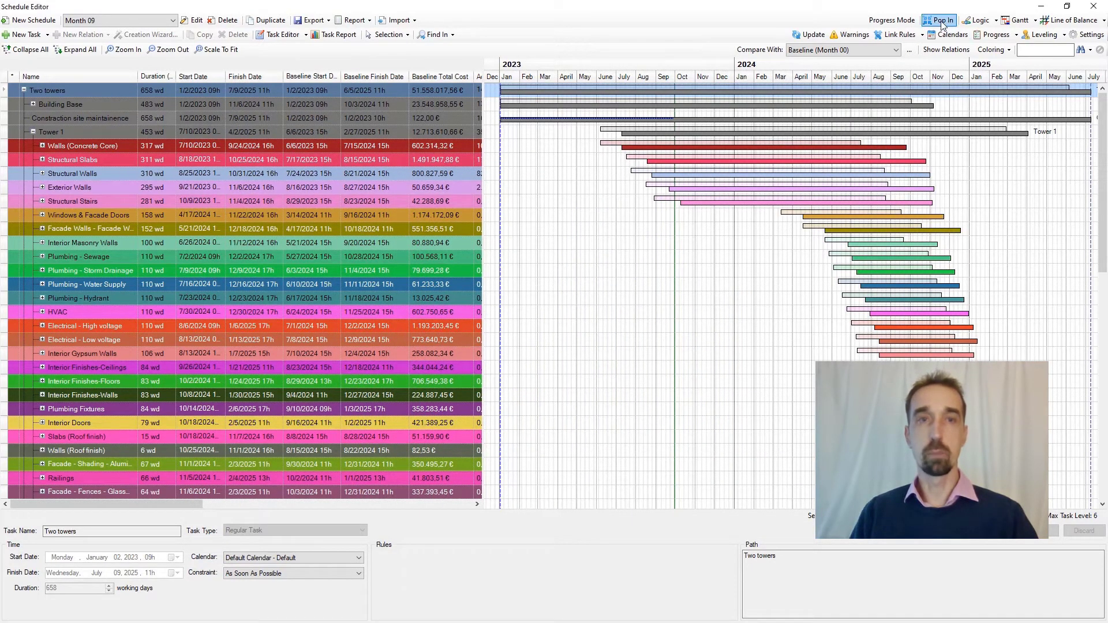
pyautogui.scroll(-10, 401, 328)
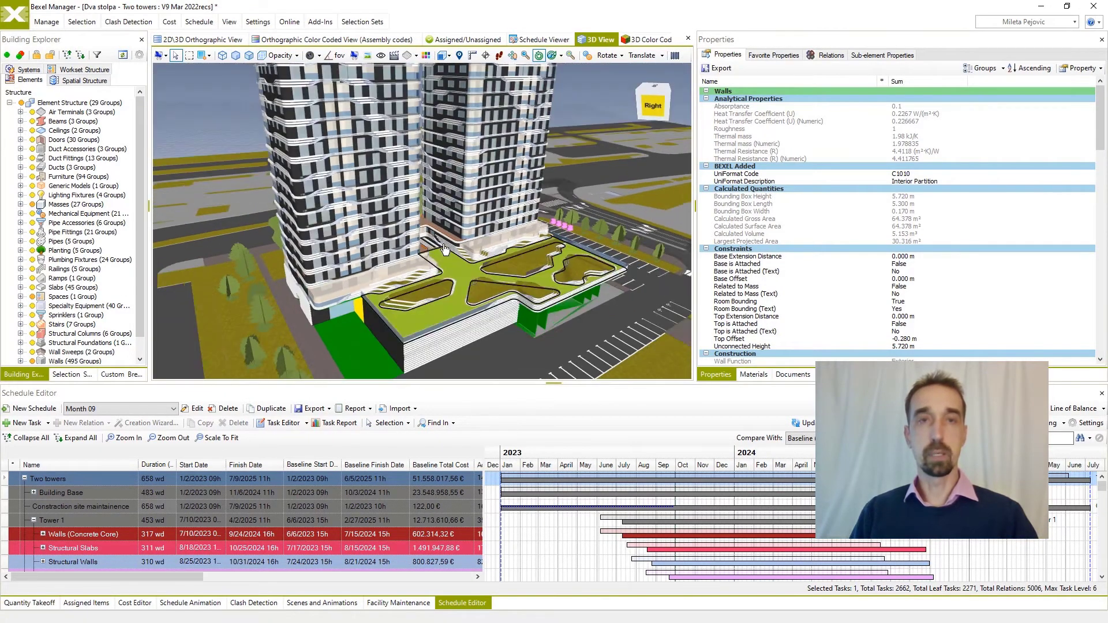
pyautogui.scroll(-8, 475, 304)
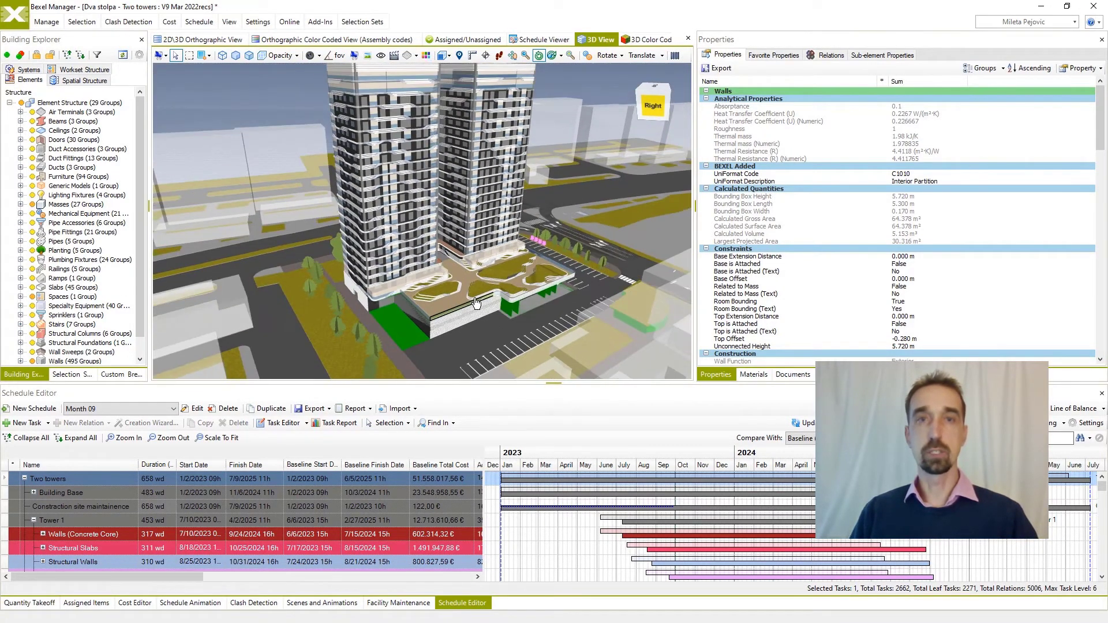
# Export the project's Schedules and Cost Versions sections to Power BI.
pyautogui.click(46, 24)
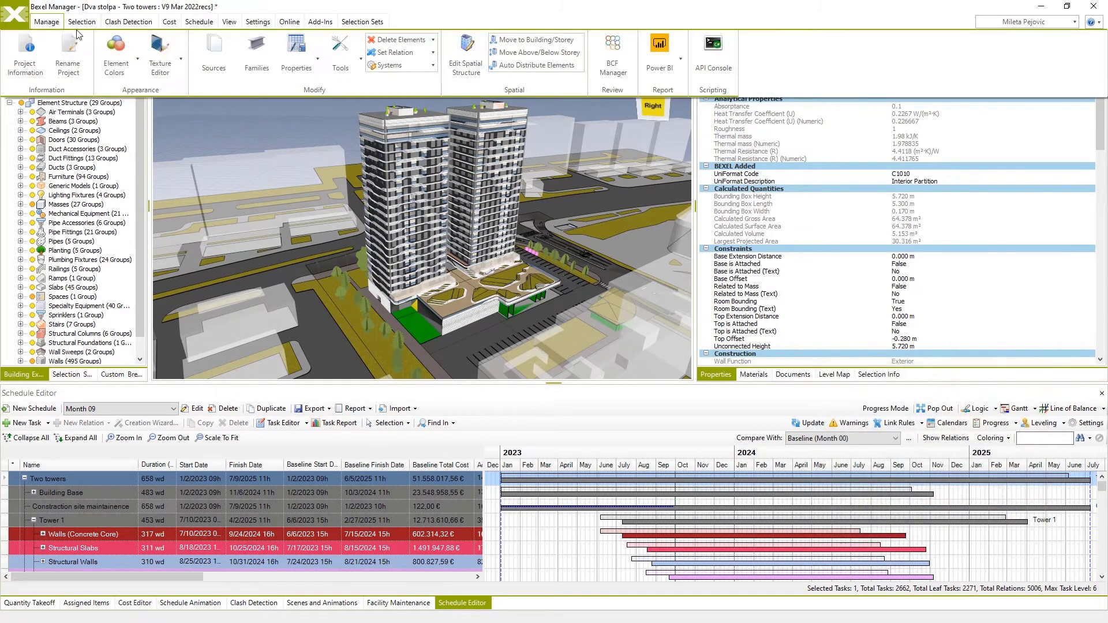
pyautogui.click(679, 61)
pyautogui.click(683, 104)
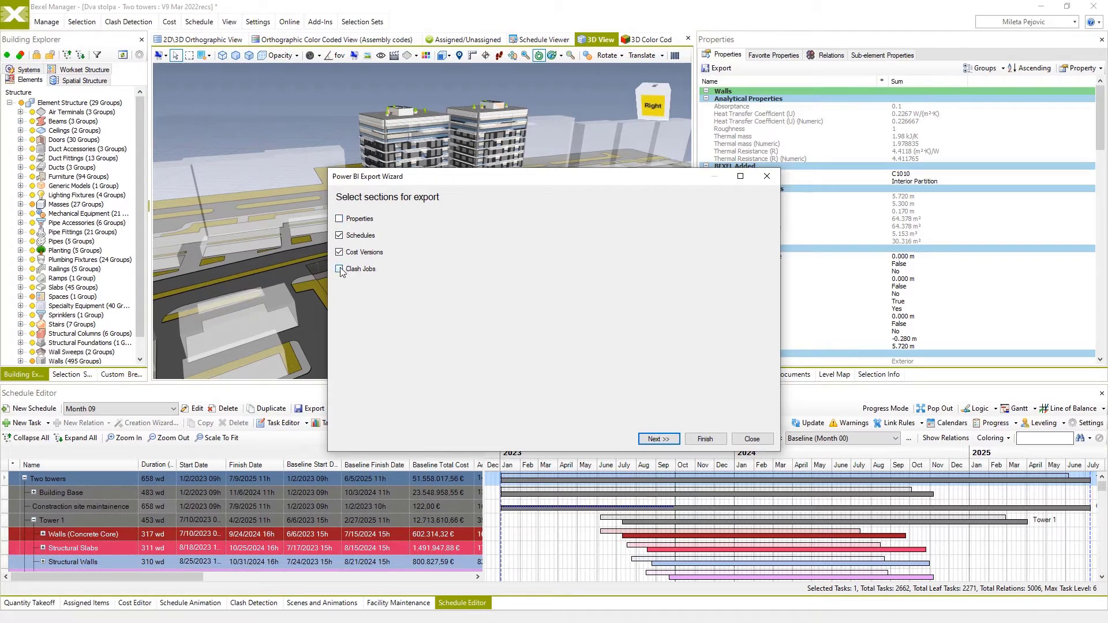
pyautogui.click(704, 440)
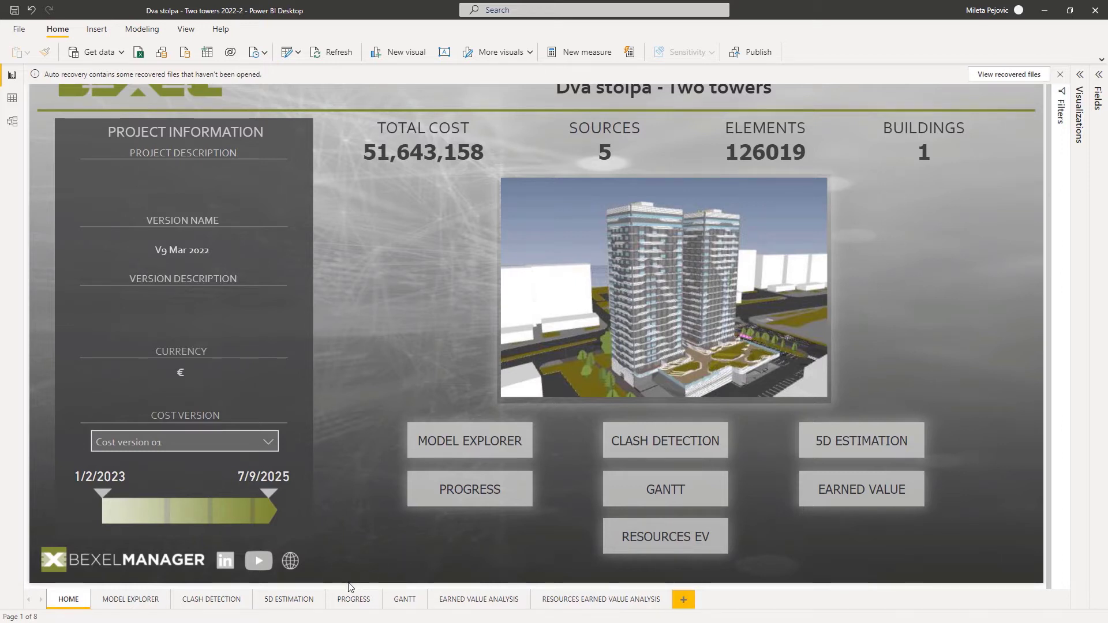
# Open the 5D Estimation report page and review the cost breakdown charts and the Construction Costs Estimation table down to the slabs.
pyautogui.click(289, 599)
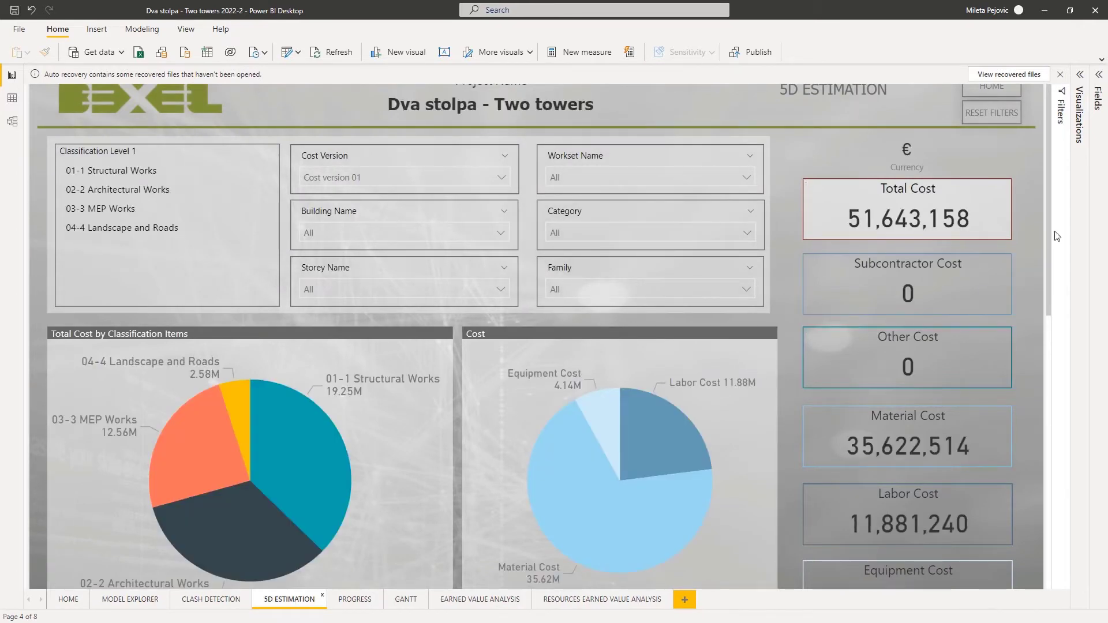
pyautogui.moveTo(1049, 233); pyautogui.dragTo(1026, 401)
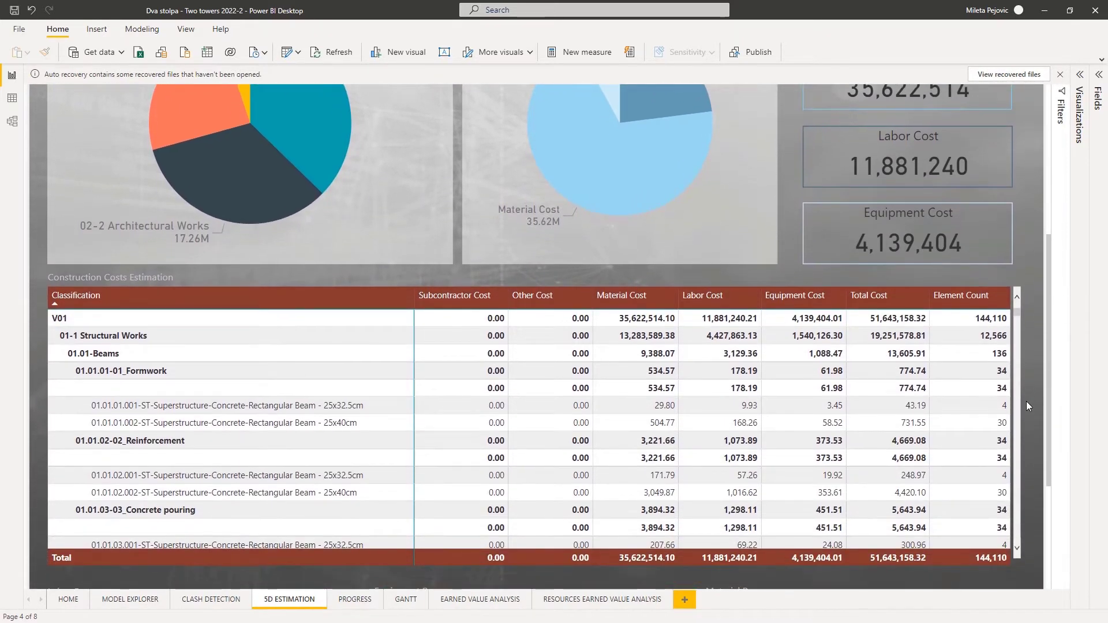
pyautogui.moveTo(1018, 319)
pyautogui.mouseDown()
pyautogui.moveTo(1018, 341)
pyautogui.moveTo(1017, 324)
pyautogui.mouseUp()
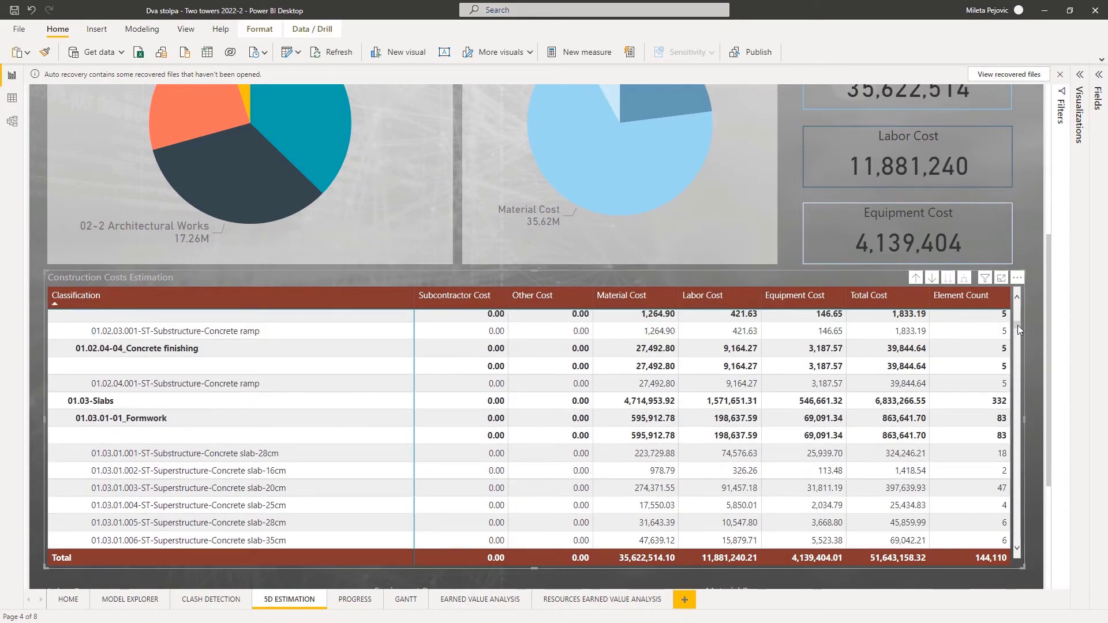
# Review the Progress page, comparing planned Month 00 with actual Month 09 through the task table, monthly and cumulative cost charts and supplement costs.
pyautogui.click(356, 600)
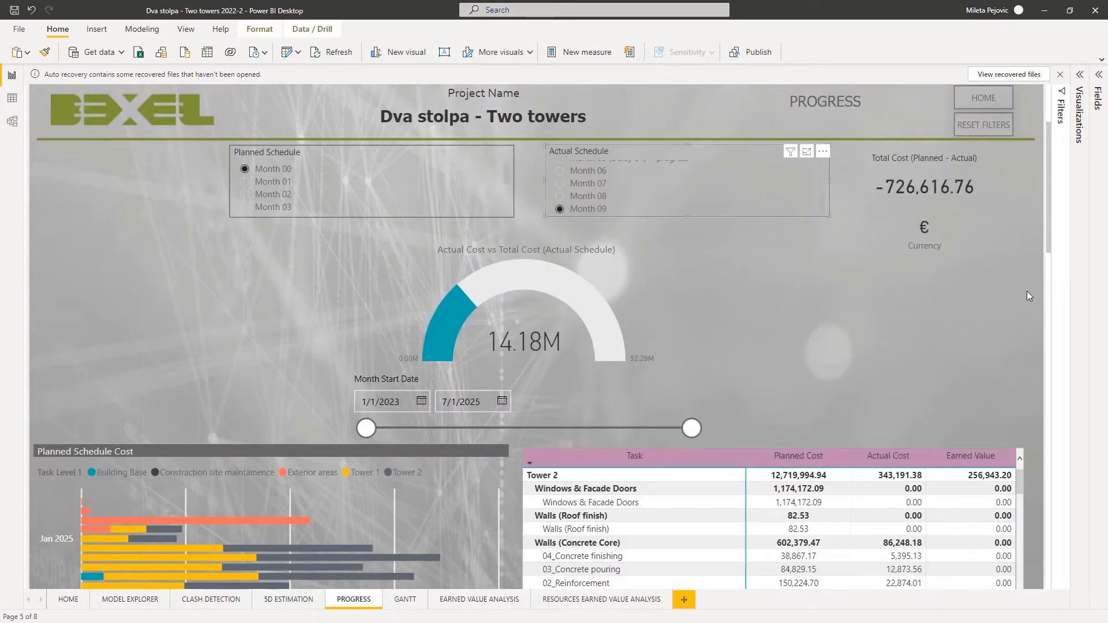
pyautogui.scroll(-3, 1029, 289)
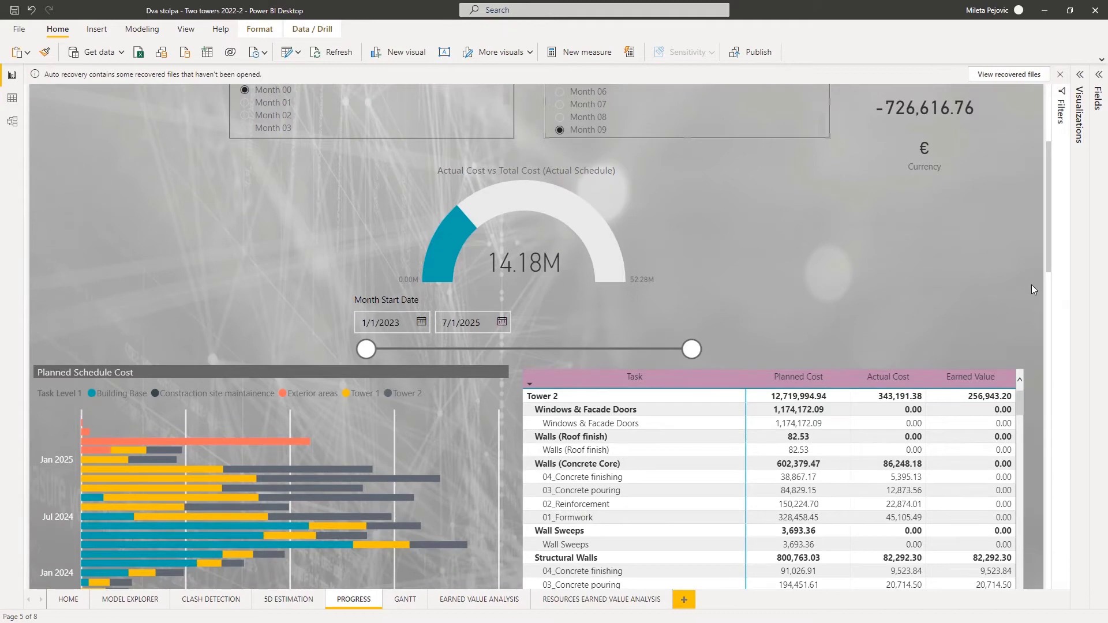
pyautogui.scroll(-3, 1030, 285)
pyautogui.scroll(-3, 1031, 282)
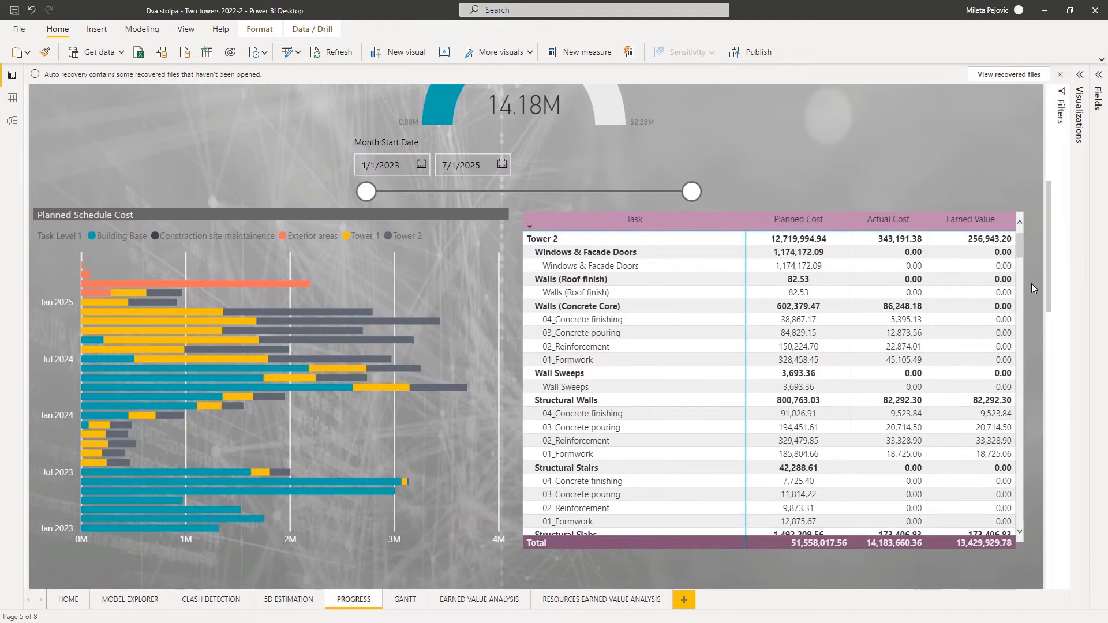
pyautogui.scroll(-3, 1021, 249)
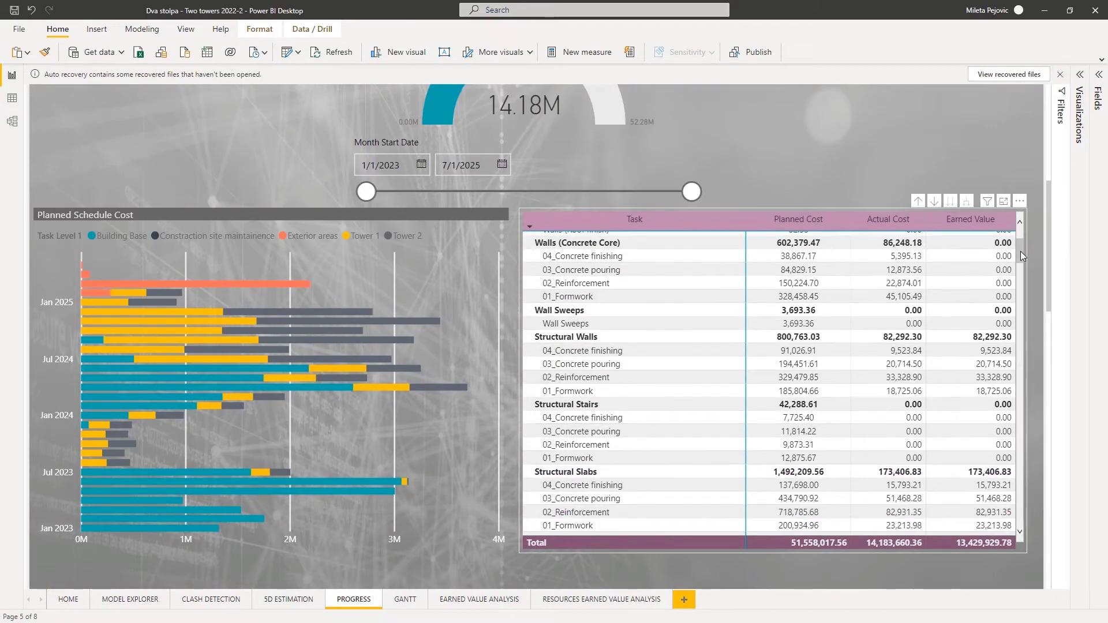
pyautogui.moveTo(1020, 252); pyautogui.dragTo(1013, 332)
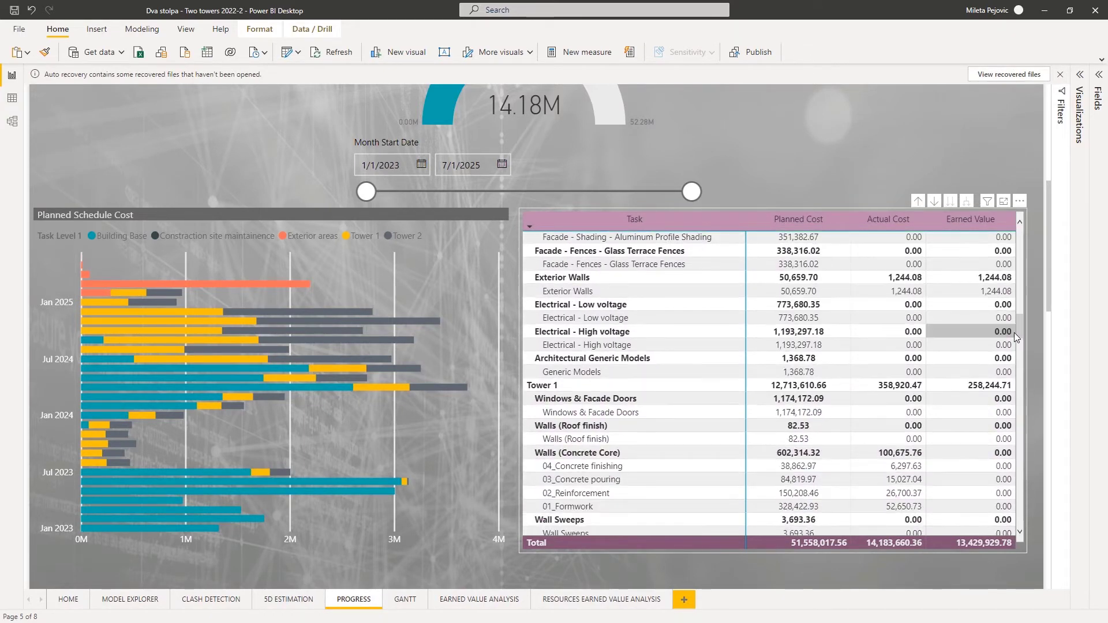
pyautogui.moveTo(1050, 298); pyautogui.dragTo(1029, 429)
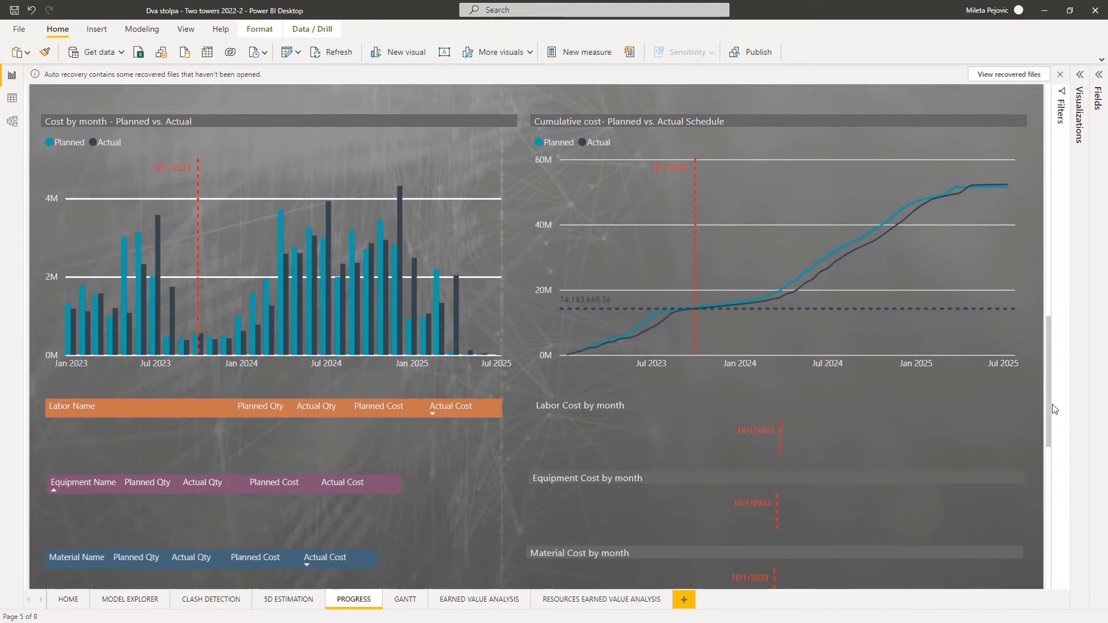
pyautogui.moveTo(1050, 363); pyautogui.dragTo(1026, 510)
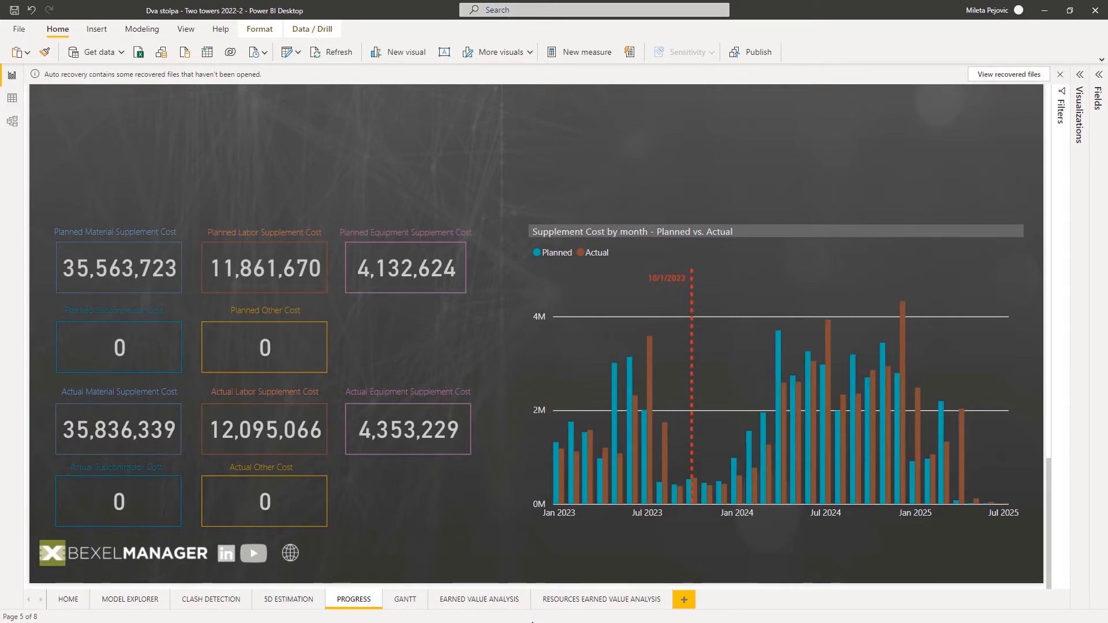
# Review the Earned Value Analysis page for Month 09, from the indicators and task table down to the Total and Cumulative Cost chart.
pyautogui.click(471, 601)
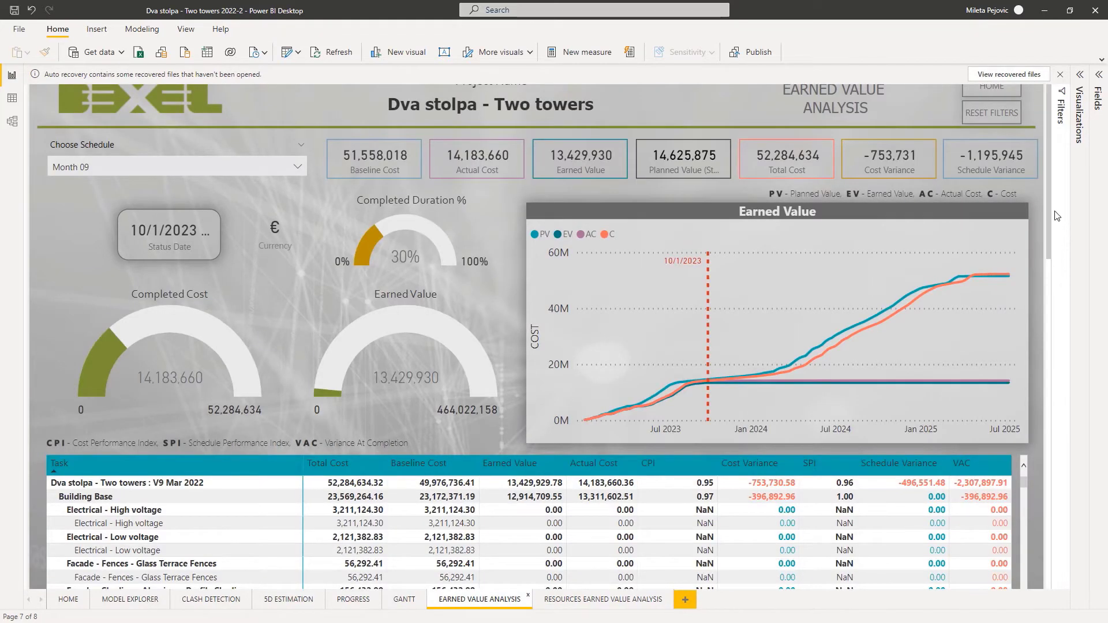
pyautogui.moveTo(1048, 206); pyautogui.dragTo(1044, 300)
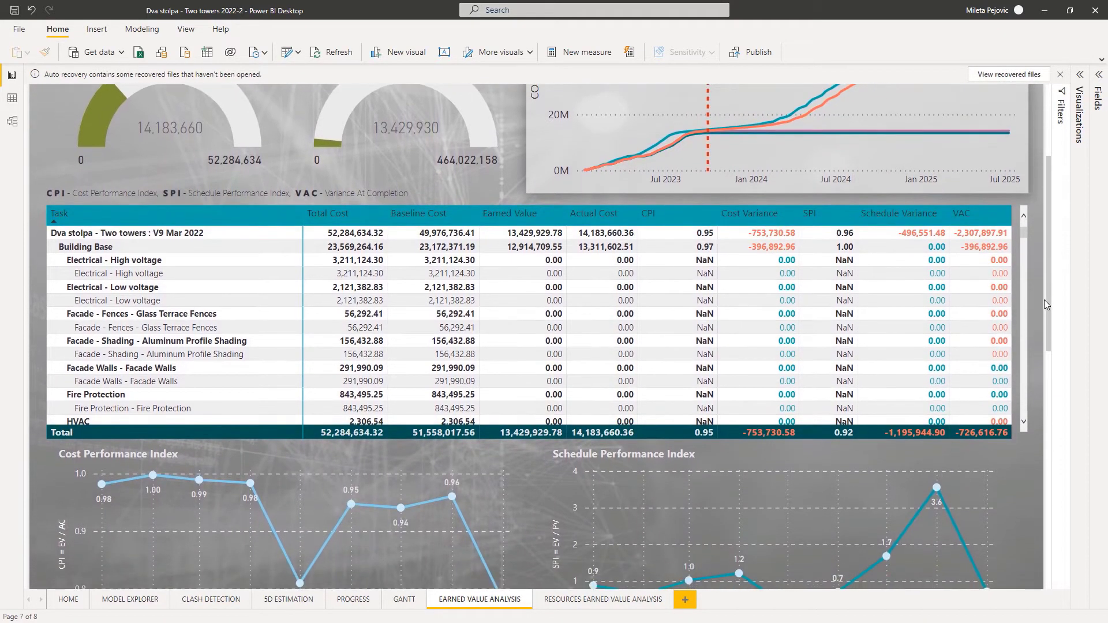
pyautogui.moveTo(1019, 231); pyautogui.dragTo(1022, 524)
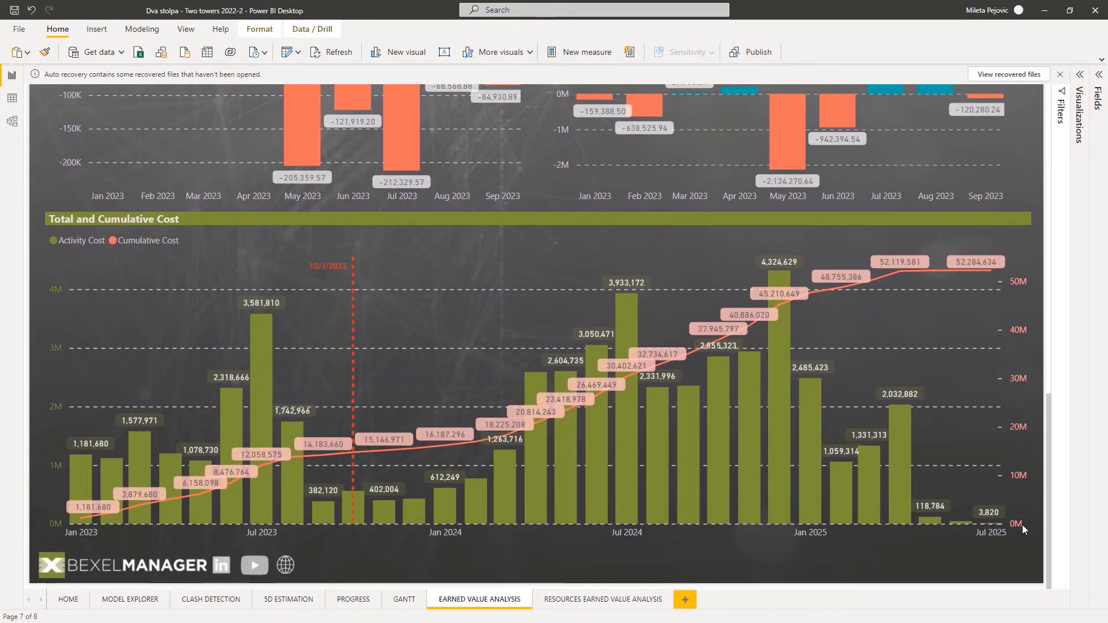
# Switch the earned value analysis to the Month 05 (Delay 01) + progress schedule and inspect the Earned Value curve at the status date.
pyautogui.moveTo(1032, 507); pyautogui.dragTo(1060, 216)
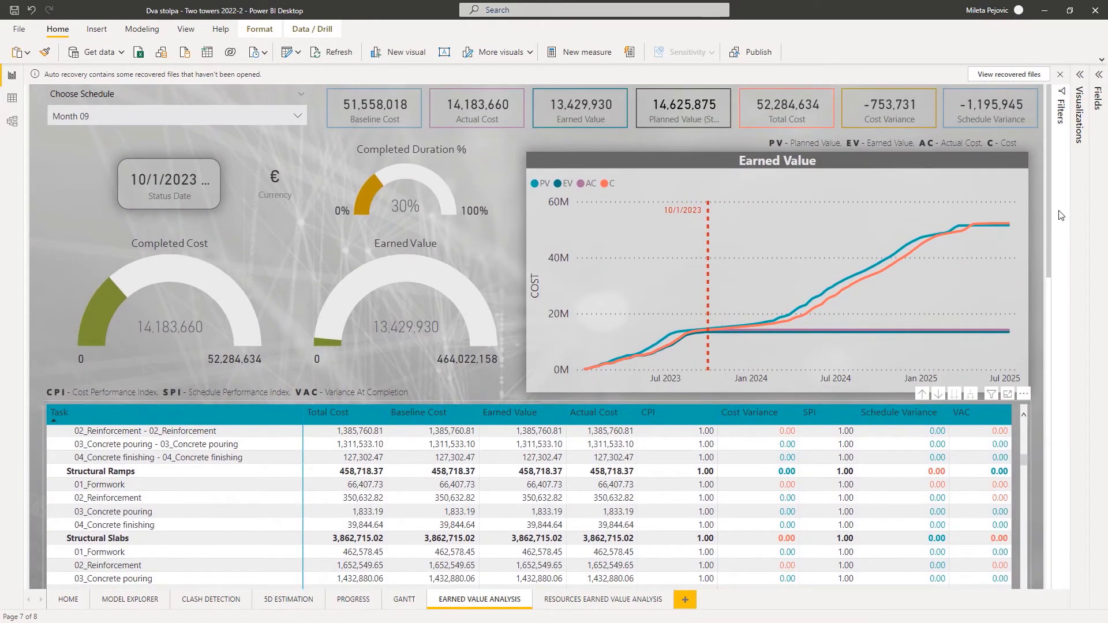
pyautogui.click(301, 115)
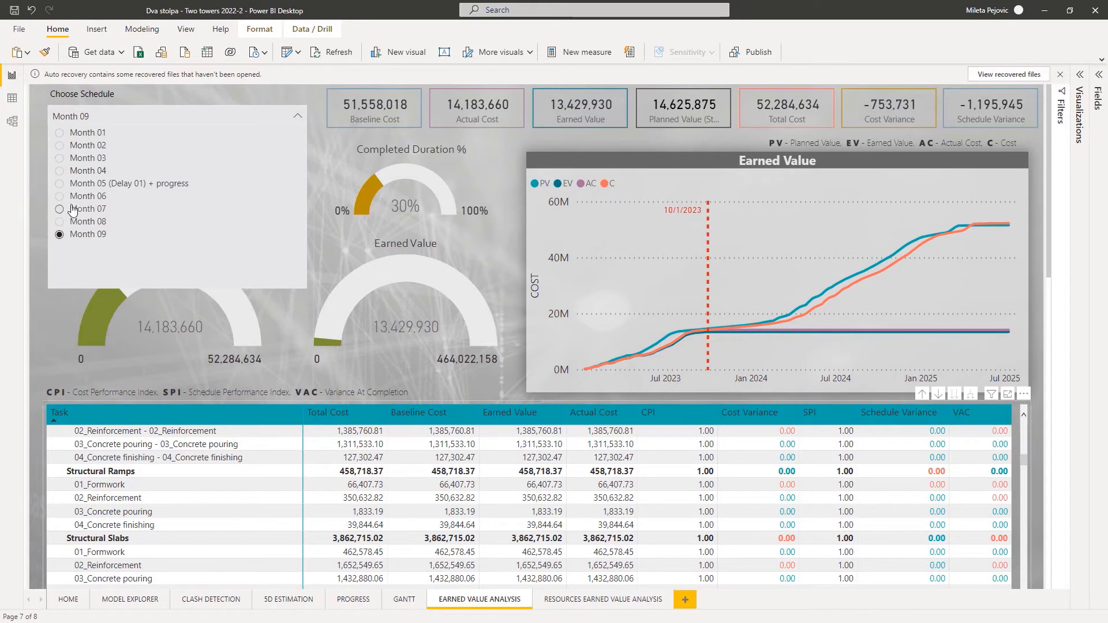
pyautogui.click(61, 183)
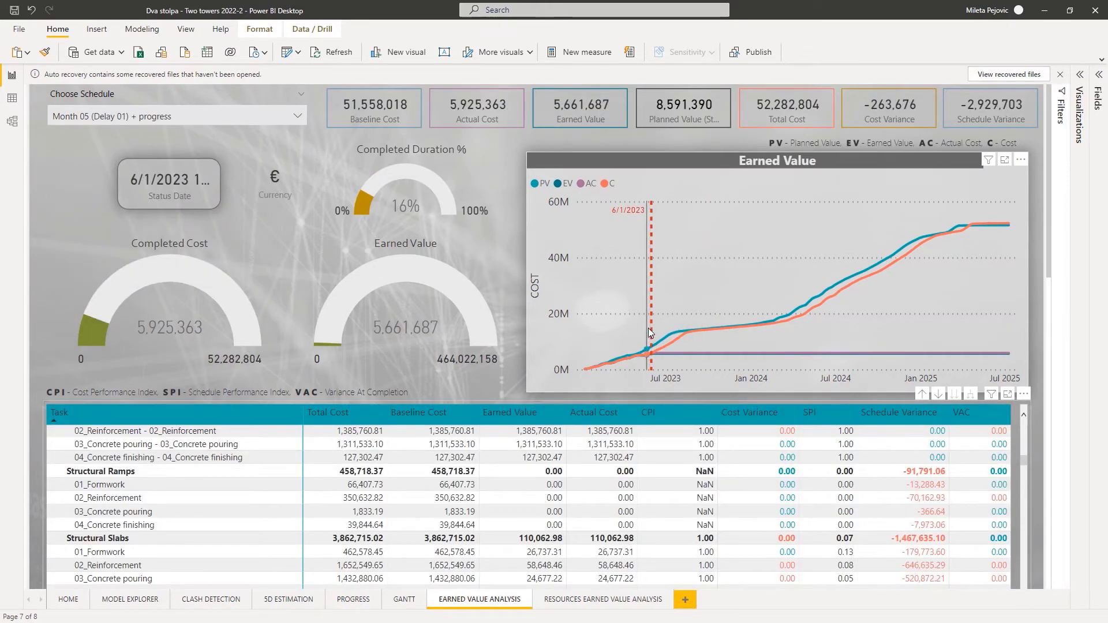
pyautogui.moveTo(654, 333)
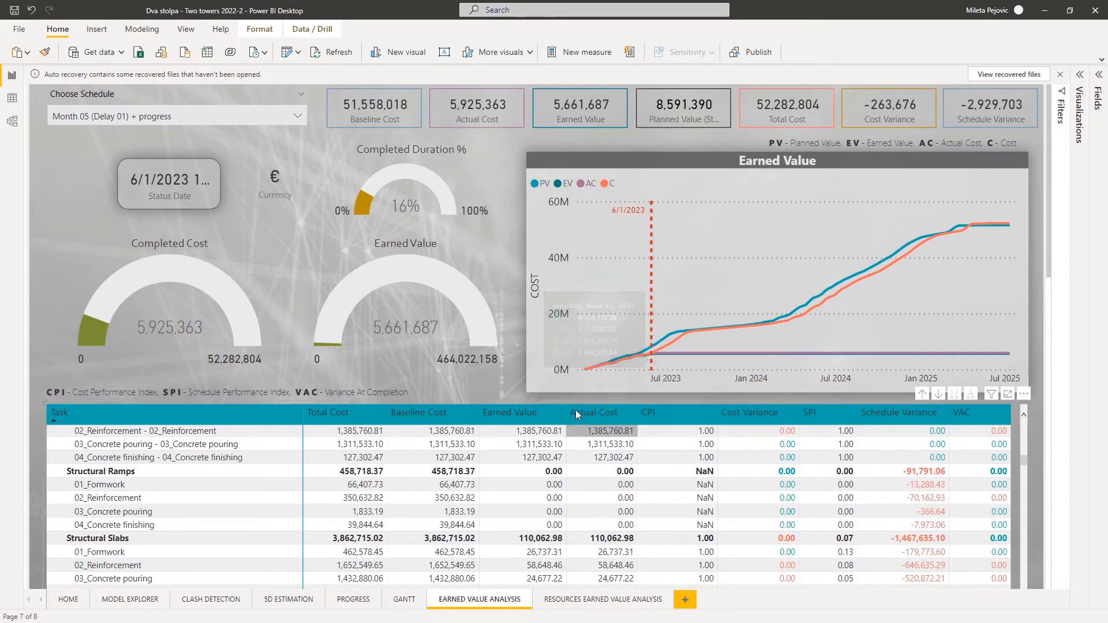
# Switch the earned value analysis to Month 01 and review its performance indexes, variances and total and cumulative cost.
pyautogui.click(299, 118)
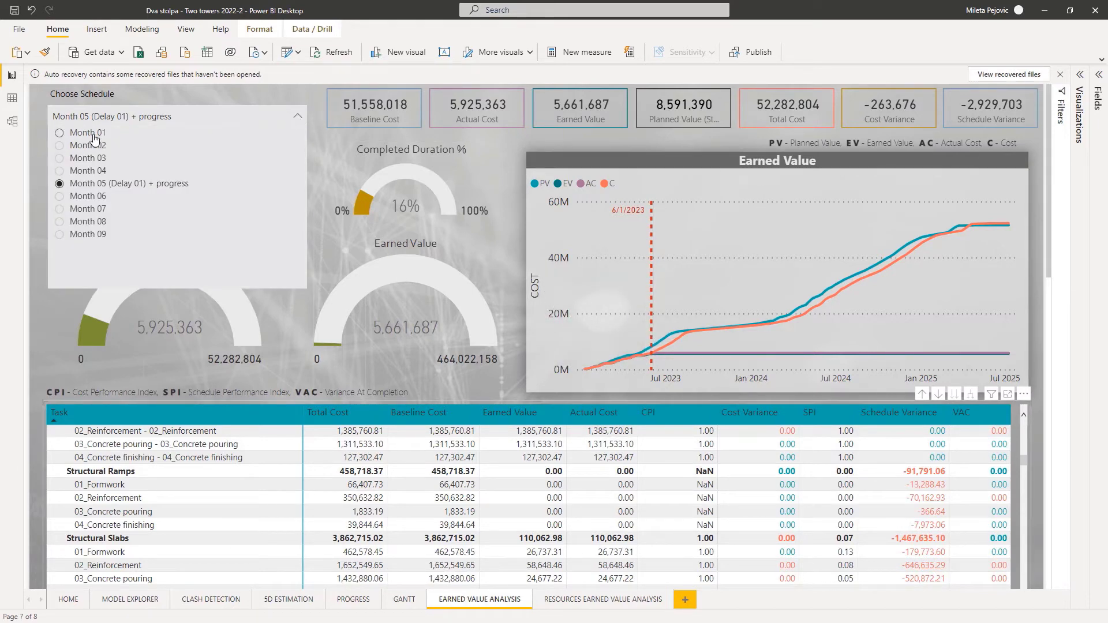
pyautogui.click(61, 133)
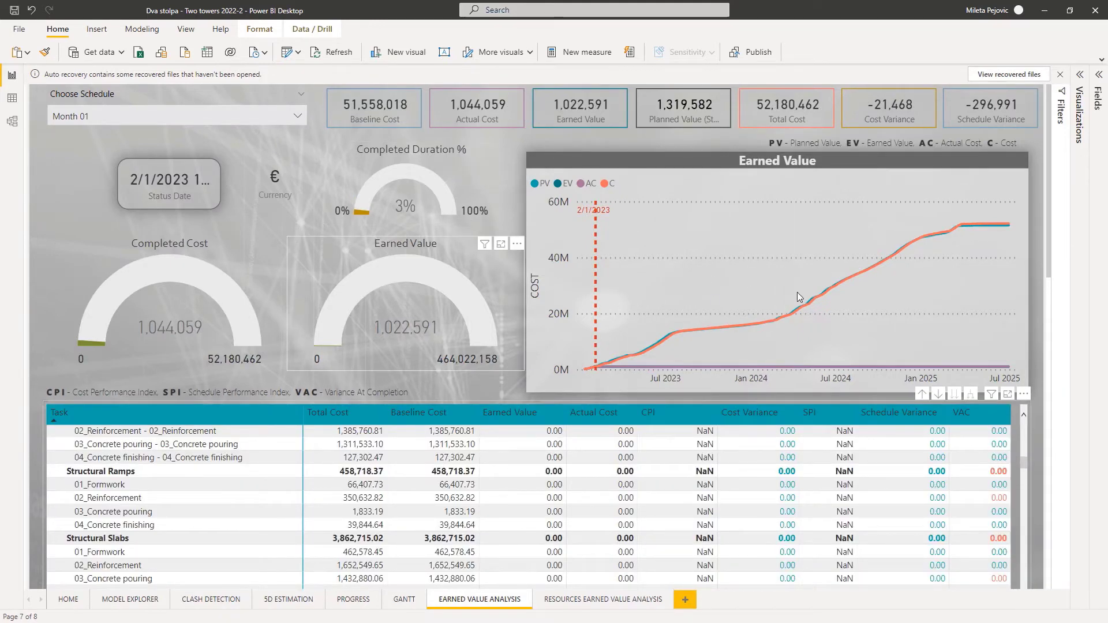
pyautogui.scroll(-2, 1041, 269)
pyautogui.scroll(-8, 1033, 323)
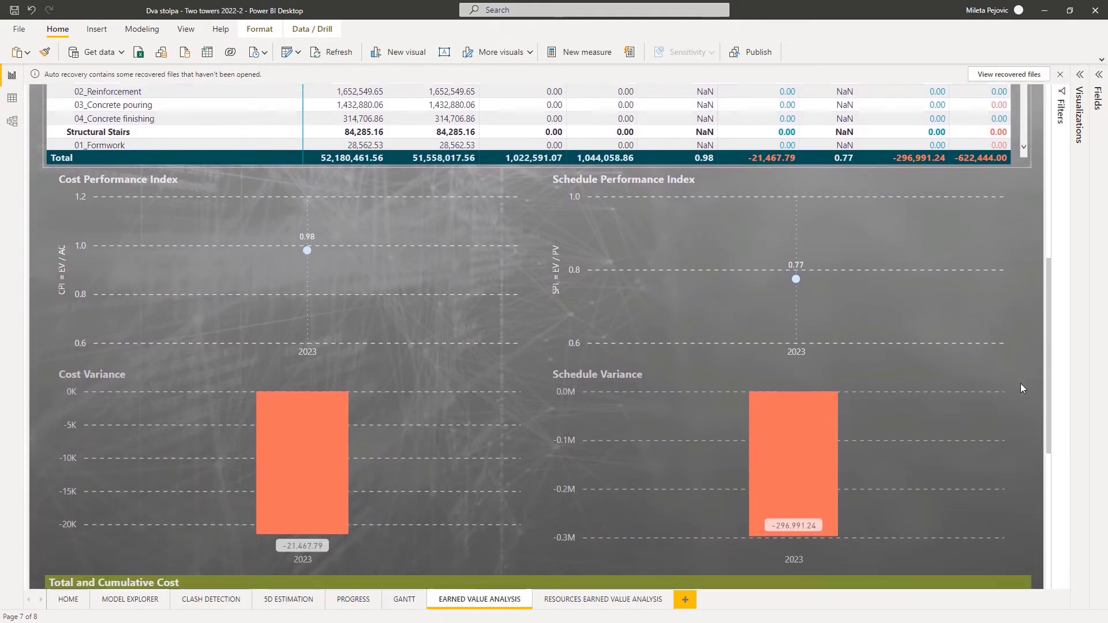
pyautogui.scroll(-5, 1020, 387)
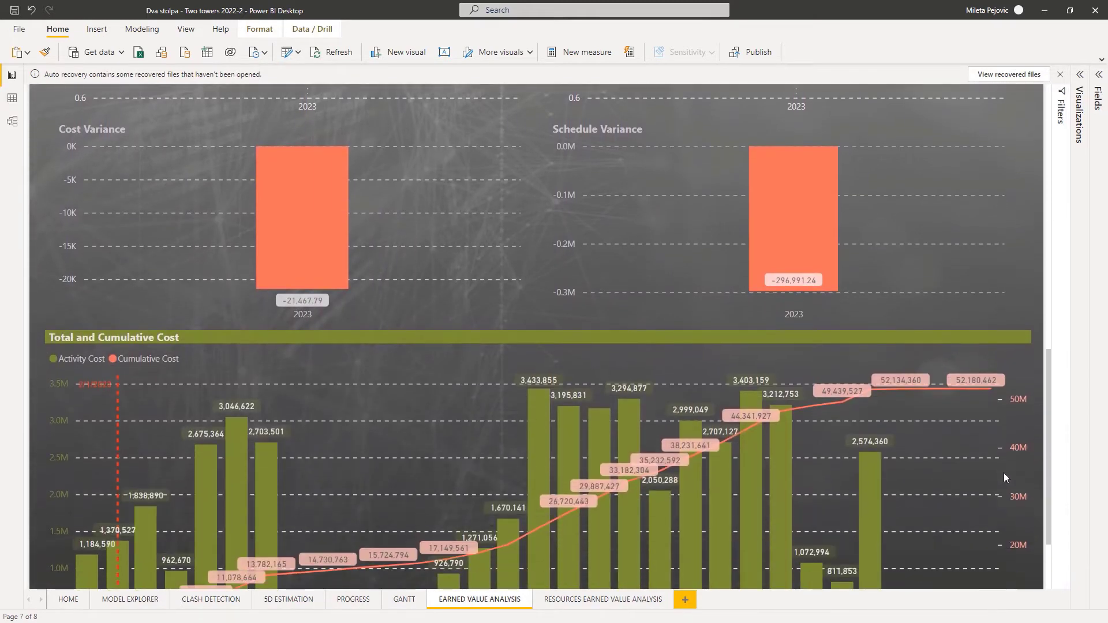
# Switch the earned value analysis to Month 08 and review its cost and schedule performance indexes and variances.
pyautogui.scroll(14, 1002, 491)
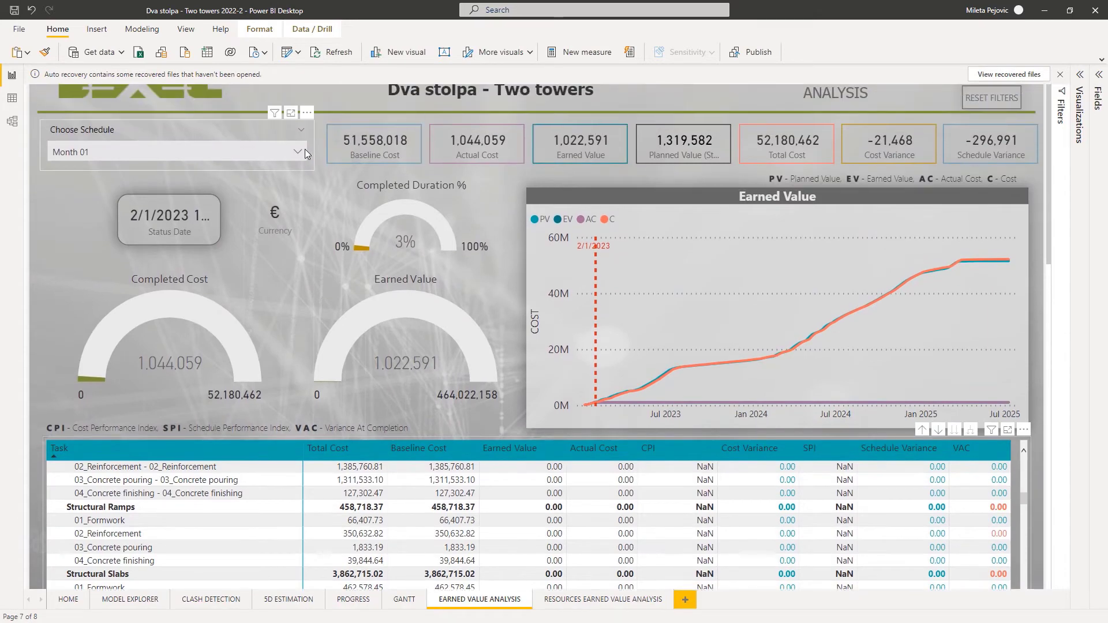
pyautogui.click(300, 149)
pyautogui.click(90, 258)
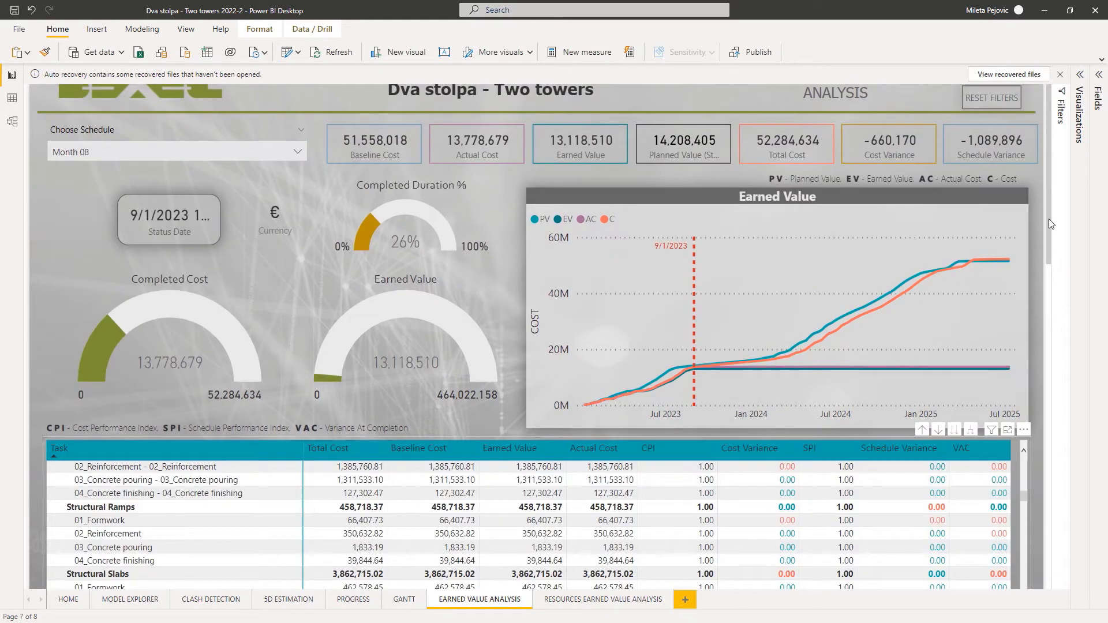
pyautogui.moveTo(1048, 219); pyautogui.dragTo(1027, 406)
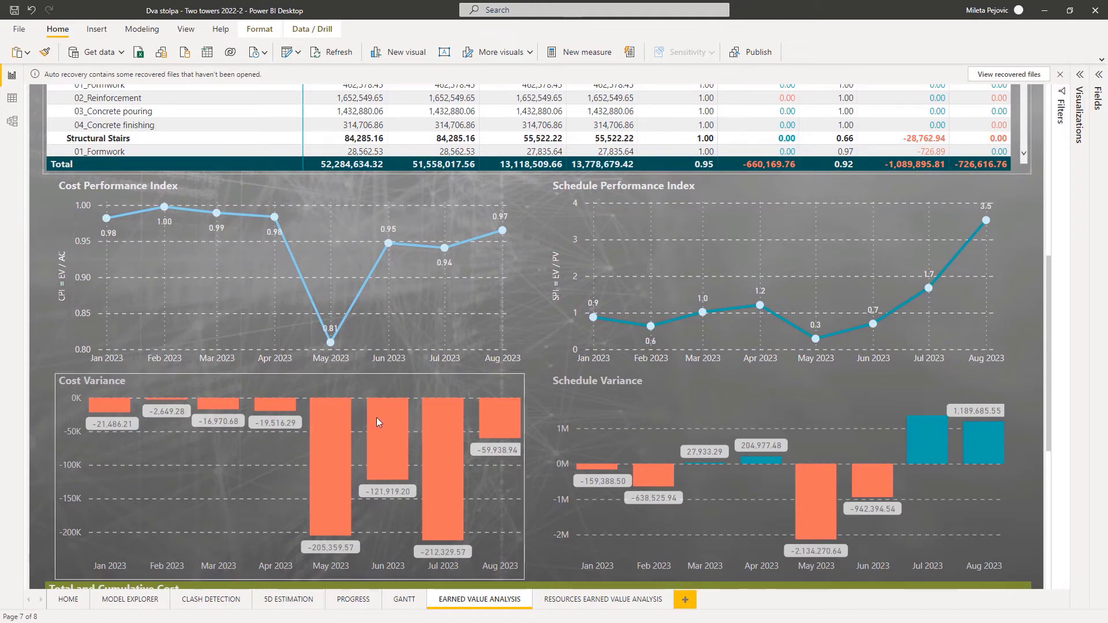
# Minimize the Power BI report to return to Bexel Manager and start publishing the project report with the Reporting add-in.
pyautogui.click(1046, 13)
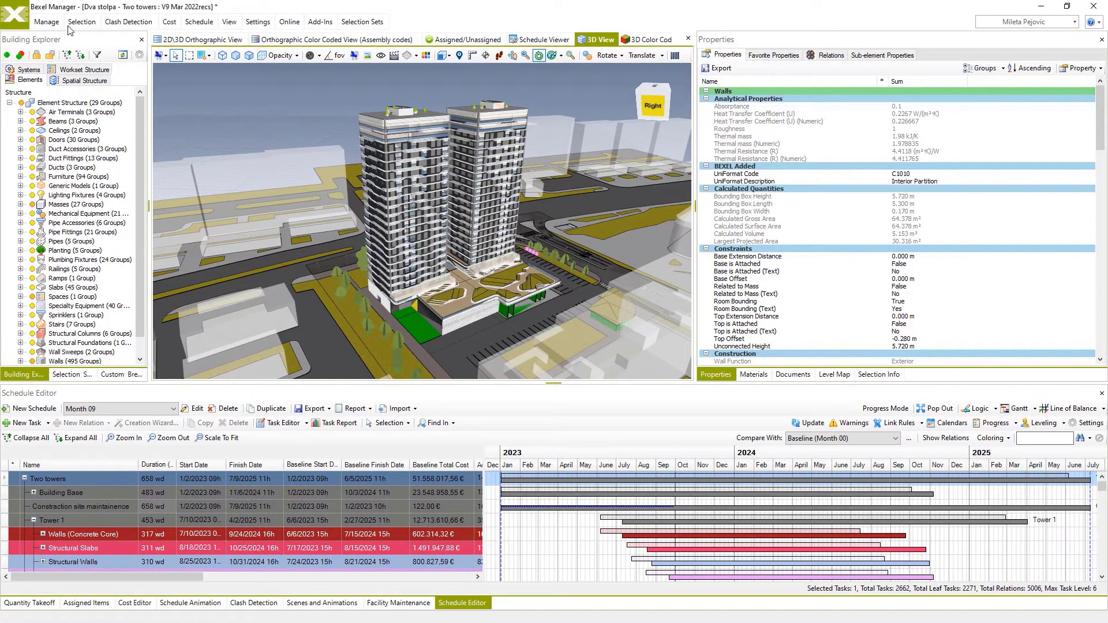
pyautogui.click(49, 22)
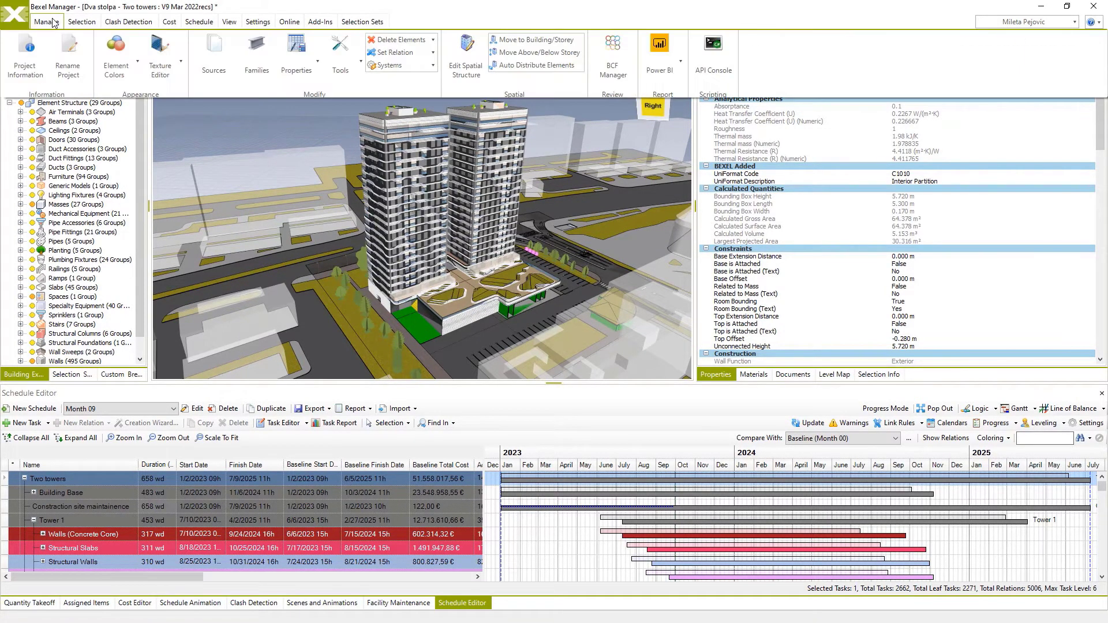
pyautogui.click(322, 23)
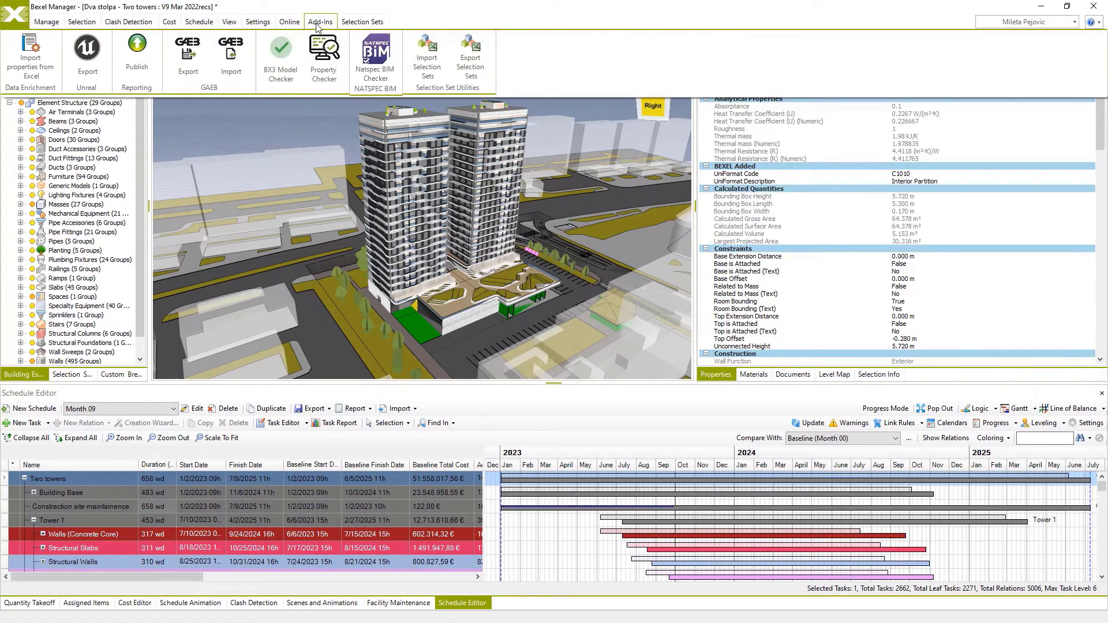
pyautogui.click(139, 50)
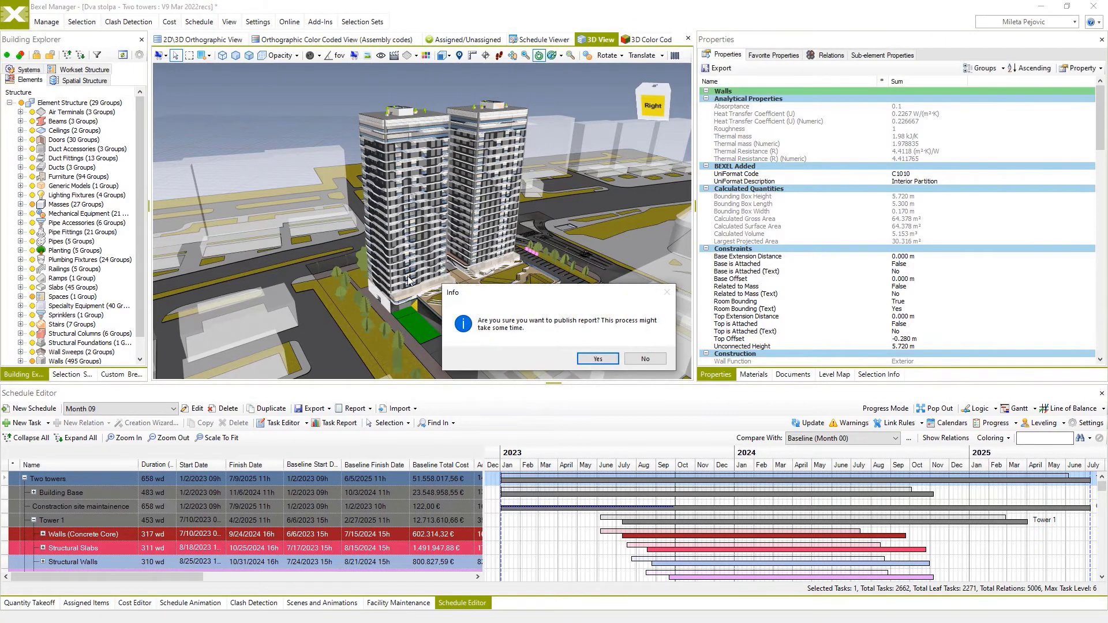
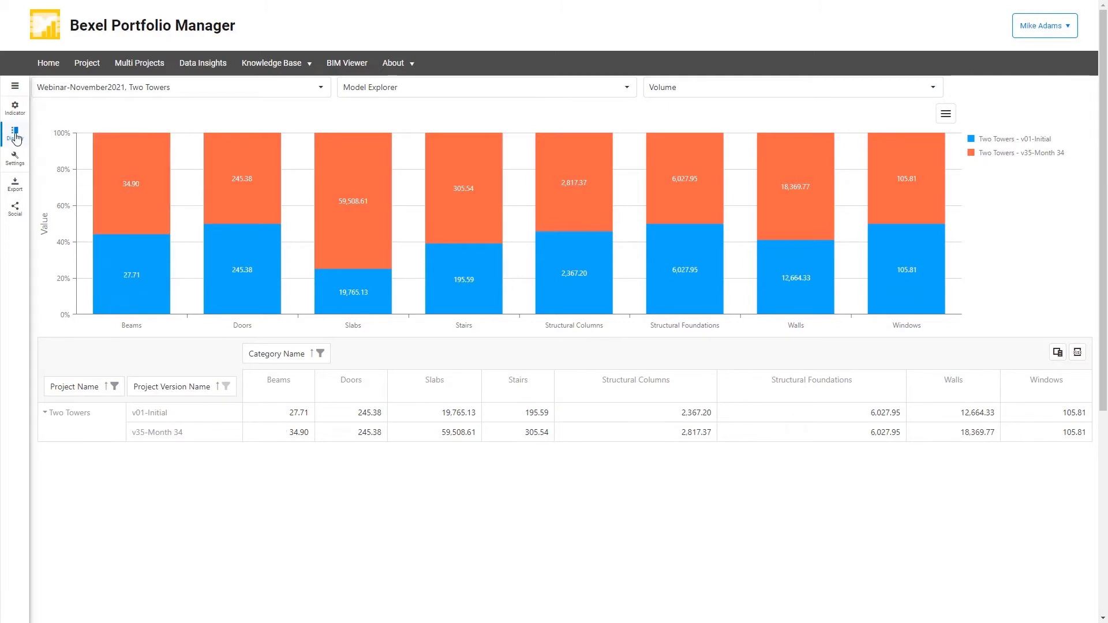
# Change the chart type of the Two Towers volume comparison to Bar and close the display options.
pyautogui.click(15, 137)
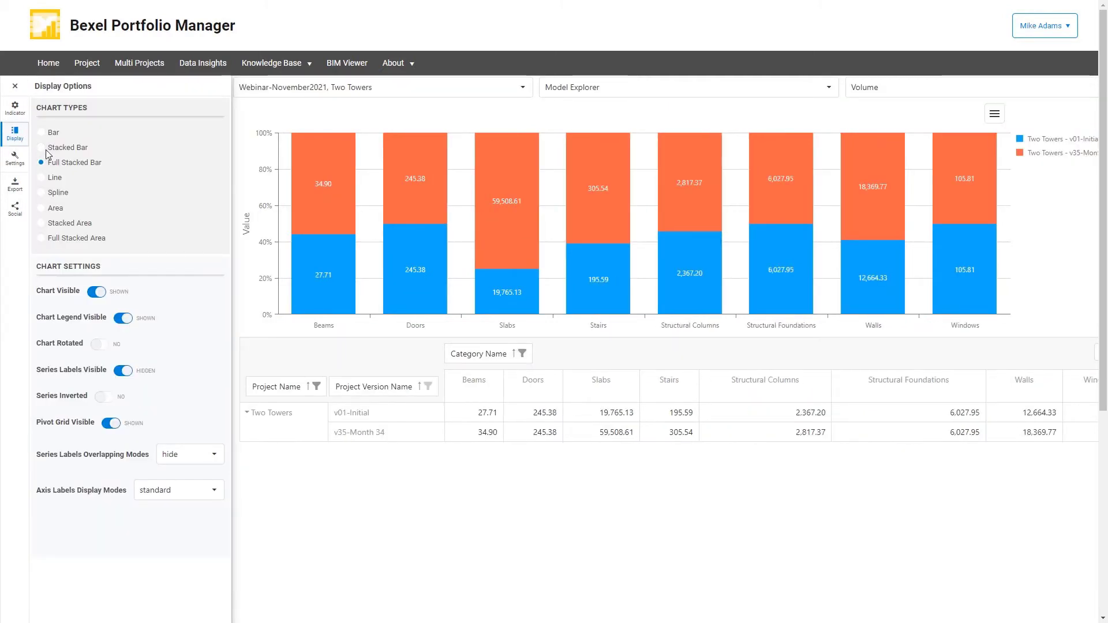
pyautogui.click(39, 132)
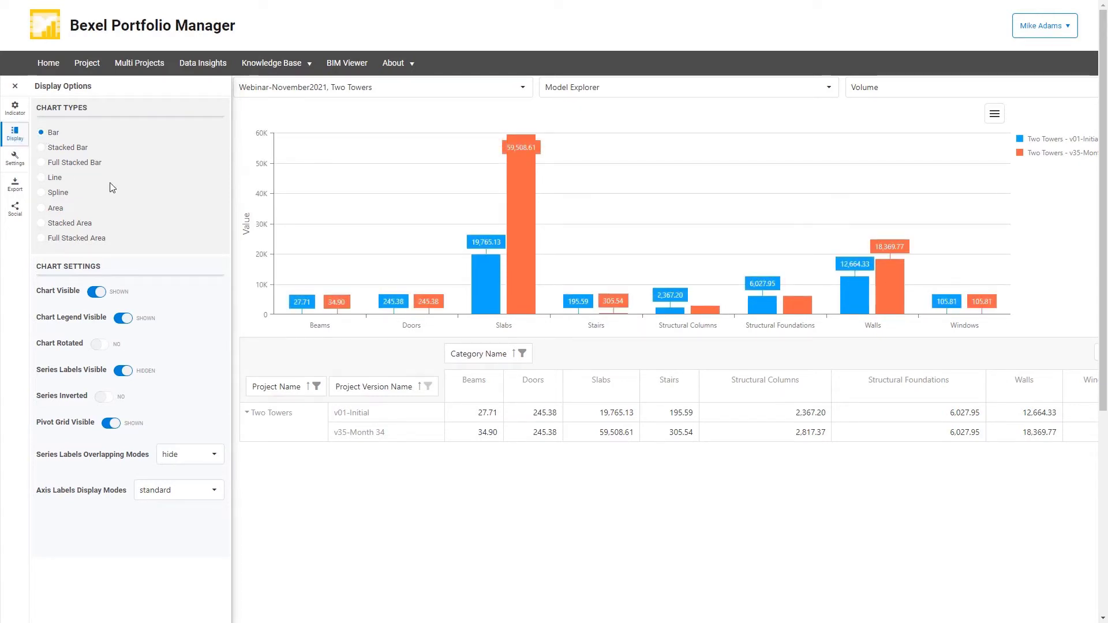
pyautogui.click(15, 86)
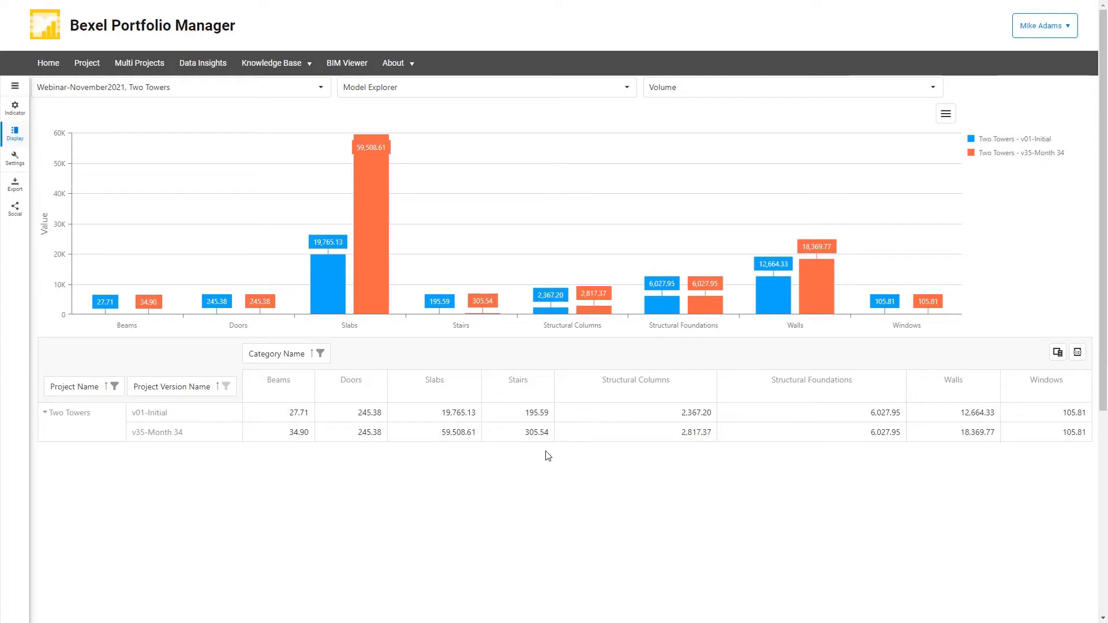
# Compare the two Two Towers versions by Area, Construction Cost and Total Cost in turn.
pyautogui.click(933, 88)
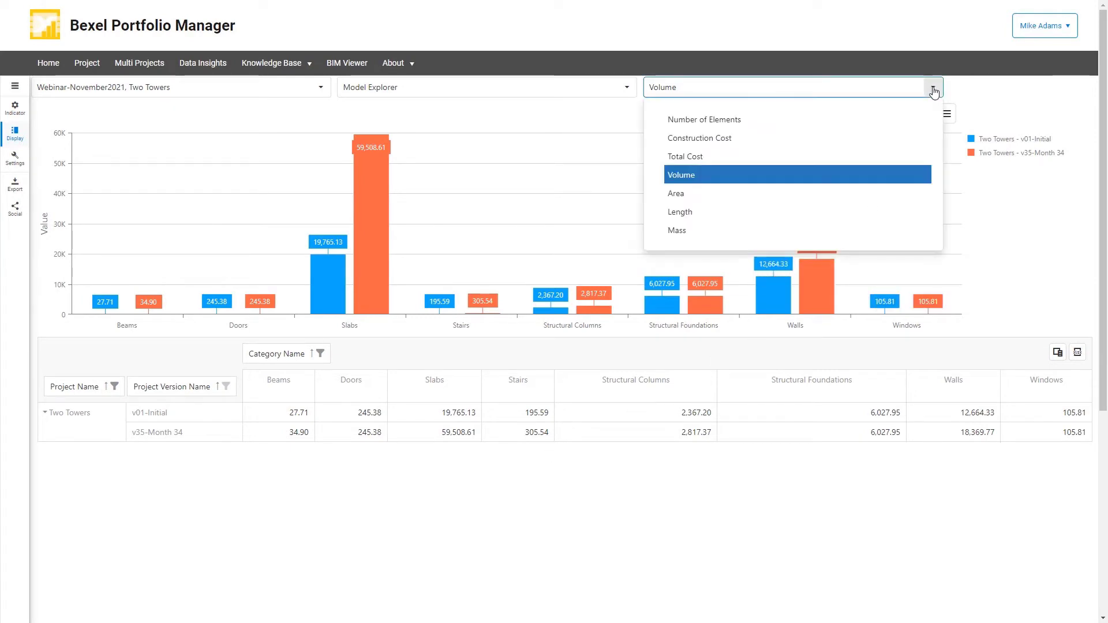
pyautogui.click(684, 198)
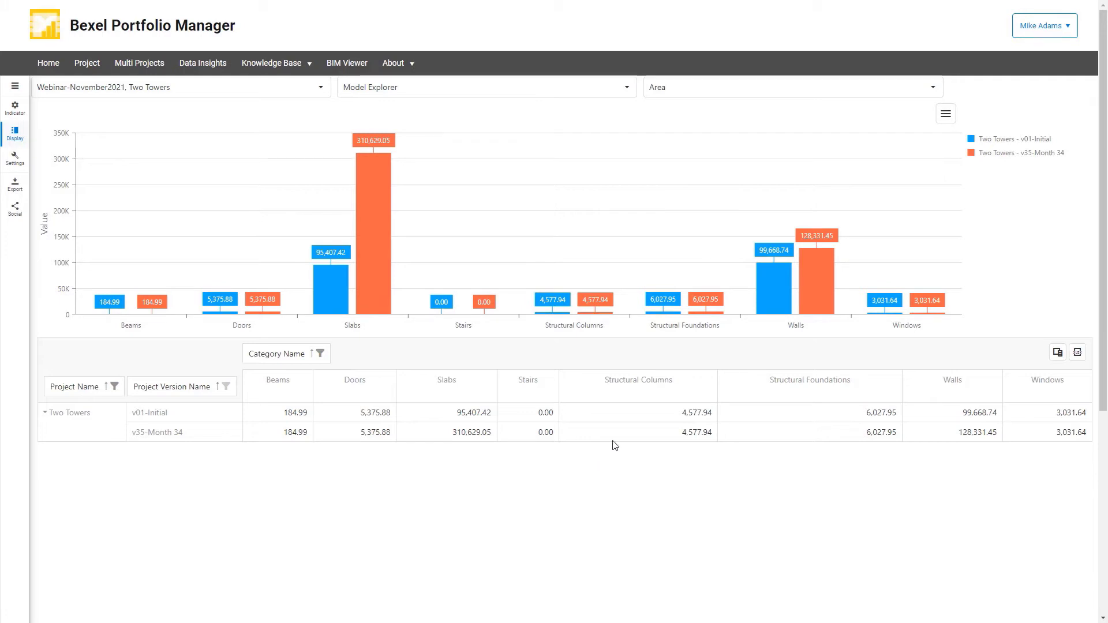
pyautogui.click(932, 87)
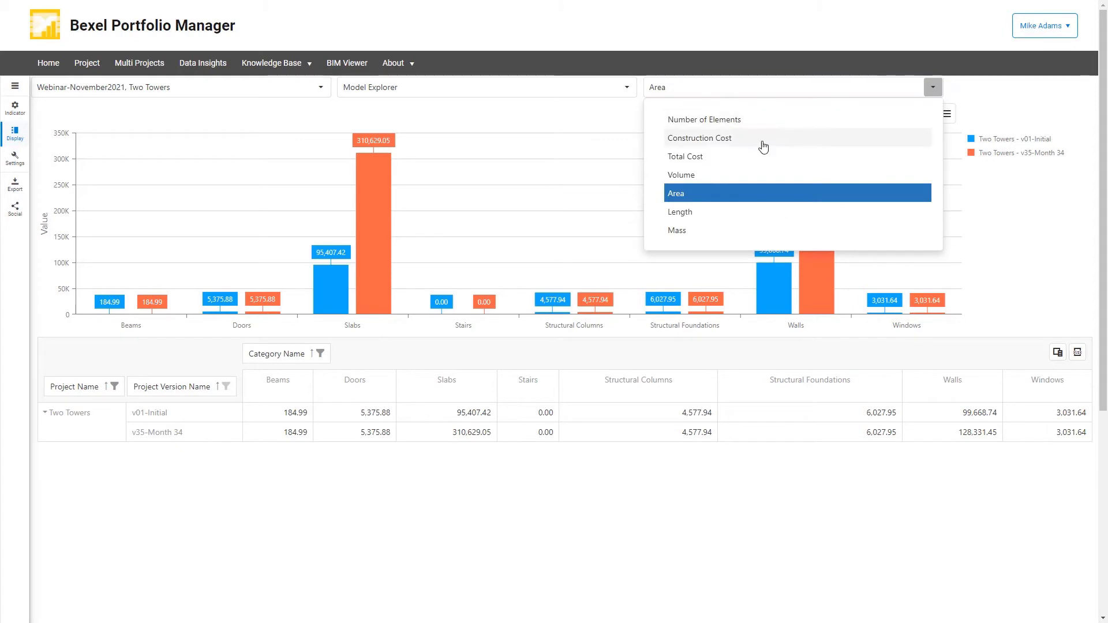
pyautogui.click(737, 141)
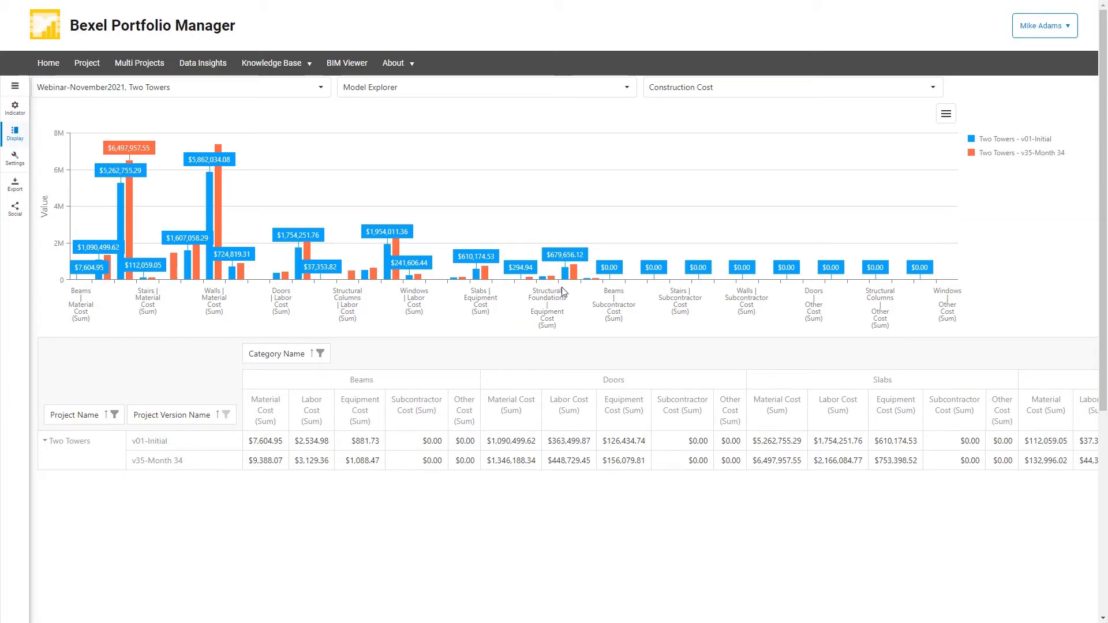
pyautogui.click(930, 92)
pyautogui.click(678, 154)
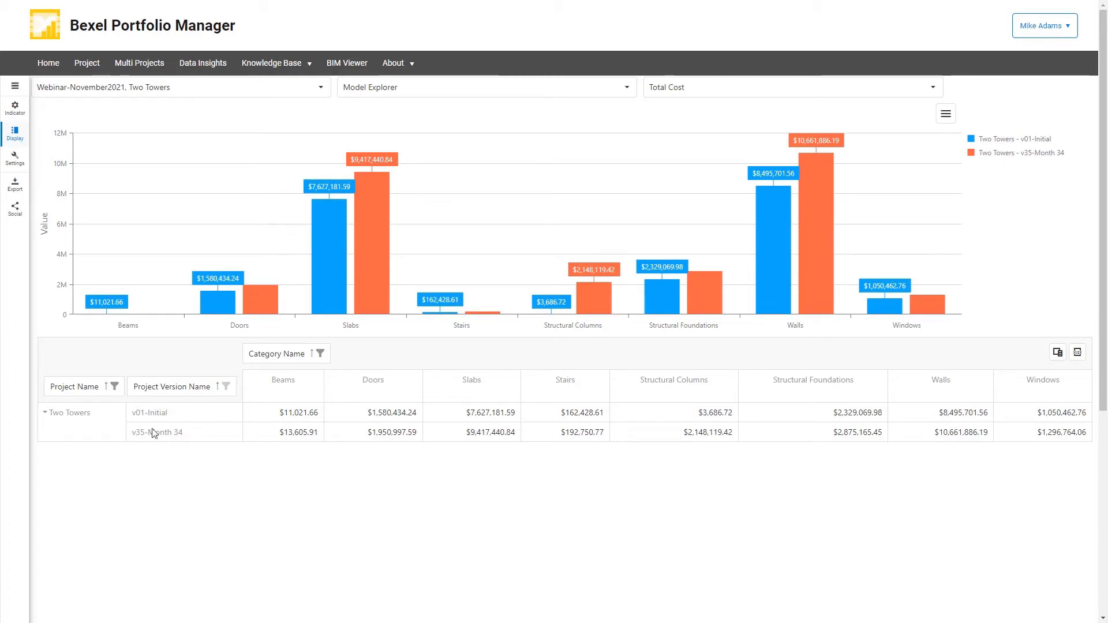
# Add the Webinar-November2021 and Demonstration Models projects to the total cost comparison through the Project Name filter.
pyautogui.click(114, 387)
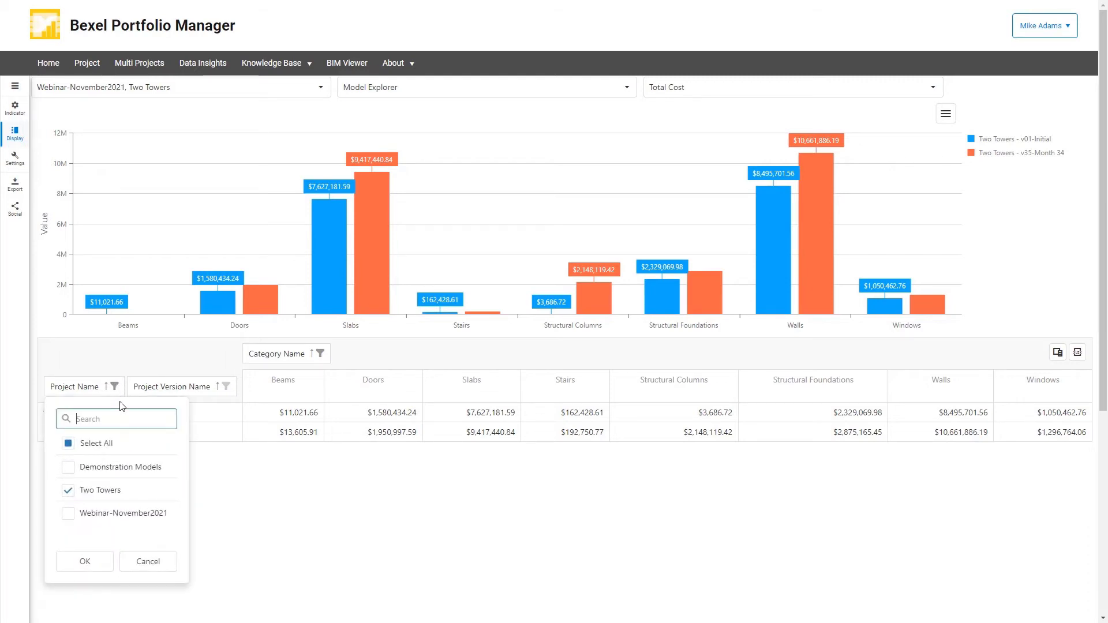
pyautogui.click(68, 514)
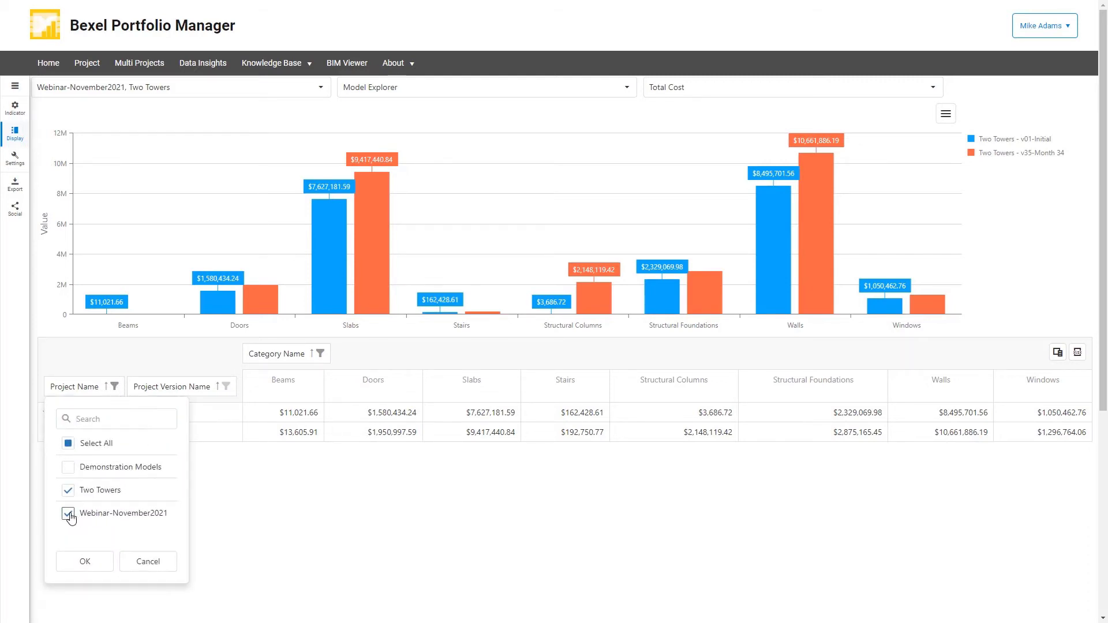
pyautogui.click(84, 559)
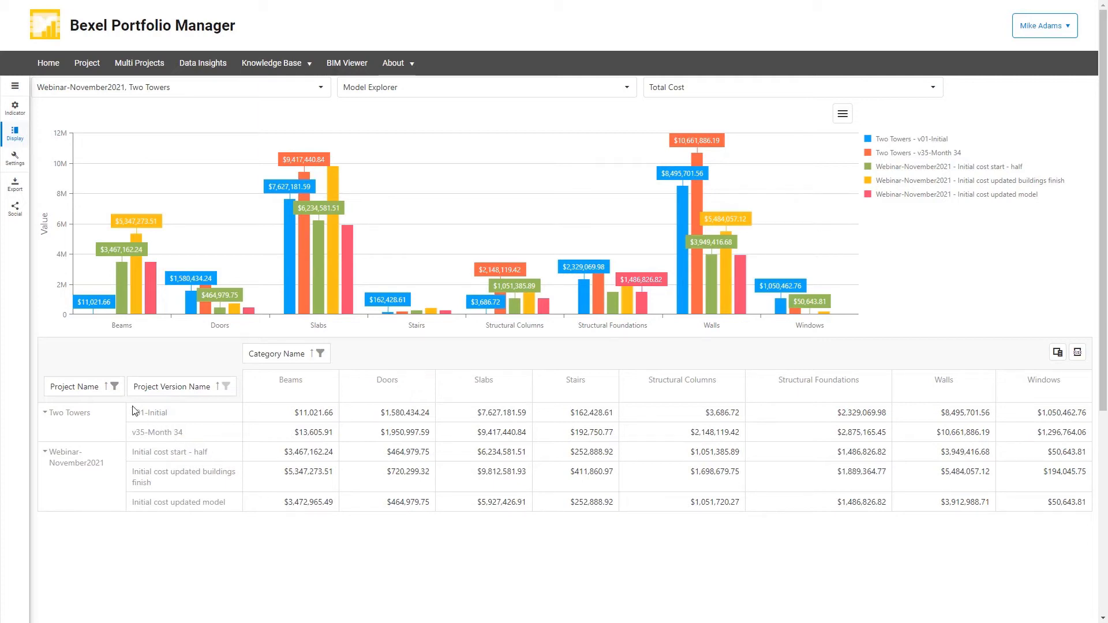
pyautogui.click(115, 386)
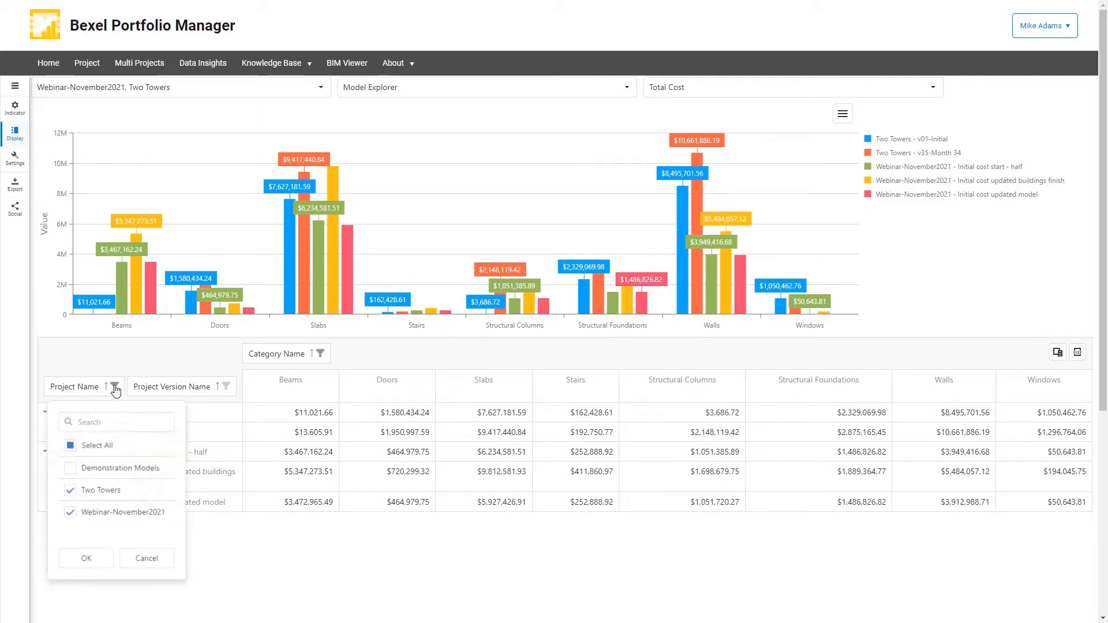
pyautogui.click(68, 467)
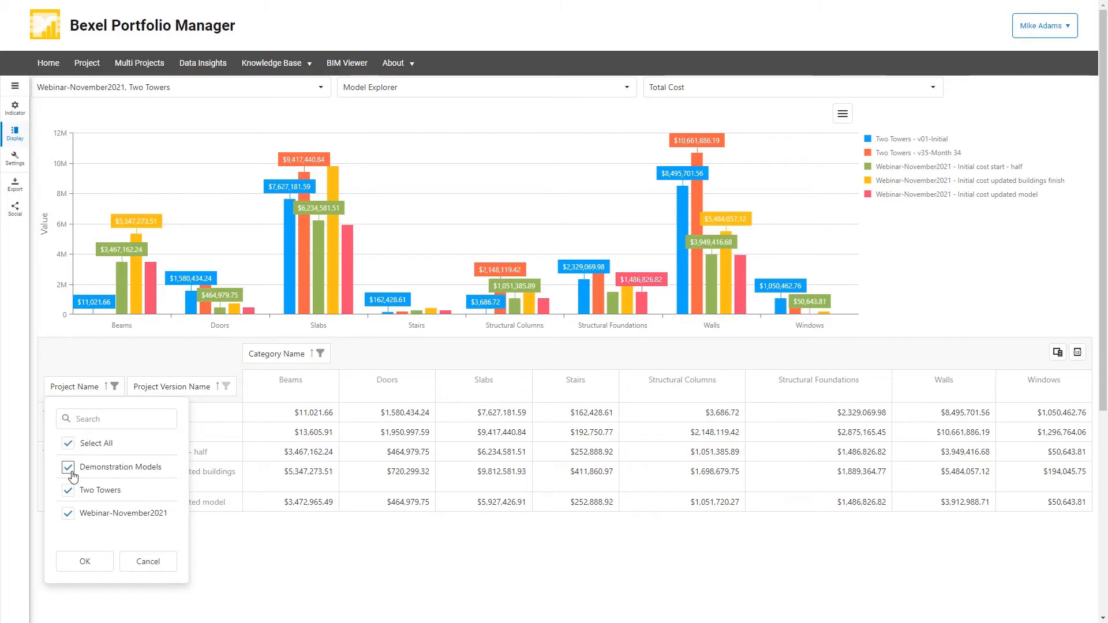
pyautogui.click(85, 561)
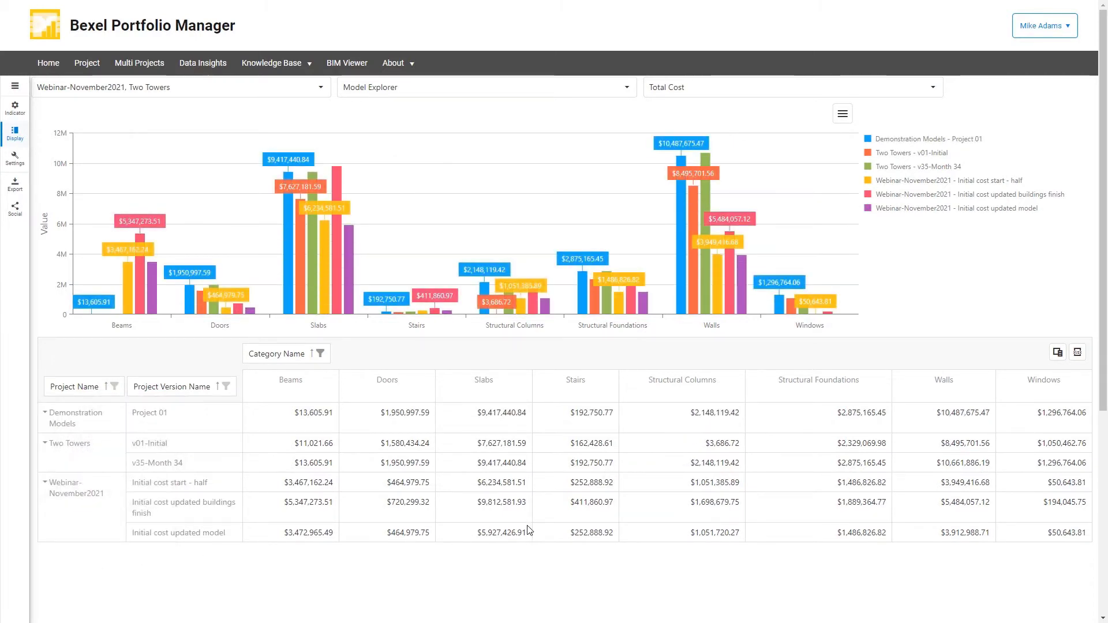
# View the total cost comparison as a Spline chart and as a Full Stacked Bar chart, and close the display options.
pyautogui.click(932, 87)
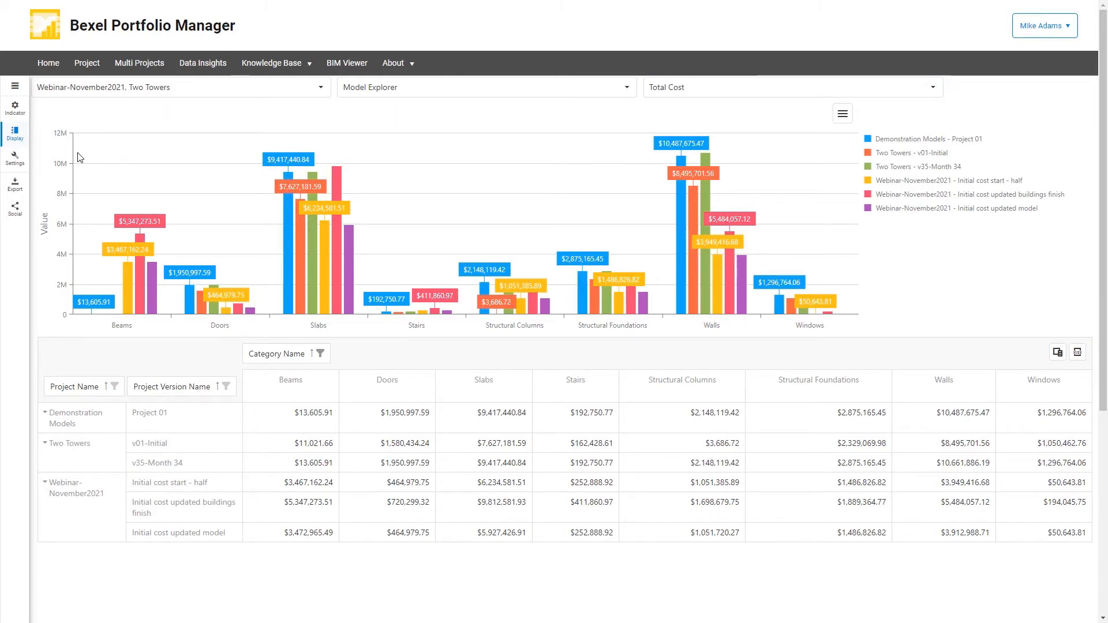
pyautogui.click(15, 134)
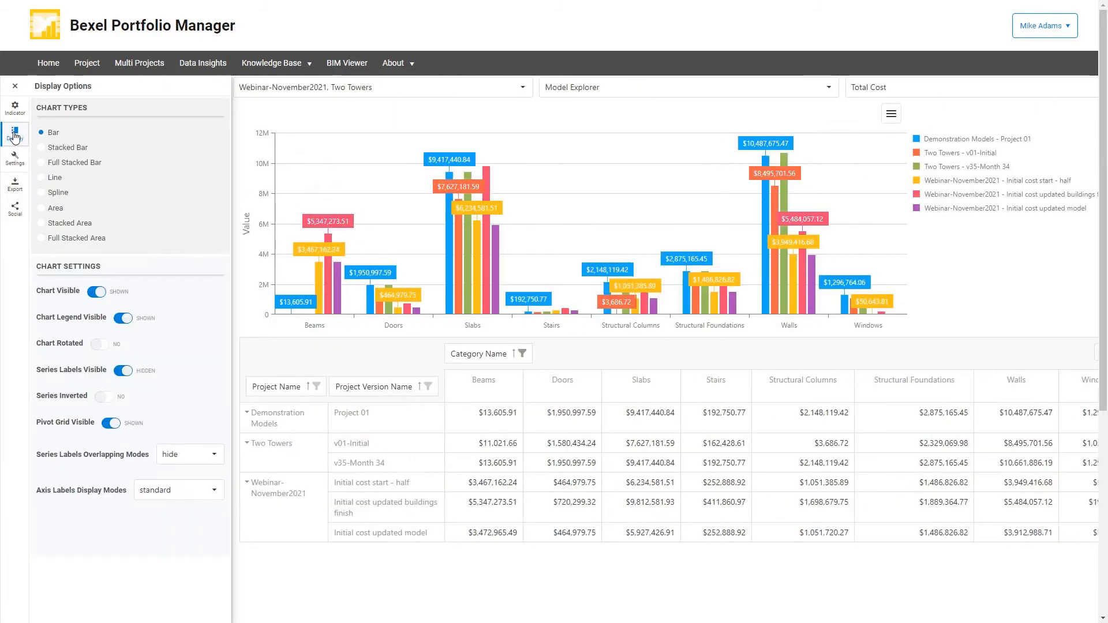
pyautogui.click(43, 194)
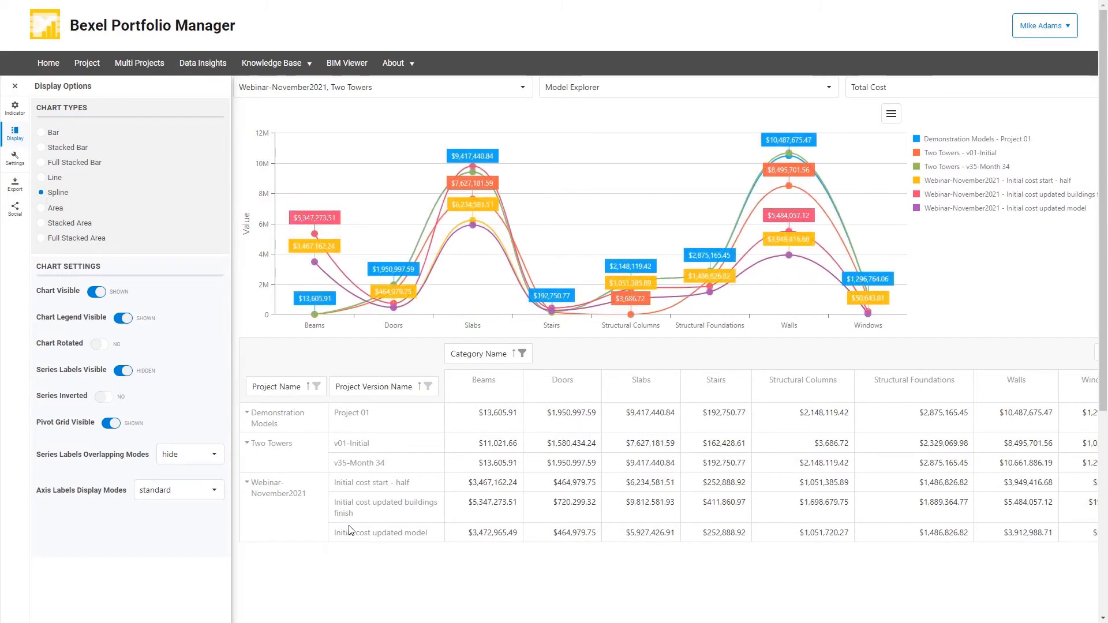
pyautogui.click(44, 164)
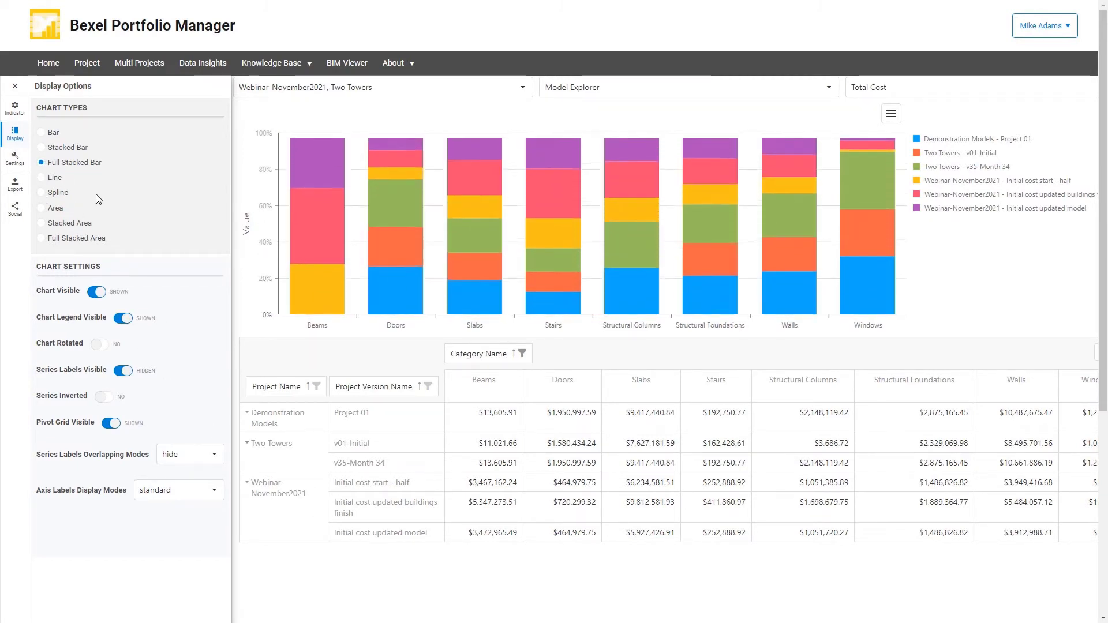
pyautogui.click(15, 87)
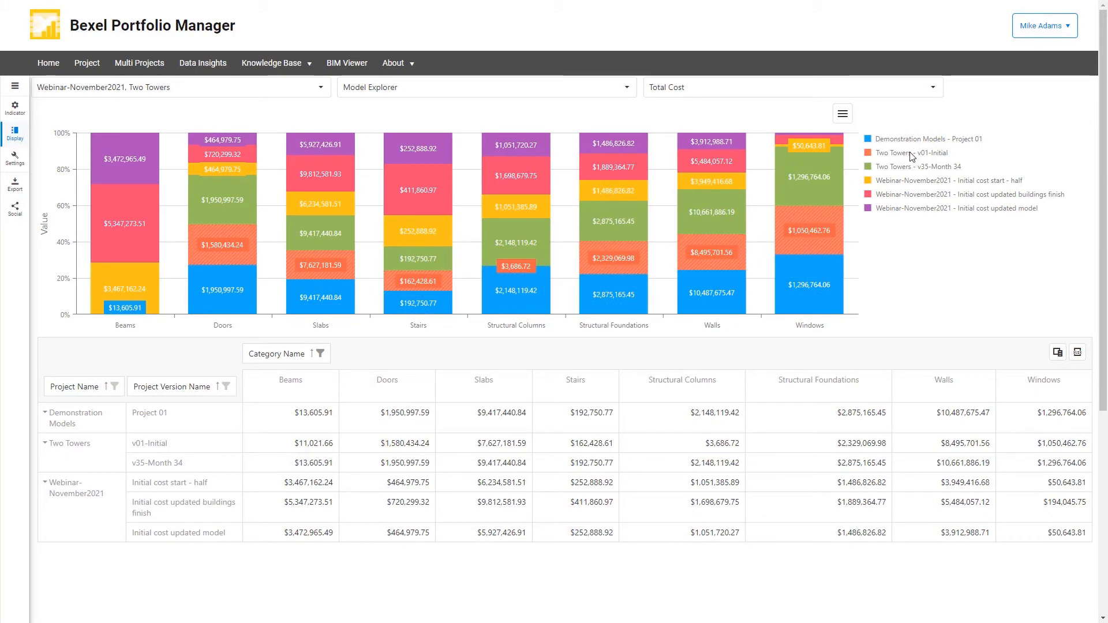
# Switch the compared indicator to Volume and filter the category names to Ducts and Pipes.
pyautogui.click(932, 87)
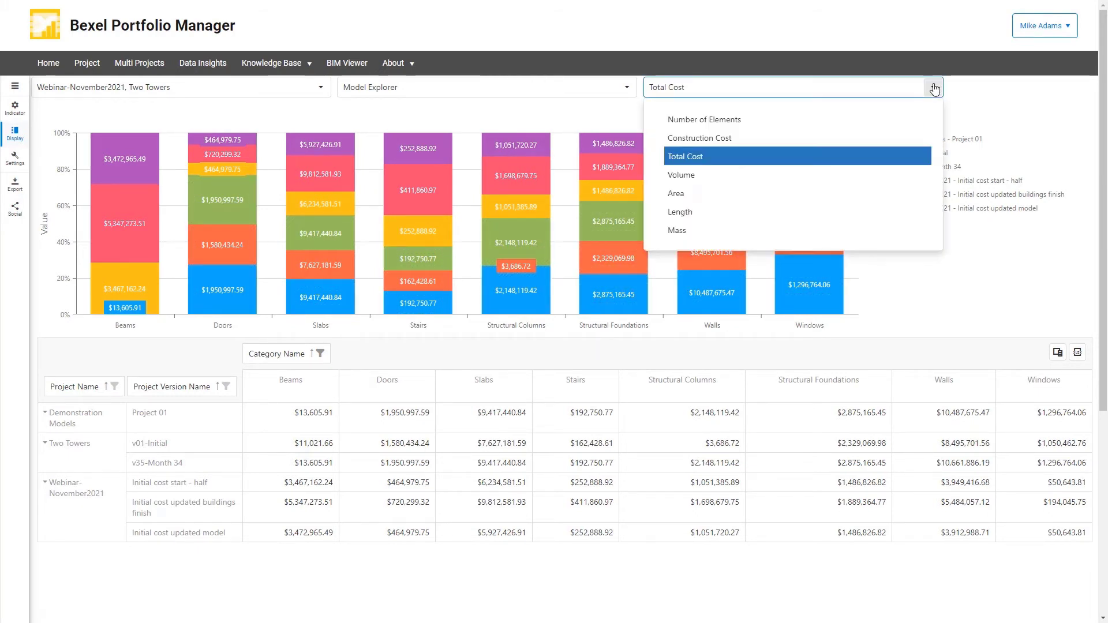
pyautogui.click(676, 176)
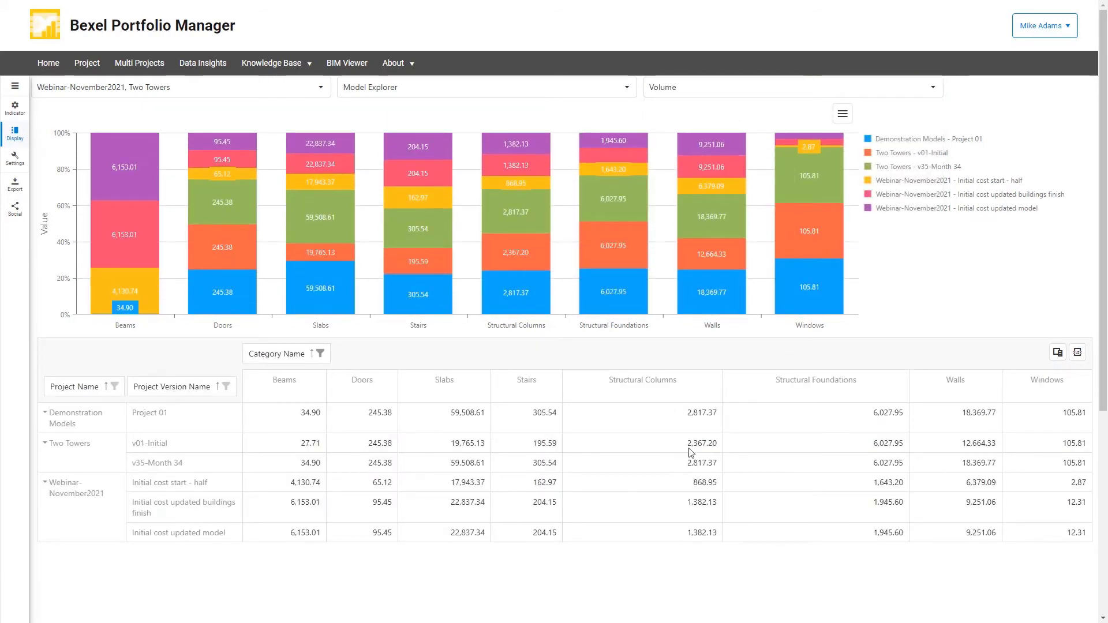
pyautogui.click(320, 353)
pyautogui.scroll(-2, 211, 463)
pyautogui.scroll(-8, 211, 463)
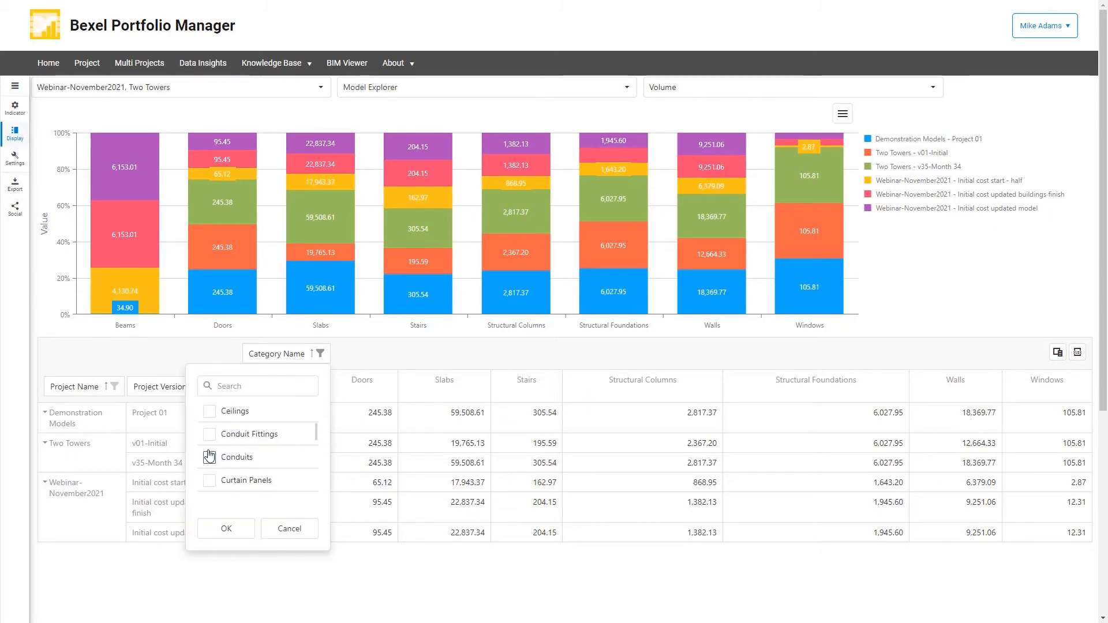
pyautogui.click(210, 480)
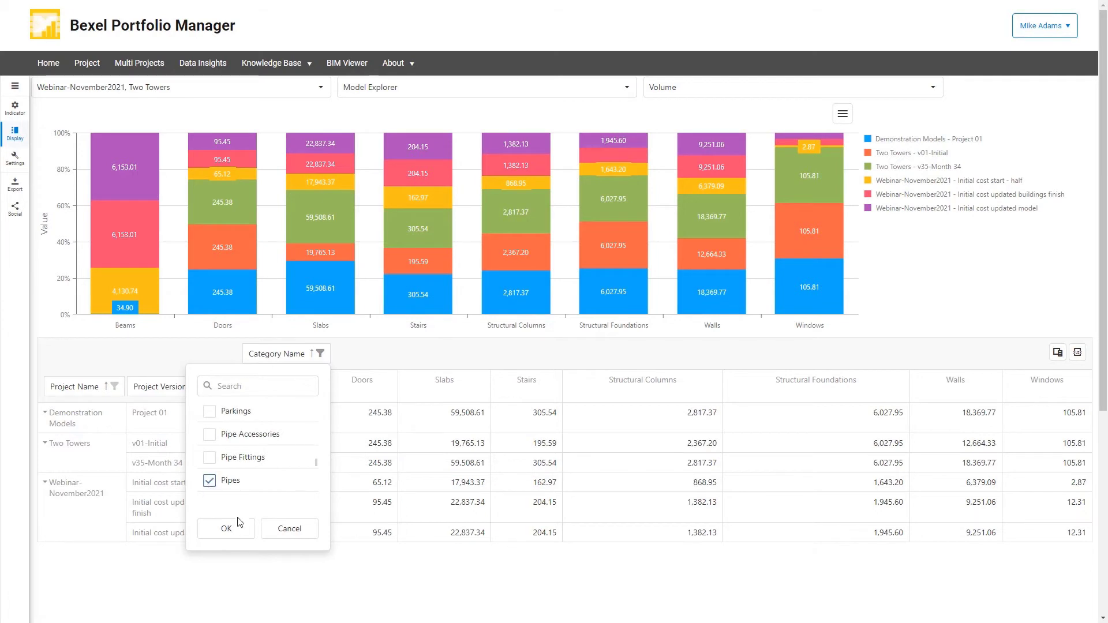
pyautogui.click(226, 528)
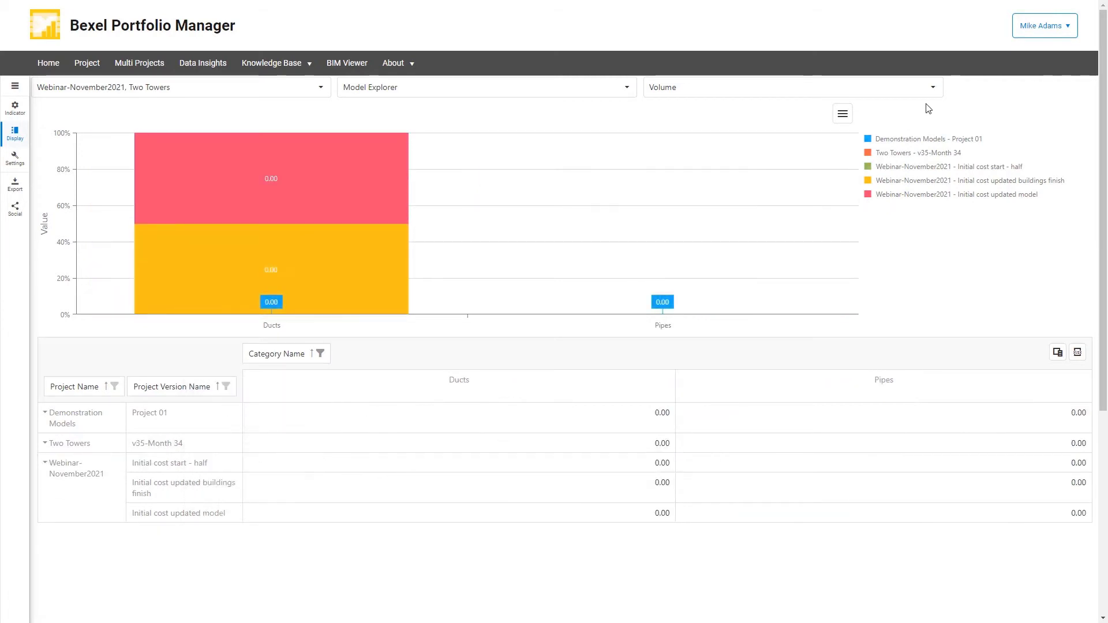
# Compare the ducts and pipes by Length in a Bar chart.
pyautogui.click(933, 88)
pyautogui.click(678, 213)
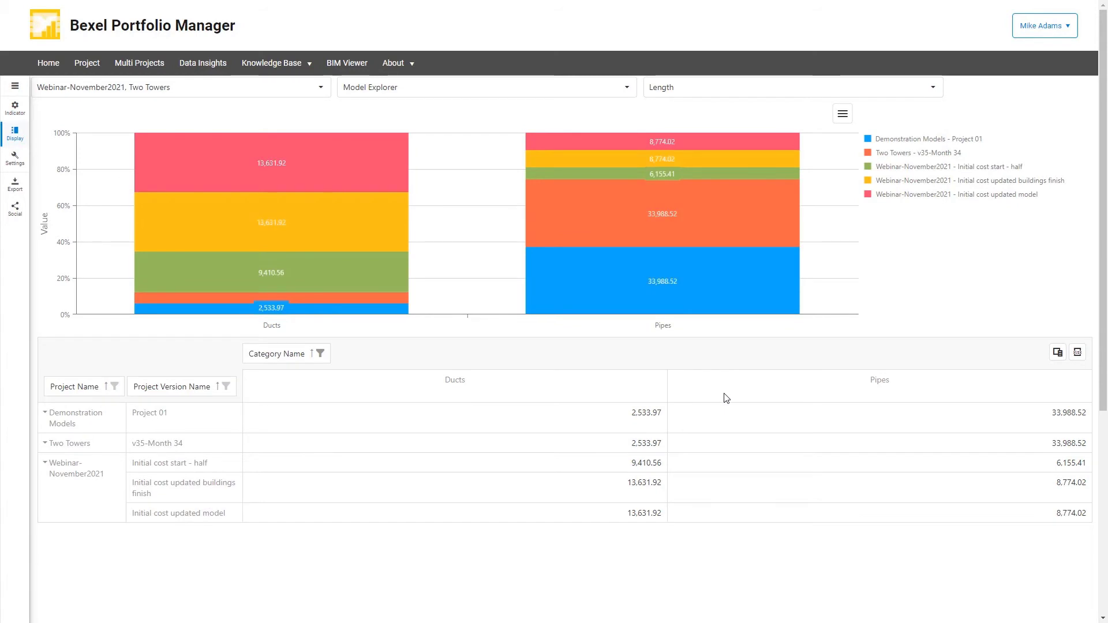
pyautogui.click(15, 133)
pyautogui.click(43, 134)
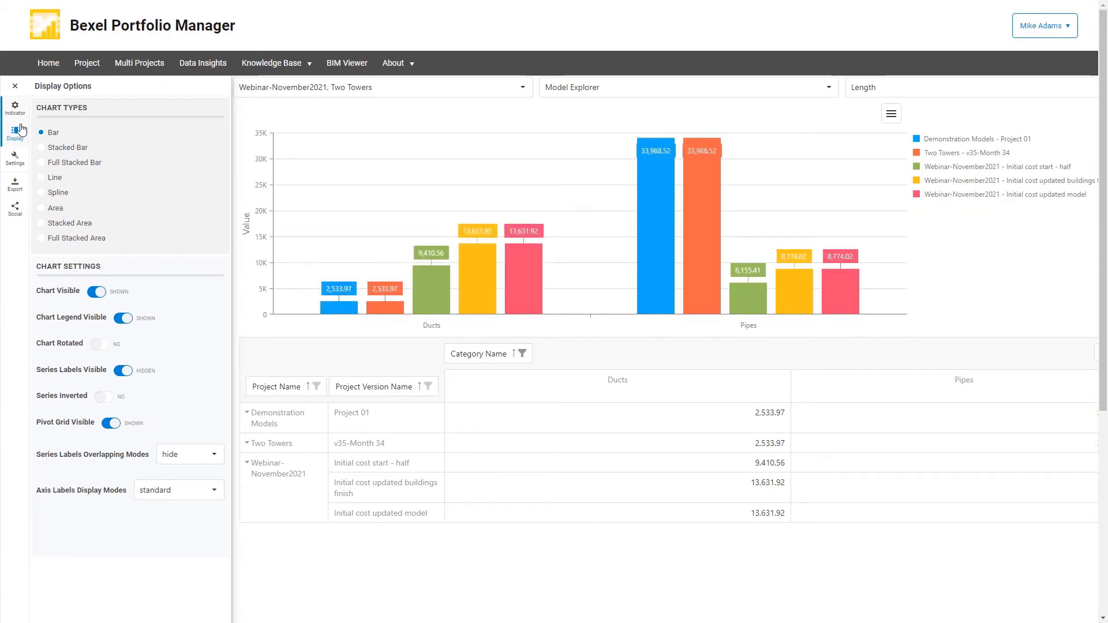
pyautogui.click(15, 86)
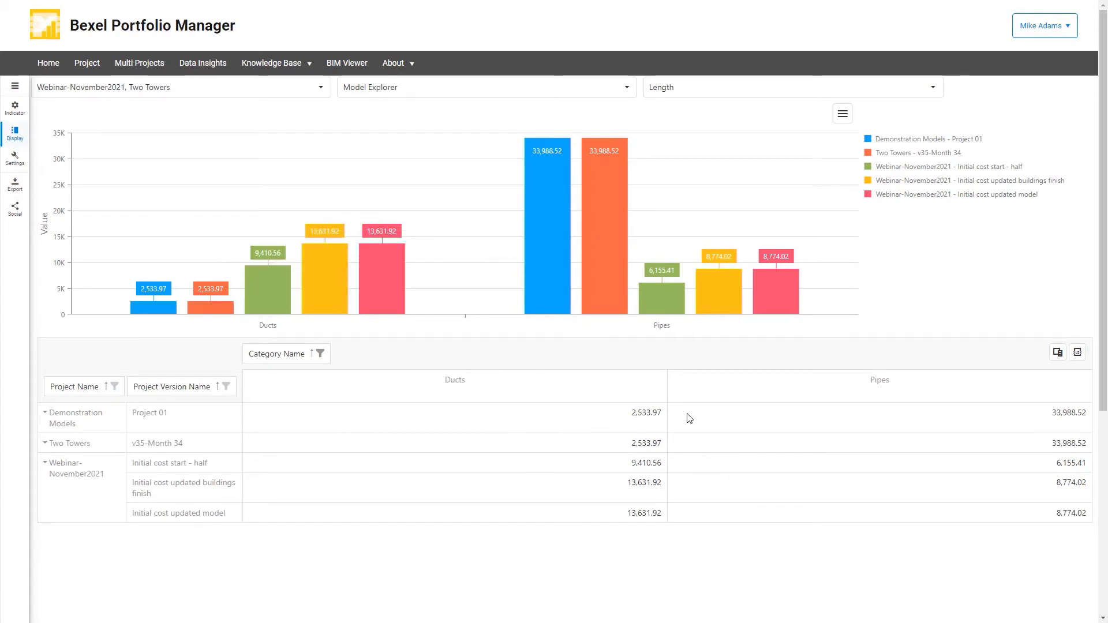
# Check the pivot grid's row, column and data fields in the Field Chooser, and export the grid to Excel.
pyautogui.click(1057, 355)
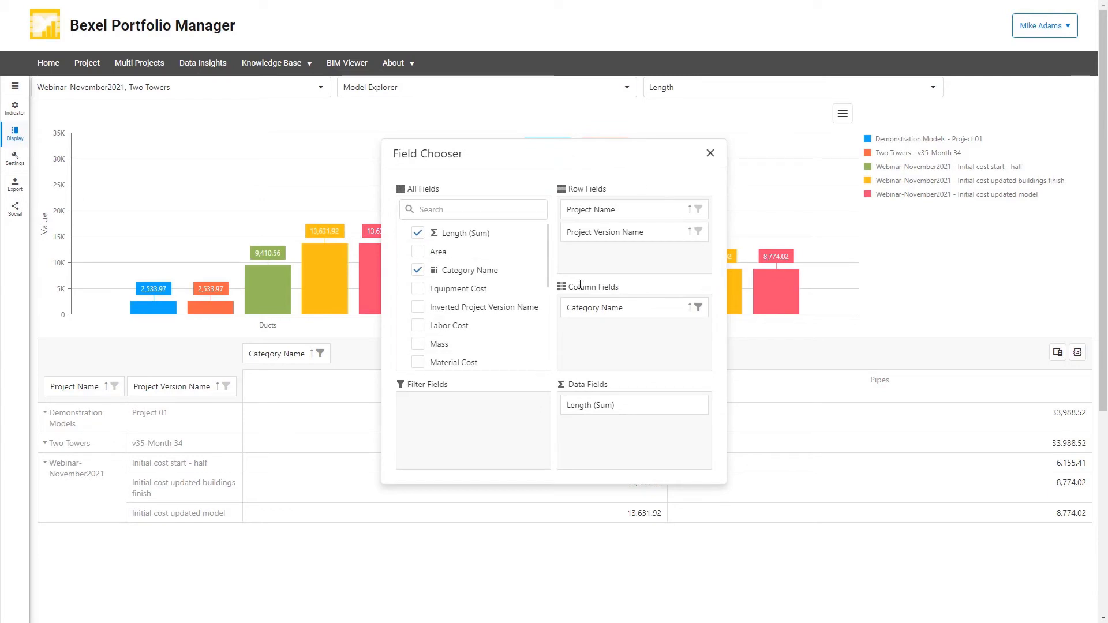
pyautogui.click(710, 153)
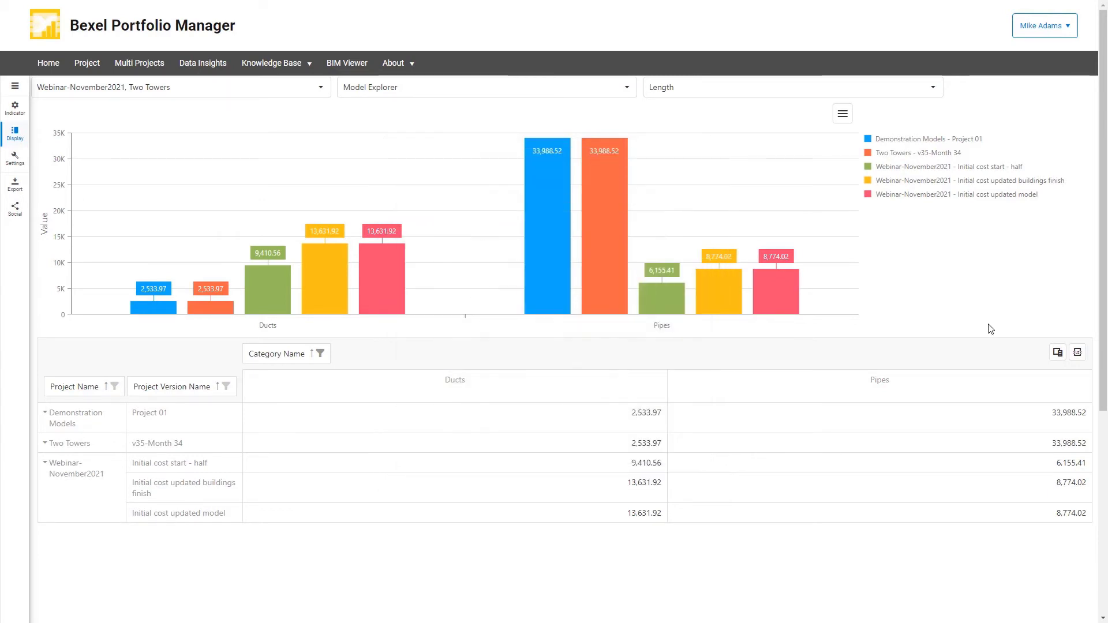
pyautogui.click(1077, 354)
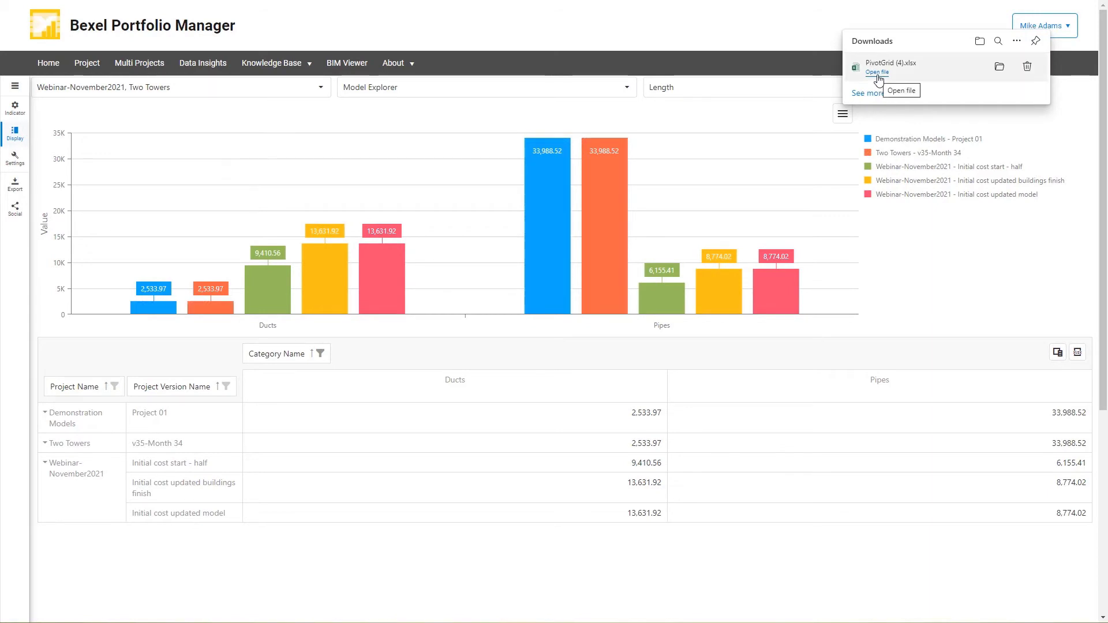
# Open the exported PivotGrid (4).xlsx in Excel, view its table in A1:D6 as a column chart, and close the workbook.
pyautogui.click(878, 75)
pyautogui.moveTo(224, 136); pyautogui.dragTo(55, 192)
pyautogui.doubleClick(124, 123)
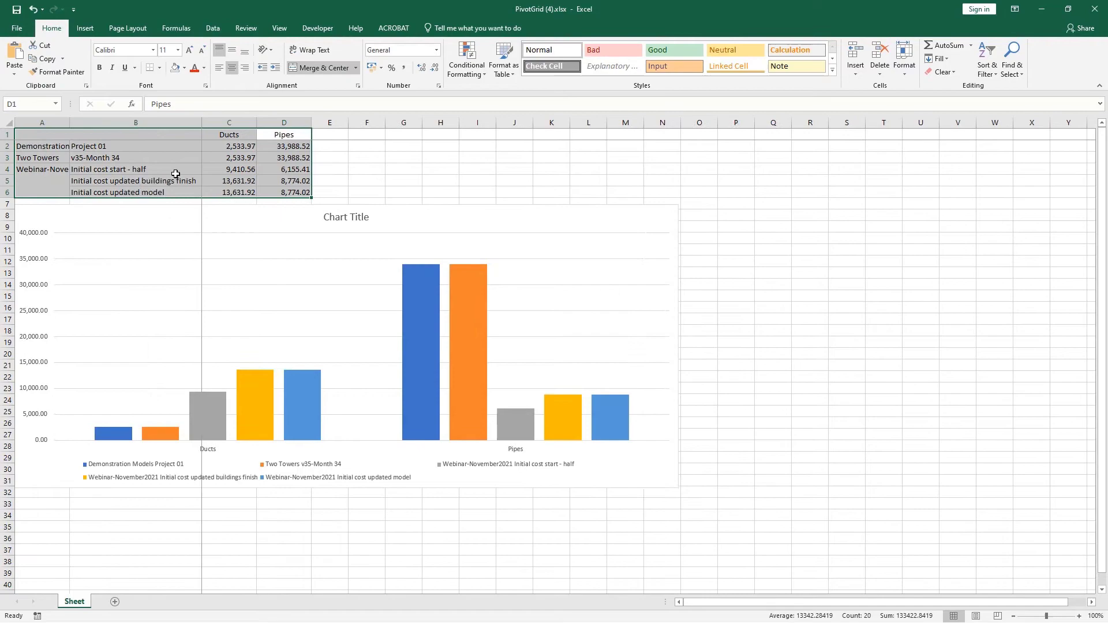
pyautogui.click(402, 168)
pyautogui.click(1095, 9)
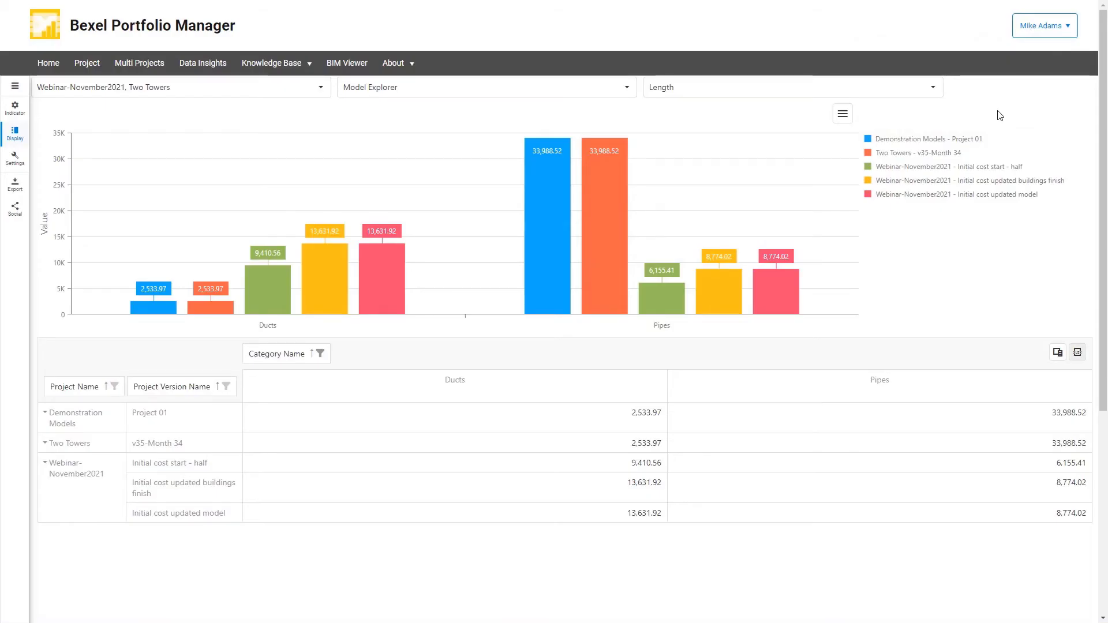
# Review the Two Towers number of elements by version, and switch to the Clash Detection Overall view.
pyautogui.click(58, 68)
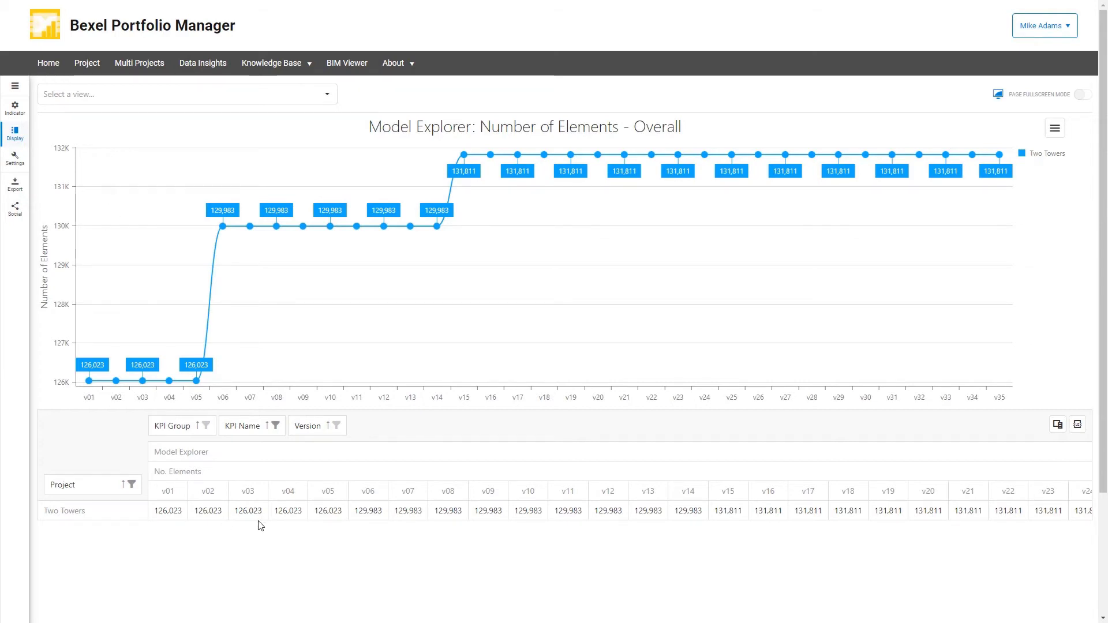
pyautogui.moveTo(328, 517); pyautogui.dragTo(385, 547)
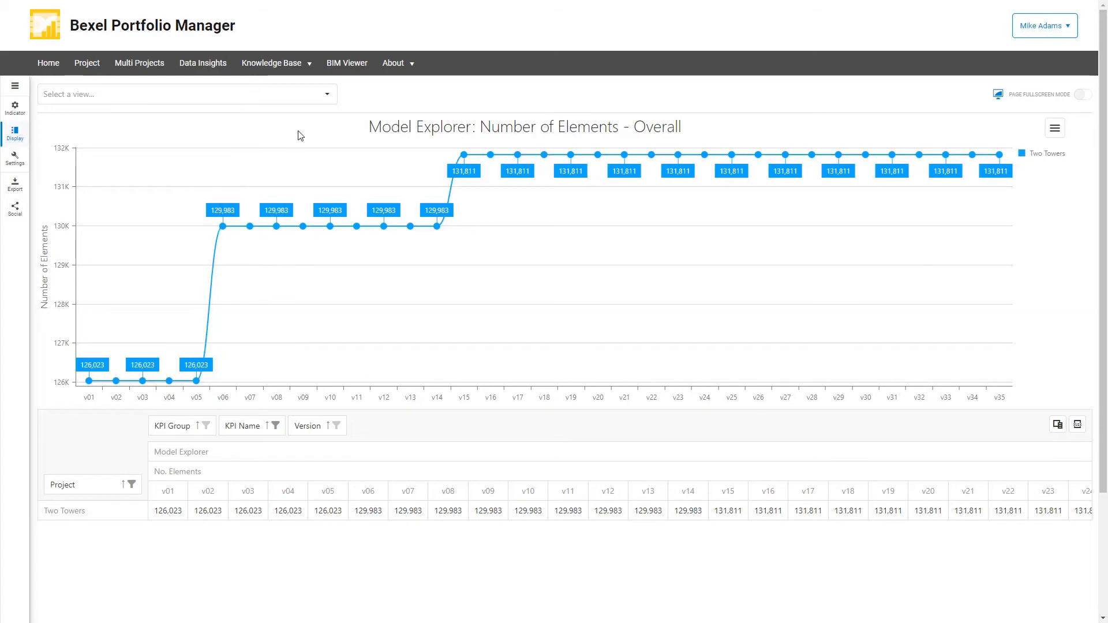
pyautogui.click(326, 96)
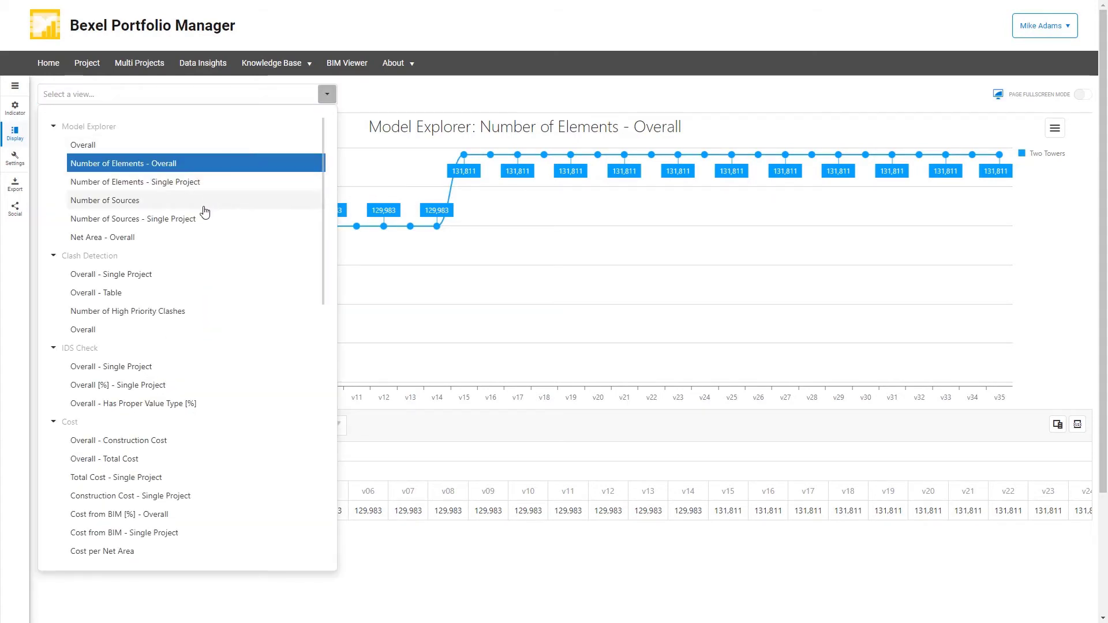
pyautogui.click(95, 330)
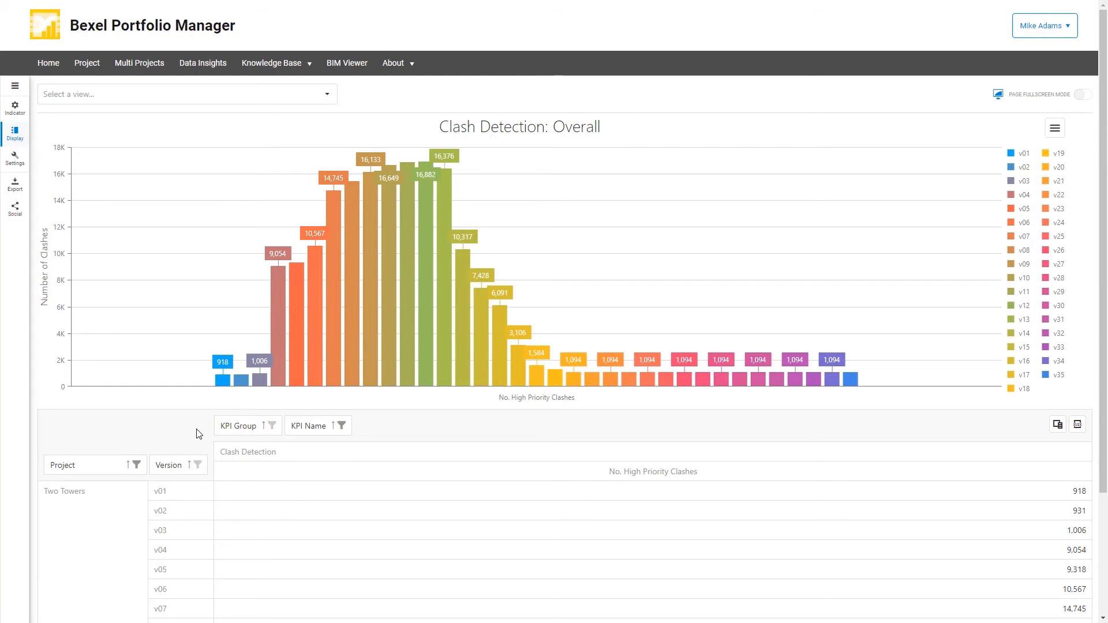
# Review the number of high priority clashes for each Two Towers version in the pivot grid.
pyautogui.scroll(-8, 854, 527)
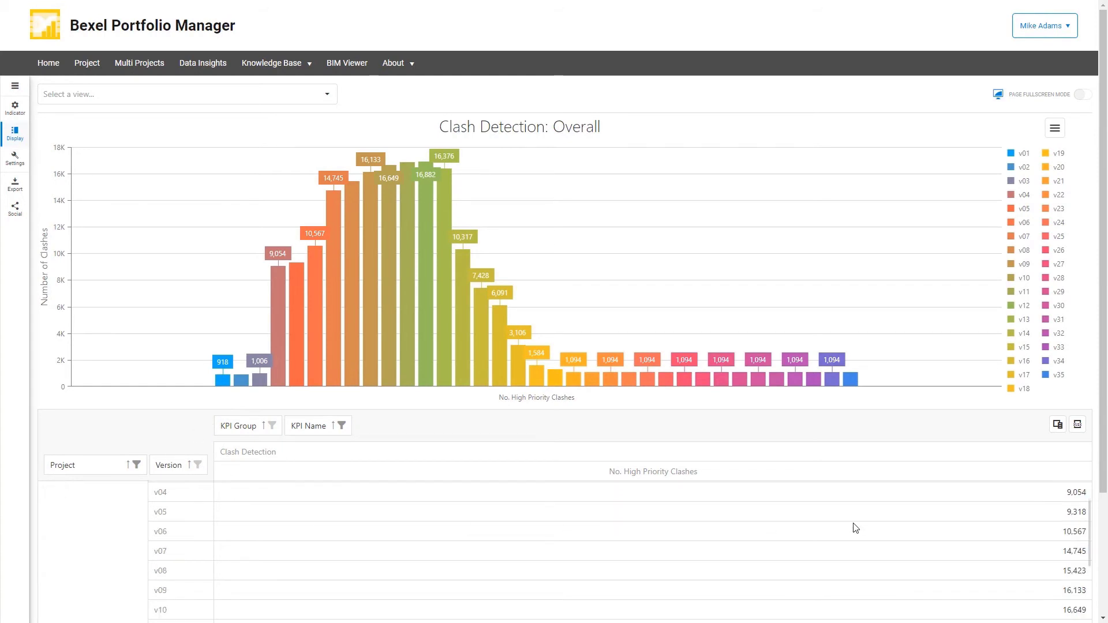
pyautogui.scroll(-3, 854, 527)
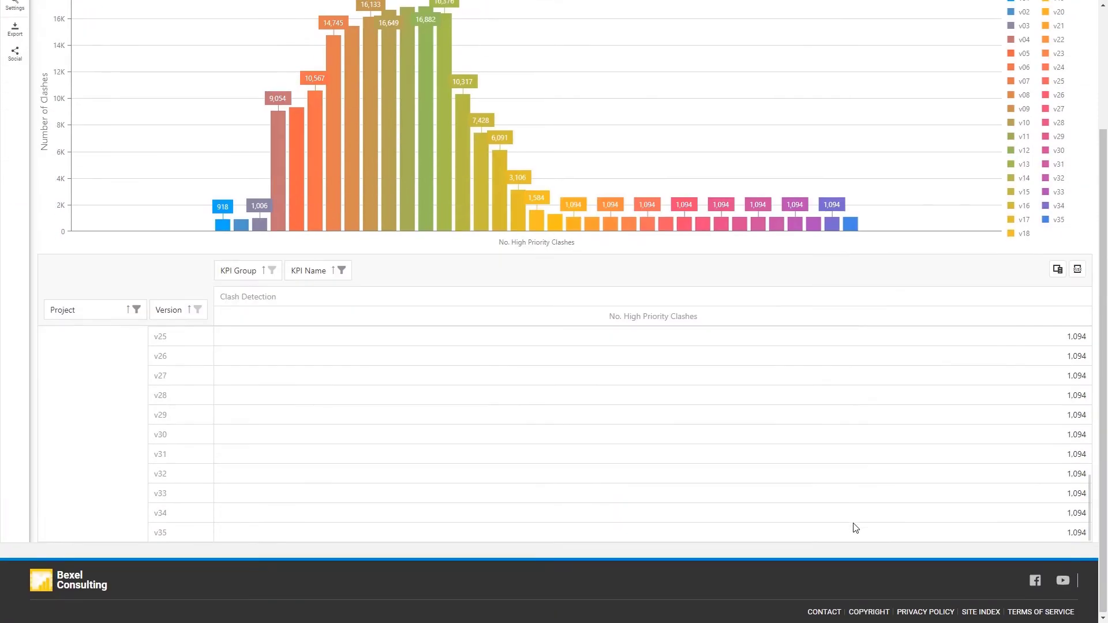
pyautogui.scroll(8, 854, 527)
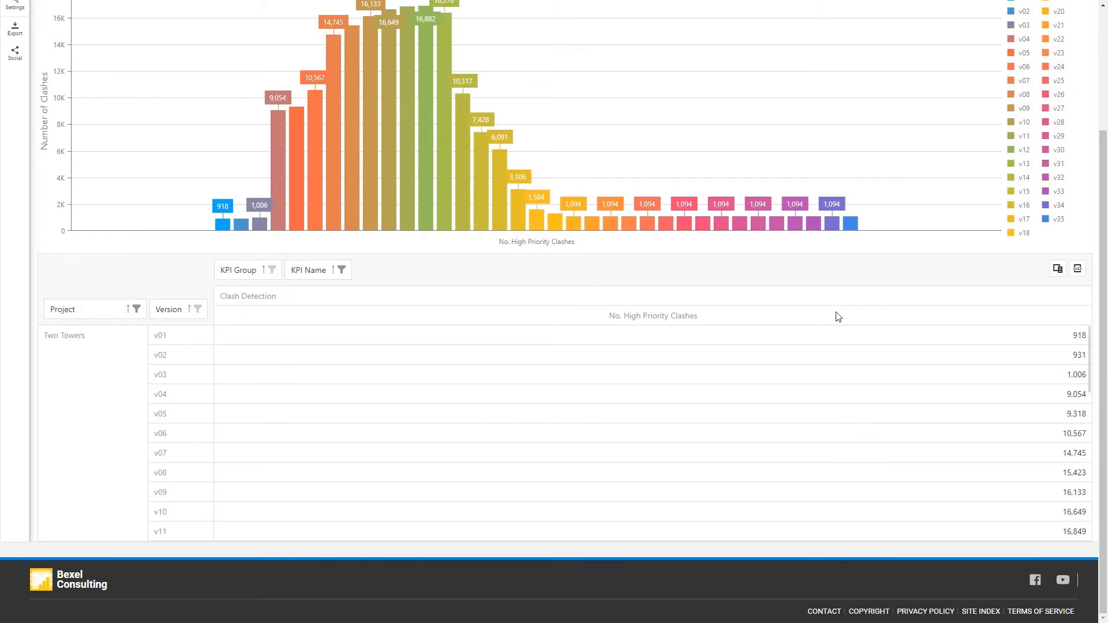
pyautogui.scroll(3, 838, 317)
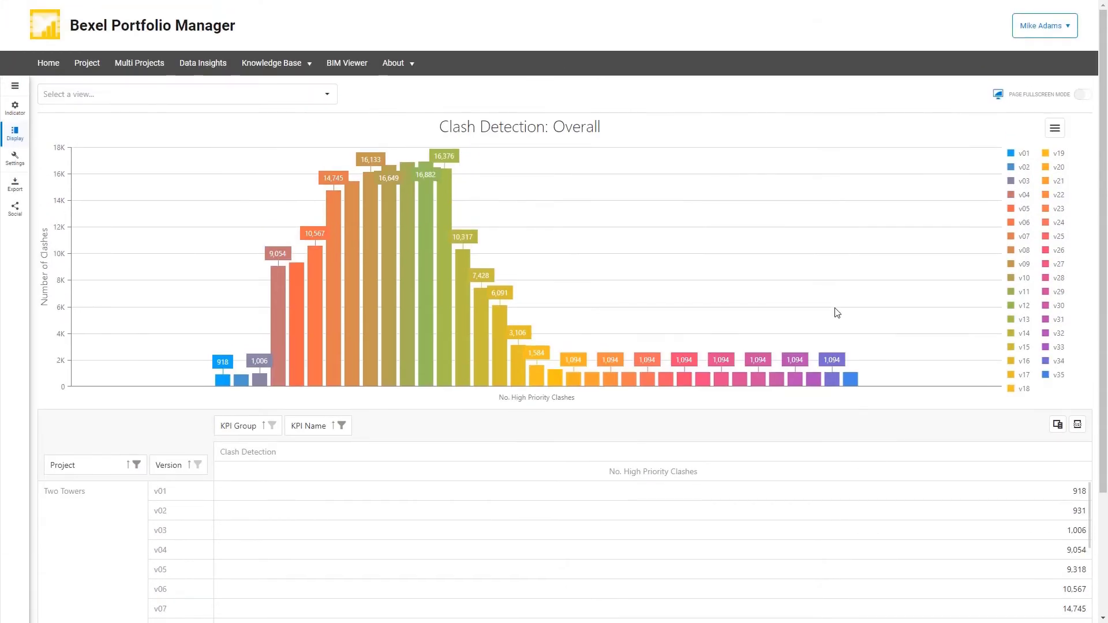
# Try the rotated layout for the Clash Detection chart, and switch the rotation off again.
pyautogui.click(16, 136)
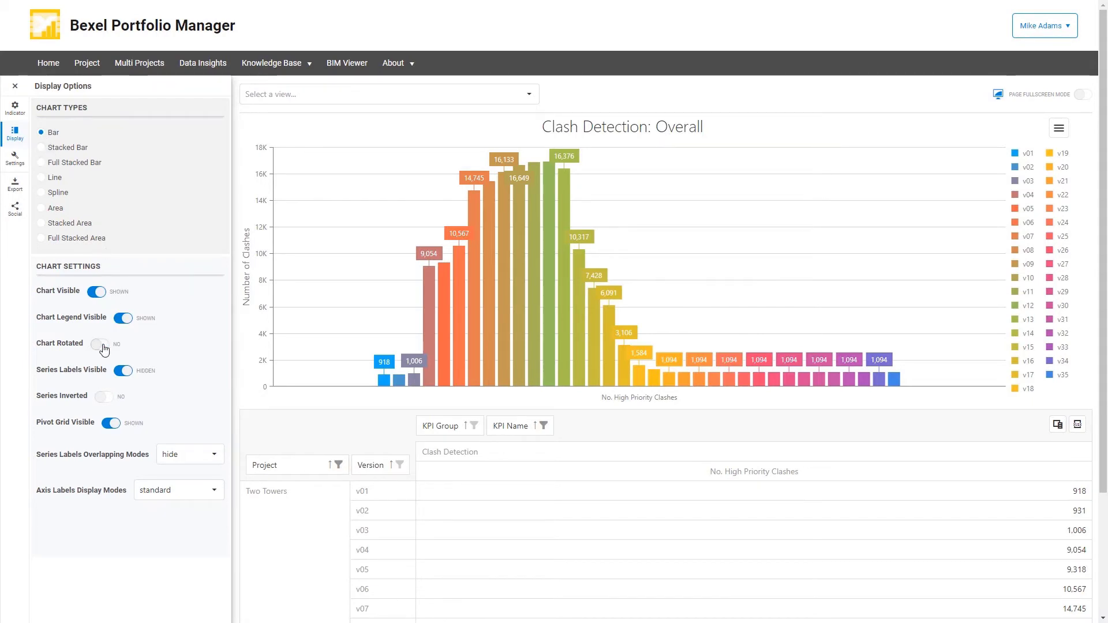
pyautogui.click(100, 345)
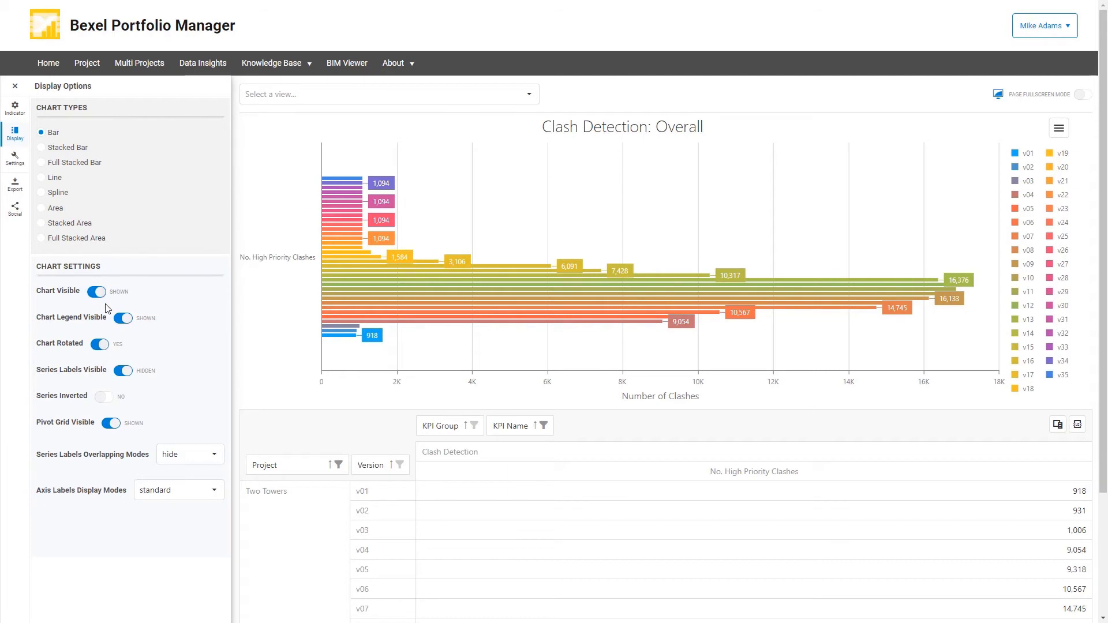
pyautogui.click(97, 348)
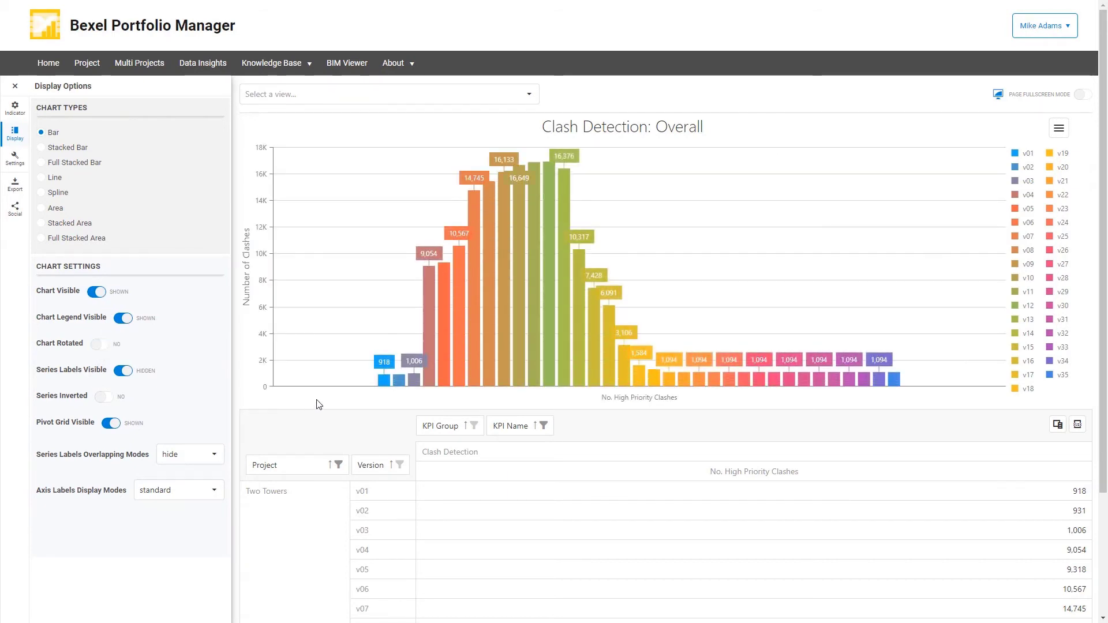
# Rearrange the clash pivot grid with Version as the column field and KPI Group and KPI Name as row fields after Project.
pyautogui.click(25, 109)
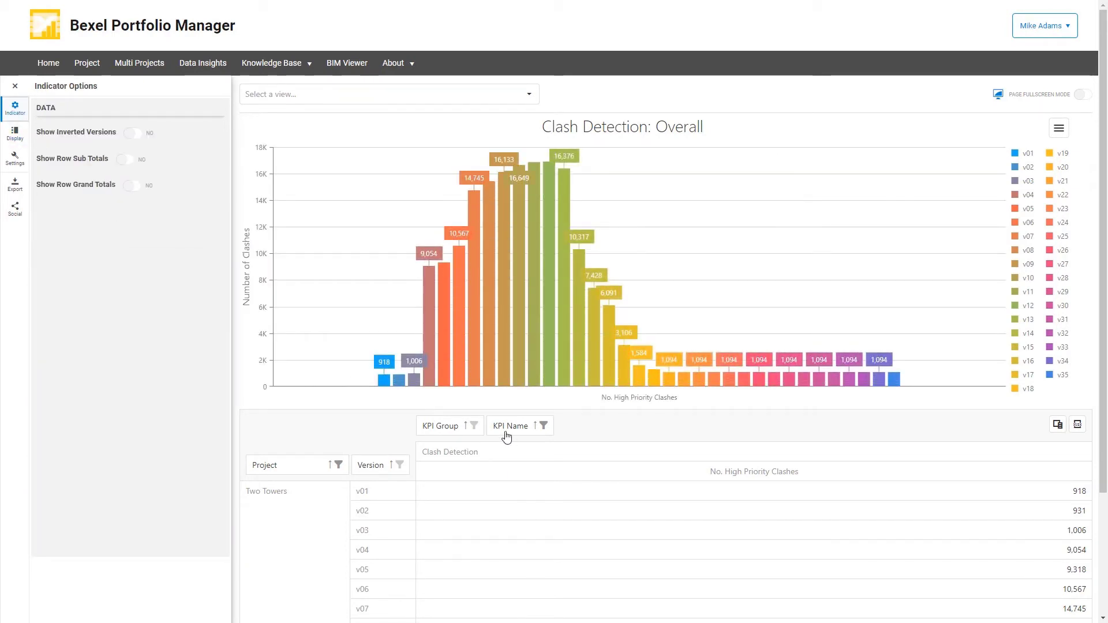
pyautogui.moveTo(369, 466); pyautogui.dragTo(597, 435)
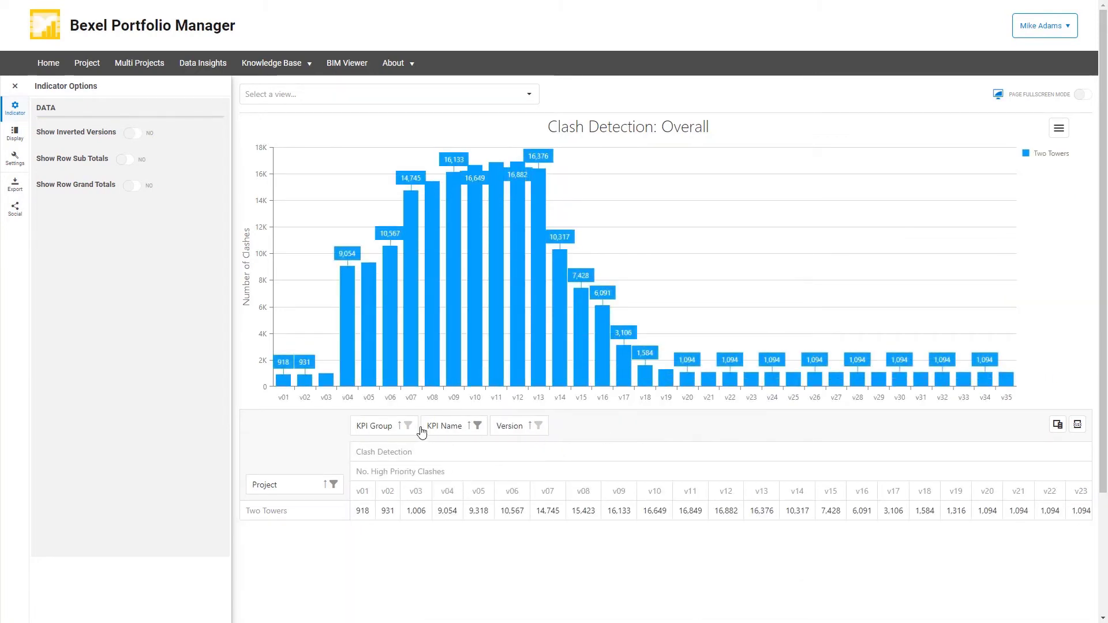
pyautogui.moveTo(375, 425); pyautogui.dragTo(346, 484)
pyautogui.moveTo(451, 432); pyautogui.dragTo(439, 460)
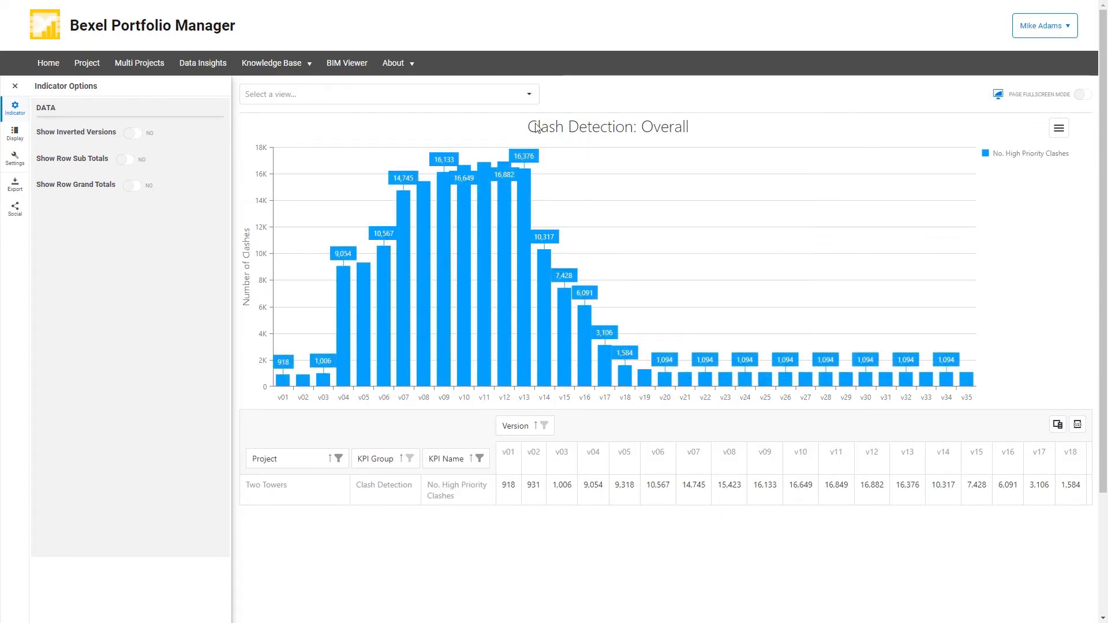
# Open the Overall - Earned Value view in the Earned Value group, and look over its pivot grid.
pyautogui.click(530, 99)
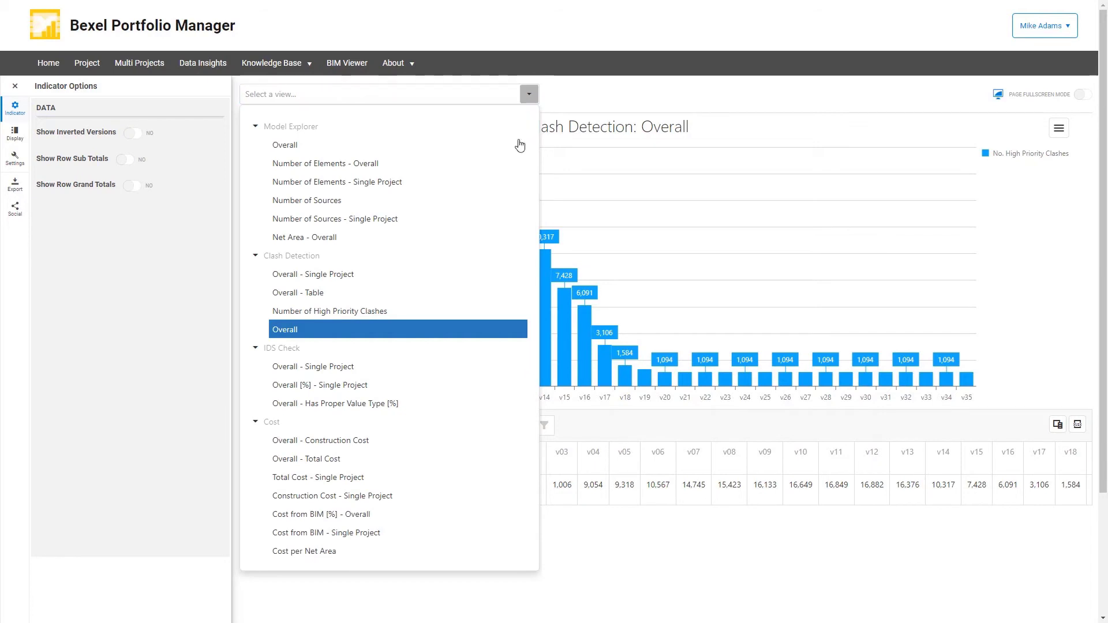
pyautogui.scroll(-3, 445, 351)
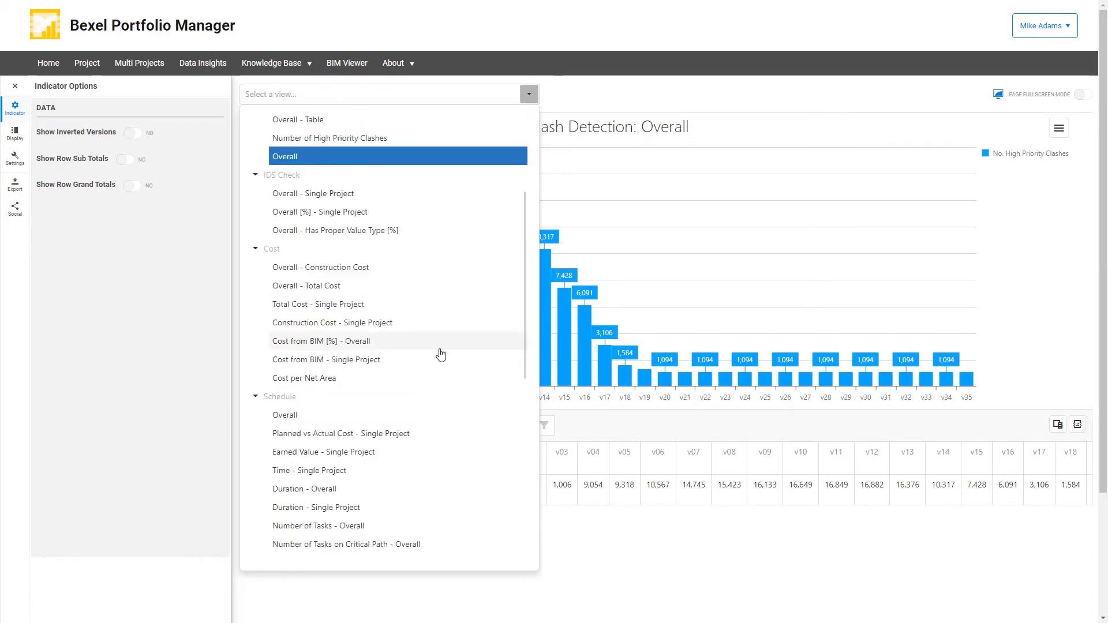
pyautogui.scroll(-1, 439, 355)
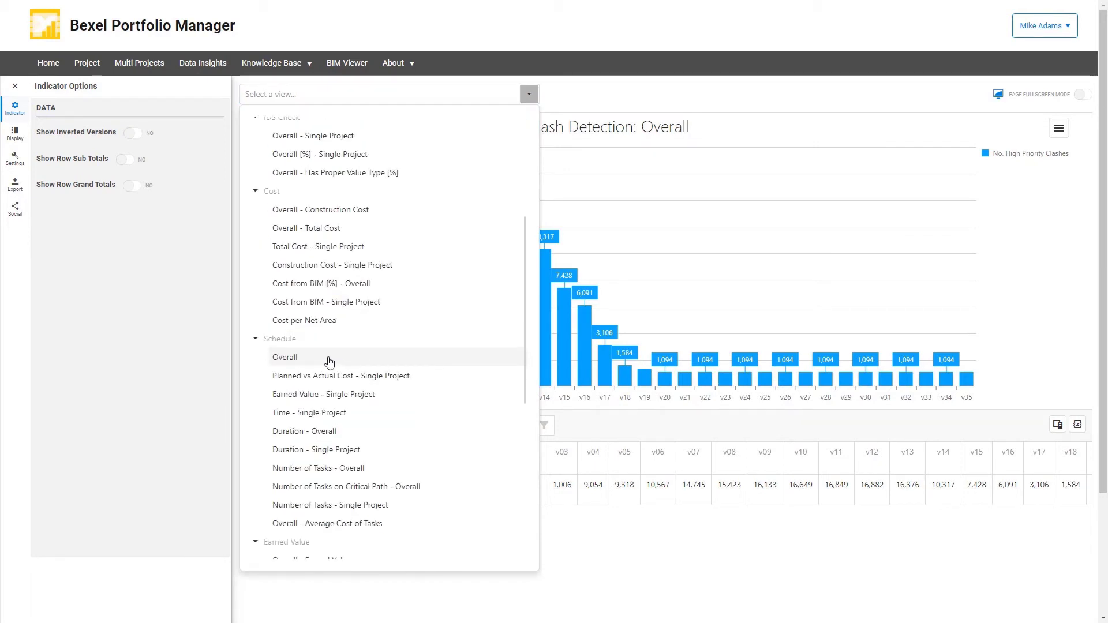
pyautogui.scroll(-3, 330, 362)
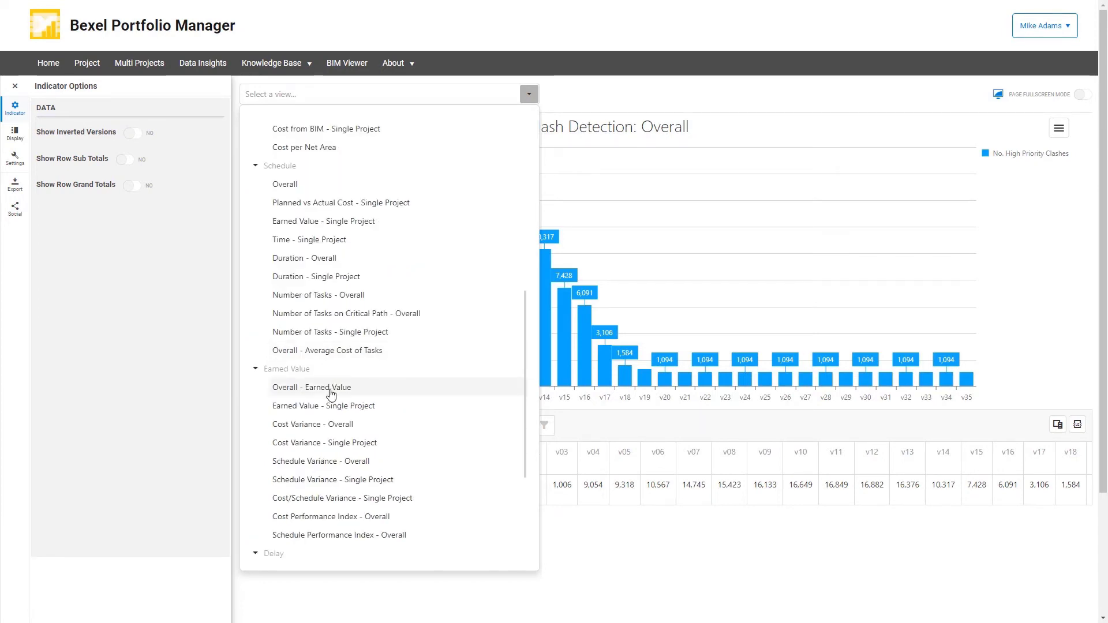
pyautogui.click(331, 389)
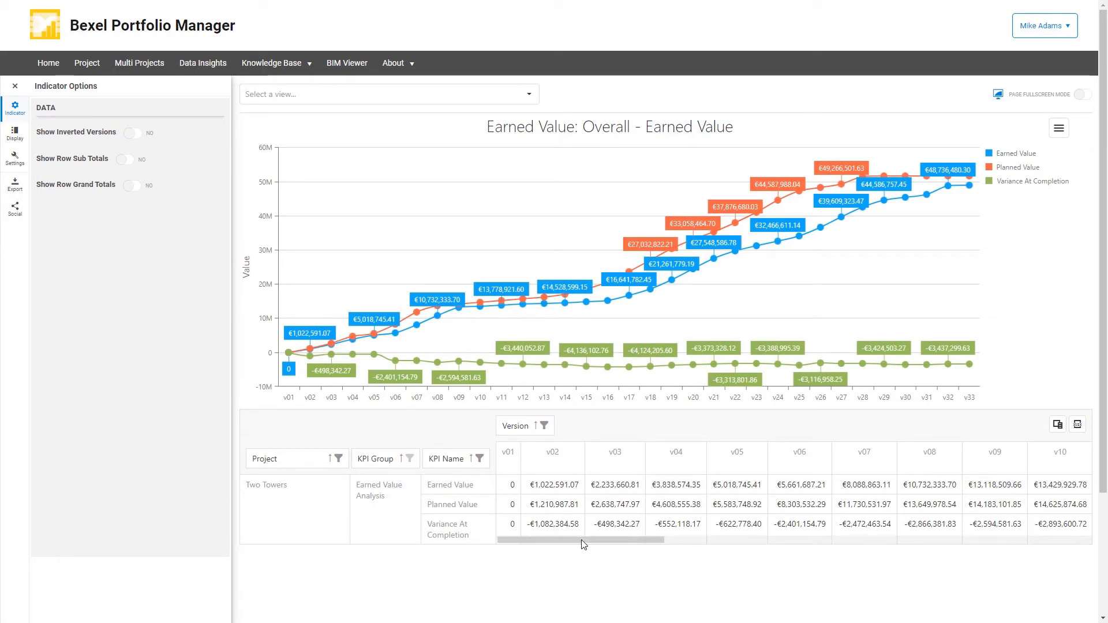
pyautogui.moveTo(587, 543); pyautogui.dragTo(561, 549)
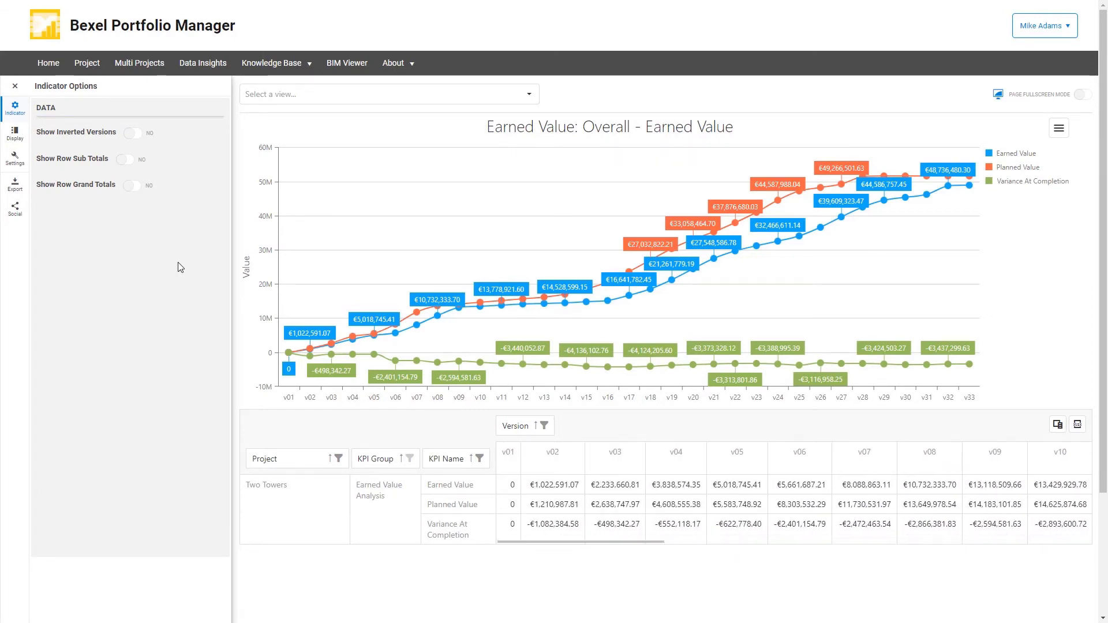
# Try the Bar, Area and Line chart types on the earned value chart, and return to Spline.
pyautogui.click(15, 134)
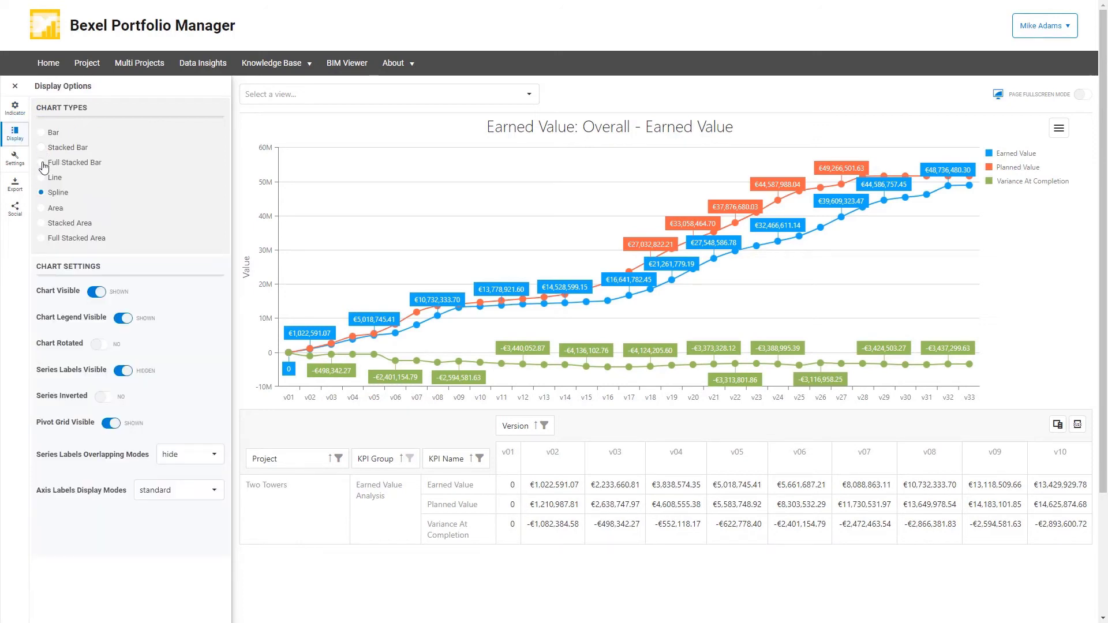
pyautogui.click(42, 133)
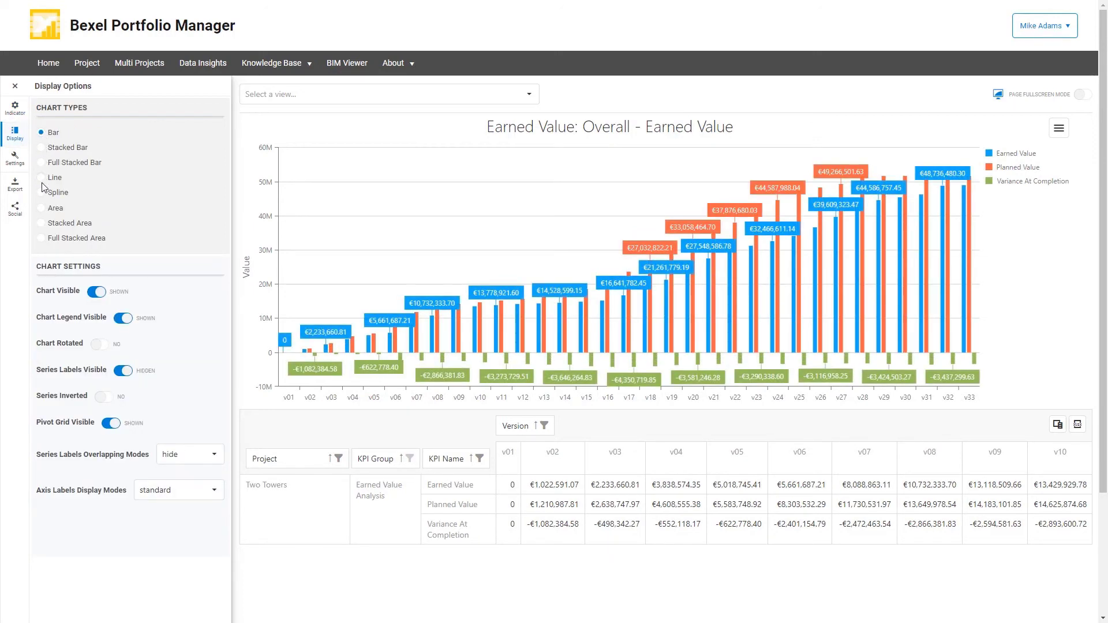
pyautogui.click(42, 210)
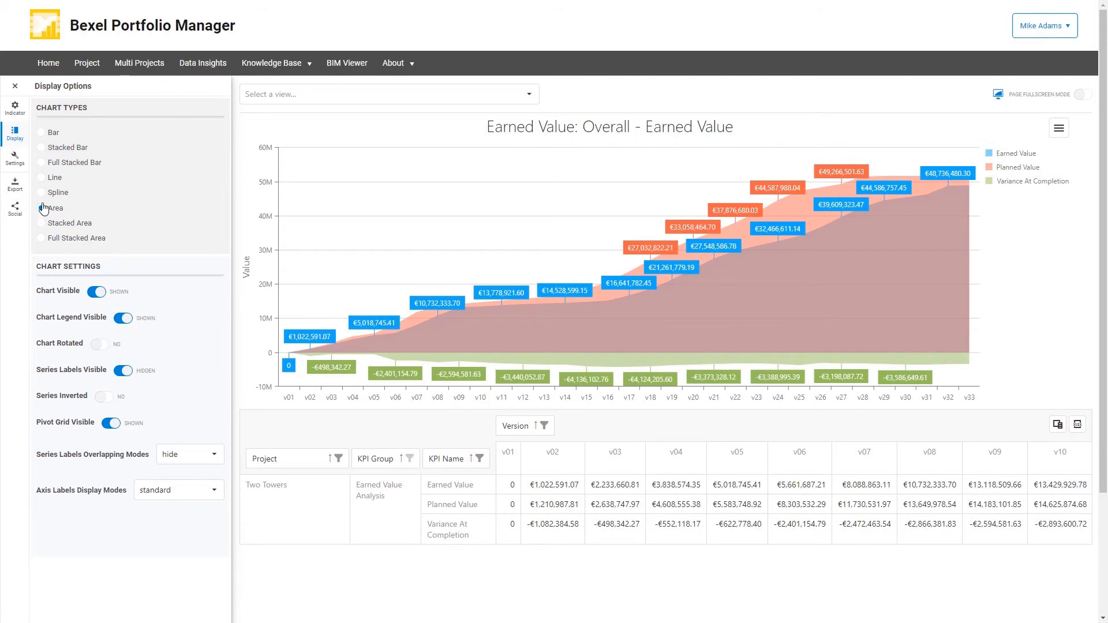
pyautogui.click(41, 177)
pyautogui.click(42, 193)
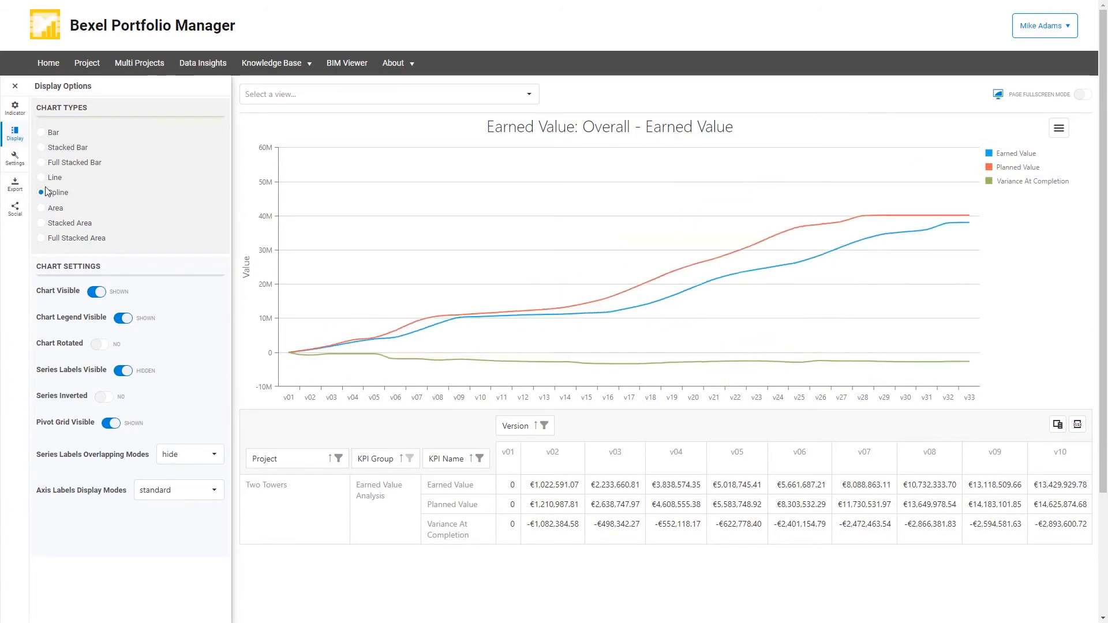
# Filter the earned value versions to exclude v30, v31, v32 and v33.
pyautogui.click(544, 428)
pyautogui.scroll(-6, 511, 505)
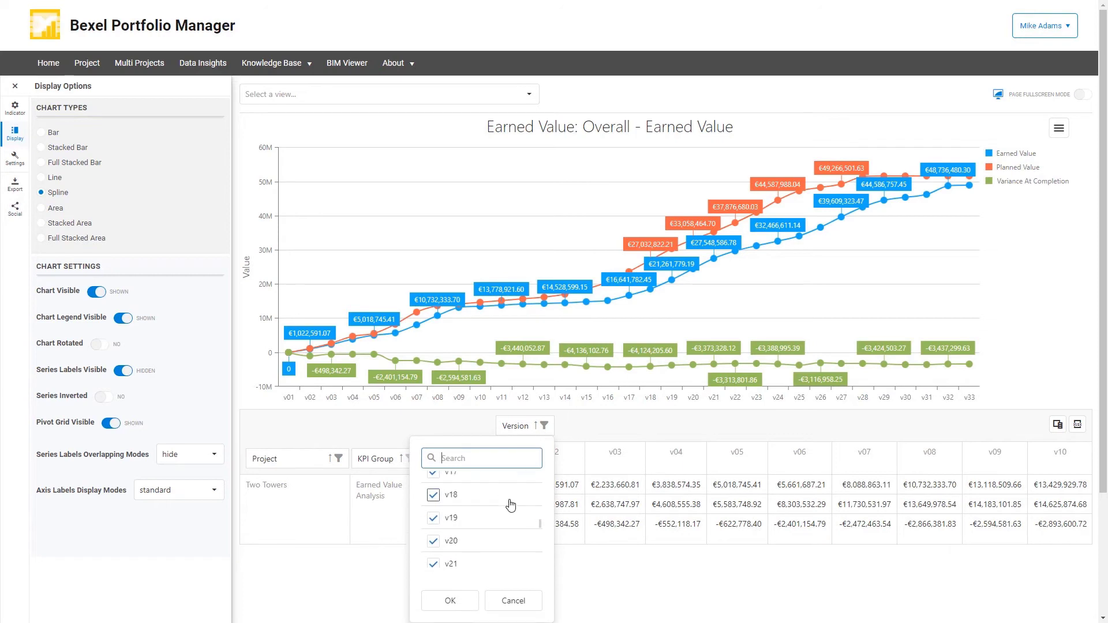
pyautogui.scroll(-2, 511, 505)
pyautogui.click(433, 510)
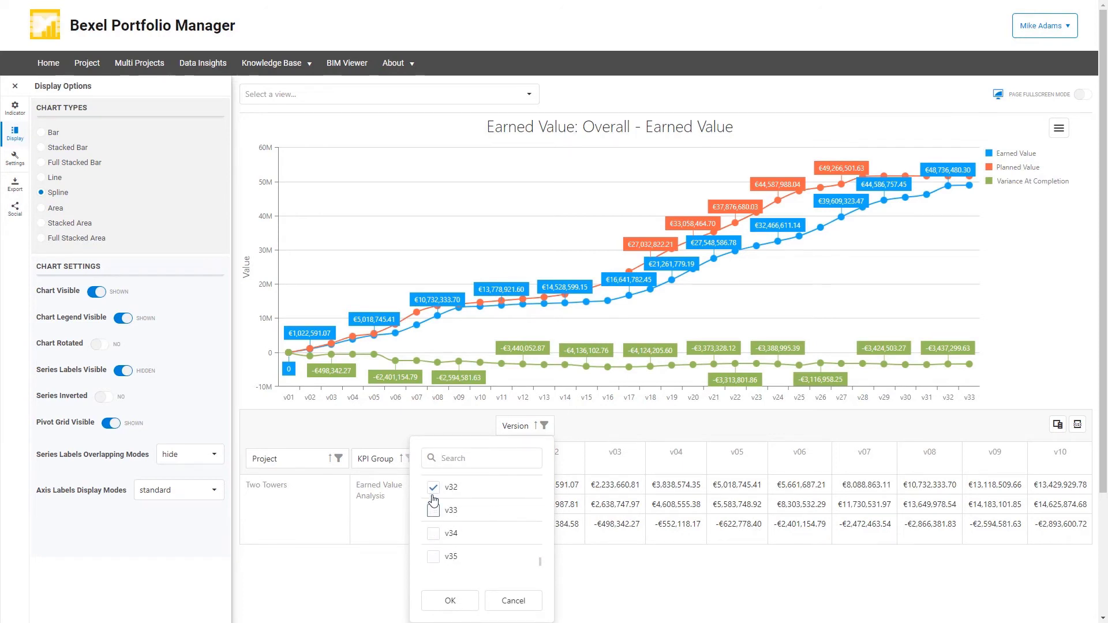
pyautogui.click(434, 486)
pyautogui.scroll(1, 455, 500)
pyautogui.click(434, 522)
pyautogui.click(434, 499)
pyautogui.click(449, 601)
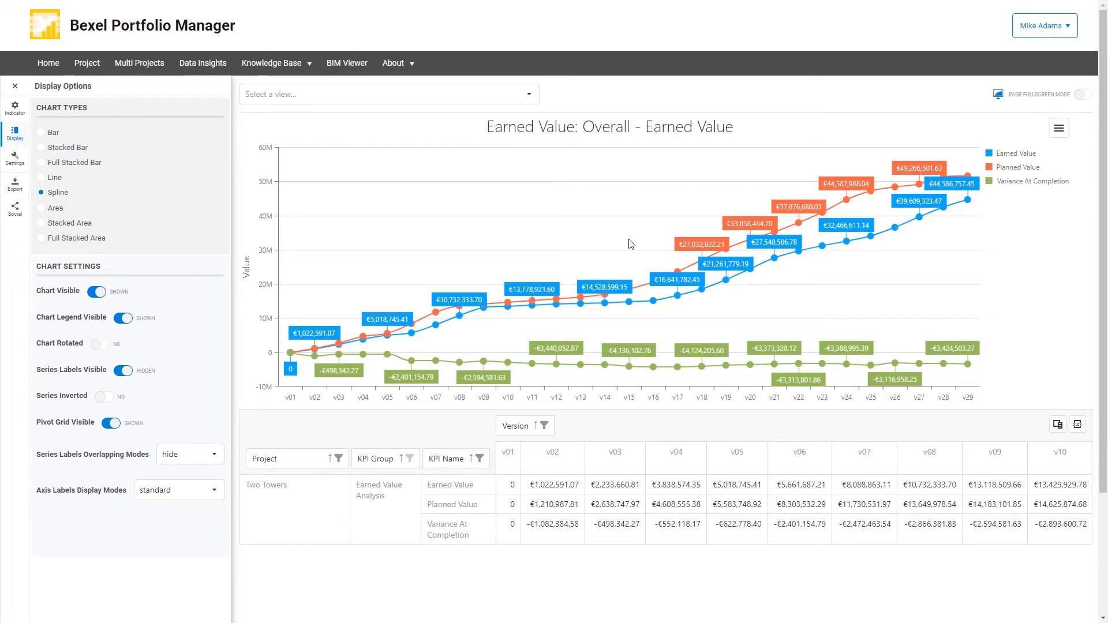
# Switch to the Cost Performance Index - Overall view in the Earned Value group.
pyautogui.click(528, 94)
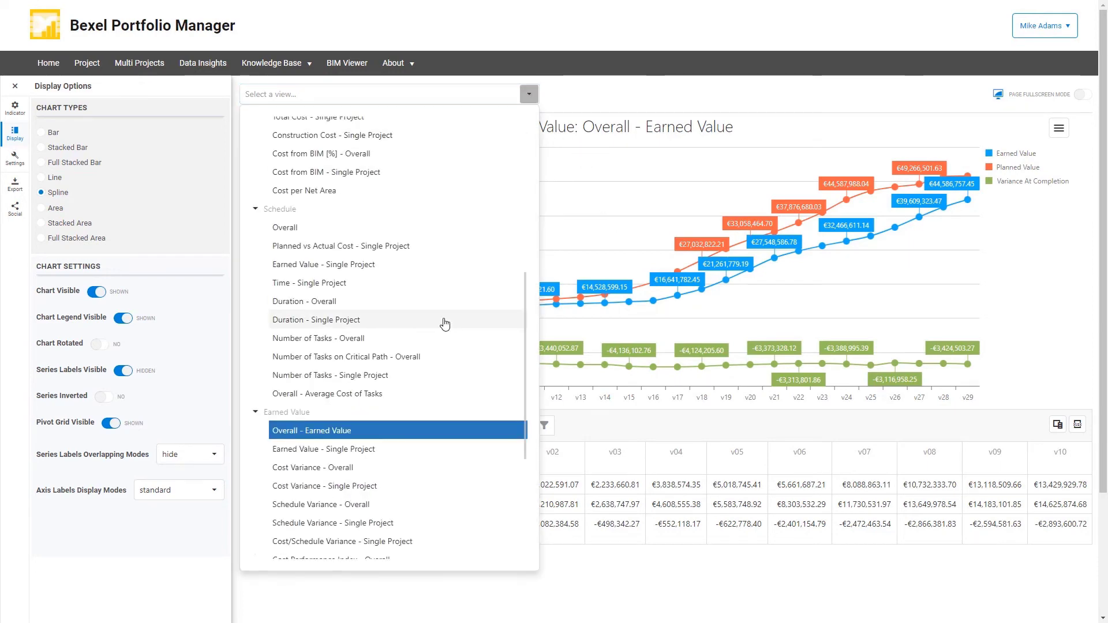
pyautogui.scroll(-3, 444, 325)
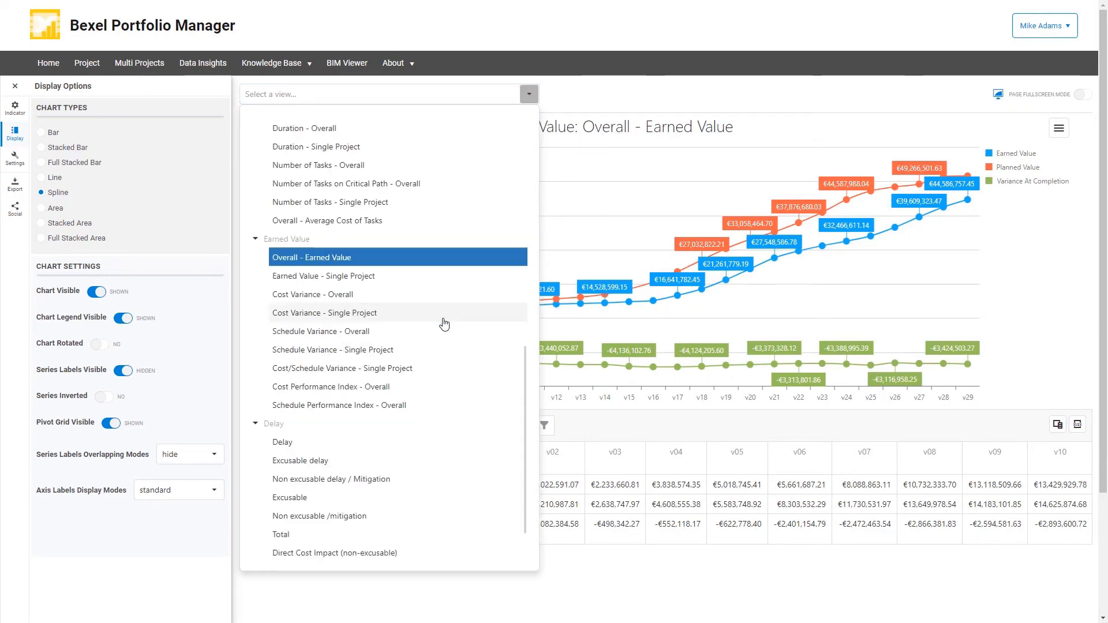
pyautogui.click(357, 387)
pyautogui.click(357, 388)
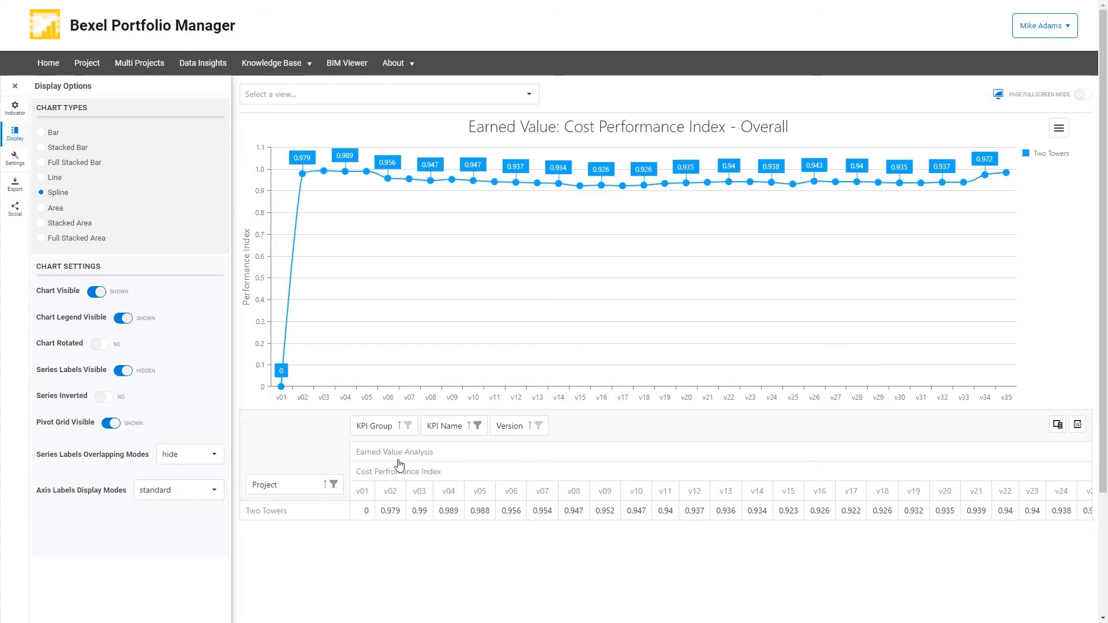
# Add Munich - Salzburg Railway, Pearl apartments - Condo and The Breeze Way - Residential to the project filter alongside Two Towers.
pyautogui.click(335, 485)
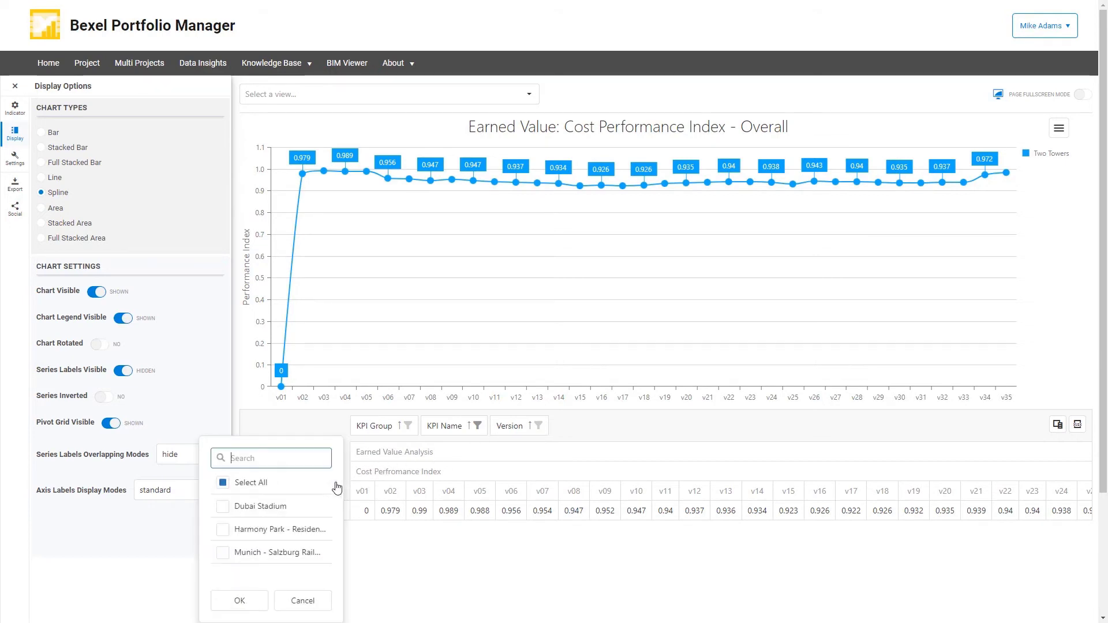
pyautogui.scroll(-3, 324, 486)
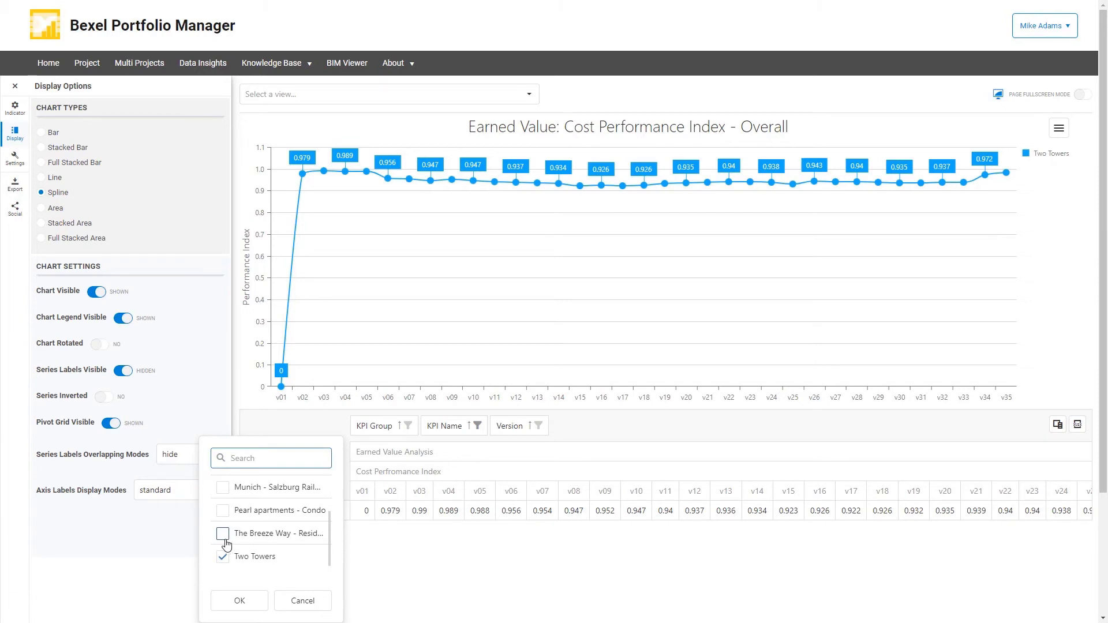
pyautogui.click(223, 487)
pyautogui.click(222, 510)
pyautogui.scroll(3, 249, 517)
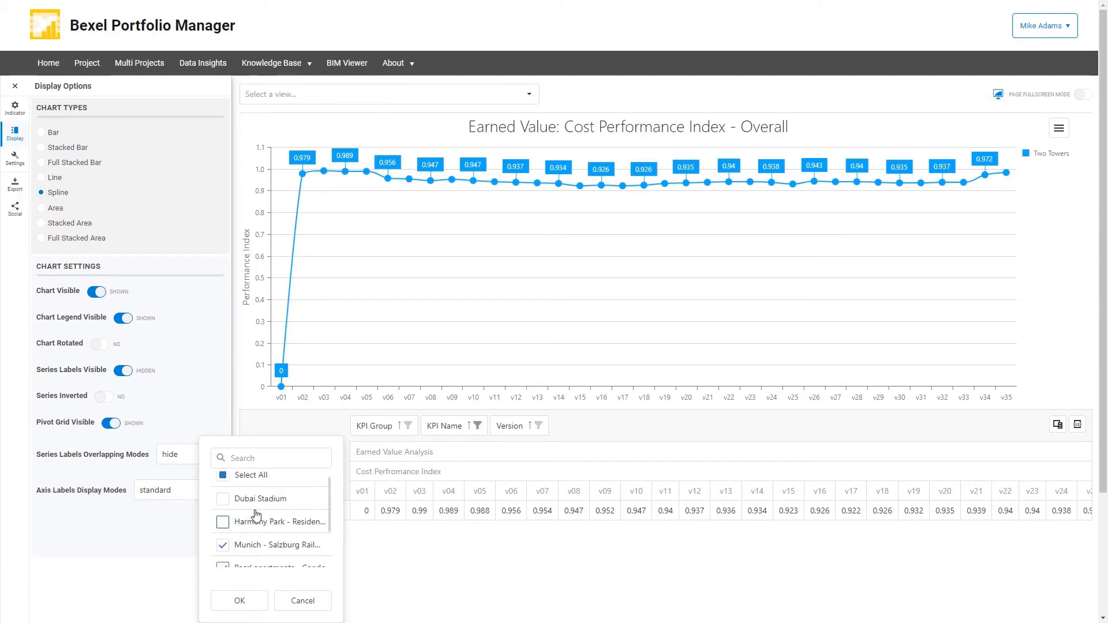
pyautogui.click(242, 600)
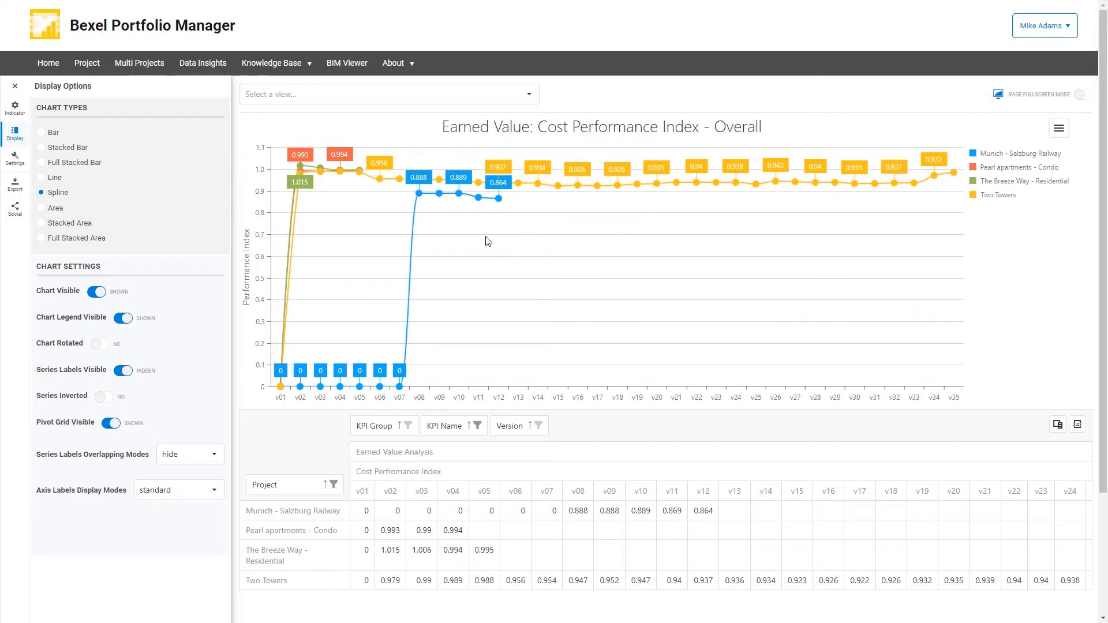
# View the Schedule Performance Index - Overall chart, and switch to the schedule's Planned vs Actual Cost - Single Project view.
pyautogui.click(529, 96)
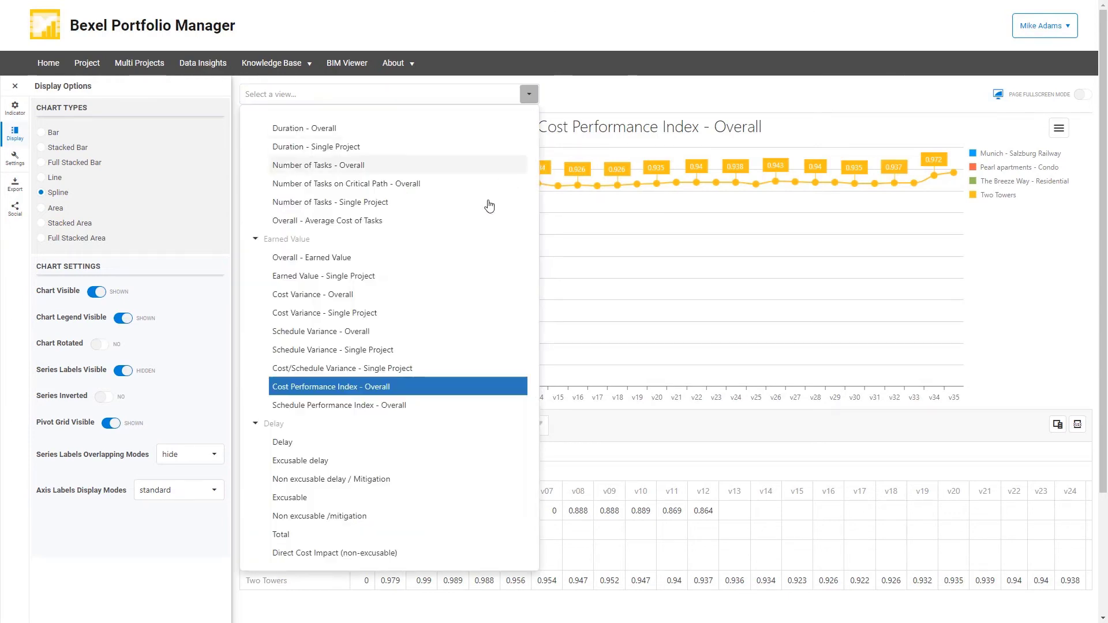
pyautogui.click(346, 406)
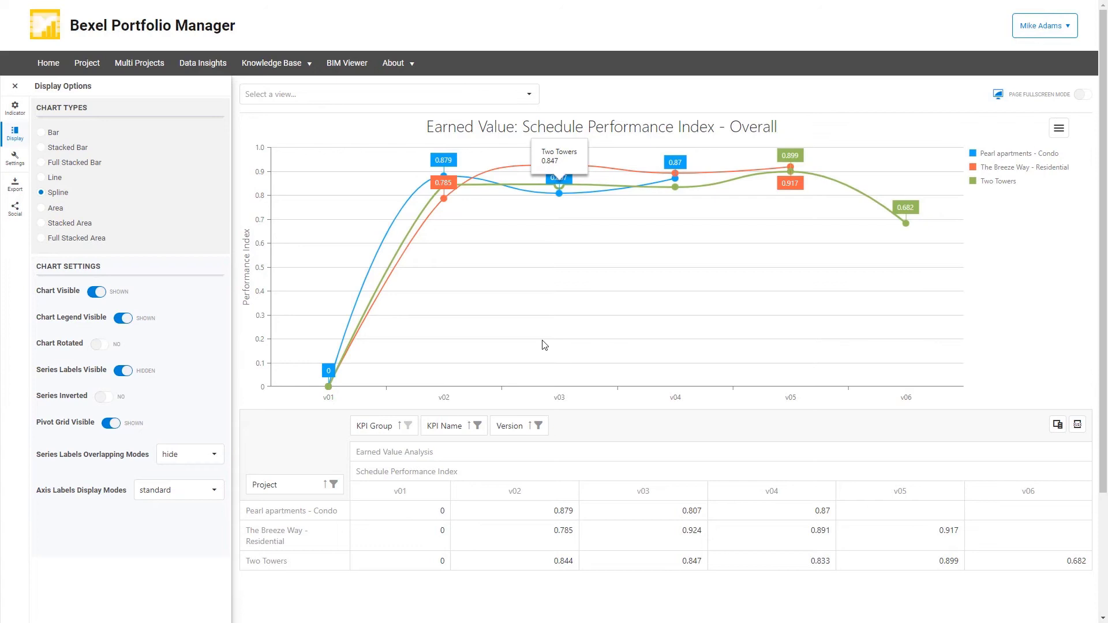
pyautogui.click(529, 97)
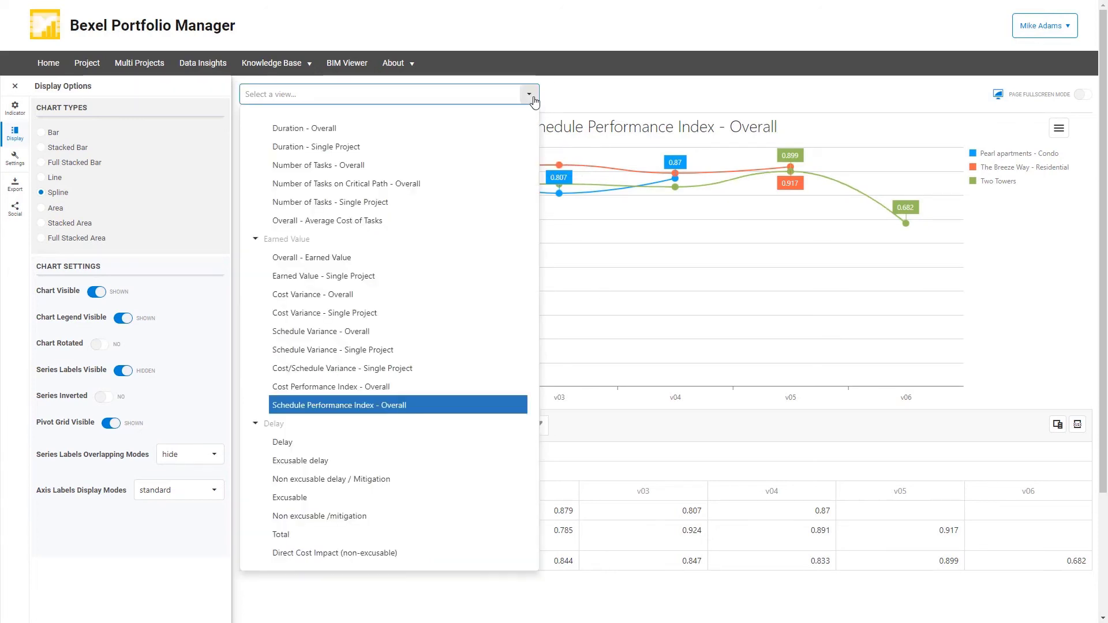
pyautogui.scroll(2, 467, 257)
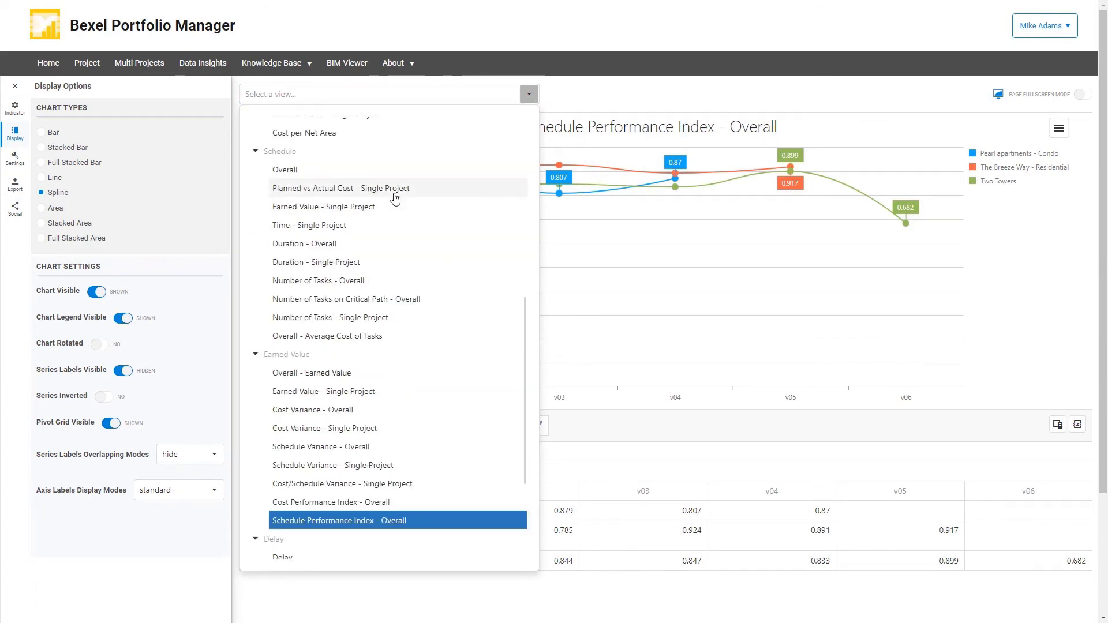
pyautogui.click(395, 196)
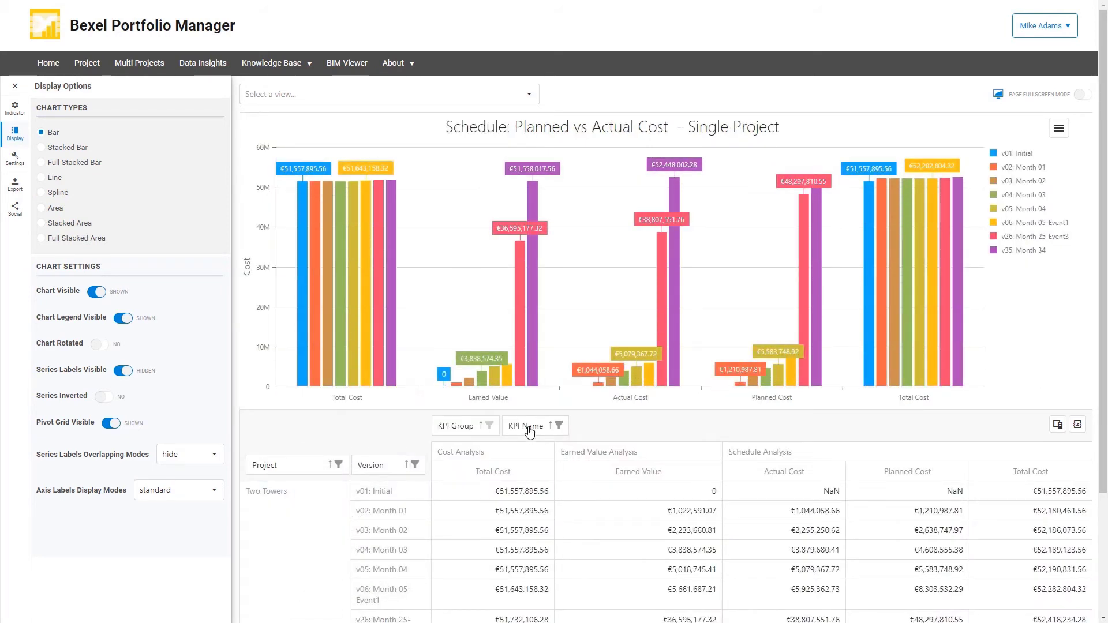
# Rearrange the pivot grid with KPI Name and KPI Group as rows and Version as columns, and display the chart as Spline.
pyautogui.moveTo(524, 431); pyautogui.dragTo(367, 464)
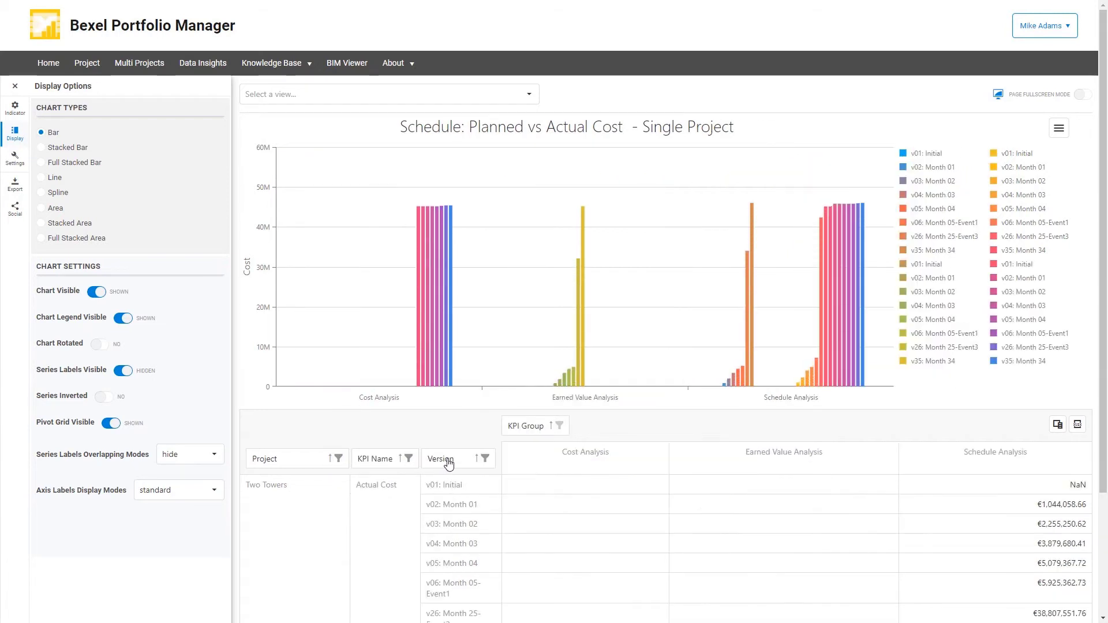
pyautogui.moveTo(438, 459); pyautogui.dragTo(581, 429)
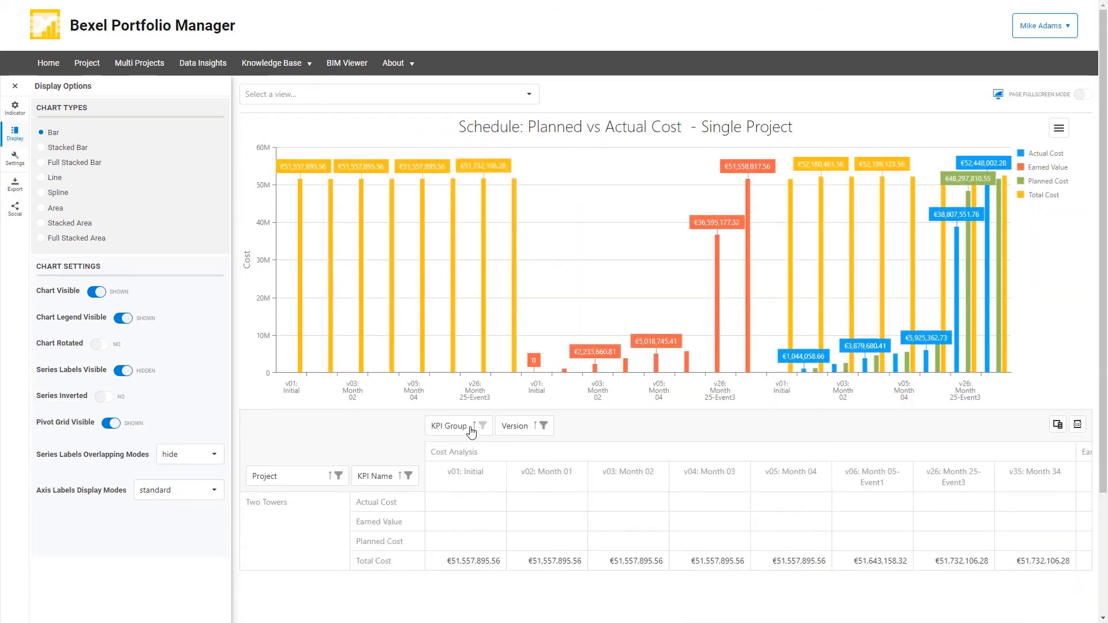
pyautogui.moveTo(455, 427); pyautogui.dragTo(420, 479)
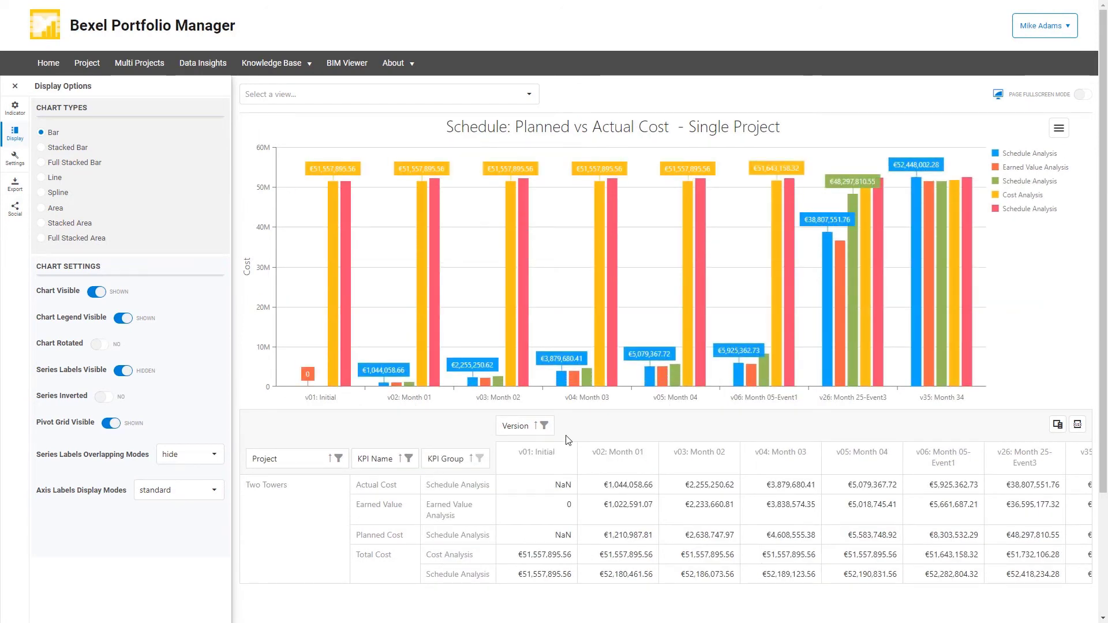
pyautogui.click(41, 209)
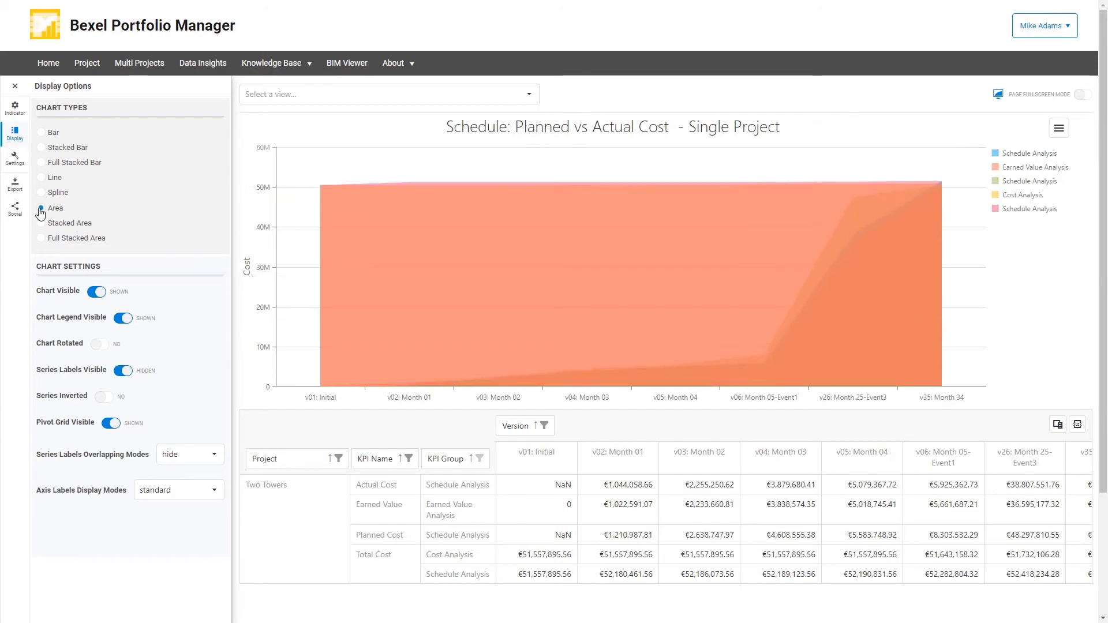
pyautogui.click(41, 193)
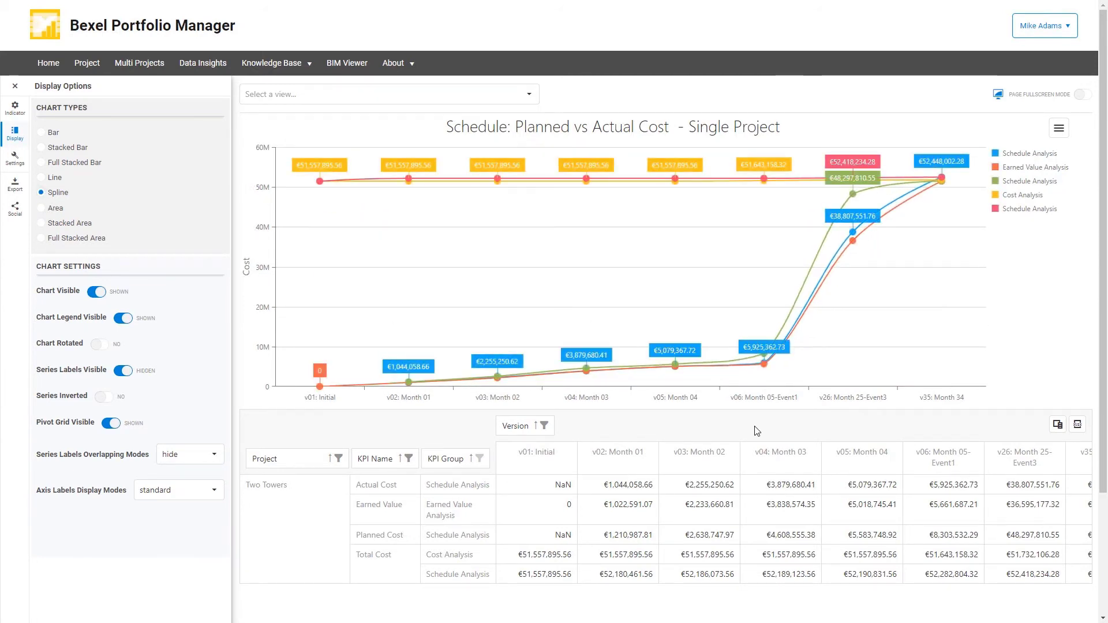
# Filter the KPI groups to Earned Value Analysis and Schedule Analysis.
pyautogui.click(479, 460)
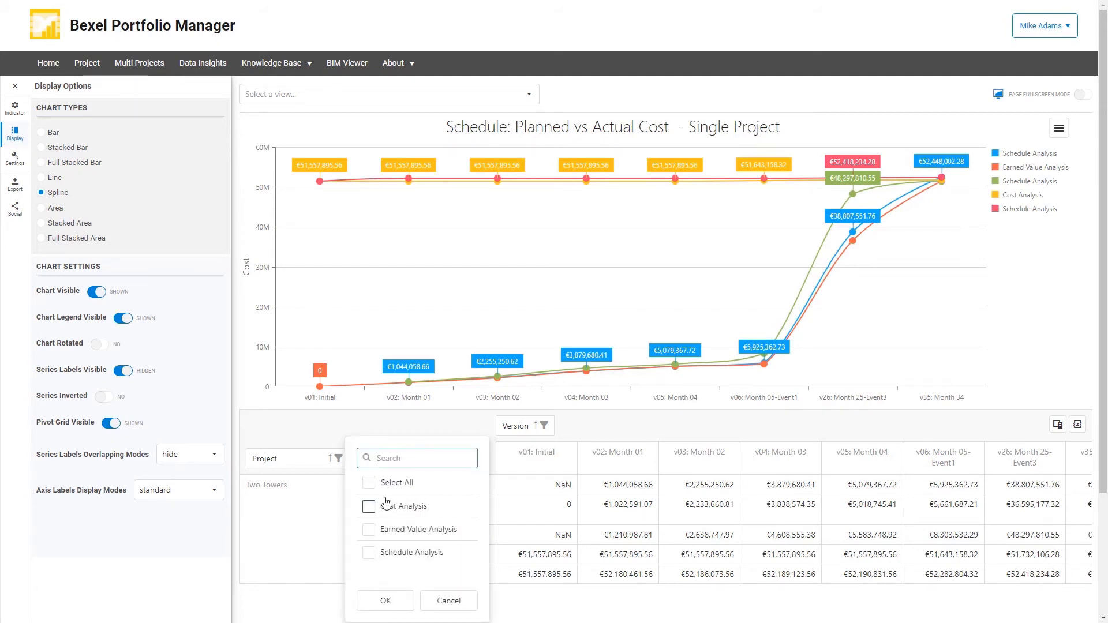
pyautogui.click(369, 529)
pyautogui.click(369, 553)
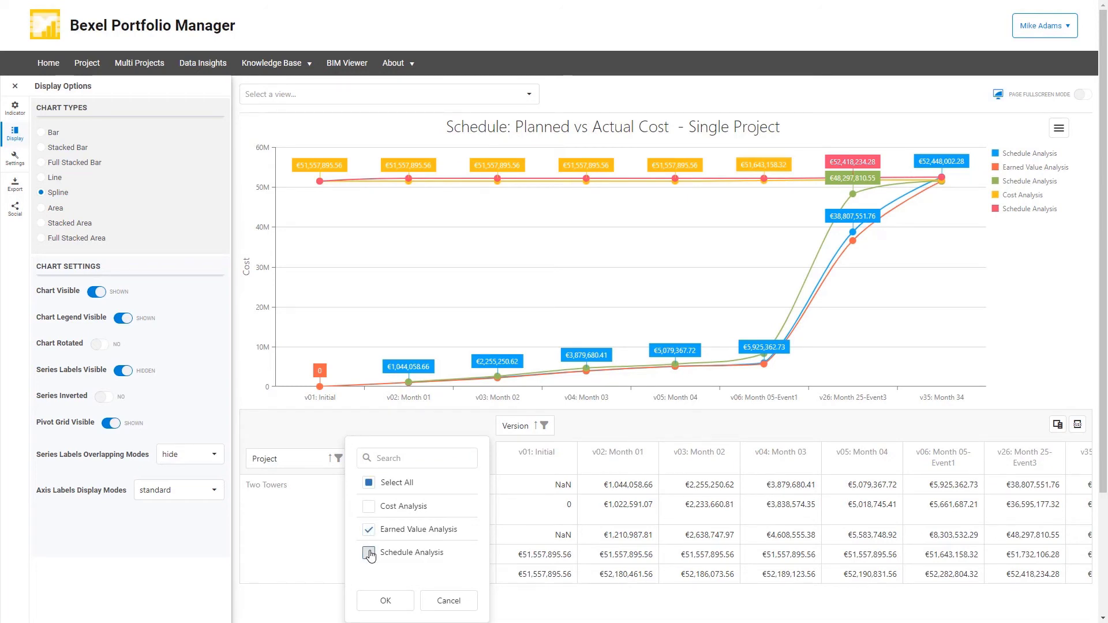
pyautogui.click(386, 600)
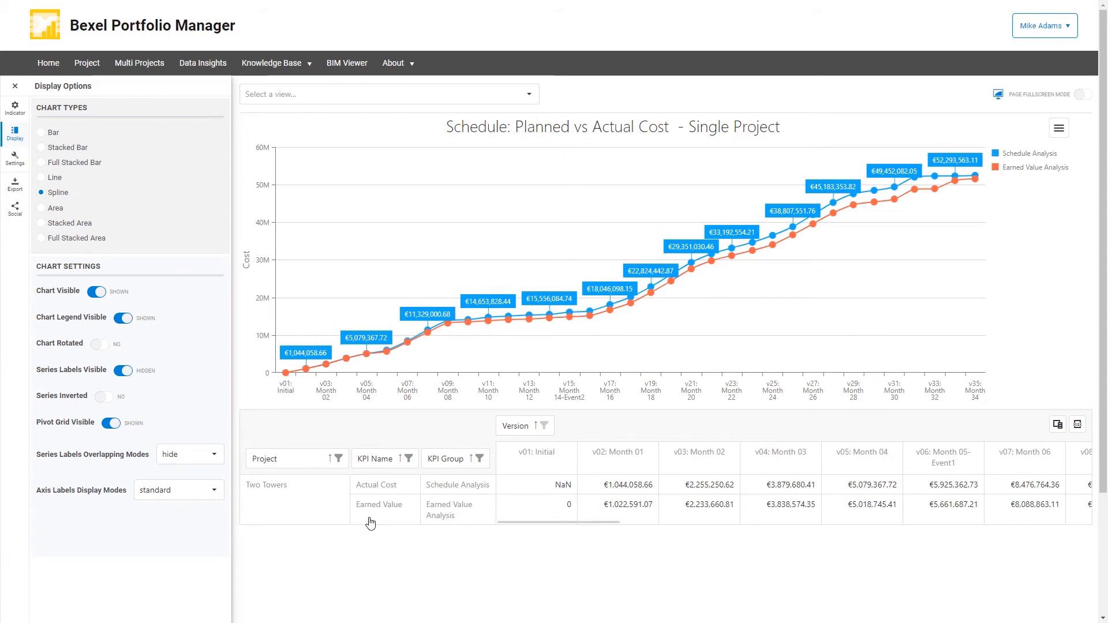
# Switch to the Excusable delay view in the Delay group and export its pivot table to an Excel file.
pyautogui.click(528, 94)
pyautogui.scroll(-3, 481, 279)
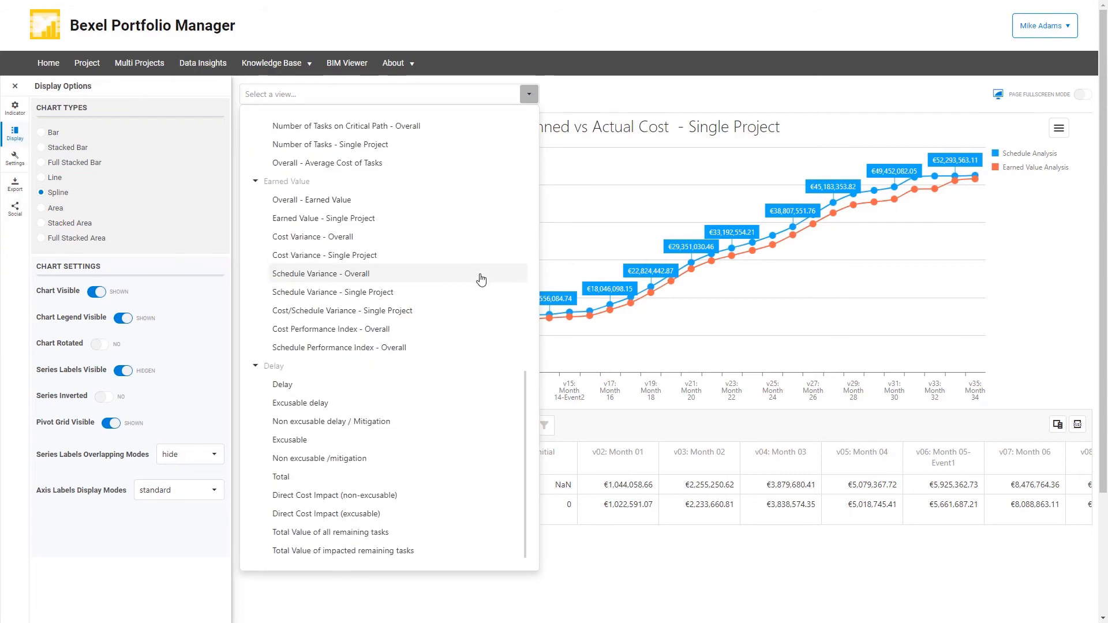
pyautogui.click(354, 403)
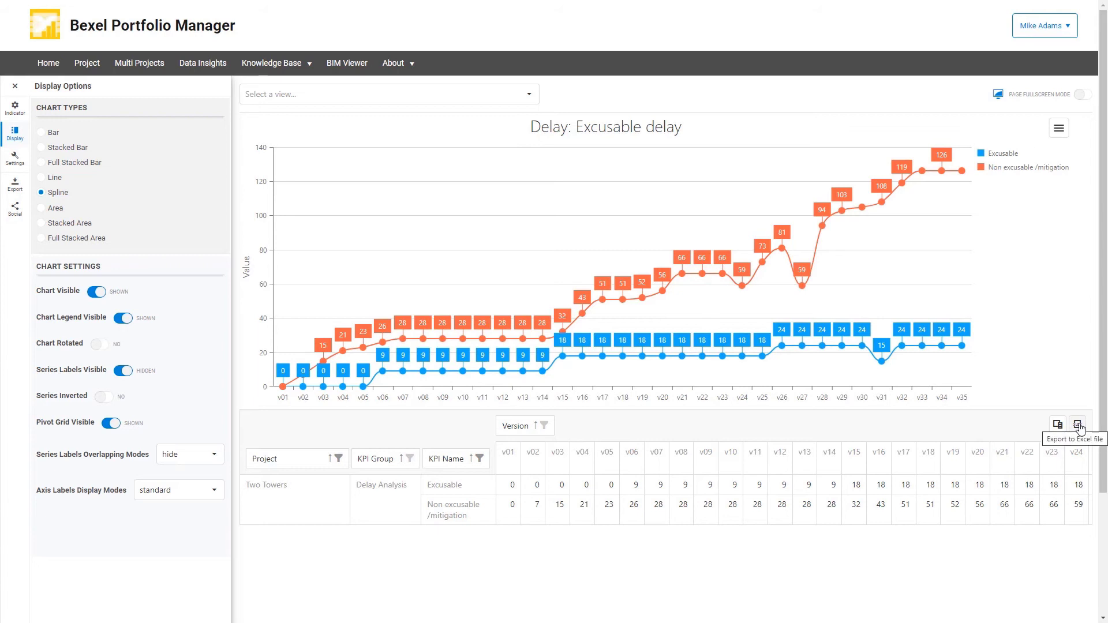
pyautogui.click(1077, 425)
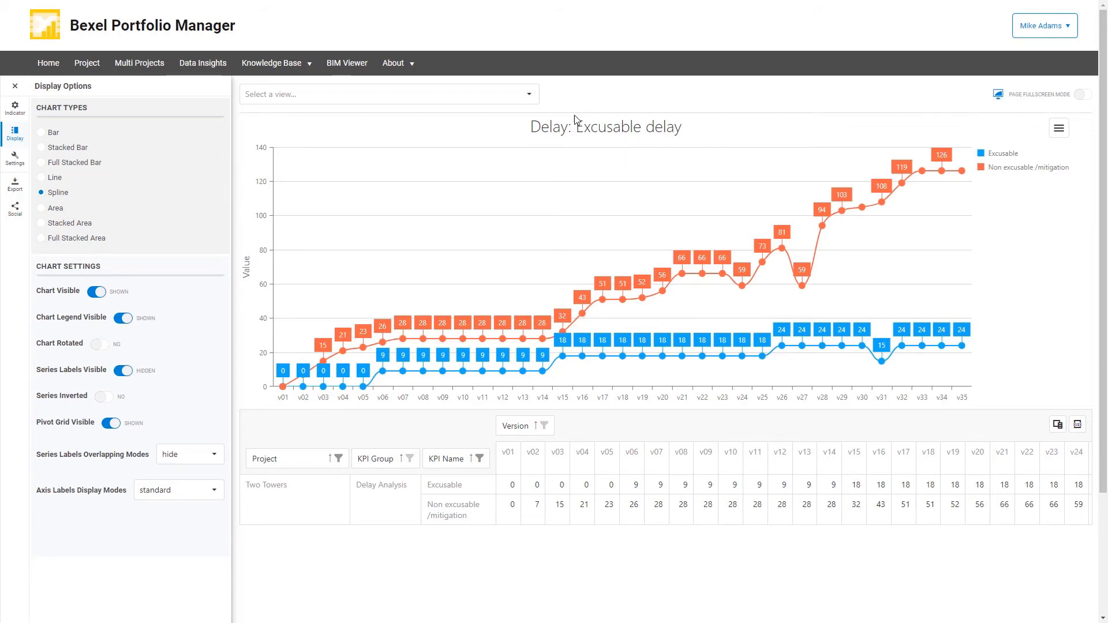
# Switch to the delay view Total Value of impacted remaining tasks and display it as a bar chart.
pyautogui.click(529, 95)
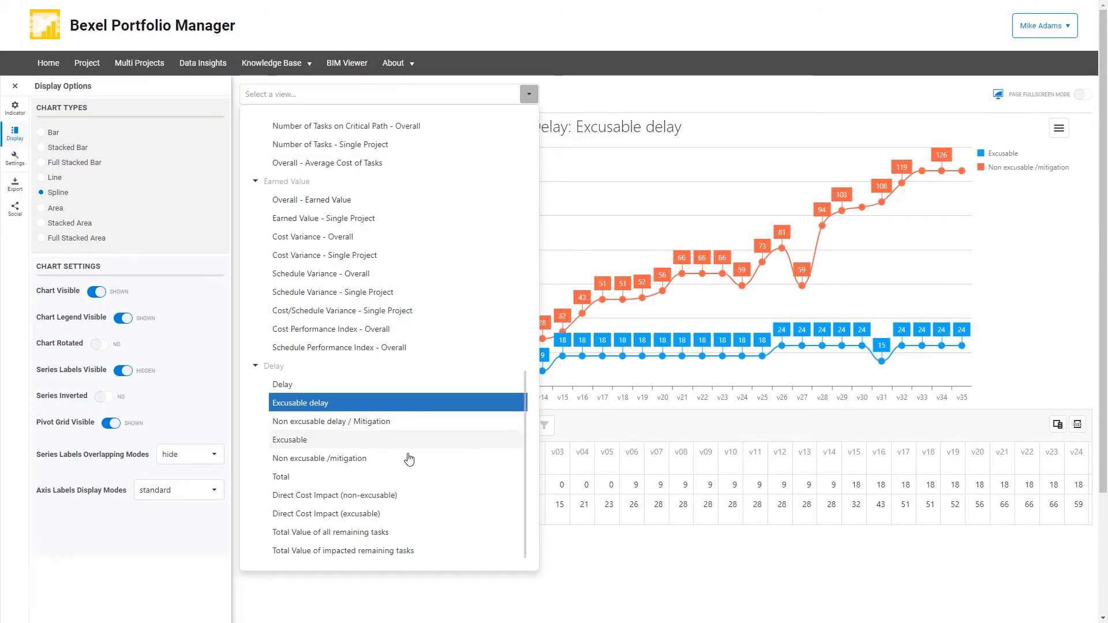
pyautogui.click(351, 551)
pyautogui.click(350, 551)
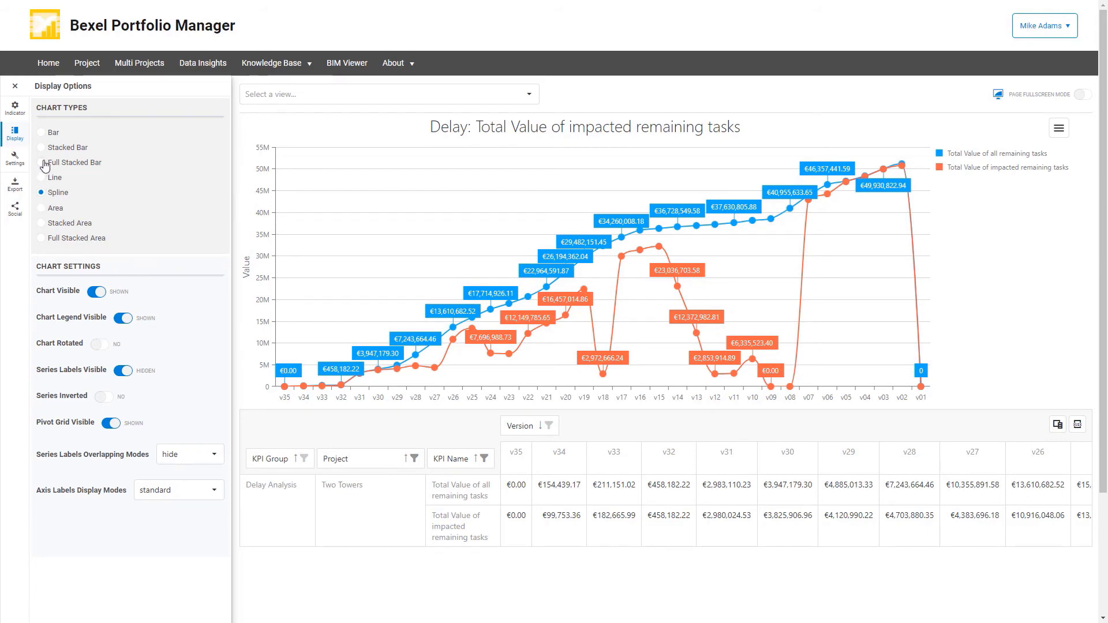
pyautogui.click(41, 133)
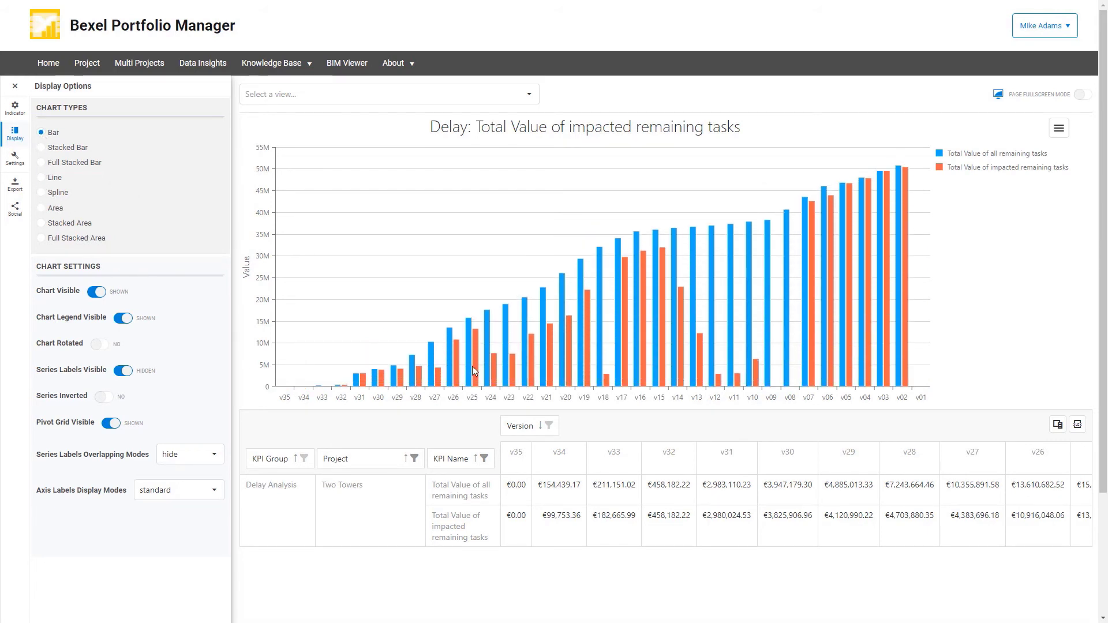
pyautogui.moveTo(525, 541); pyautogui.dragTo(494, 571)
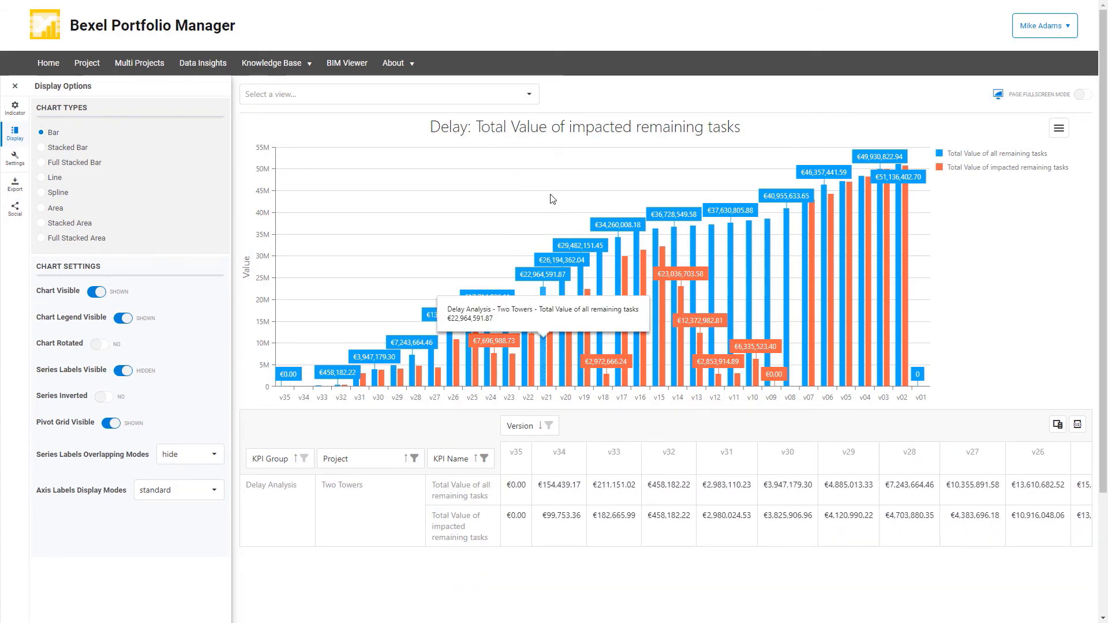
# Switch to the Cost per Net Area view in the Cost group and display it as a bar chart.
pyautogui.click(528, 94)
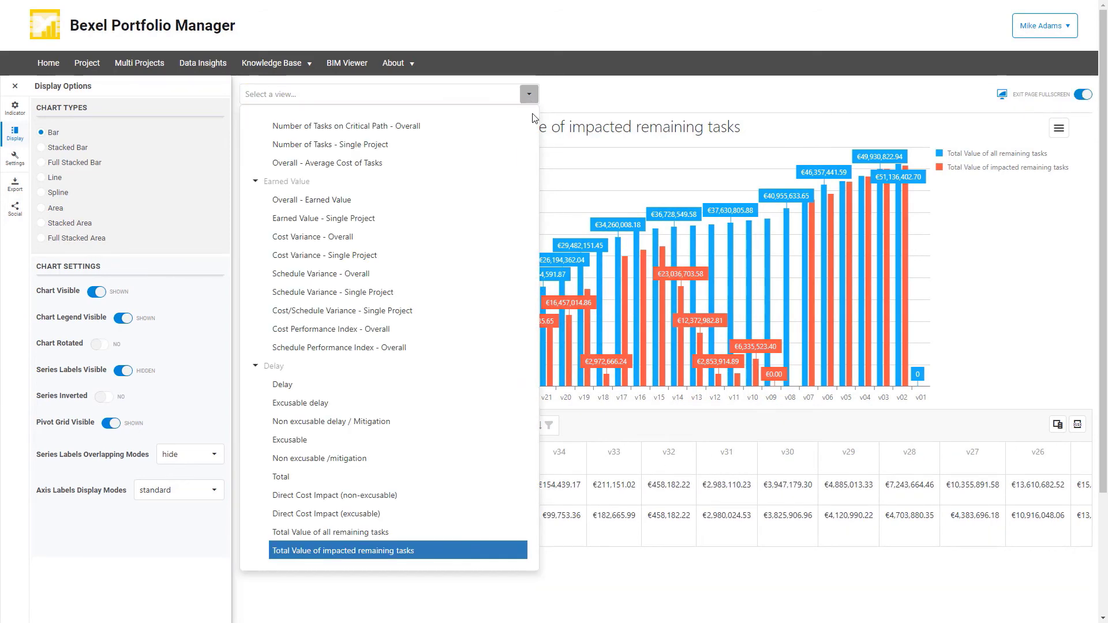
pyautogui.scroll(2, 507, 199)
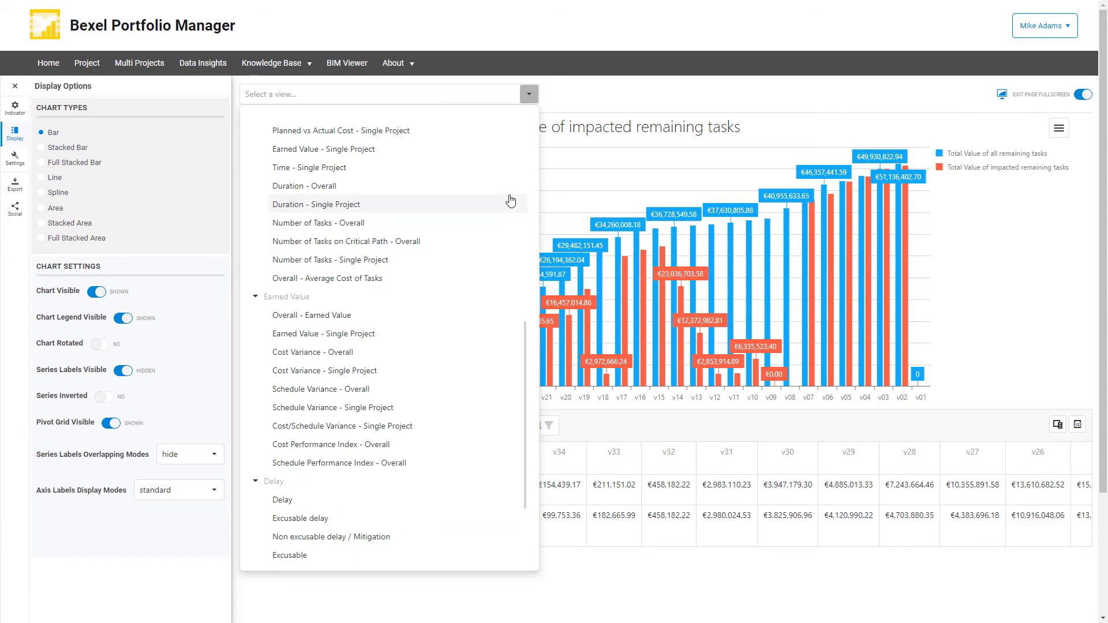
pyautogui.scroll(2, 511, 201)
pyautogui.click(325, 196)
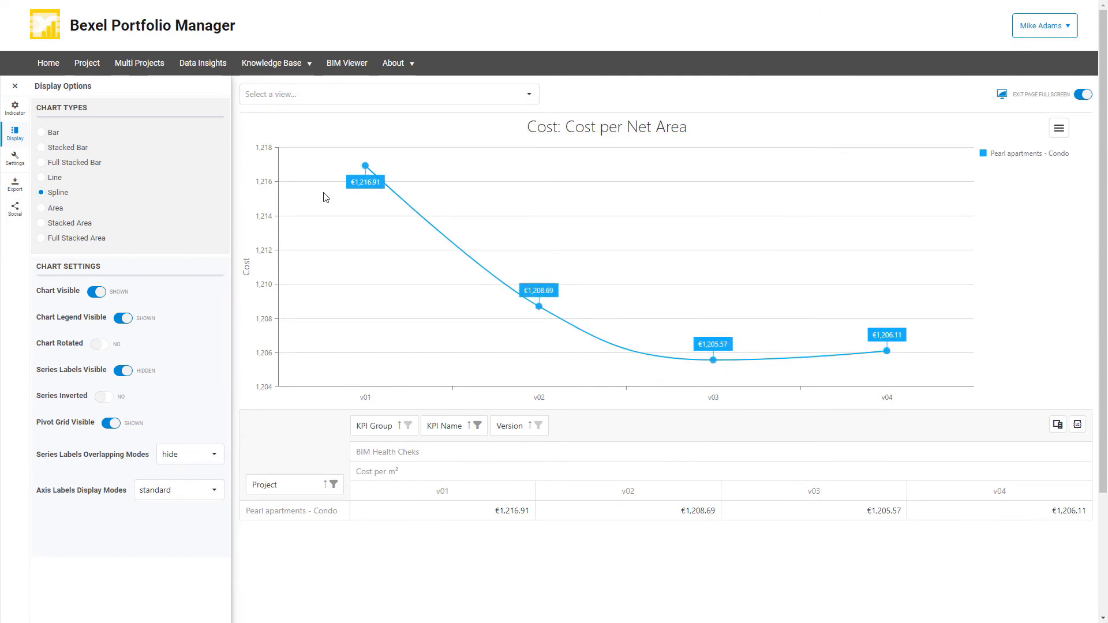
pyautogui.click(44, 137)
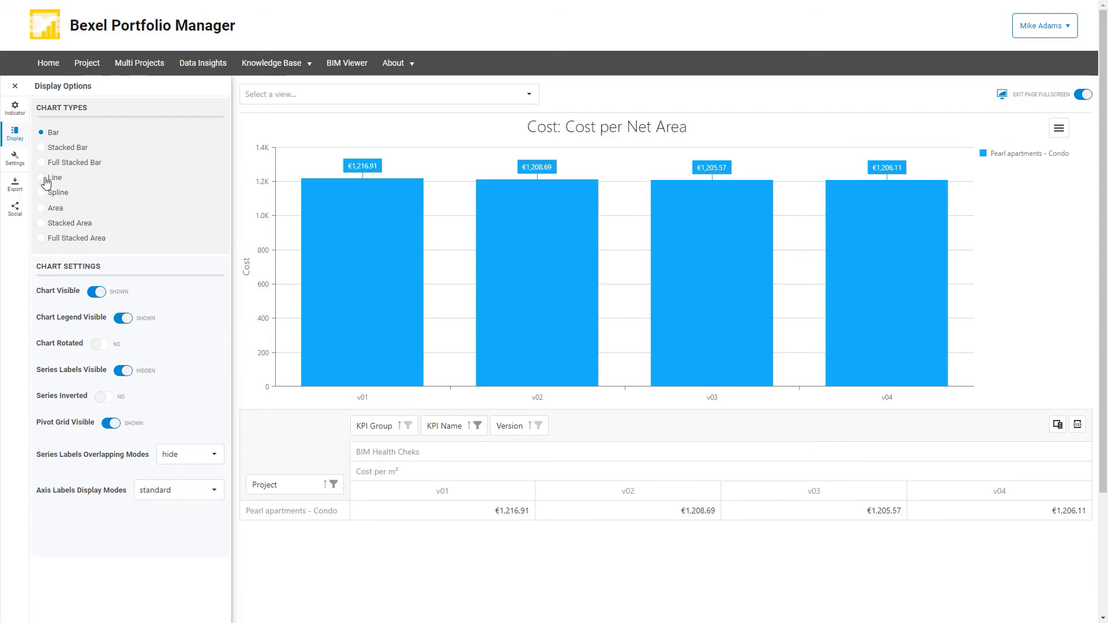
# Add Harmony Park - Residential and The Breeze Way - Residential to the project filter alongside Pearl apartments - Condo, and rotate the chart.
pyautogui.click(334, 486)
pyautogui.scroll(-1, 223, 534)
pyautogui.click(222, 556)
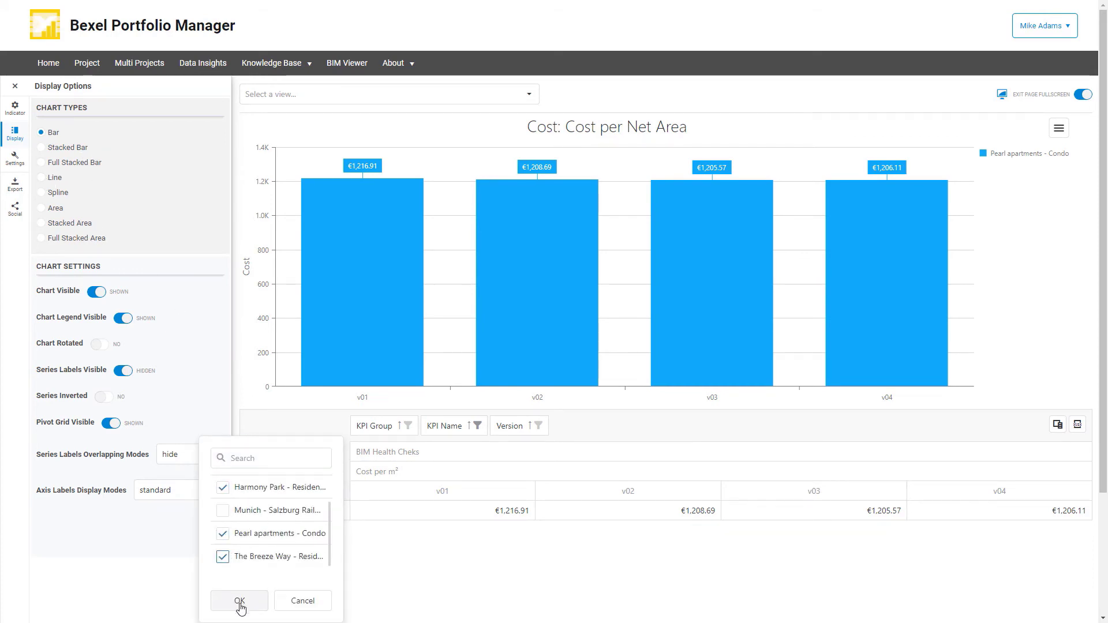
pyautogui.click(239, 600)
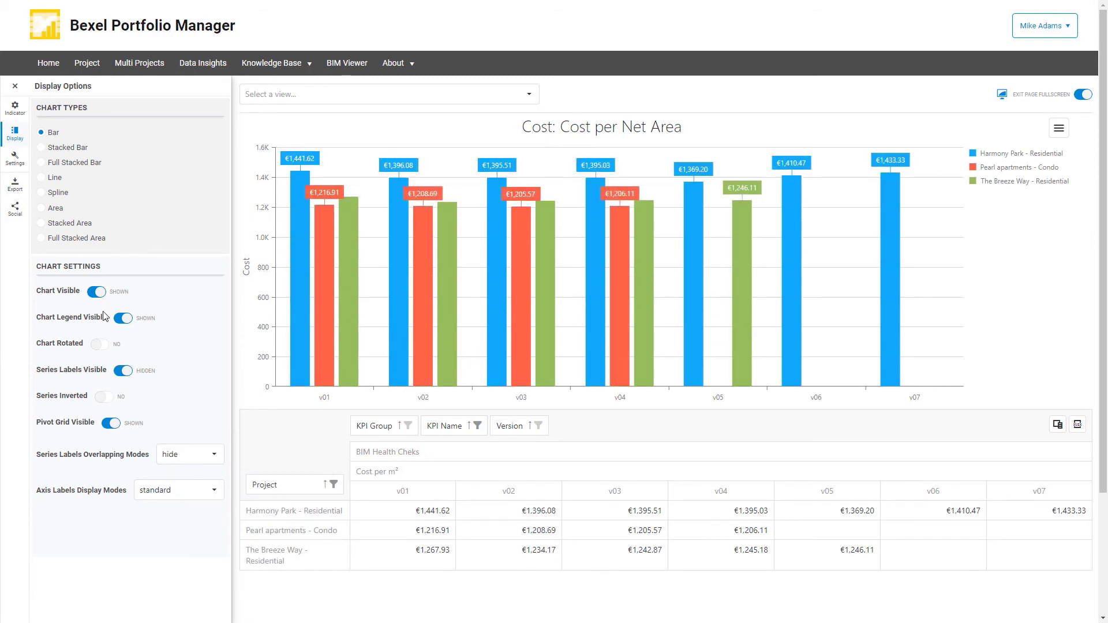
pyautogui.click(100, 345)
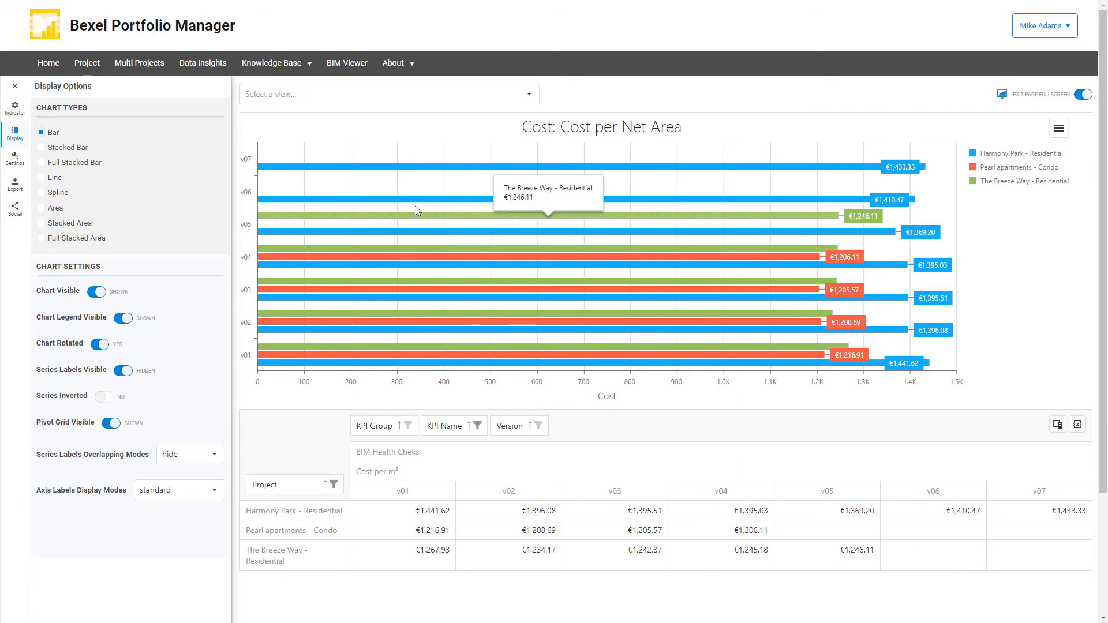
# Switch to the Cost from BIM - Single Project view, and turn the chart rotation on and back off.
pyautogui.click(530, 95)
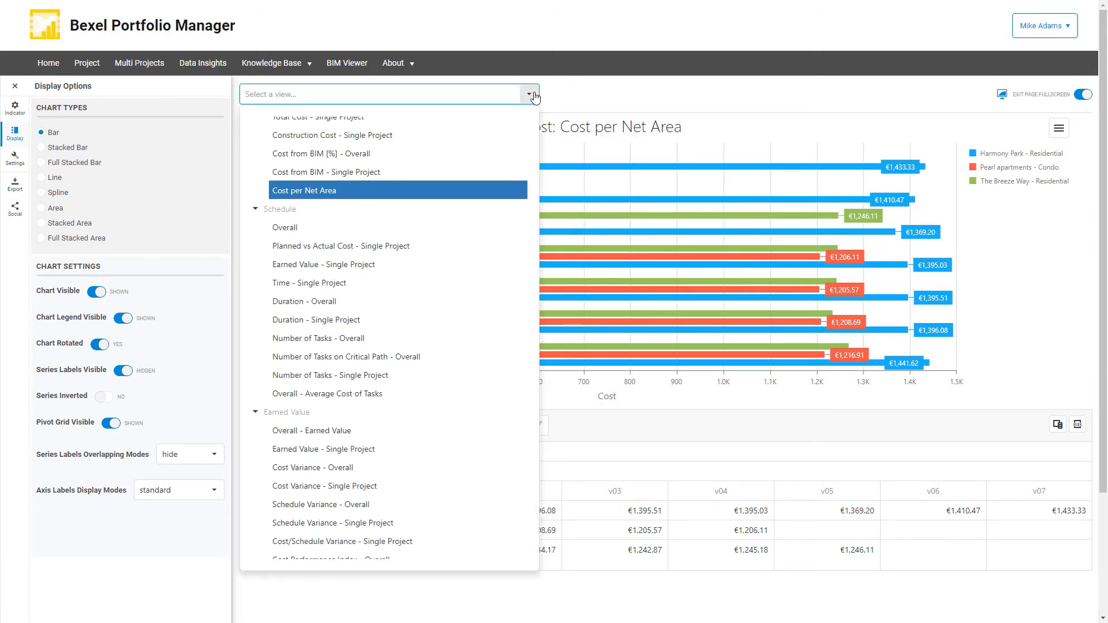
pyautogui.click(353, 173)
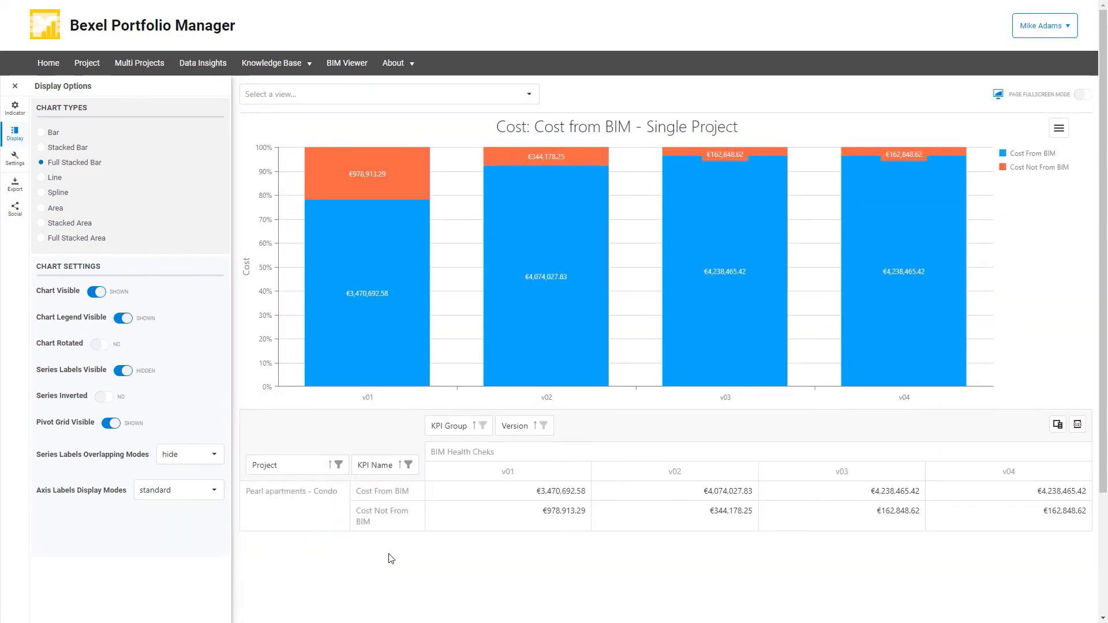
pyautogui.click(101, 345)
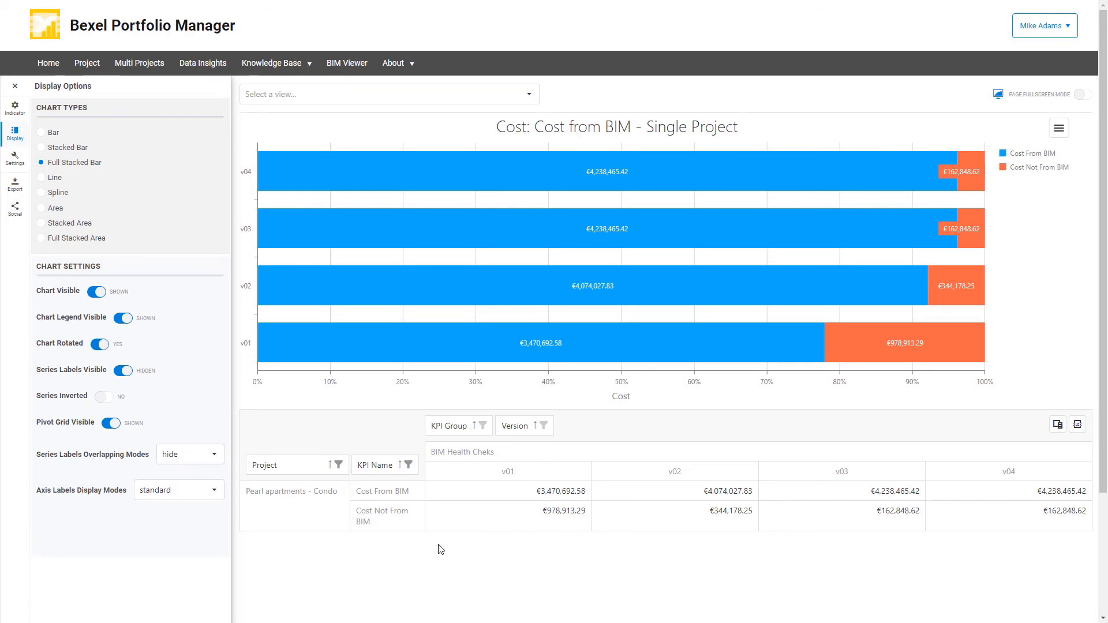
pyautogui.click(101, 349)
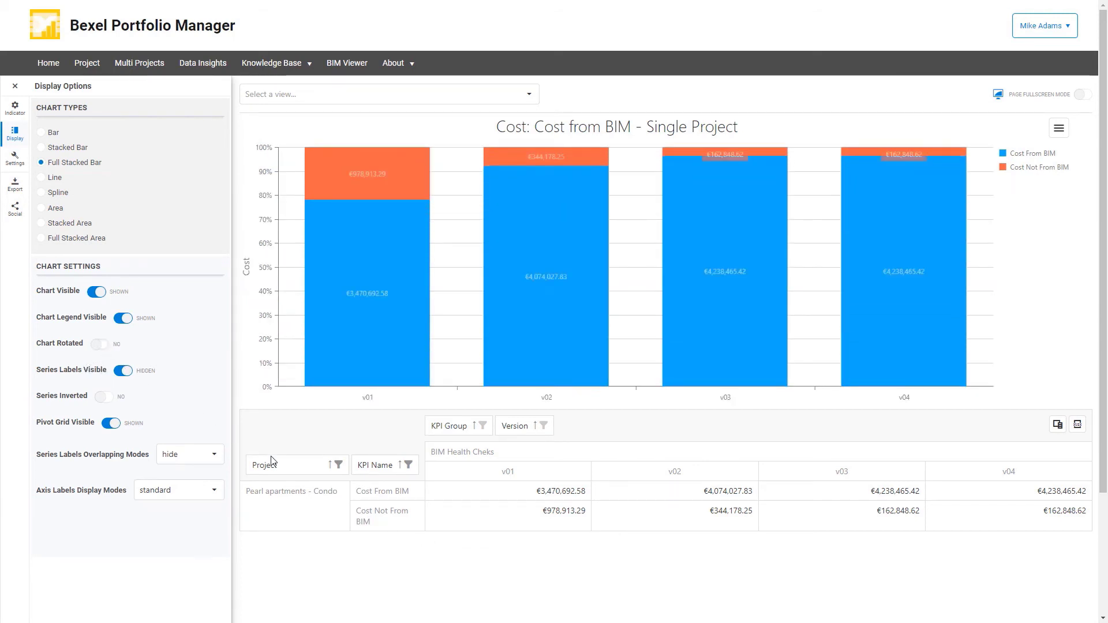
# Add Munich - Salzburg Railway to the project filter alongside Pearl apartments - Condo.
pyautogui.click(339, 465)
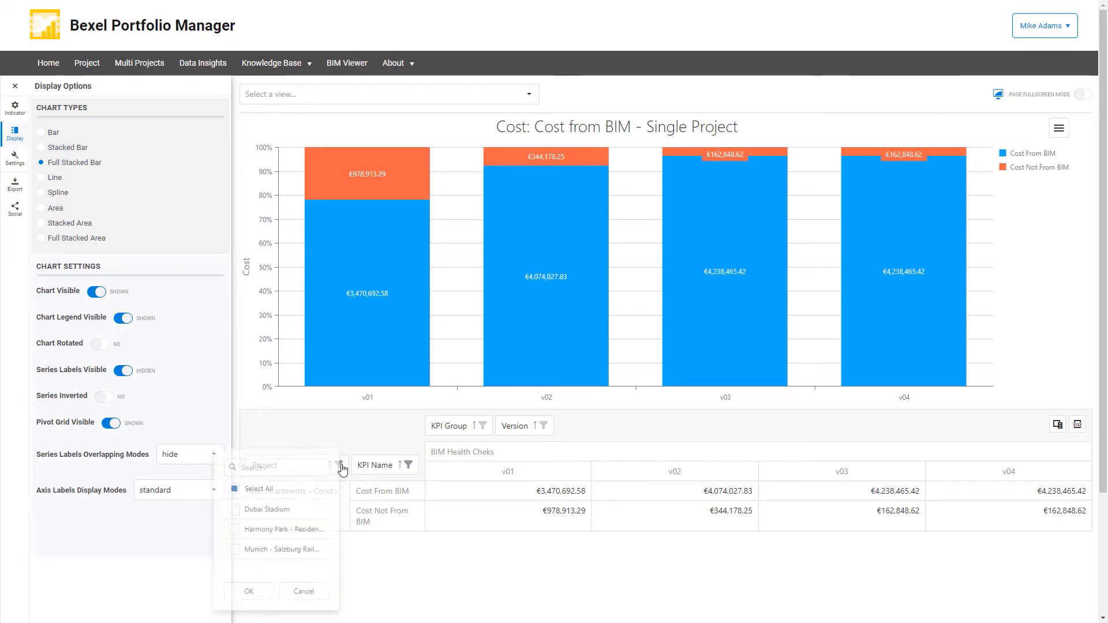
pyautogui.scroll(-1, 246, 522)
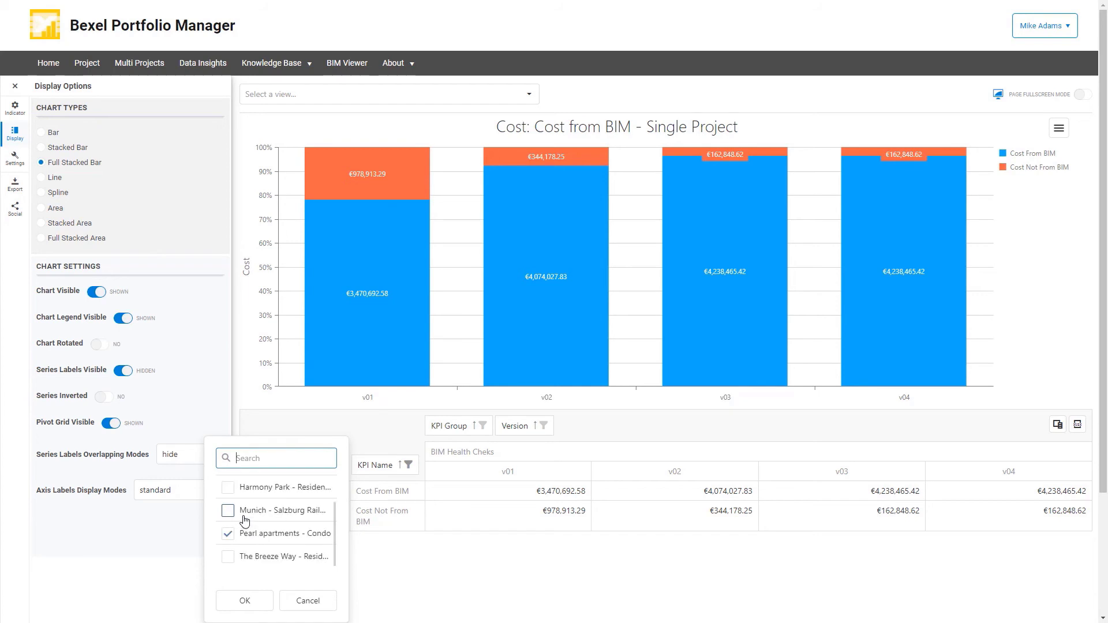
pyautogui.click(228, 511)
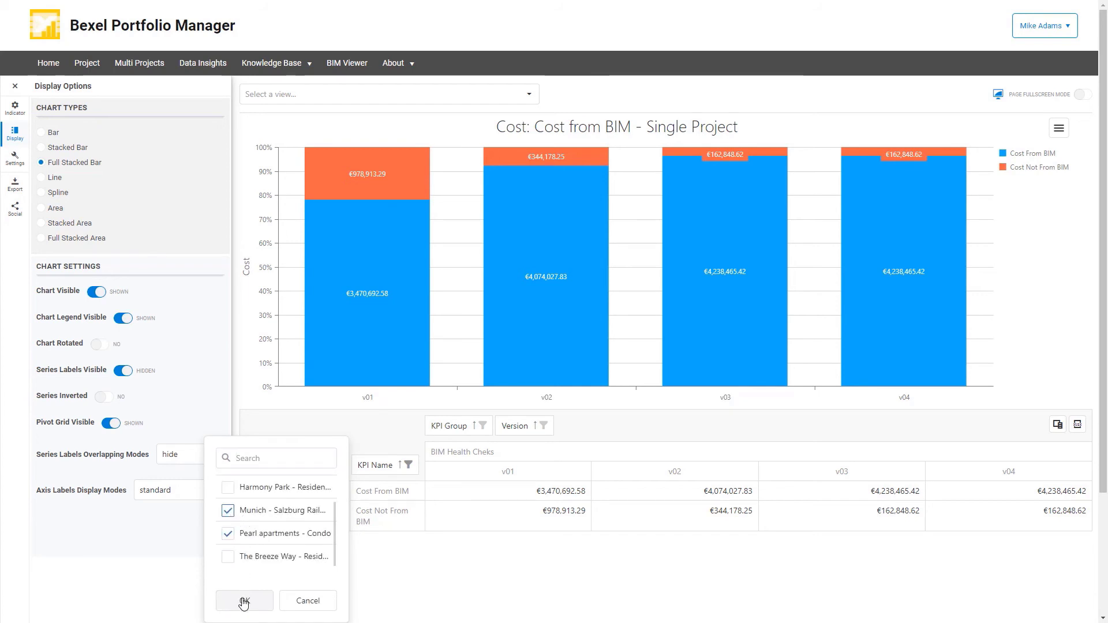
pyautogui.click(245, 600)
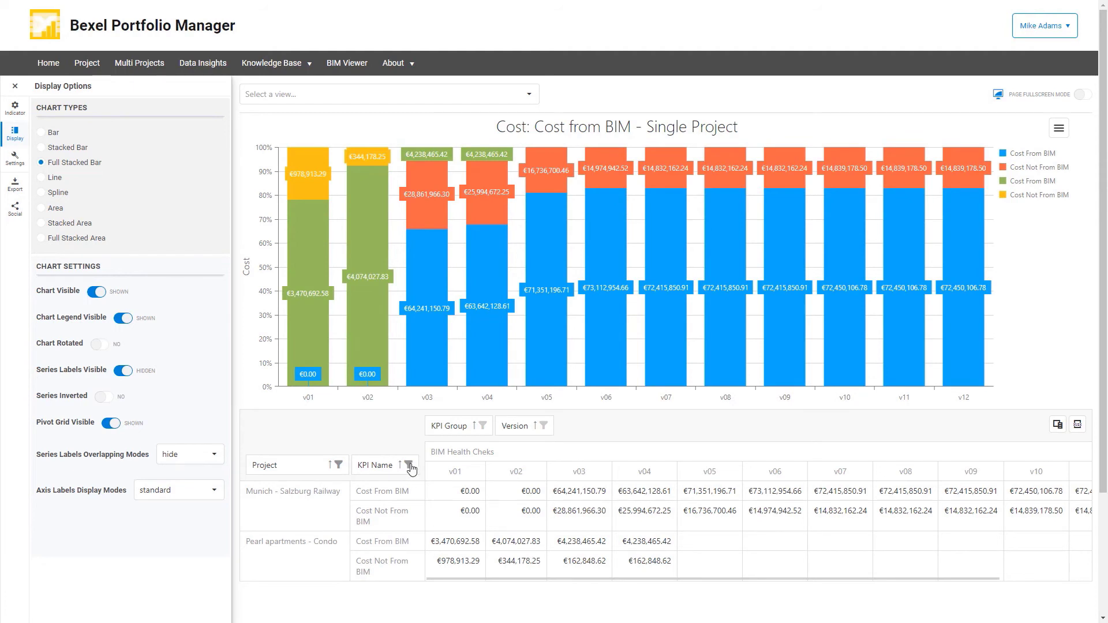
# Switch to the Earned Value - Single Project view, display it as an area chart, and examine the pivot values up to v16.
pyautogui.moveTo(530, 175)
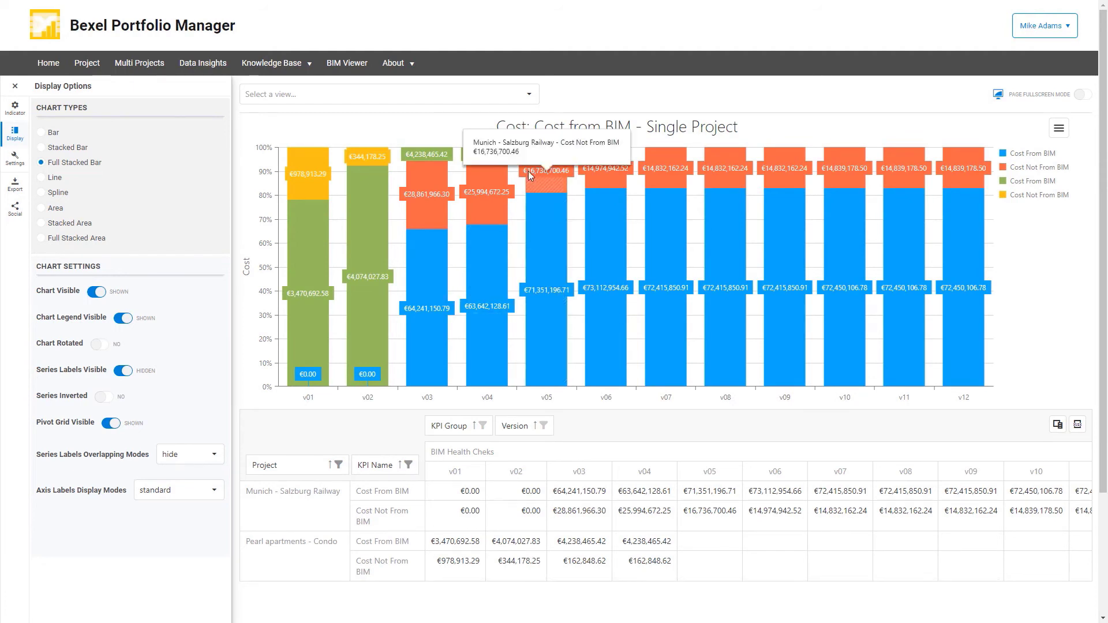
pyautogui.click(528, 95)
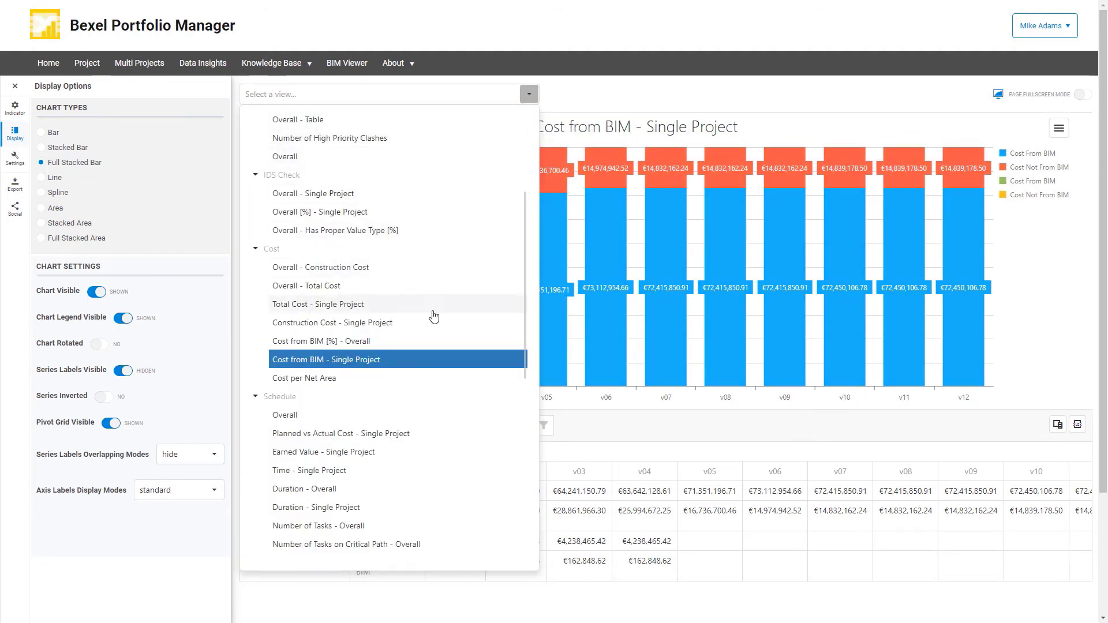
pyautogui.click(363, 453)
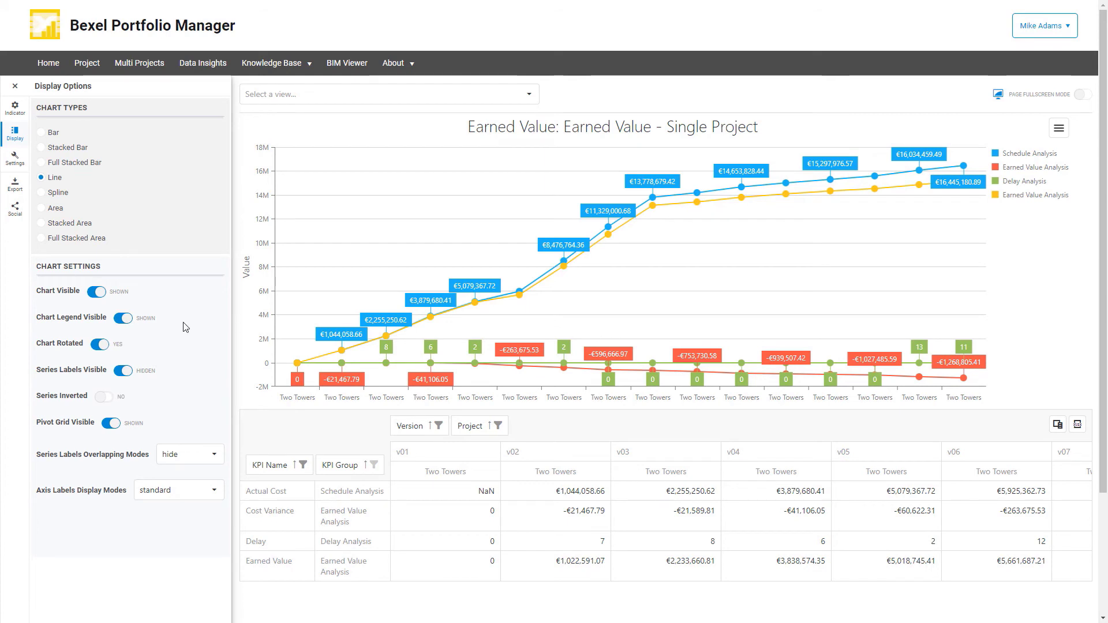
pyautogui.click(41, 209)
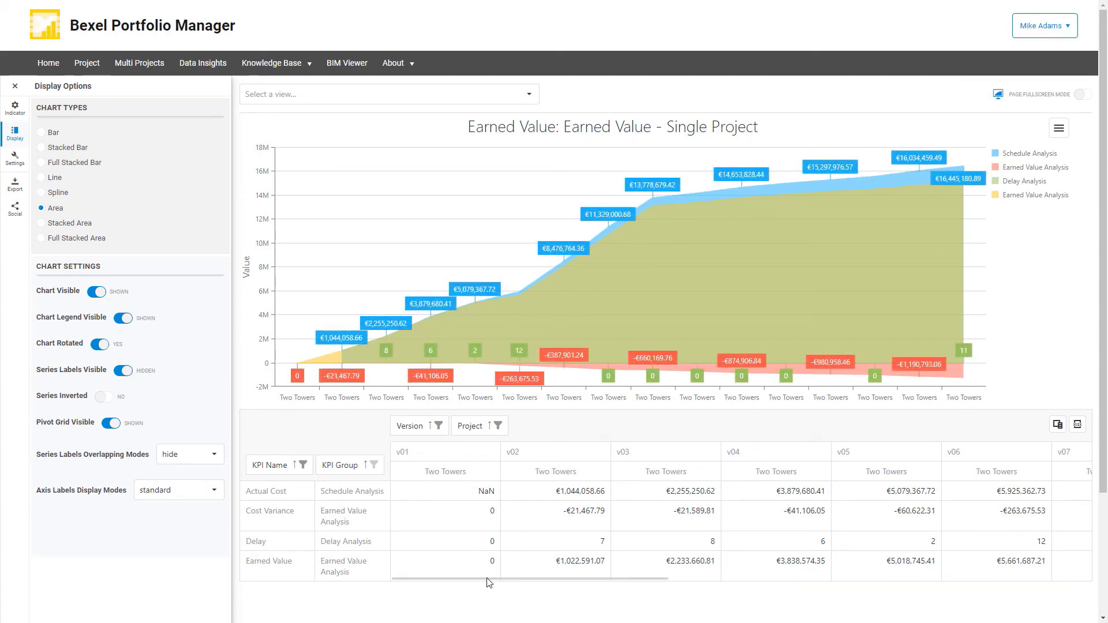
pyautogui.moveTo(487, 577); pyautogui.dragTo(931, 602)
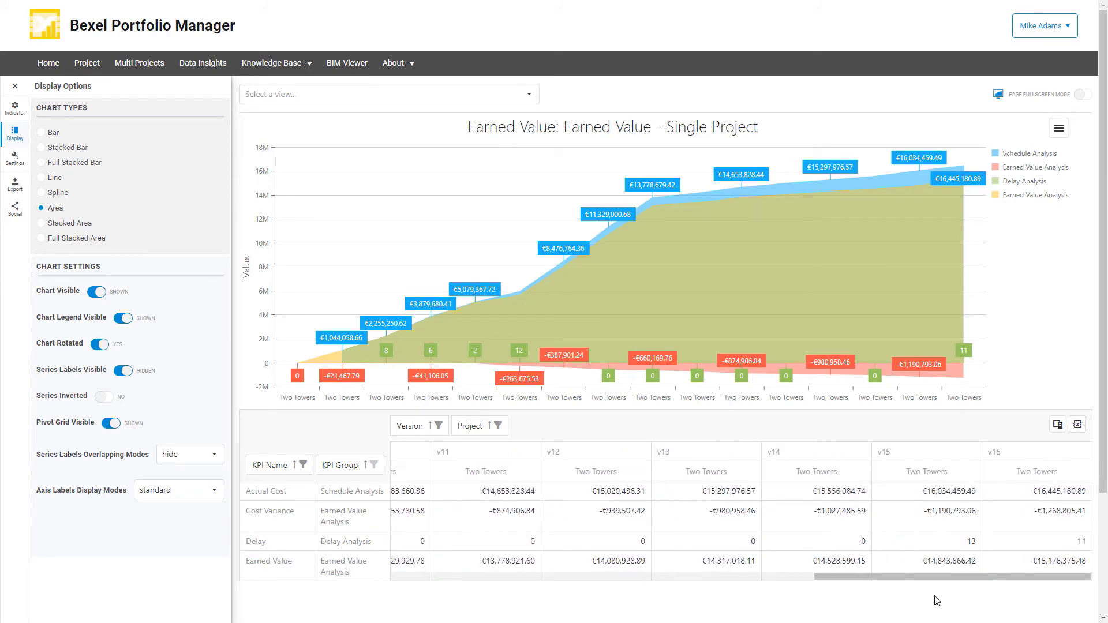
# Switch to the Cost/Schedule Variance - Single Project view under Earned Value.
pyautogui.moveTo(934, 601); pyautogui.dragTo(514, 590)
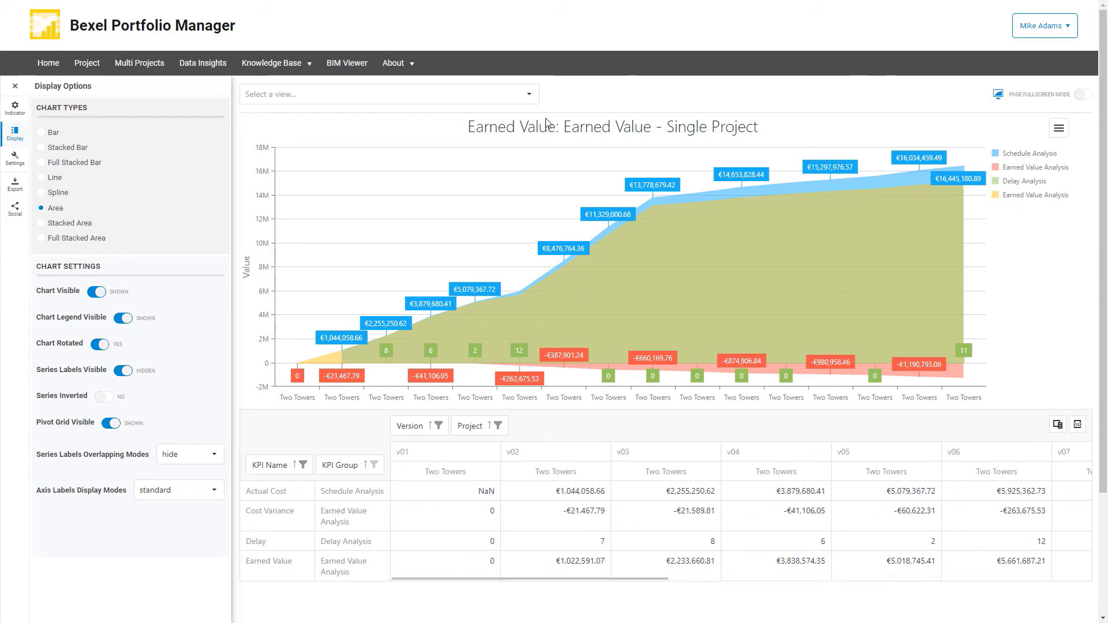
pyautogui.click(529, 95)
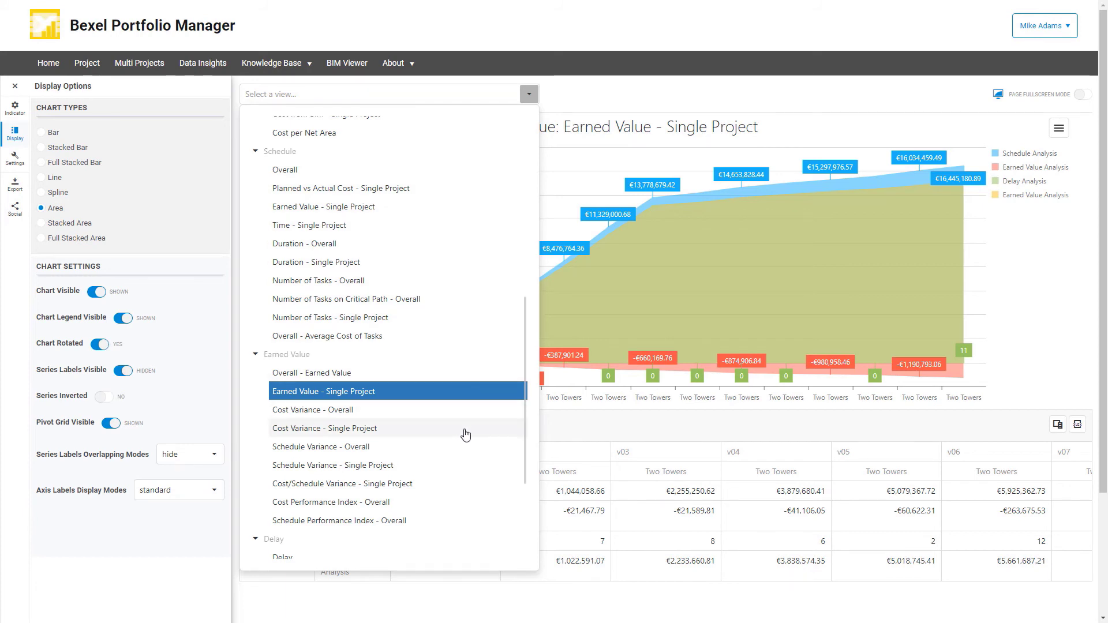
pyautogui.click(398, 484)
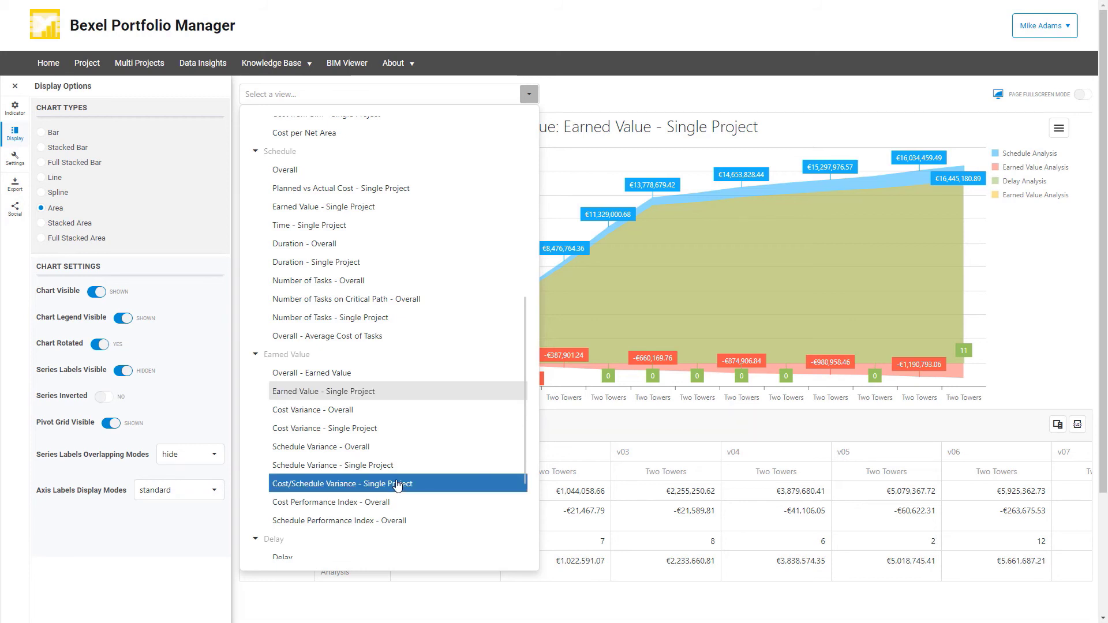
pyautogui.click(398, 484)
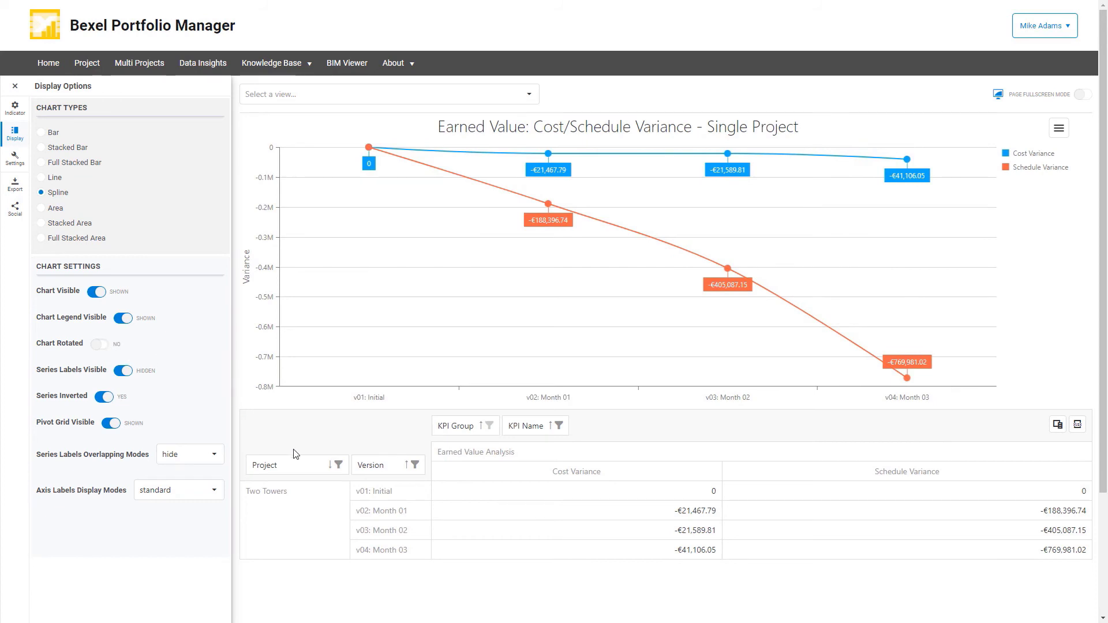
# Set the variance view's project filter to Pearl apartments - Condo instead of Two Towers, leaving the version filter dialog without applying changes.
pyautogui.click(414, 465)
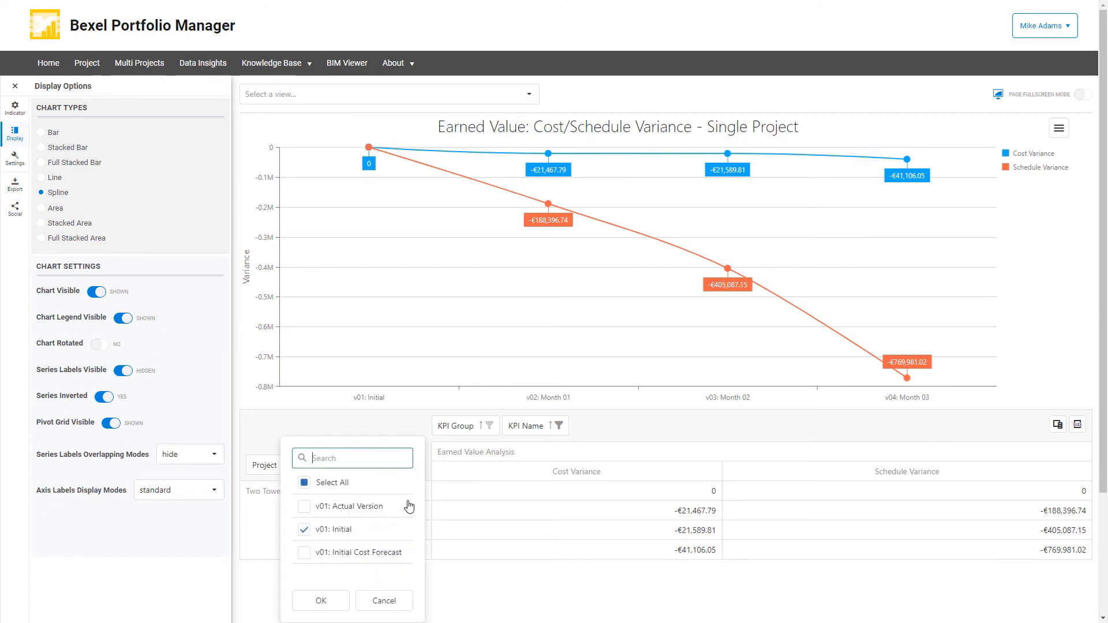
pyautogui.scroll(-5, 399, 513)
pyautogui.click(383, 601)
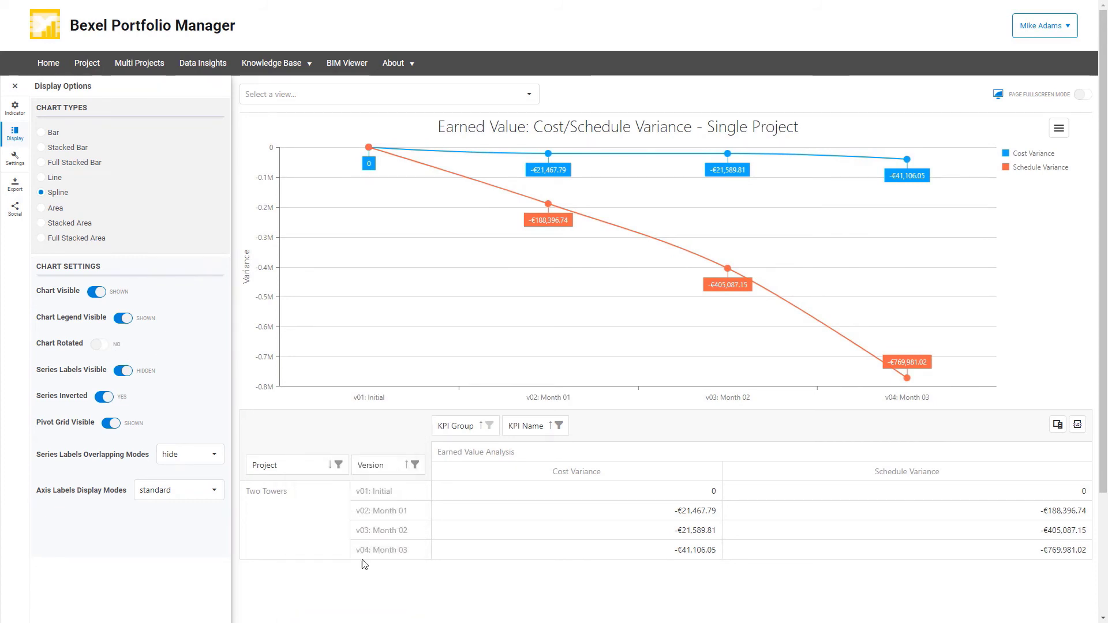
pyautogui.click(338, 465)
pyautogui.click(228, 506)
pyautogui.click(228, 529)
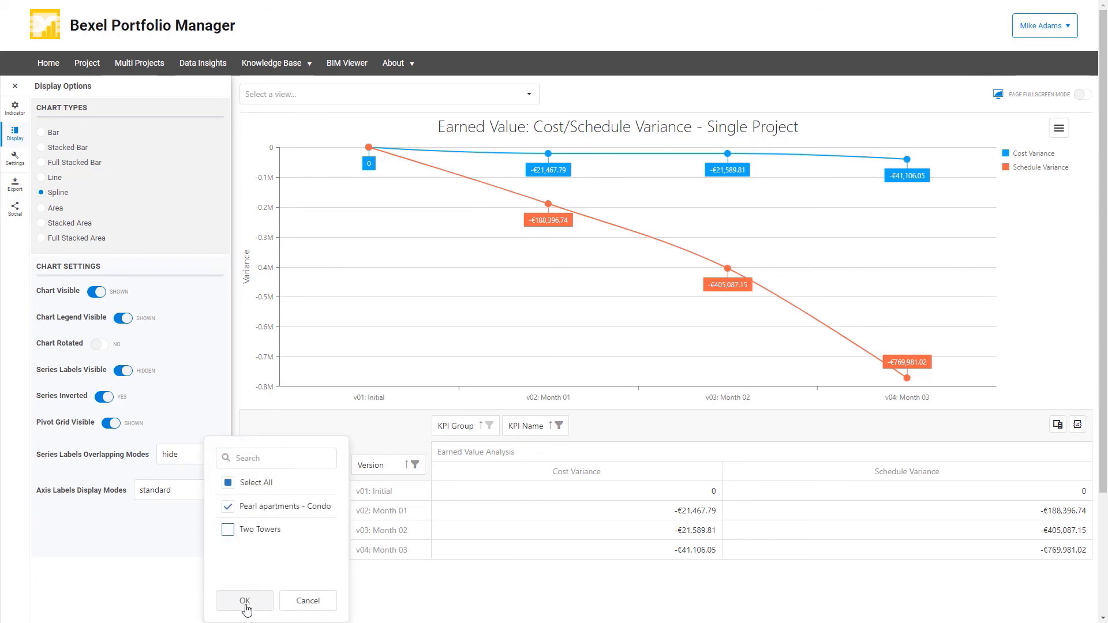
pyautogui.click(244, 601)
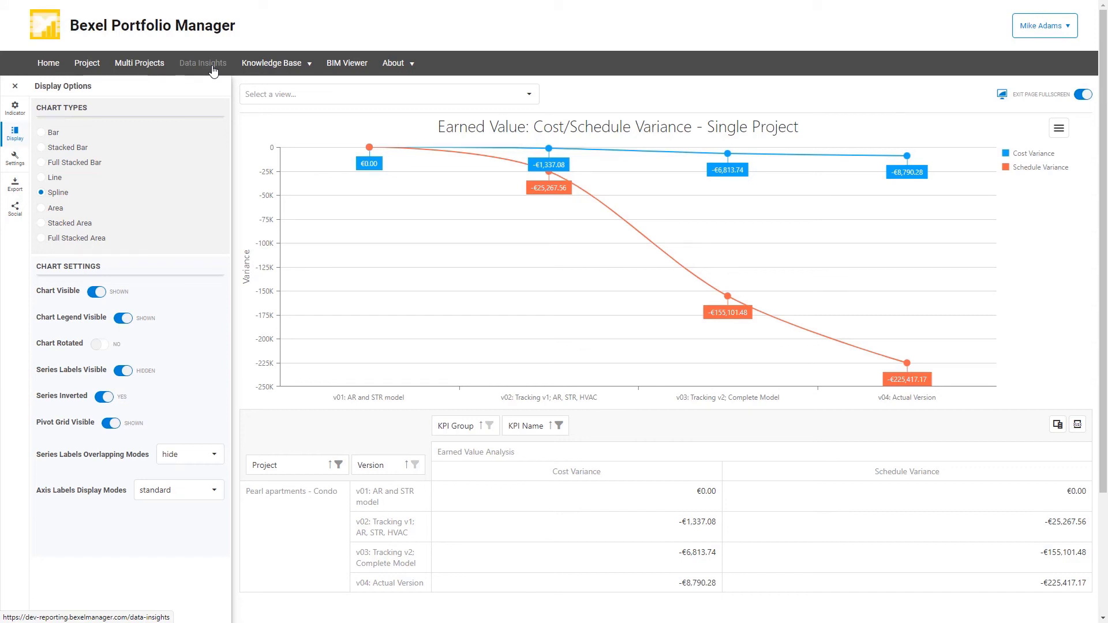
# Switch to BEXEL Viewer and load the BCF file Colors by Time range.json into the Two Towers model.
pyautogui.moveTo(256, 68)
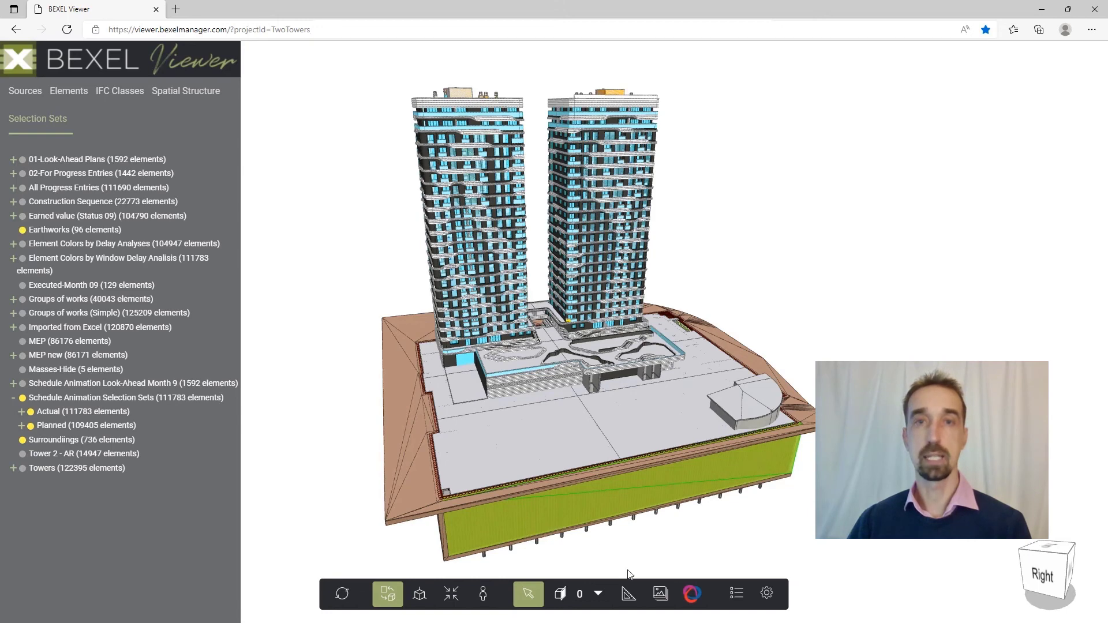
pyautogui.click(694, 598)
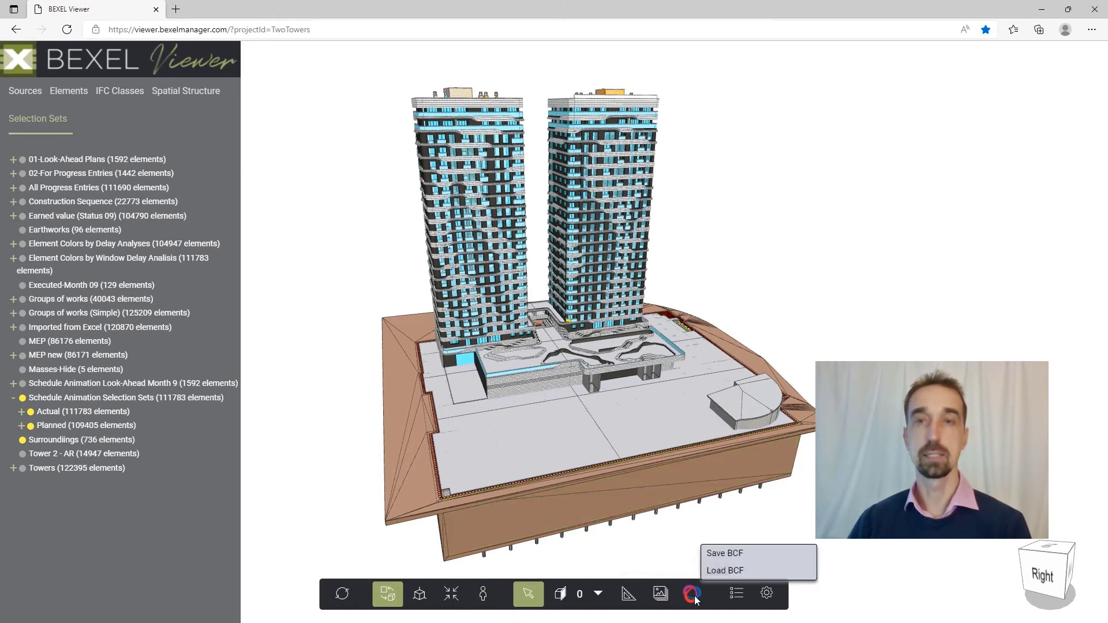
pyautogui.click(728, 574)
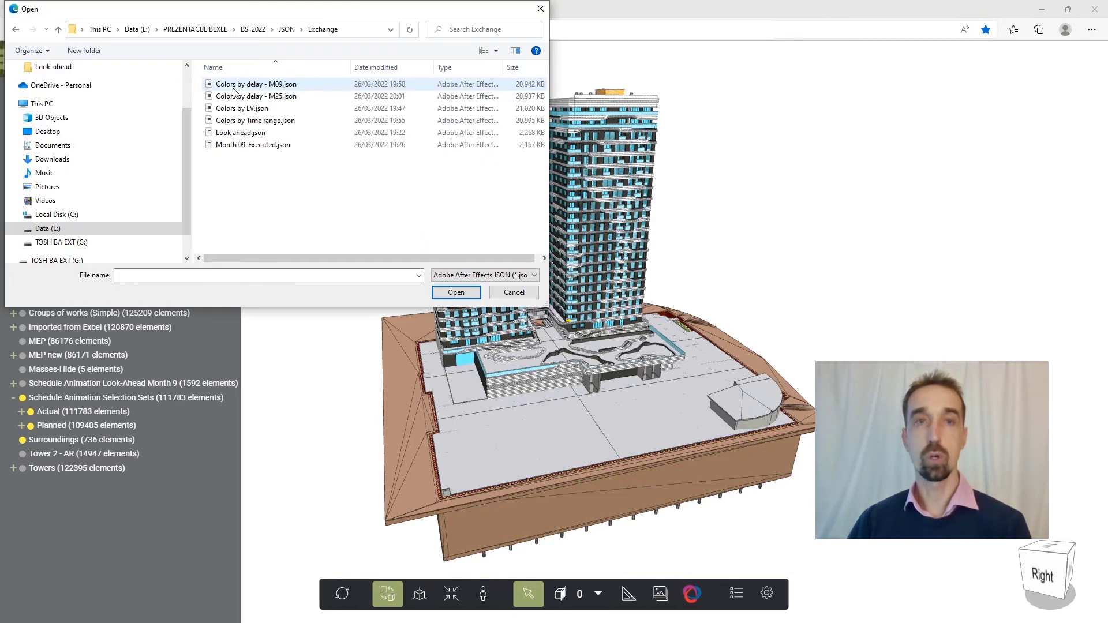
pyautogui.click(265, 123)
pyautogui.click(472, 292)
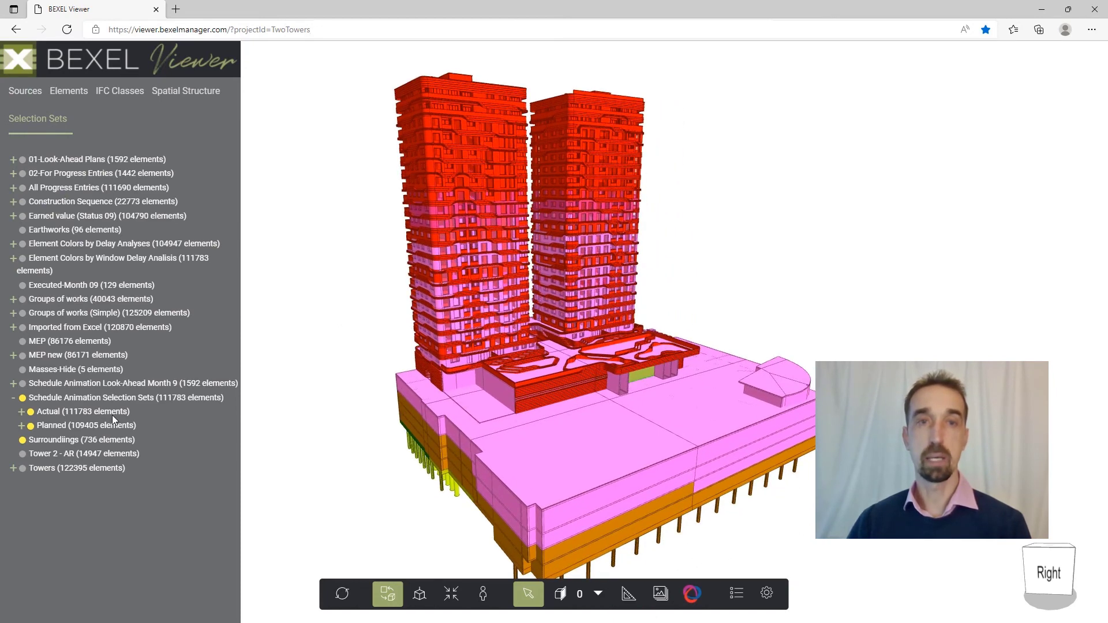
# Animate the Actual schedule set with the time-range colours and view the towers' construction from several sides.
pyautogui.rightClick(51, 416)
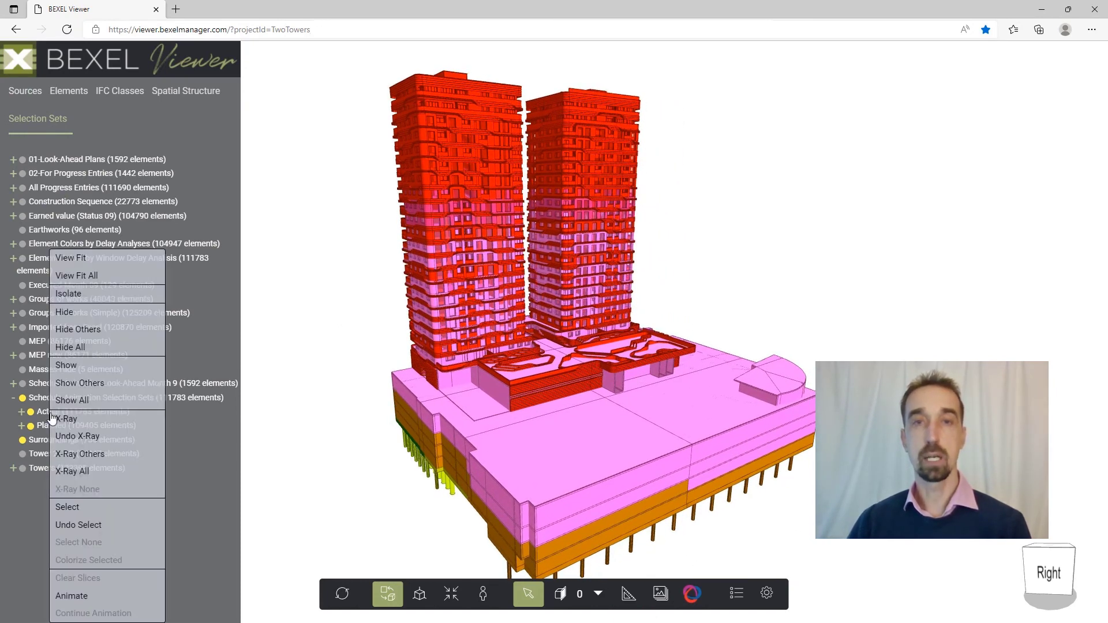
pyautogui.click(81, 598)
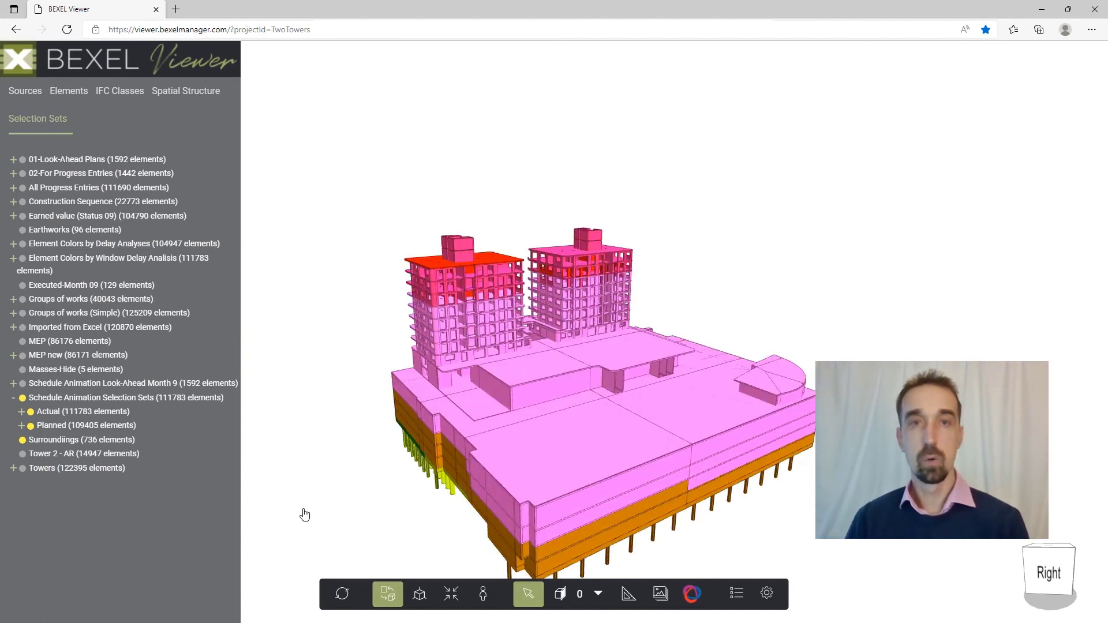
pyautogui.moveTo(408, 390); pyautogui.dragTo(461, 448)
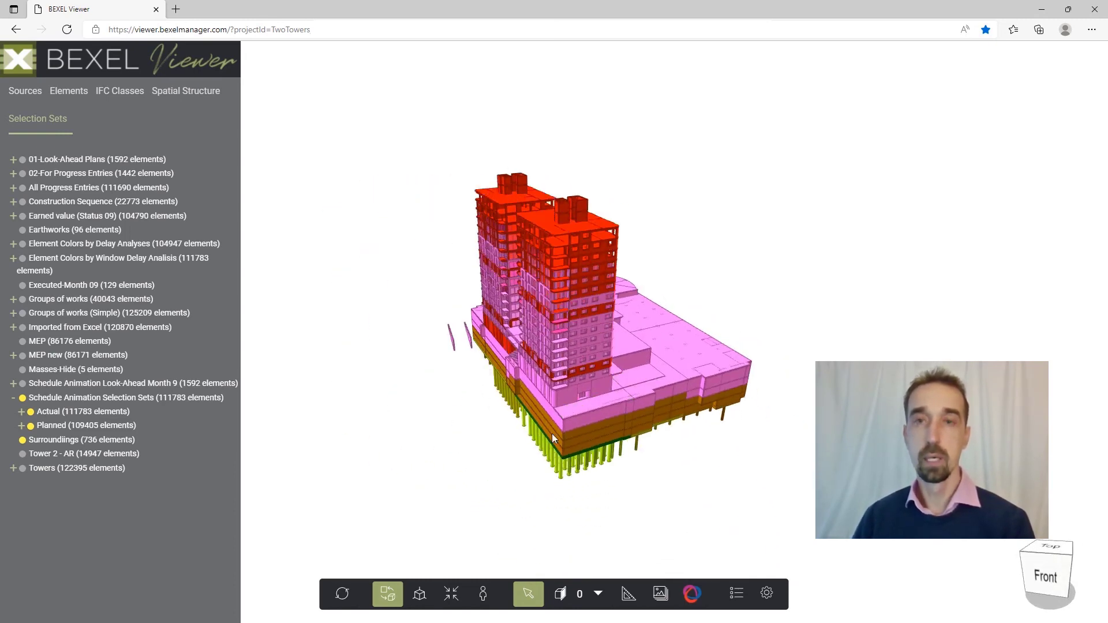
pyautogui.moveTo(606, 425); pyautogui.dragTo(320, 406)
pyautogui.moveTo(542, 426); pyautogui.dragTo(450, 400)
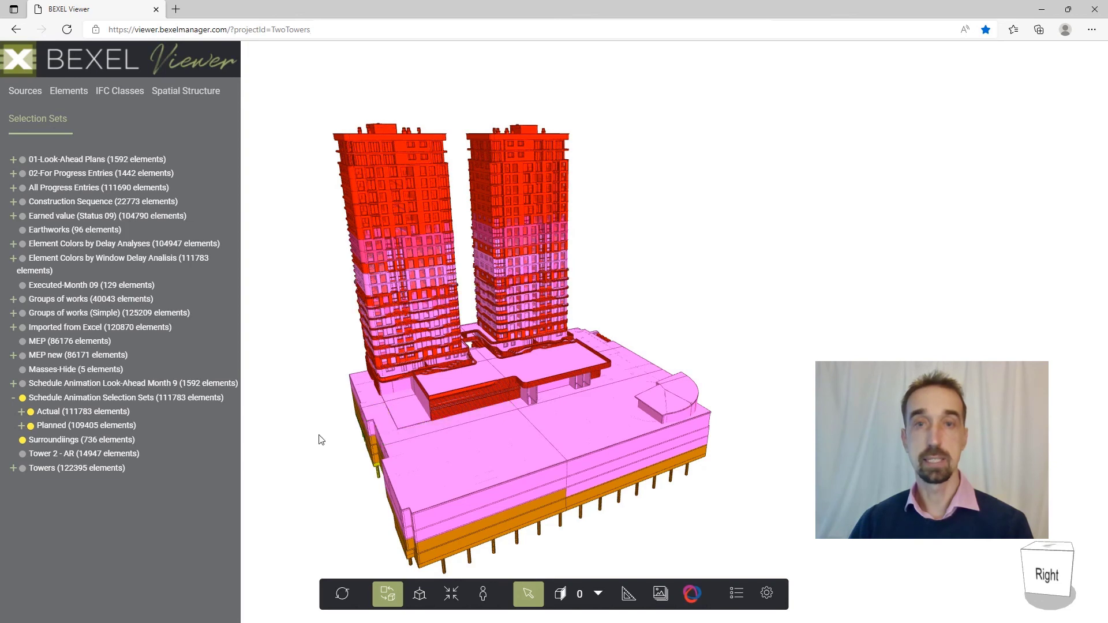
pyautogui.rightClick(66, 422)
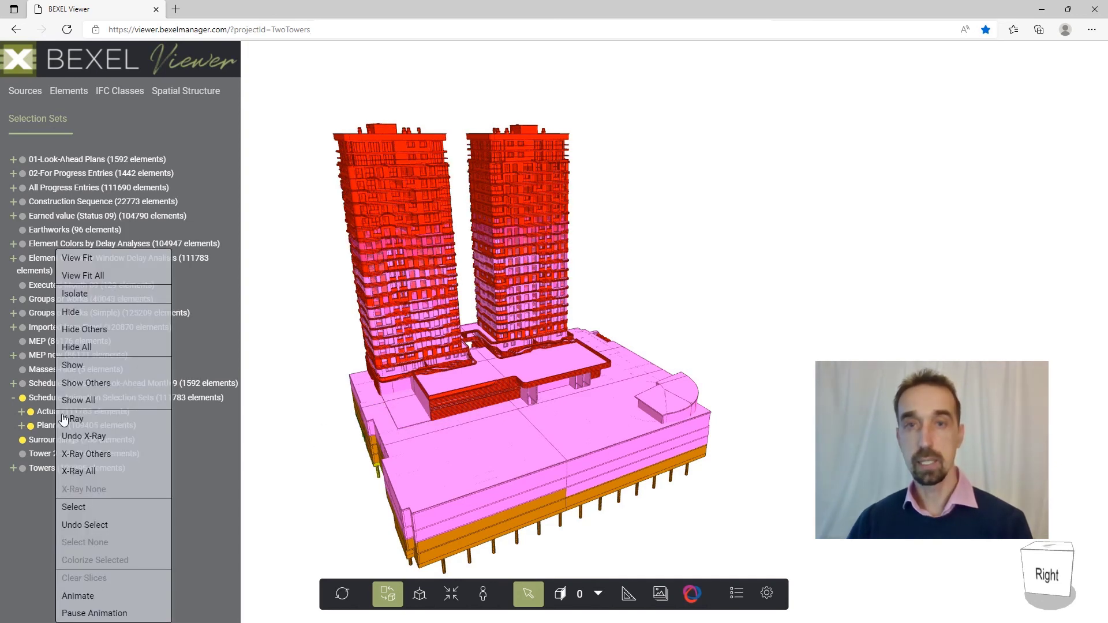
# Load the BCF file Colors by delay - M09.json to recolour the Two Towers model by delay.
pyautogui.click(691, 593)
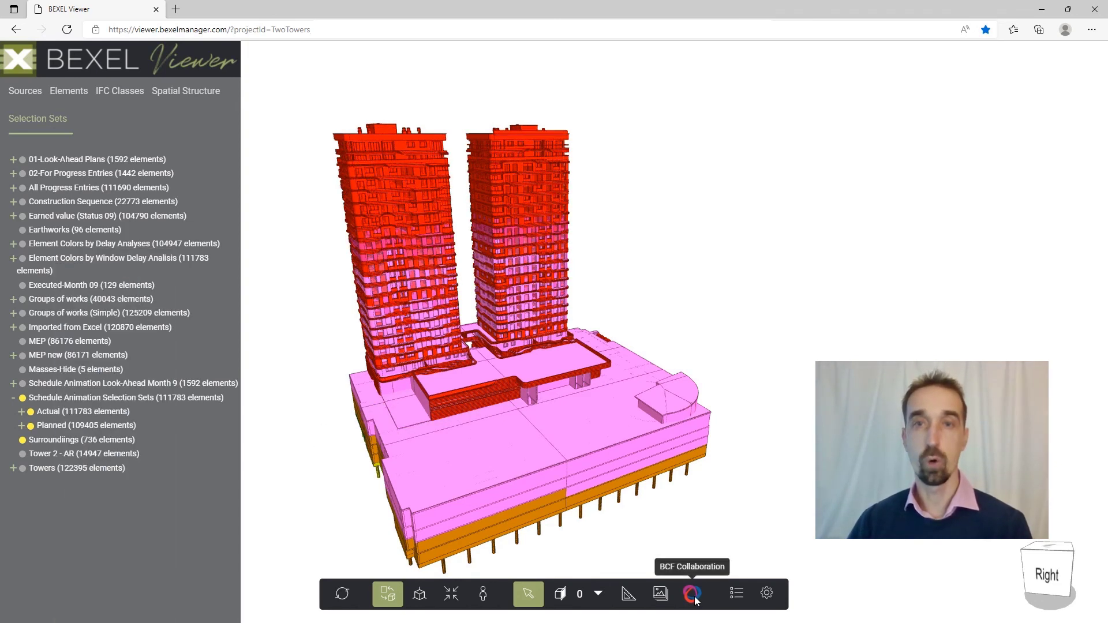
pyautogui.click(691, 593)
pyautogui.click(723, 571)
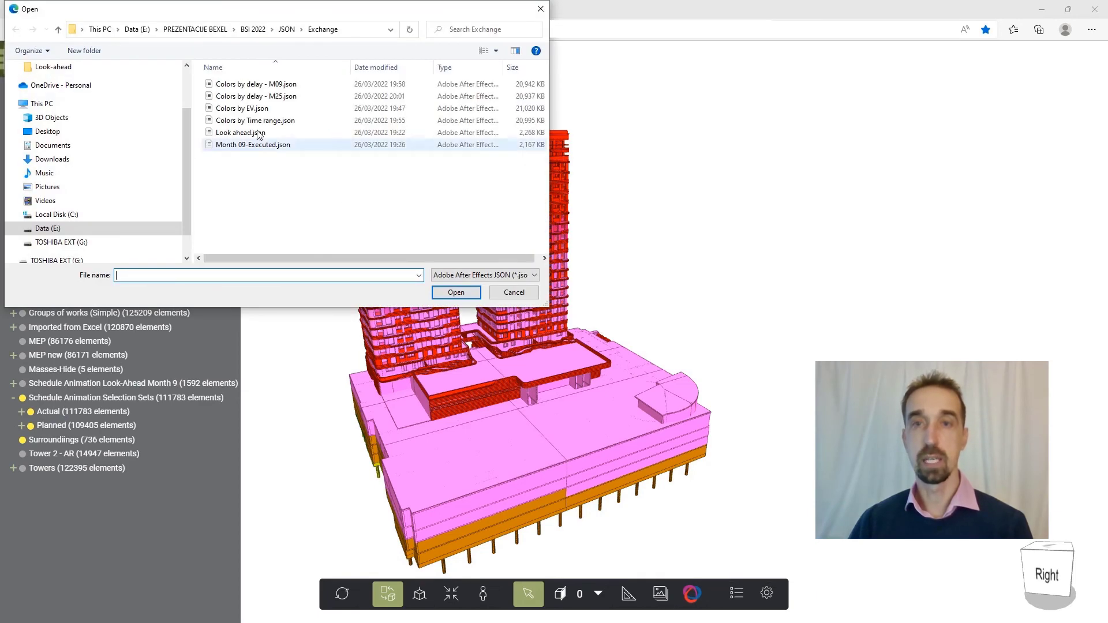
pyautogui.click(254, 84)
pyautogui.click(456, 292)
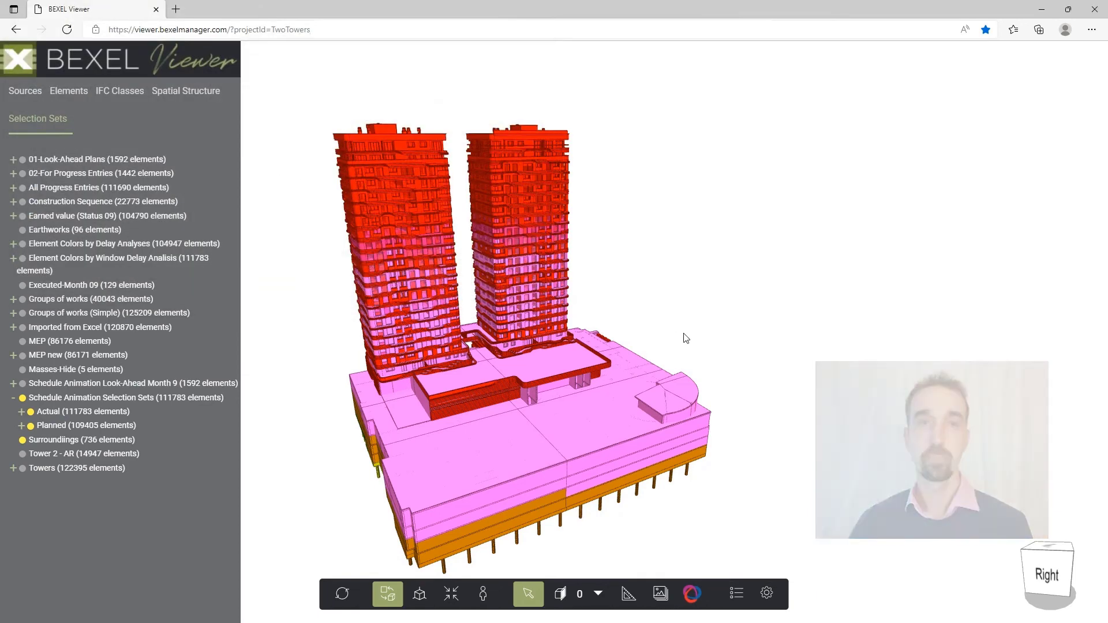
# Animate the Actual schedule set with the delay colours, view it from another side, and pause the animation.
pyautogui.moveTo(746, 352); pyautogui.dragTo(200, 411)
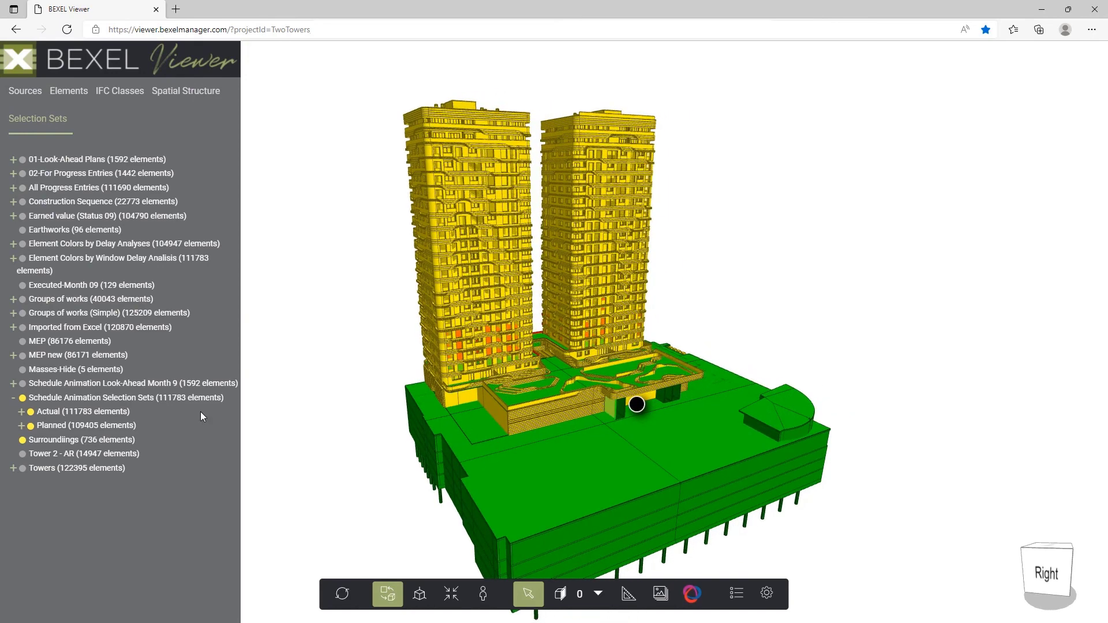
pyautogui.rightClick(53, 415)
pyautogui.click(77, 594)
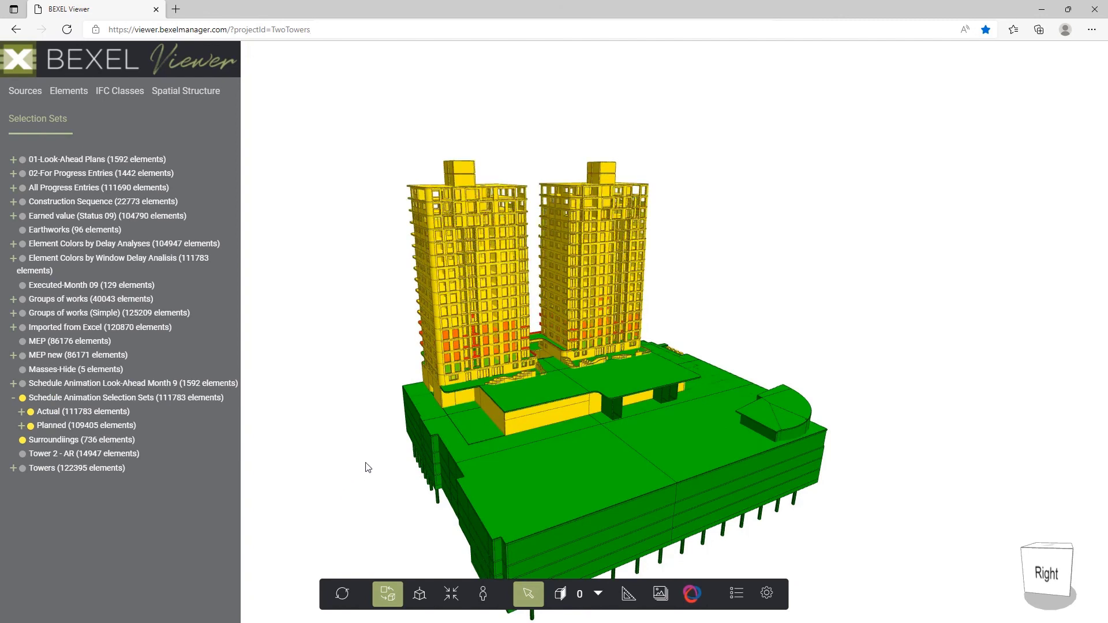
pyautogui.click(557, 456)
pyautogui.moveTo(556, 457); pyautogui.dragTo(843, 401)
pyautogui.moveTo(844, 400); pyautogui.dragTo(824, 403, button='middle')
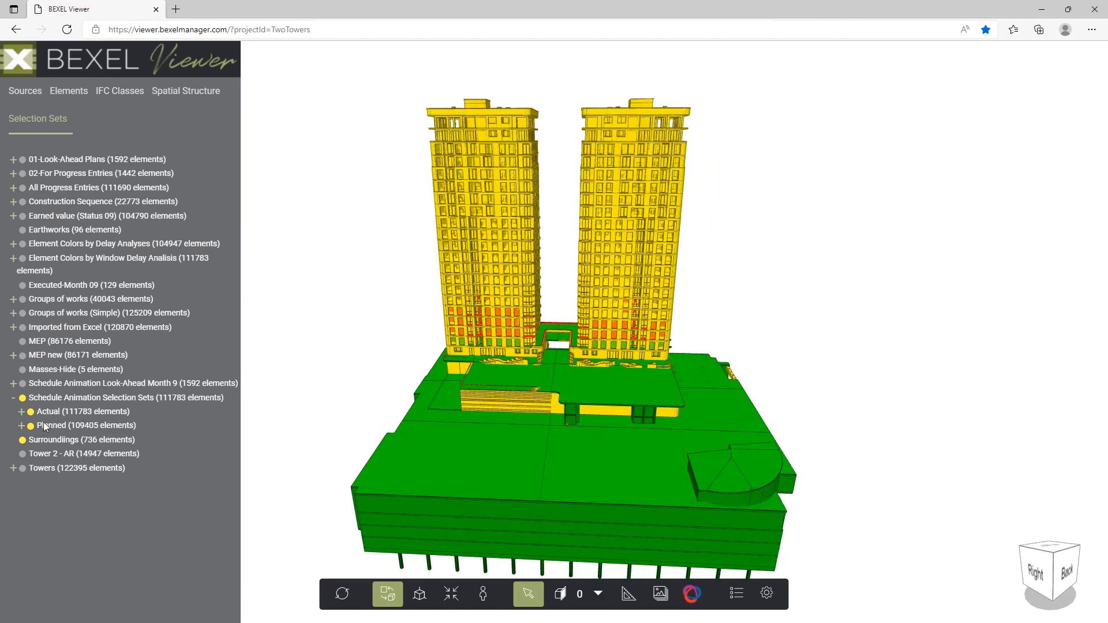
pyautogui.rightClick(51, 499)
pyautogui.click(87, 613)
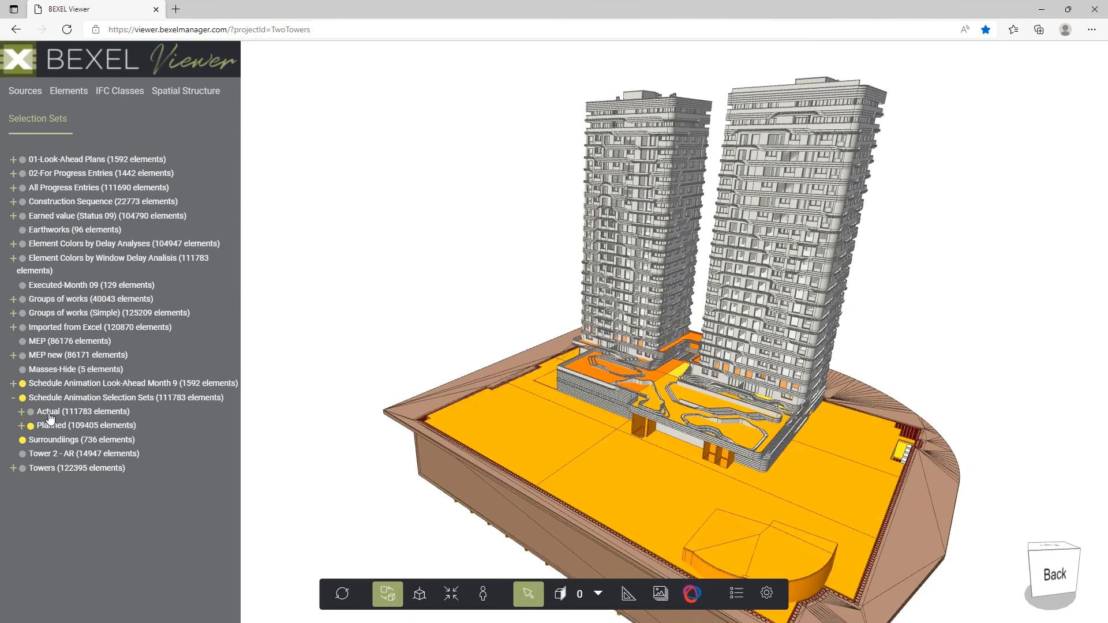
# Play the Actual schedule animation with the Colors by EV.json colours, view the towers being built, and pause the animation.
pyautogui.rightClick(51, 416)
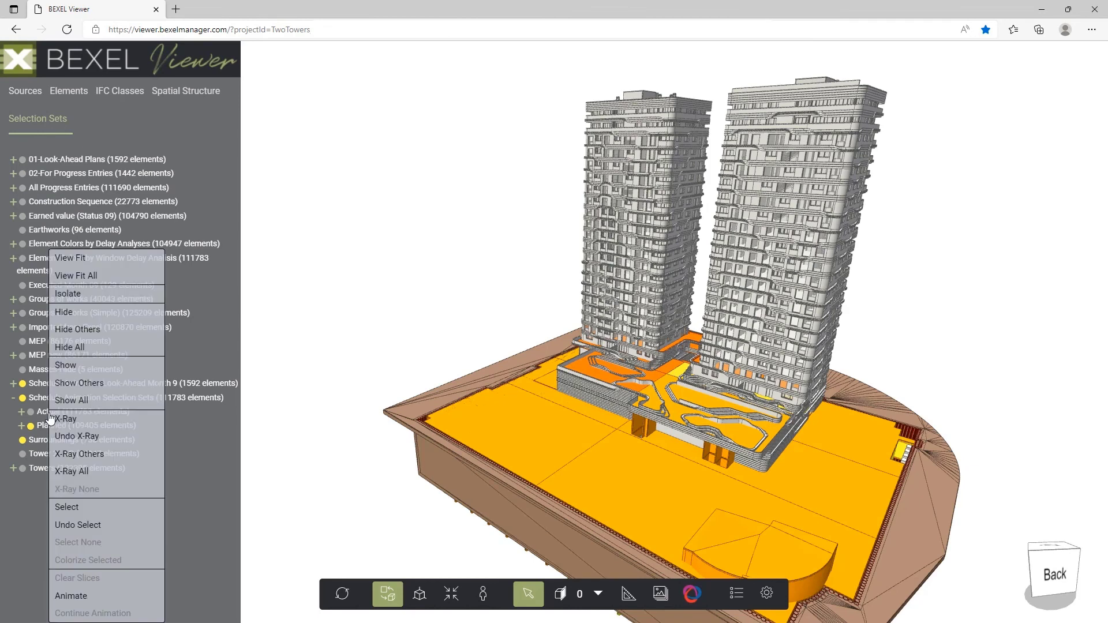
pyautogui.click(75, 596)
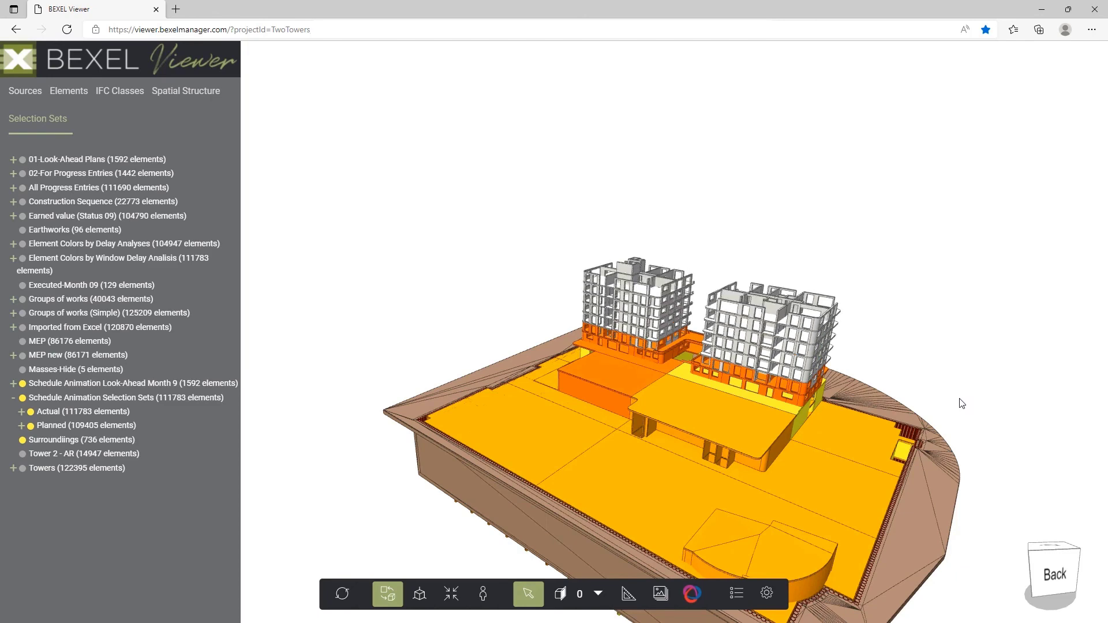
pyautogui.moveTo(968, 398); pyautogui.dragTo(895, 390, button='middle')
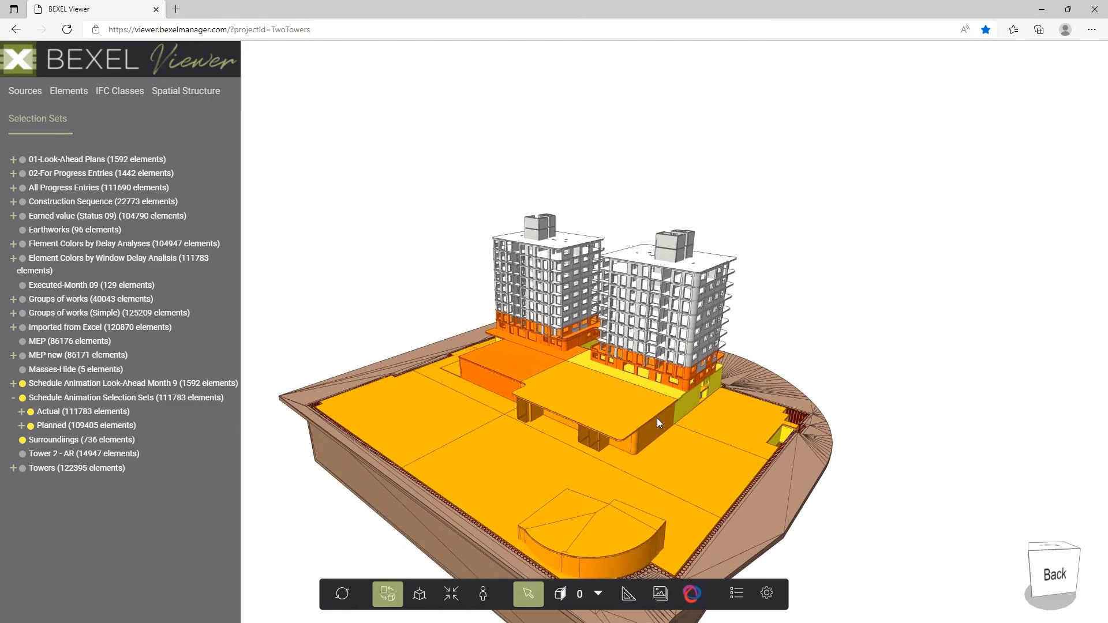
pyautogui.moveTo(656, 418); pyautogui.dragTo(698, 421)
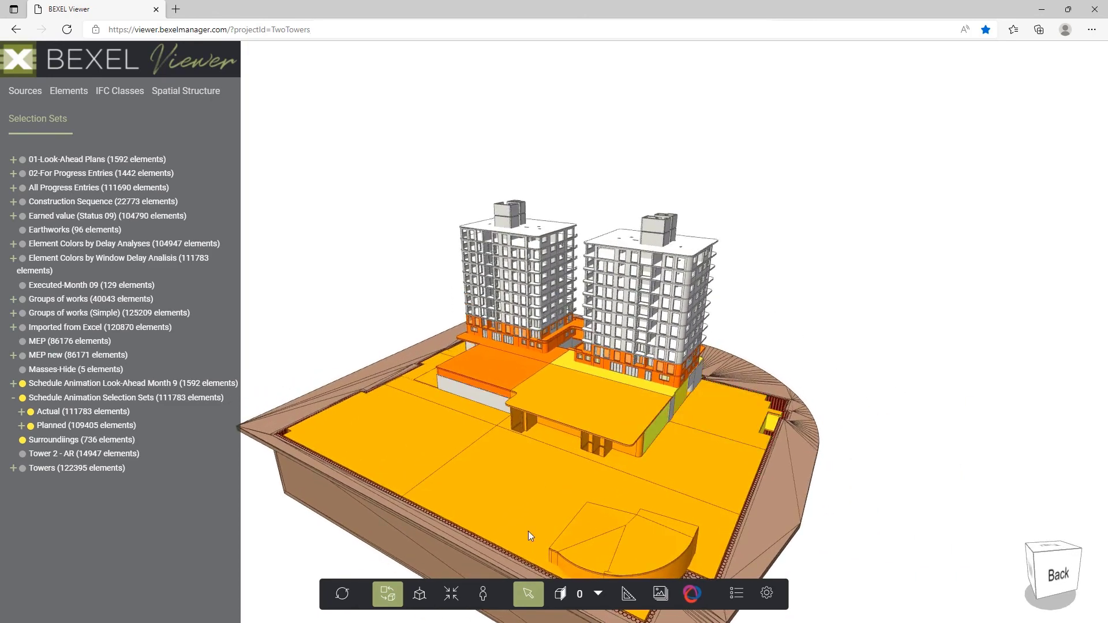
pyautogui.rightClick(55, 399)
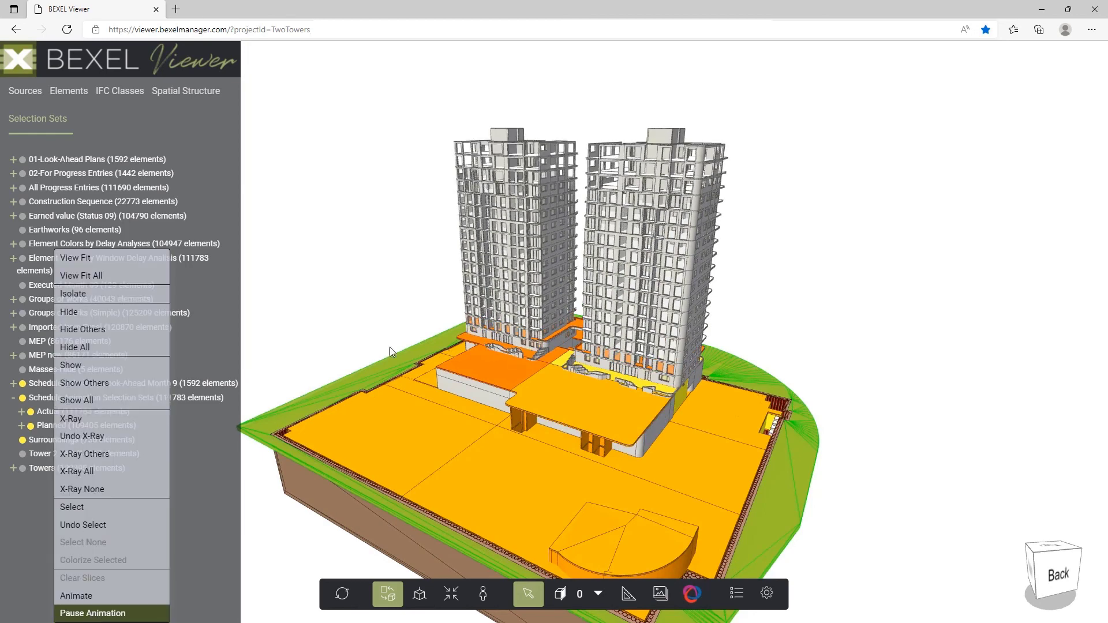
pyautogui.click(86, 612)
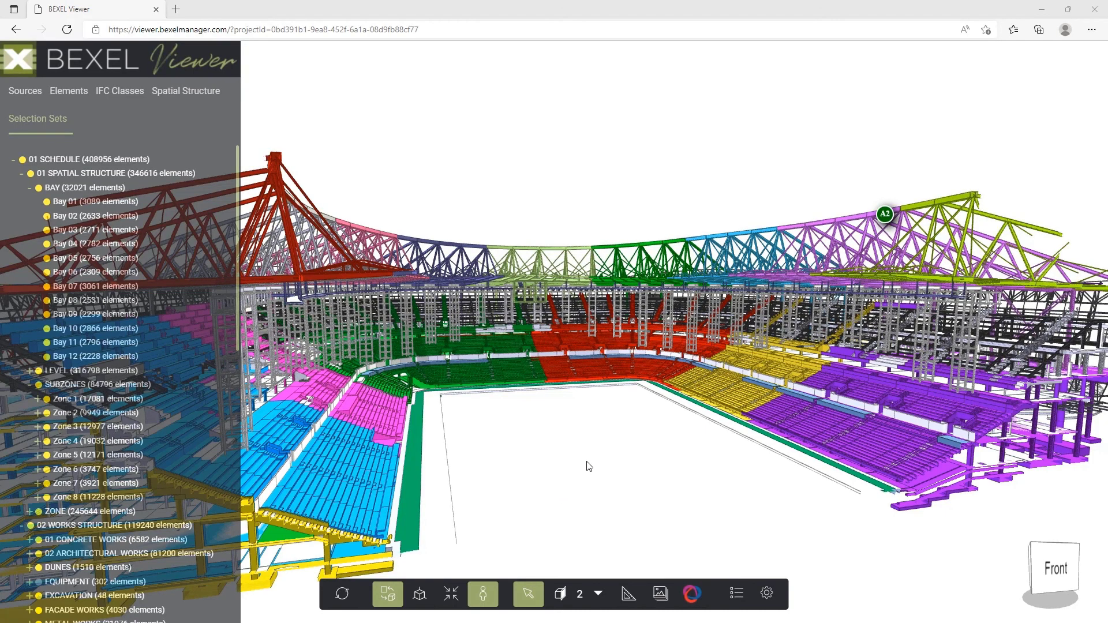
# Show the properties of the selected welded-profile roof beam in the stadium model and examine its dimensions.
pyautogui.moveTo(886, 217)
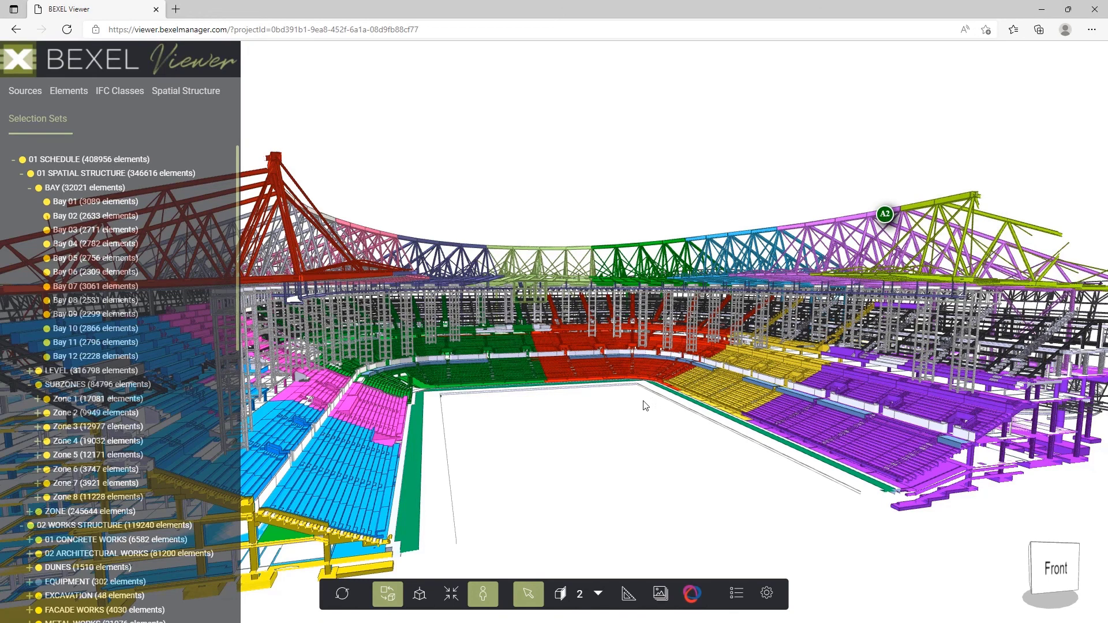
pyautogui.moveTo(641, 400); pyautogui.dragTo(780, 380)
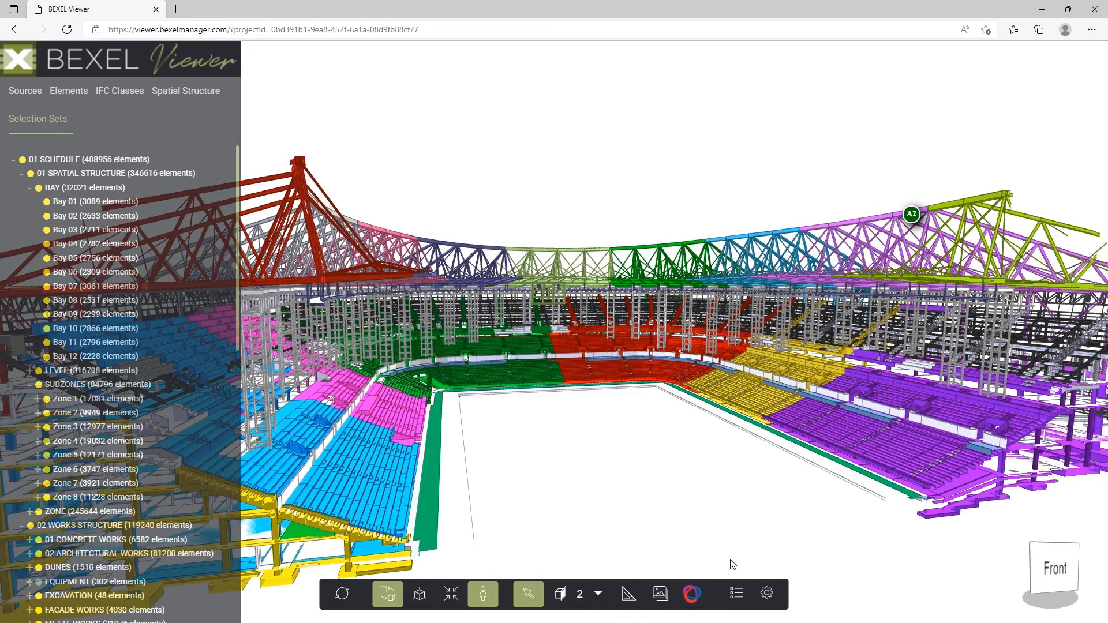
pyautogui.click(736, 595)
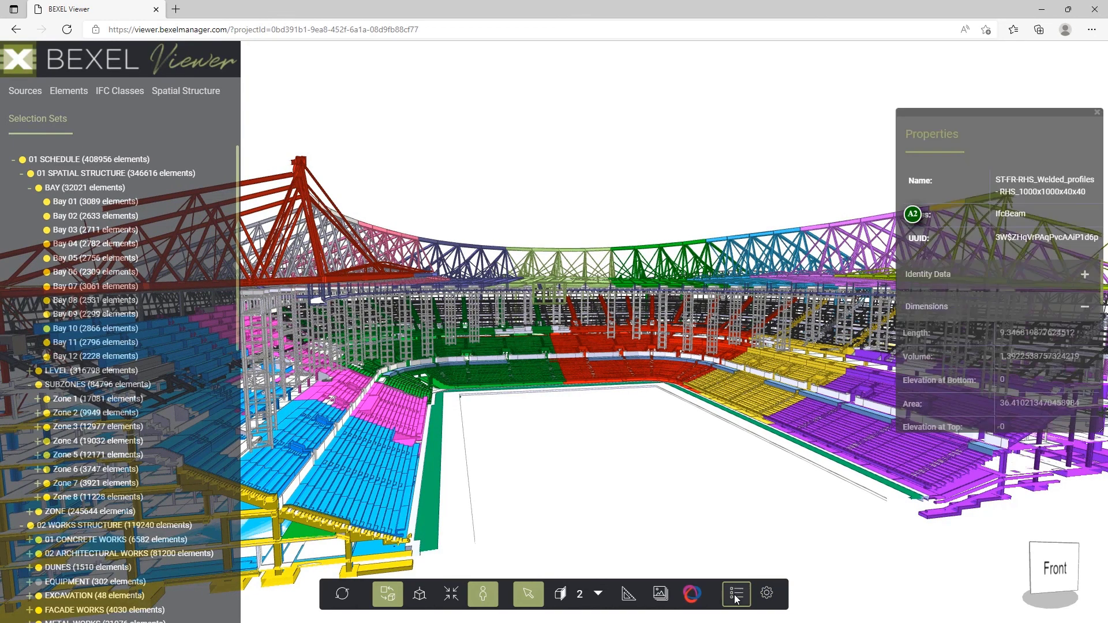
pyautogui.moveTo(1033, 110); pyautogui.dragTo(638, 128)
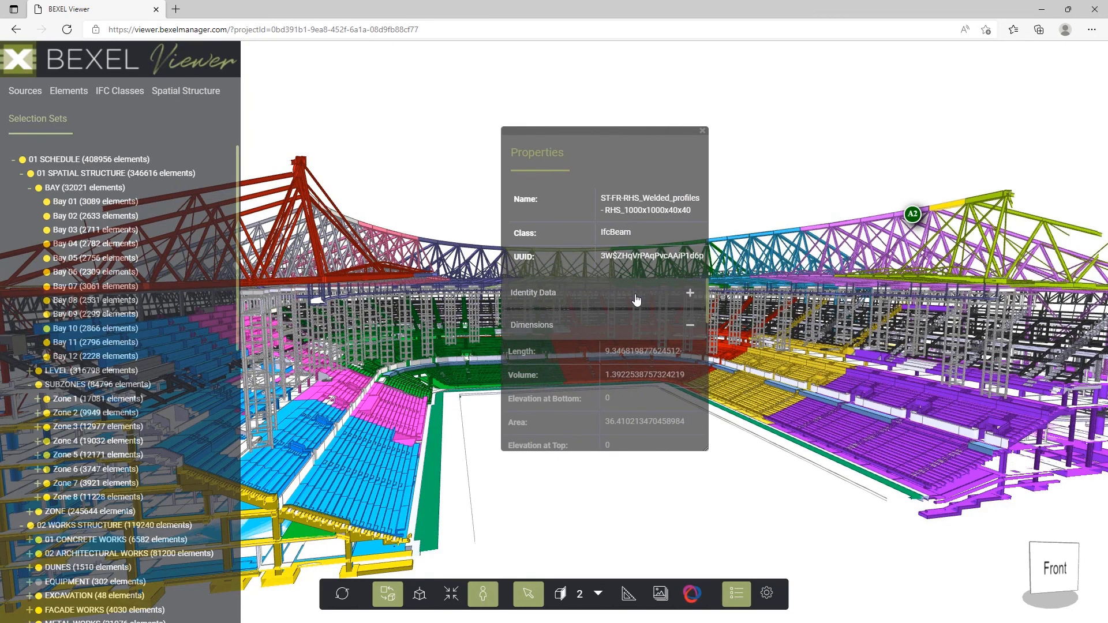
pyautogui.scroll(-3, 636, 299)
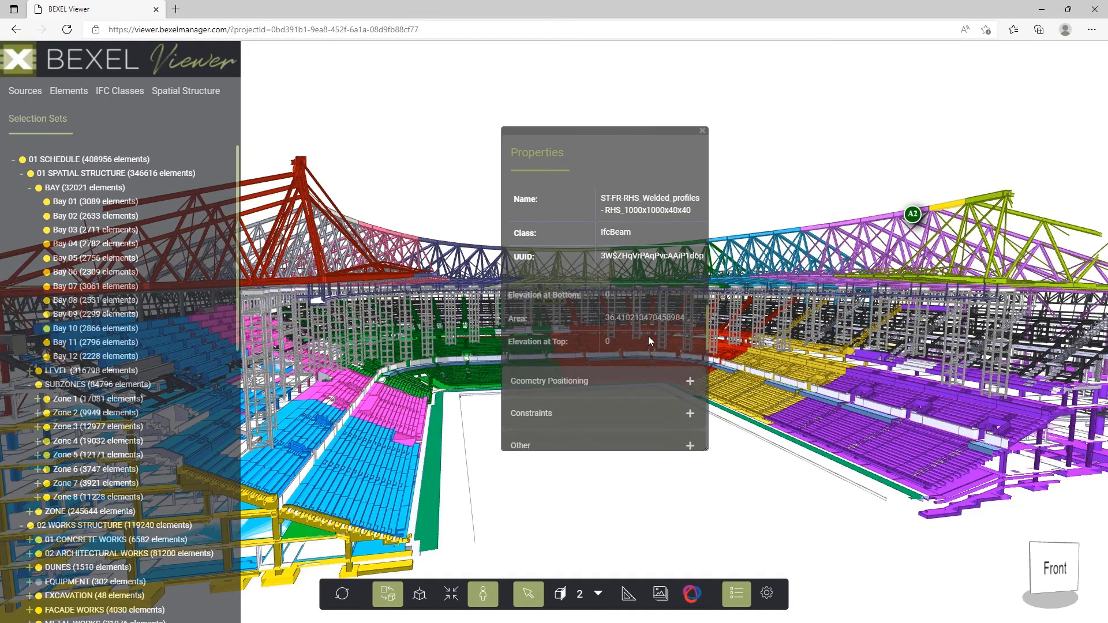
# Close the stadium roof beam's properties and view the model from another side.
pyautogui.click(702, 130)
pyautogui.moveTo(646, 424); pyautogui.dragTo(579, 438)
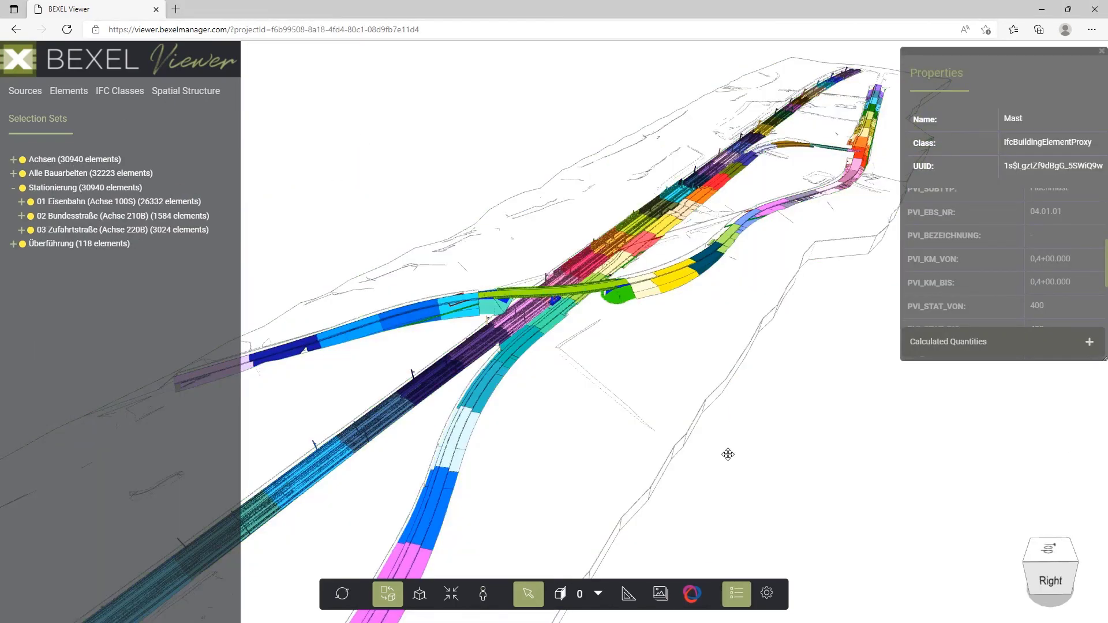
# Select the lattice mast beside the railway tracks in front of the overpass and examine its PSet_ProVIAttribute properties.
pyautogui.moveTo(727, 452); pyautogui.dragTo(852, 405)
pyautogui.scroll(10, 588, 277)
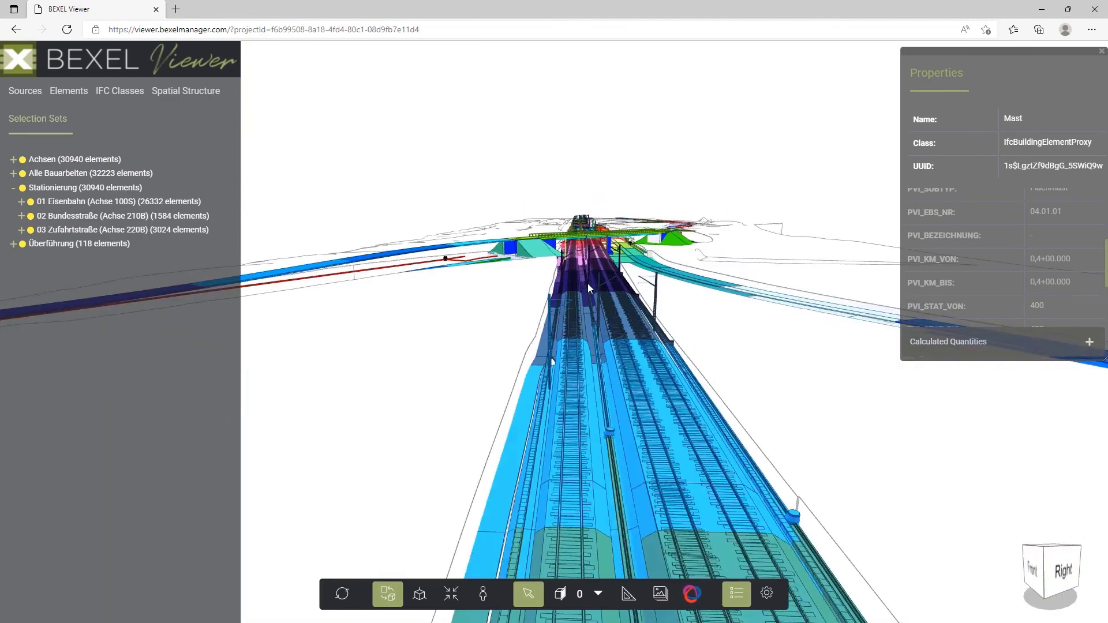
pyautogui.scroll(1, 585, 261)
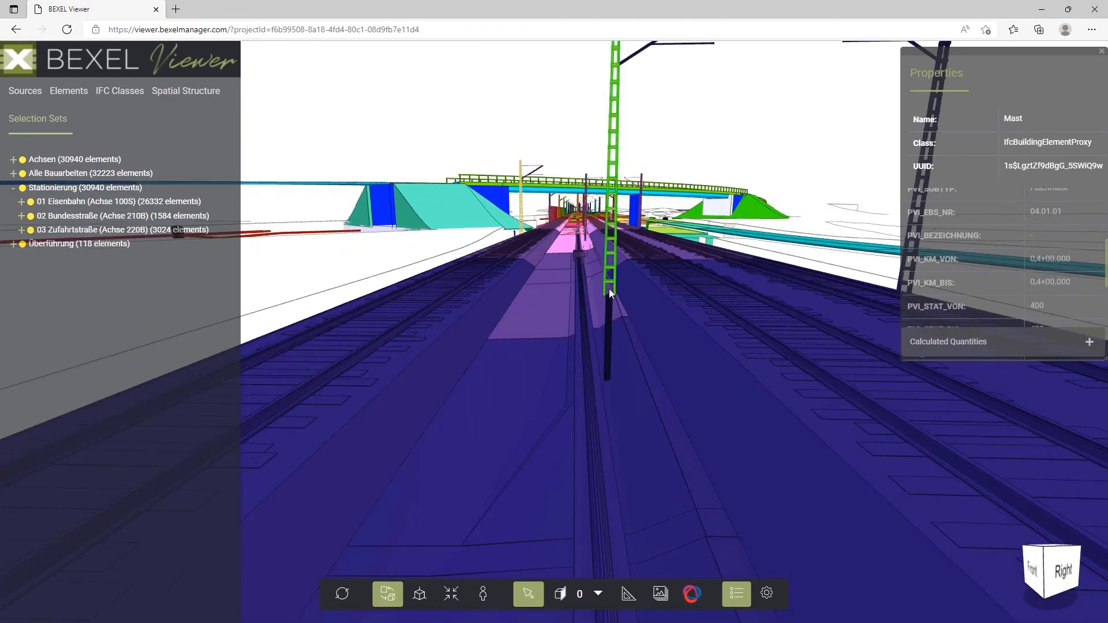
pyautogui.click(603, 288)
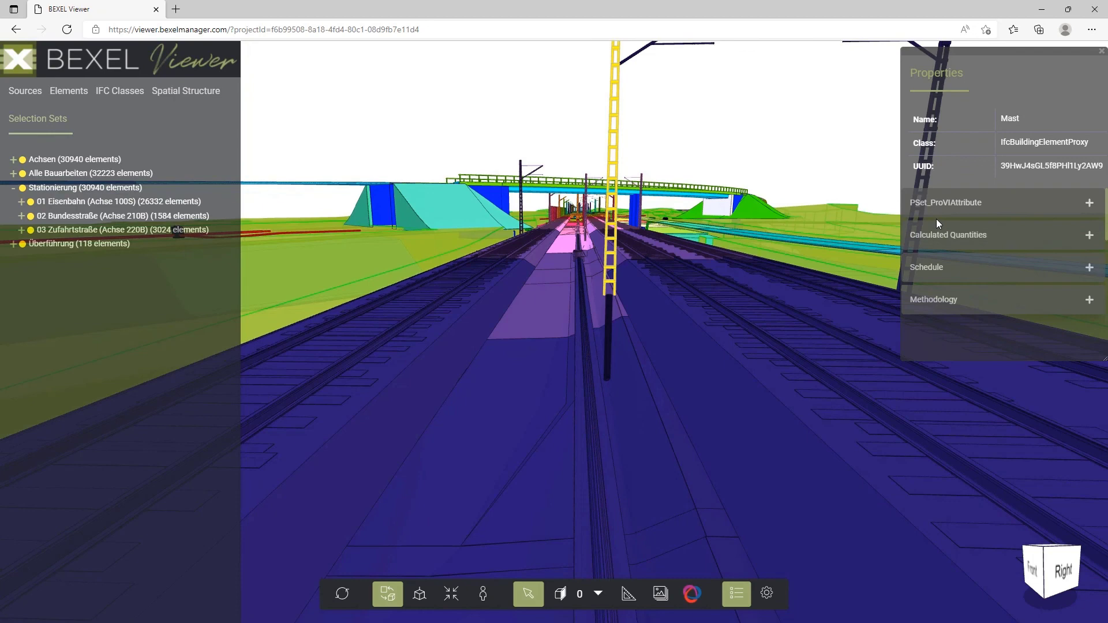
pyautogui.click(1088, 204)
pyautogui.scroll(-4, 1040, 248)
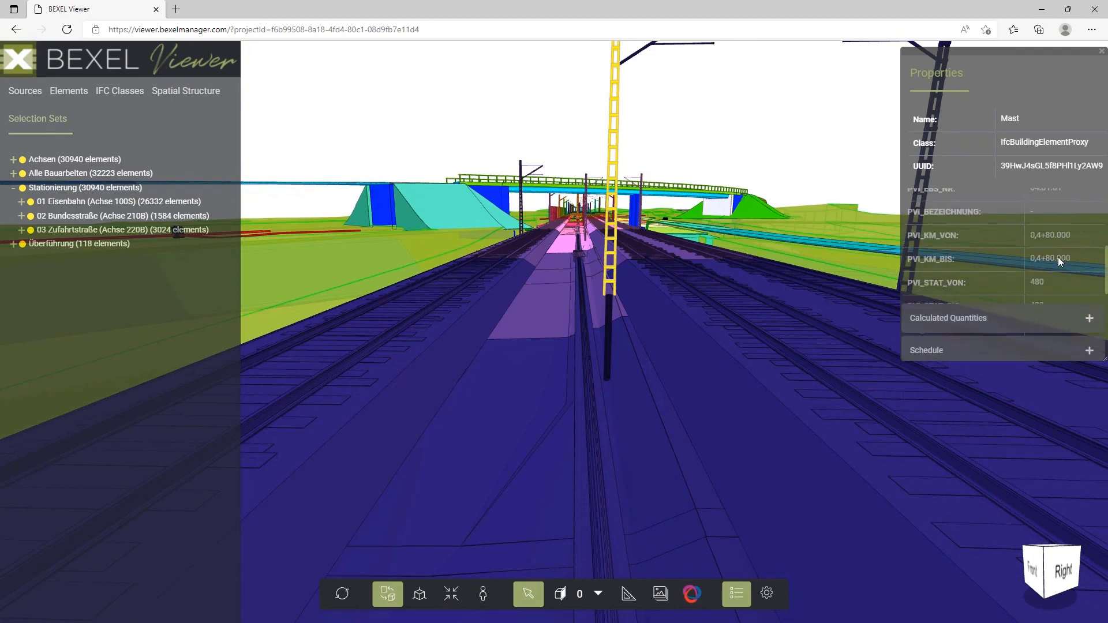
# Select the rail (Schiene) next to the mast and examine its PSet_ProVIAttribute properties and its position up close.
pyautogui.click(802, 368)
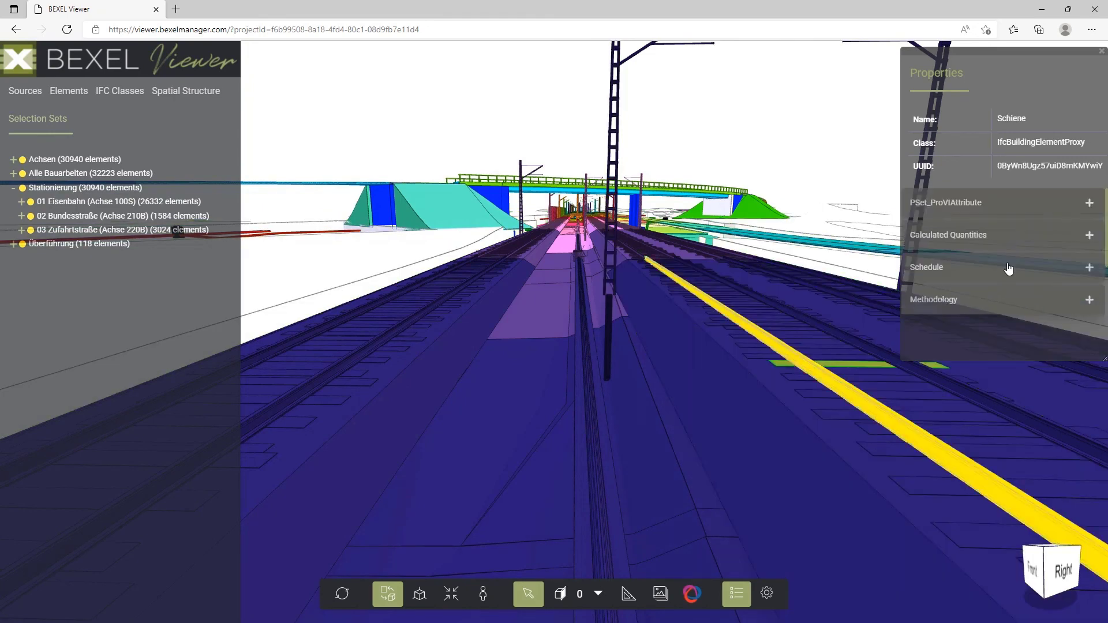
pyautogui.click(1089, 203)
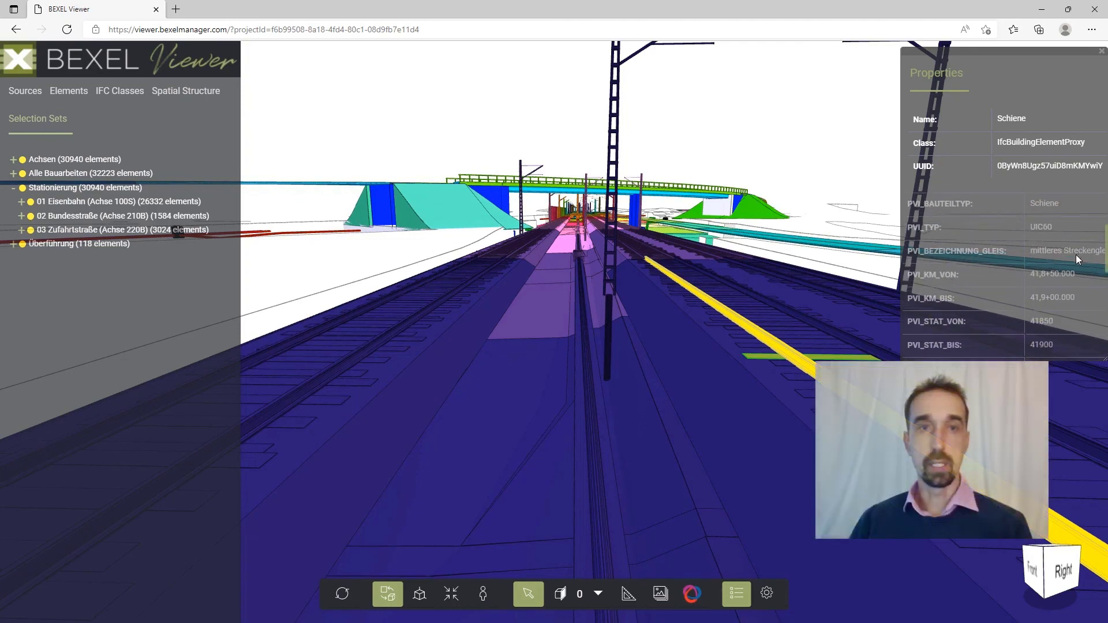
pyautogui.scroll(-3, 1075, 255)
pyautogui.scroll(5, 666, 346)
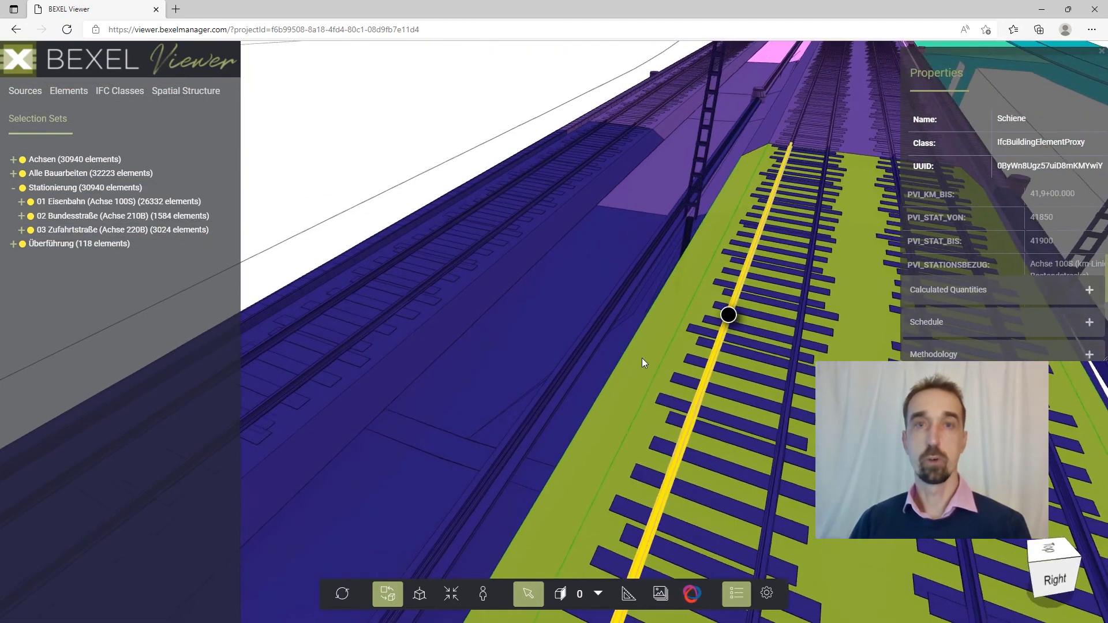
# Bring the whole railway and road model into view and animate the 01 Eisenbahn (Achse 100S) selection set.
pyautogui.scroll(-10, 625, 320)
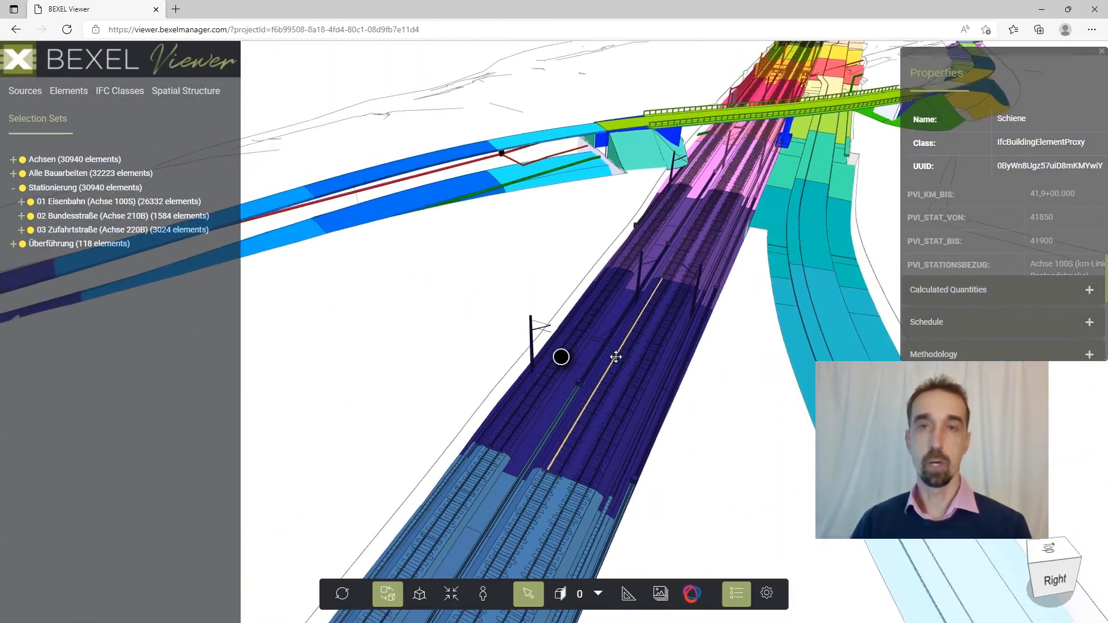
pyautogui.moveTo(616, 356); pyautogui.dragTo(491, 315)
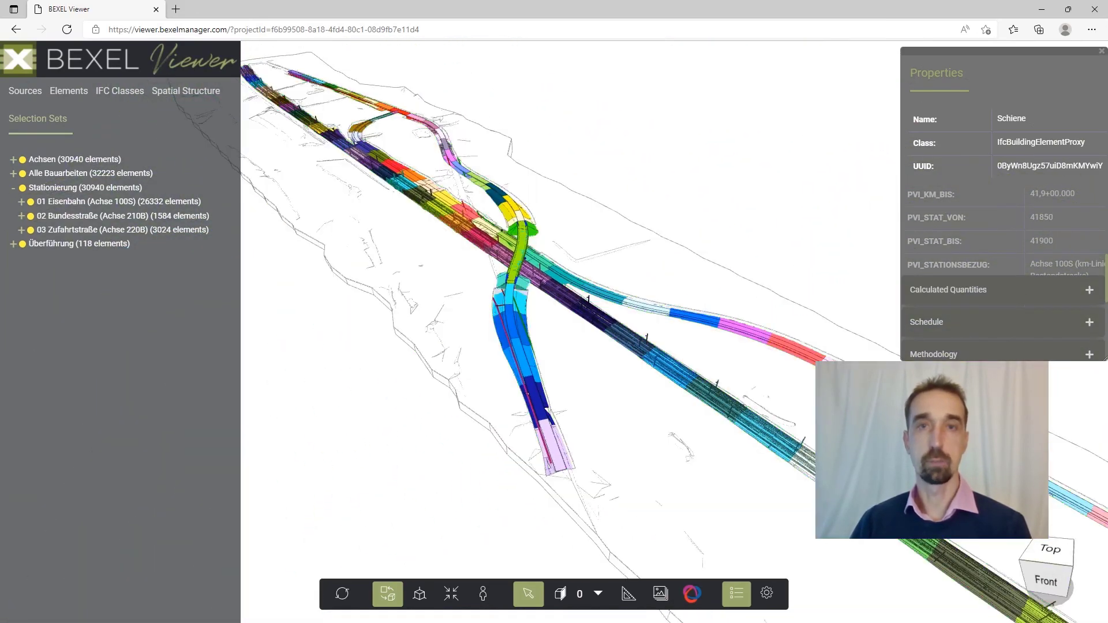
pyautogui.rightClick(62, 206)
pyautogui.click(112, 542)
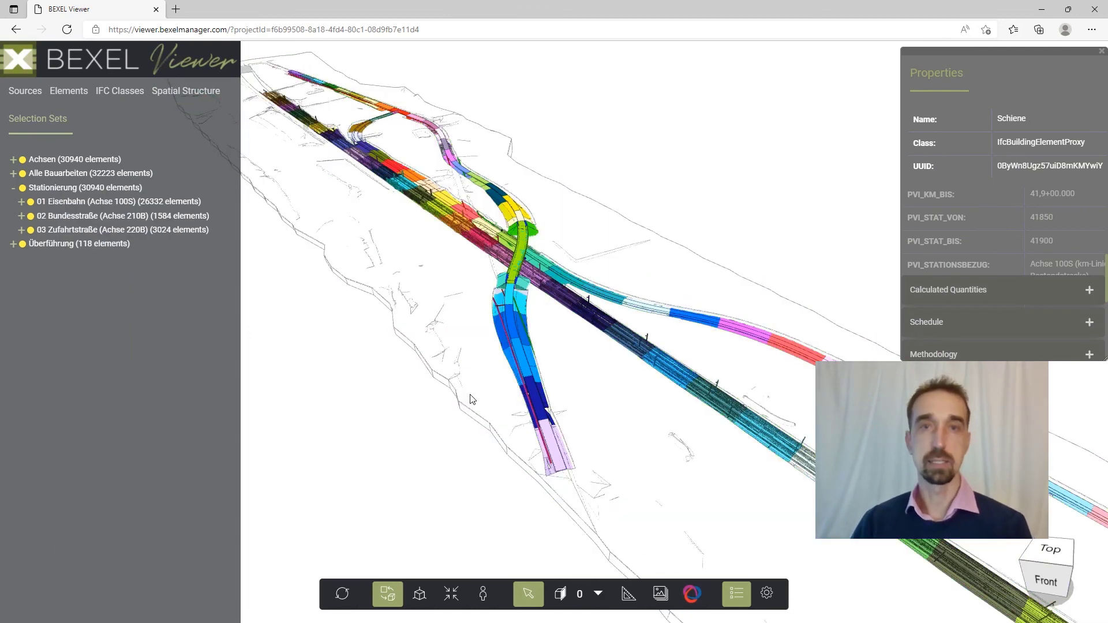
# Animate the 02 Bundesstraße (Achse 210B) selection set and view the model from other sides.
pyautogui.moveTo(521, 379); pyautogui.dragTo(475, 309)
pyautogui.rightClick(70, 222)
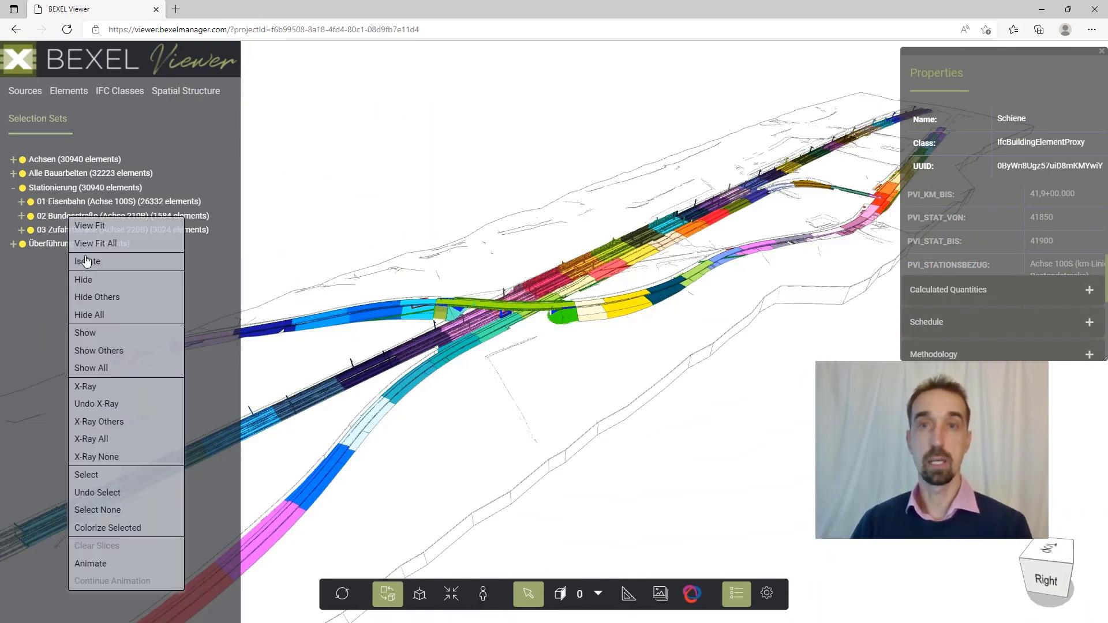
pyautogui.click(92, 563)
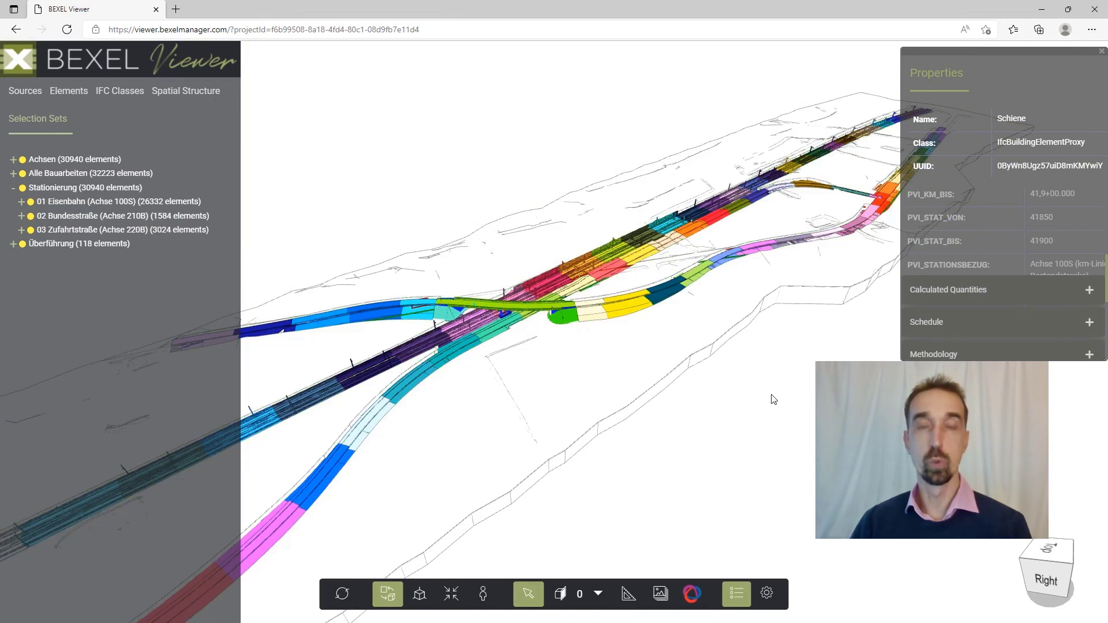
pyautogui.moveTo(723, 371); pyautogui.dragTo(675, 415)
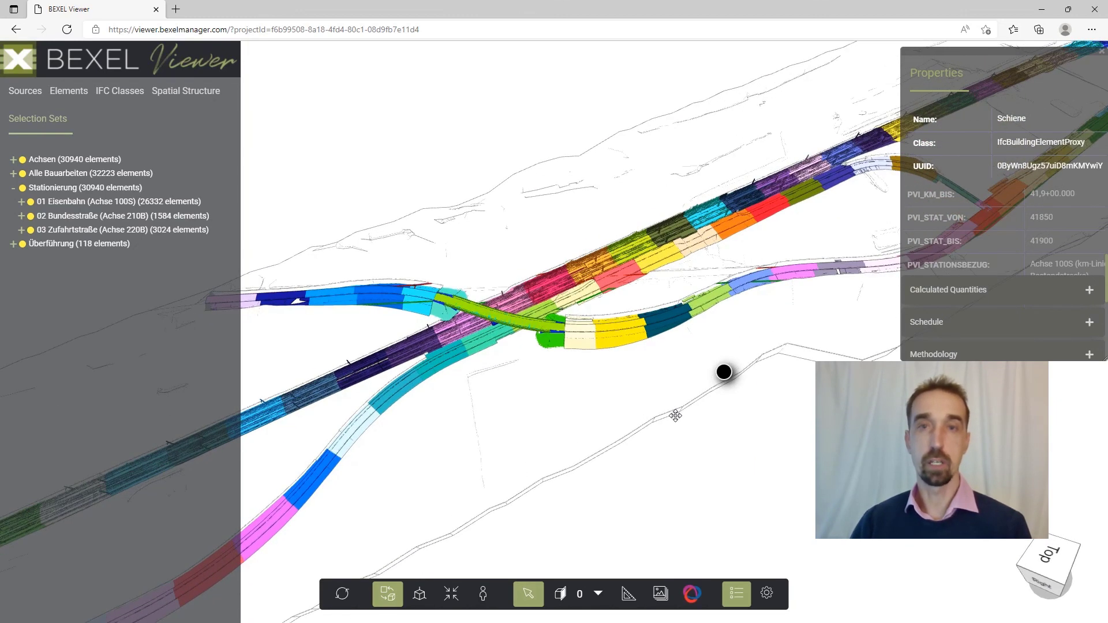